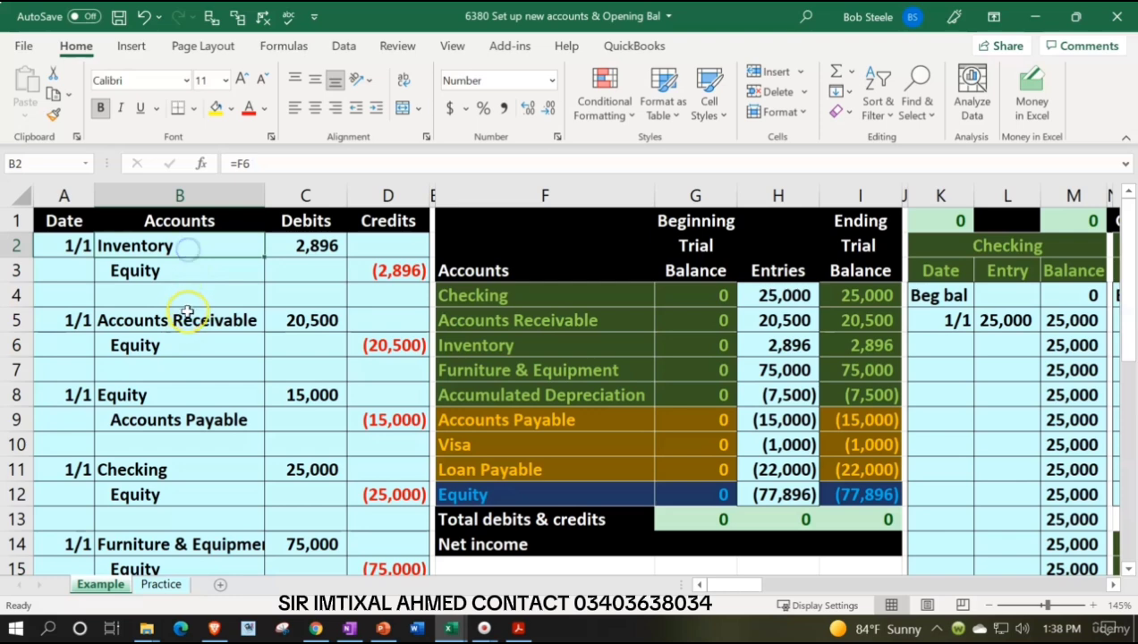
# Review the opening-balance journal entries on the Example sheet, from Inventory down to Loan Payable.
pyautogui.click(183, 319)
pyautogui.click(183, 415)
pyautogui.scroll(-1, 181, 414)
pyautogui.scroll(-1, 180, 414)
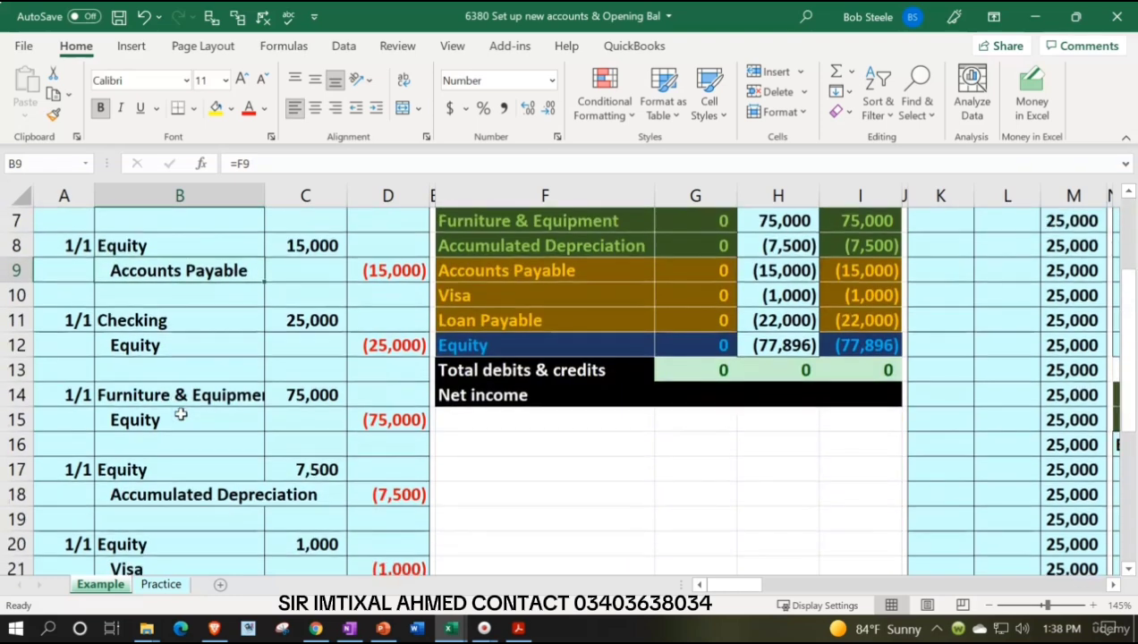
pyautogui.scroll(-1, 180, 415)
pyautogui.scroll(-1, 181, 415)
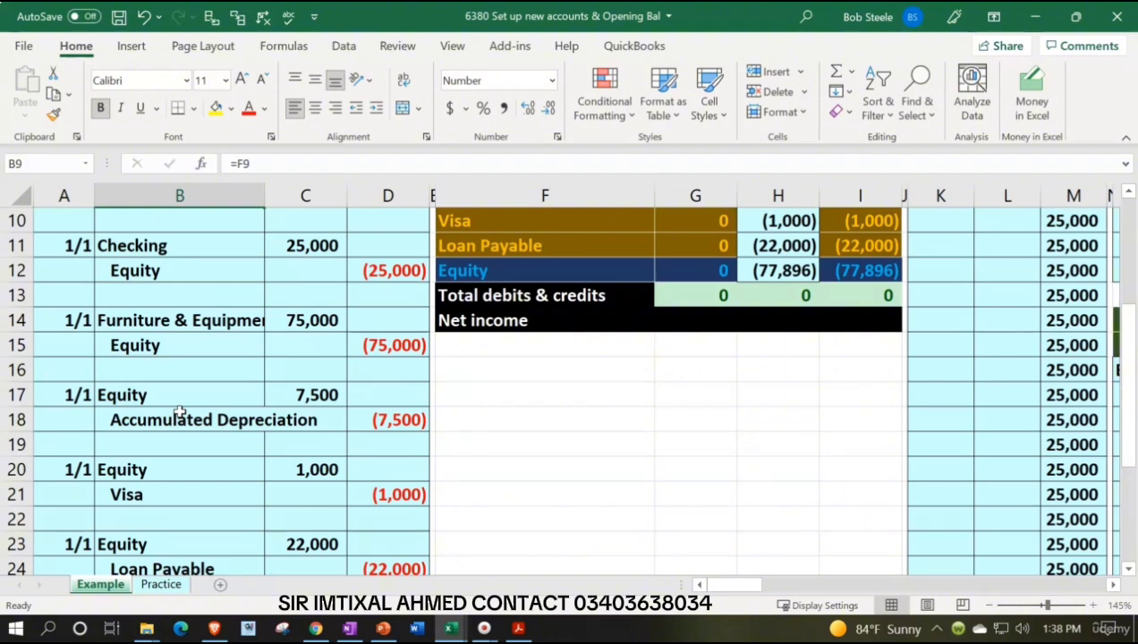
pyautogui.click(179, 246)
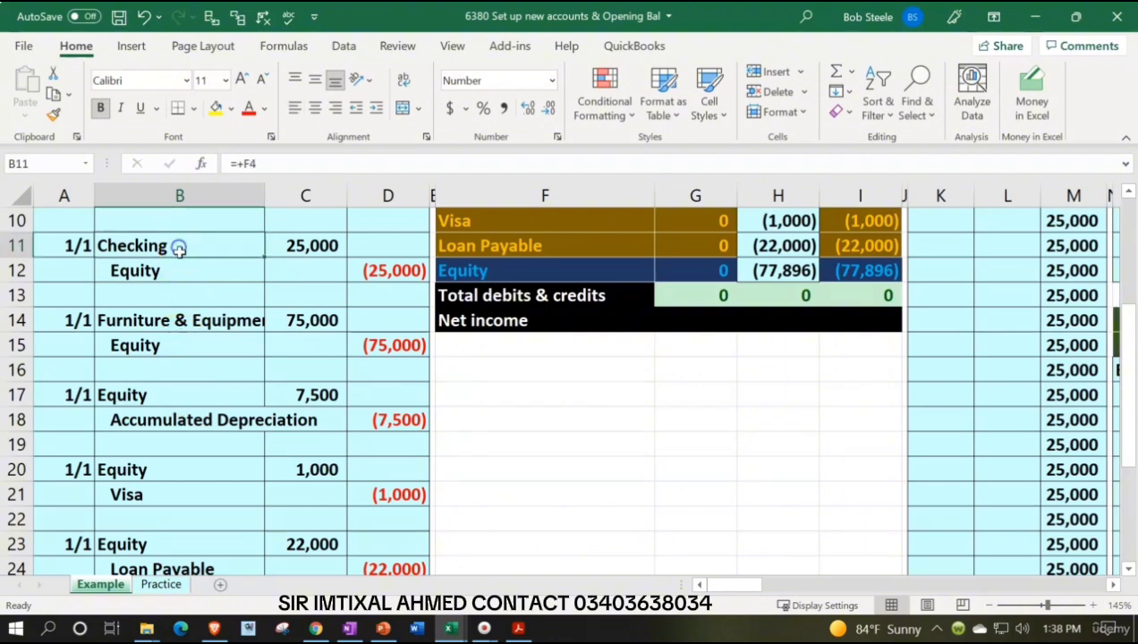
pyautogui.click(181, 319)
pyautogui.click(192, 419)
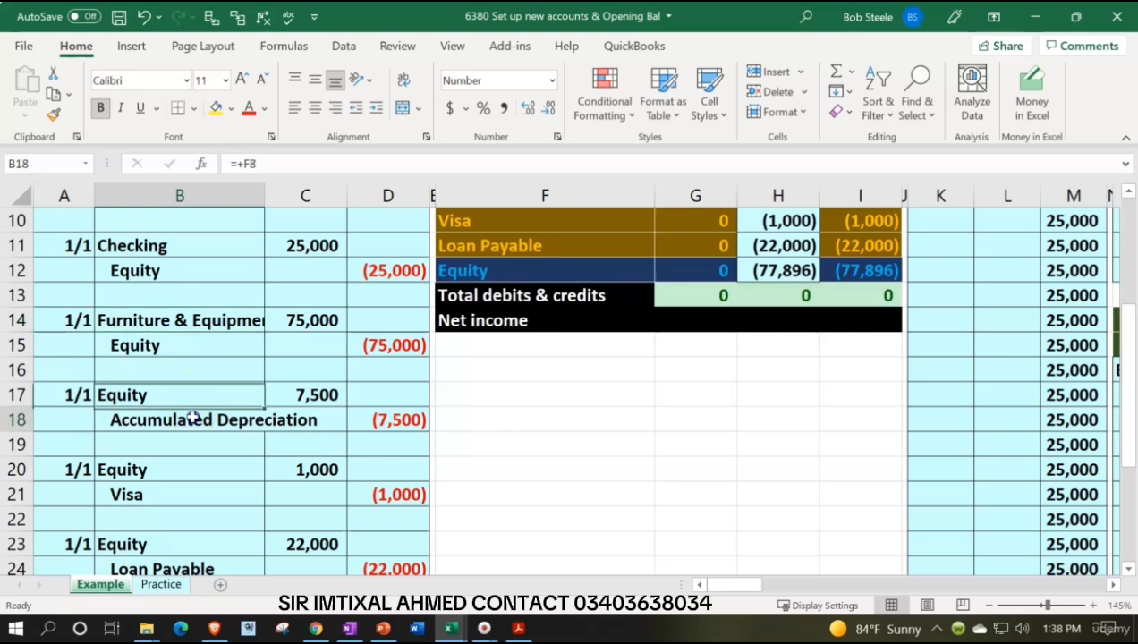
pyautogui.click(186, 490)
pyautogui.scroll(-1, 185, 486)
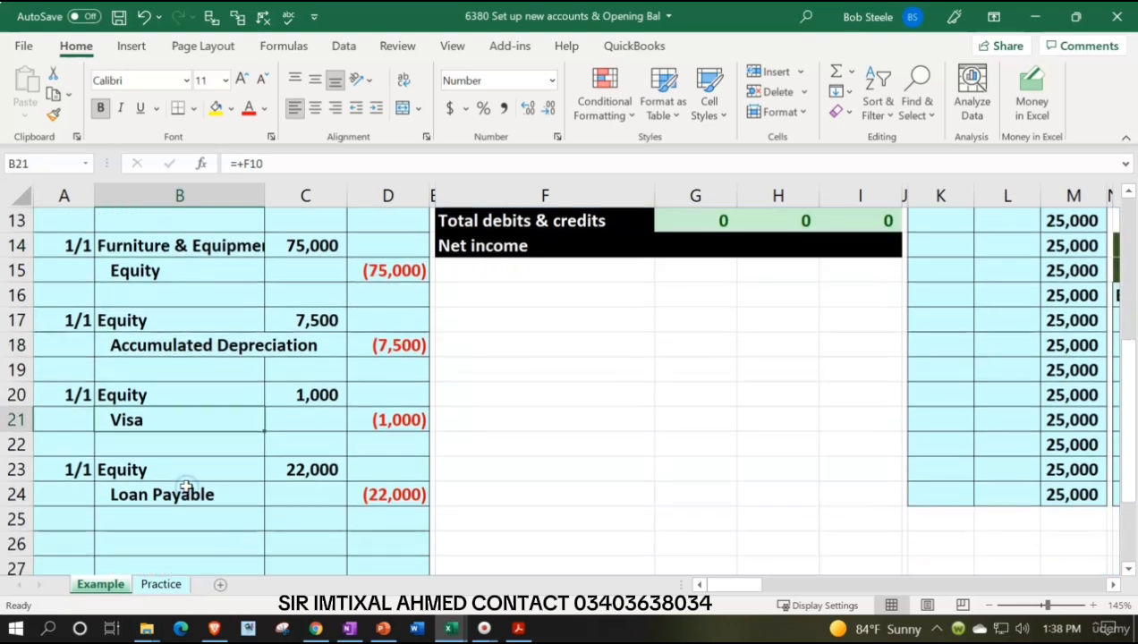
pyautogui.click(185, 492)
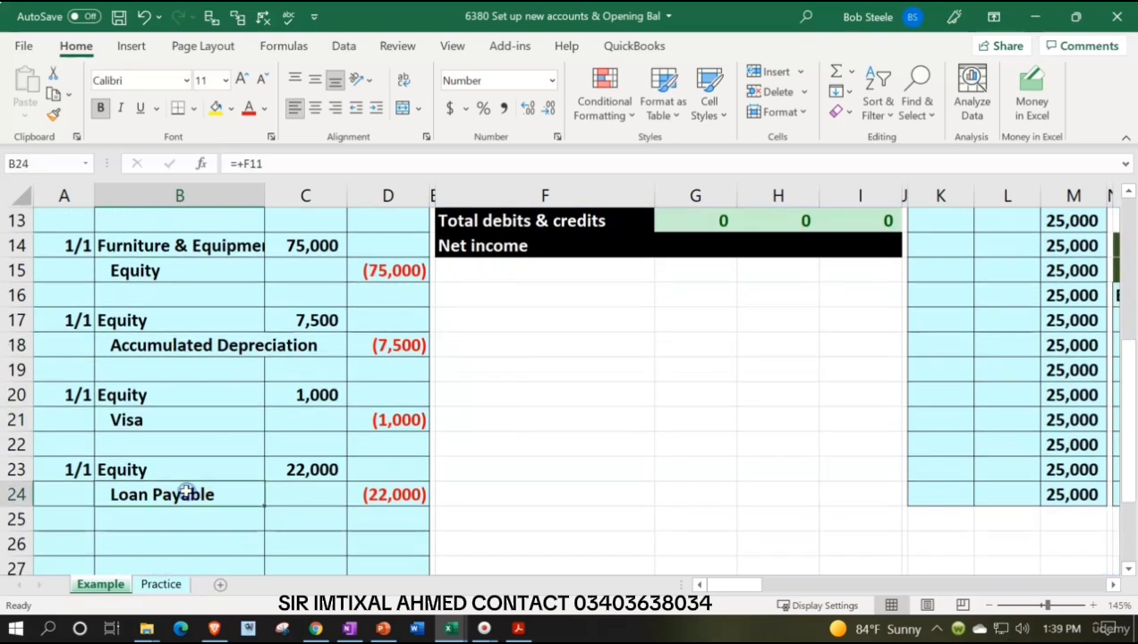
# Open the Practice sheet, then switch to Acrobat Reader and examine the account balances in the beginning trial balance PDF.
pyautogui.click(161, 584)
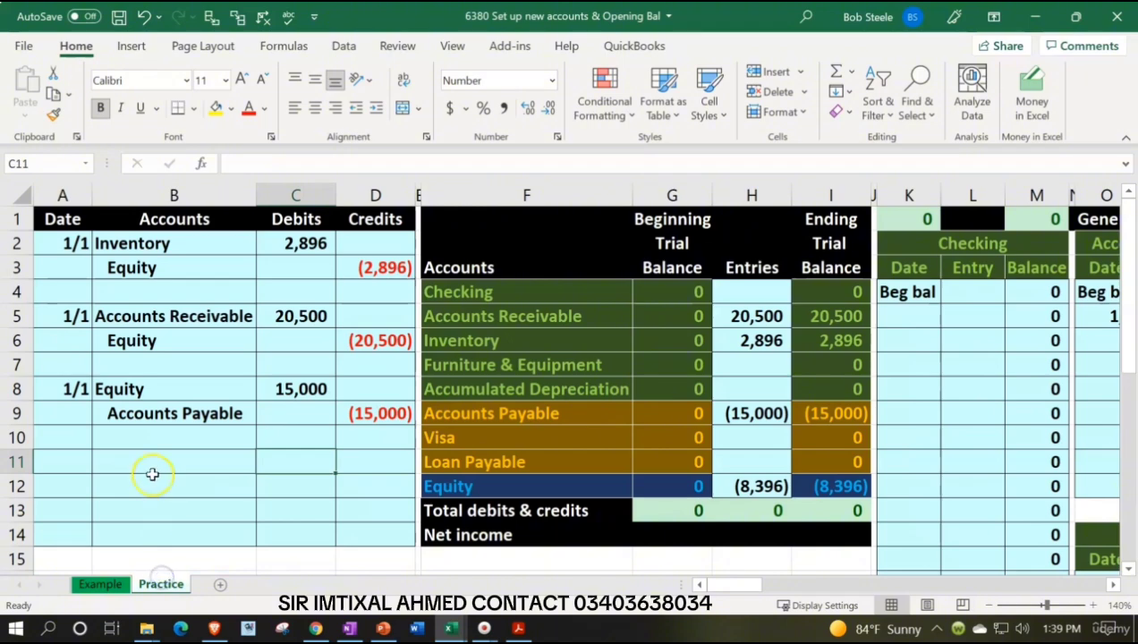
pyautogui.click(518, 628)
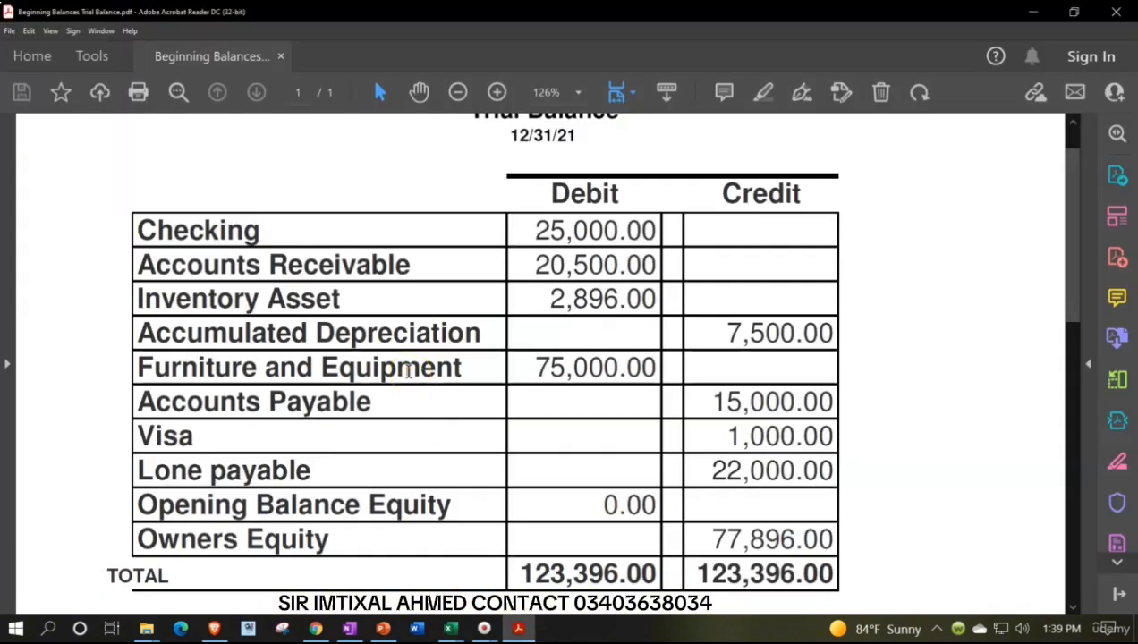
pyautogui.click(401, 353)
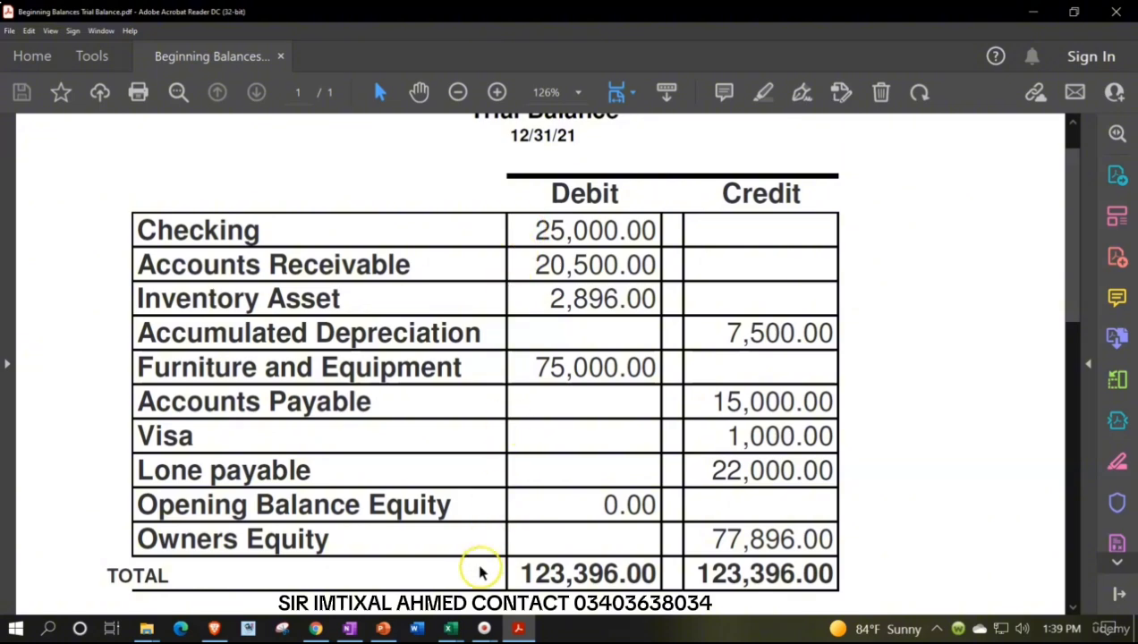
# Switch back to the Practice sheet in Excel and enter the date 1/1 in cell A11 for a new journal entry.
pyautogui.click(460, 631)
pyautogui.click(402, 559)
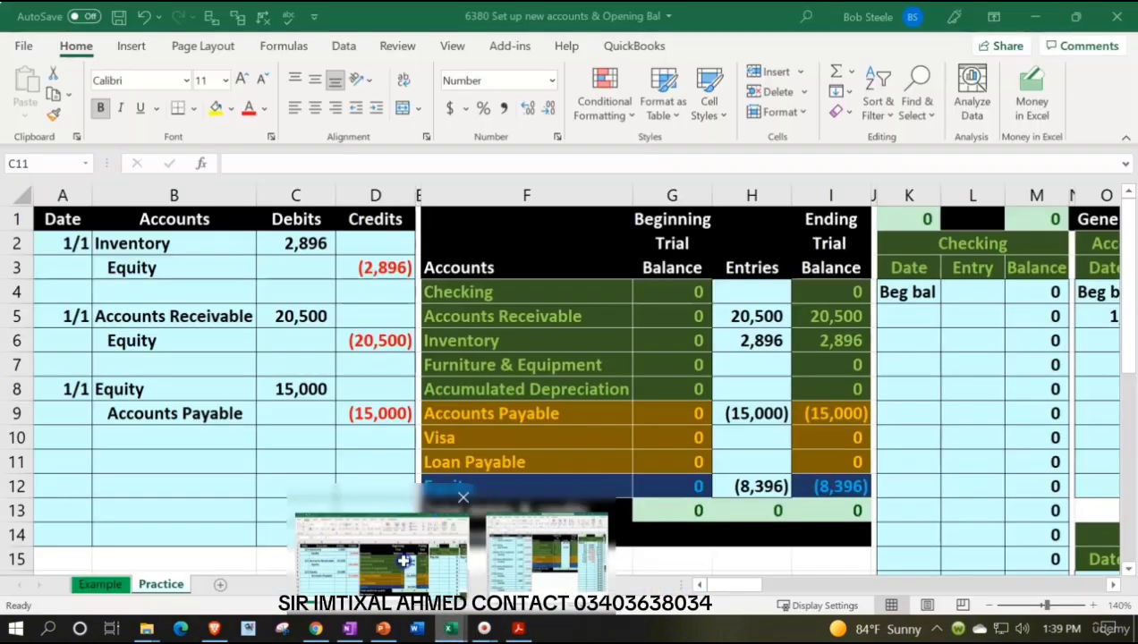
pyautogui.click(78, 463)
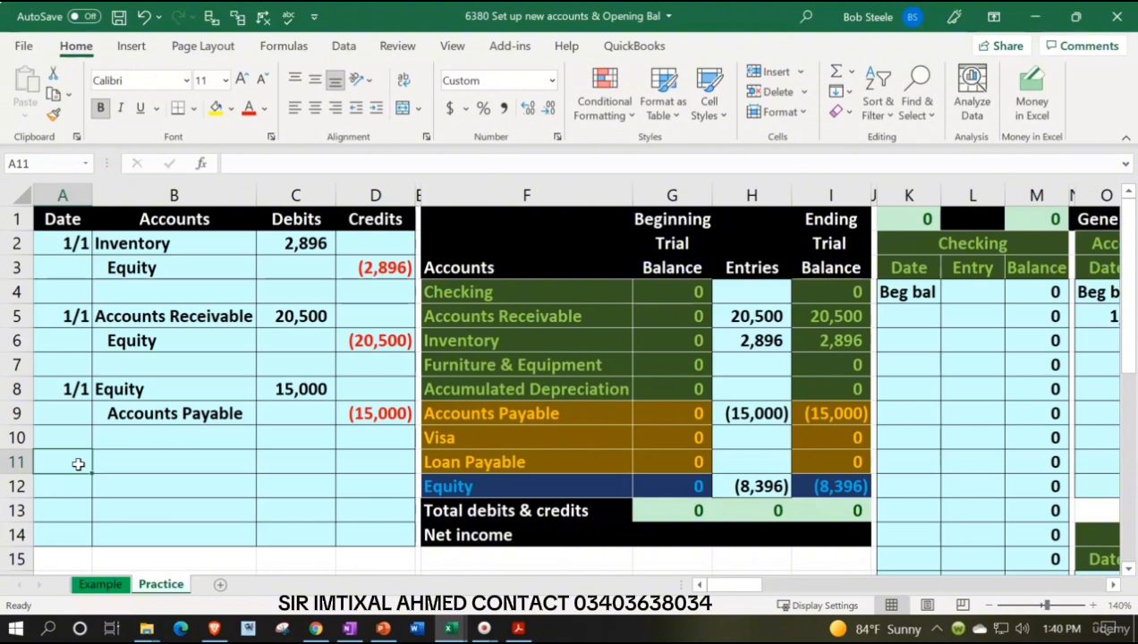
pyautogui.write('1/1')
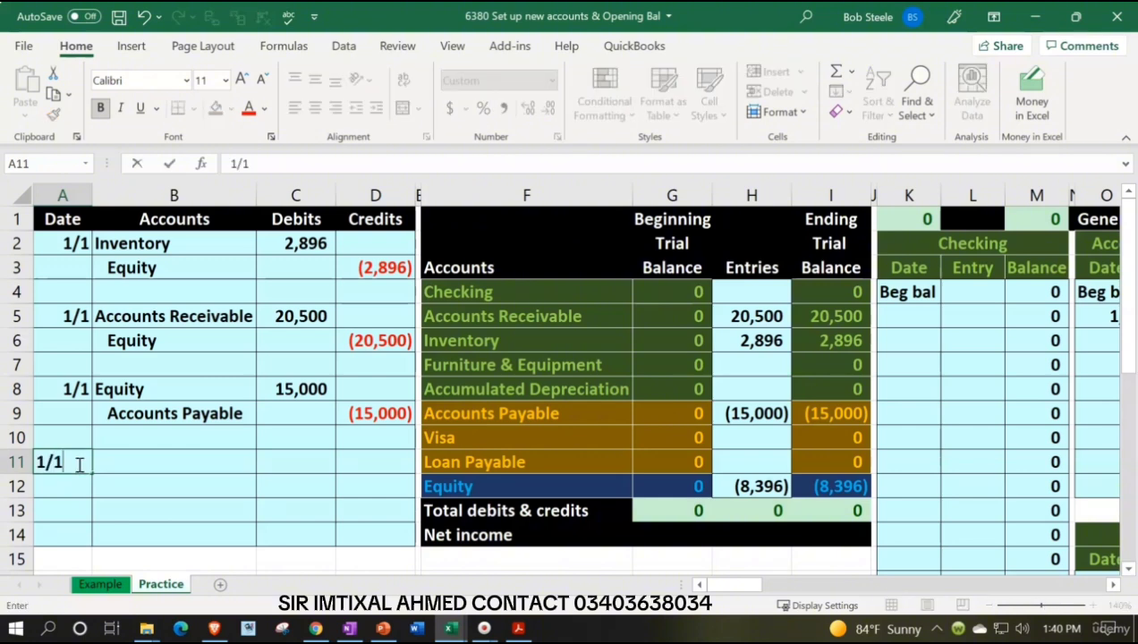
# Fill the debit account name in B11 with a formula referencing Checking in F4.
pyautogui.click(157, 461)
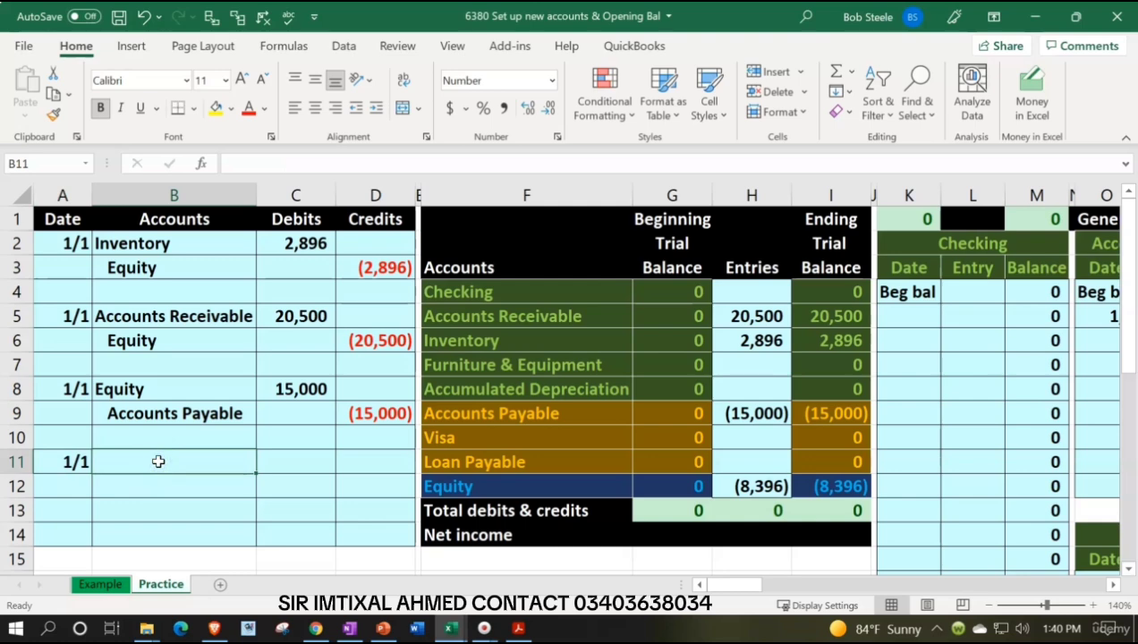
pyautogui.write('=')
pyautogui.press('Right')
pyautogui.press('Right')
pyautogui.press('Right')
pyautogui.press('Up')
pyautogui.press('Up')
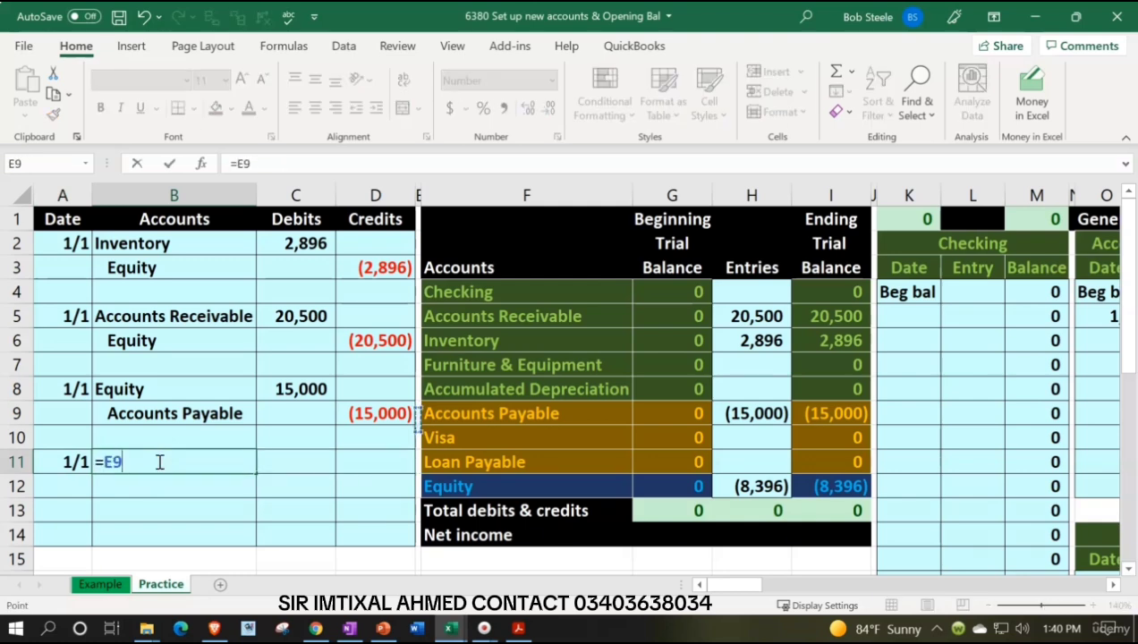
pyautogui.press('Up')
pyautogui.press('Up')
pyautogui.press('Up')
pyautogui.press('Up')
pyautogui.press('Up')
pyautogui.press('Right')
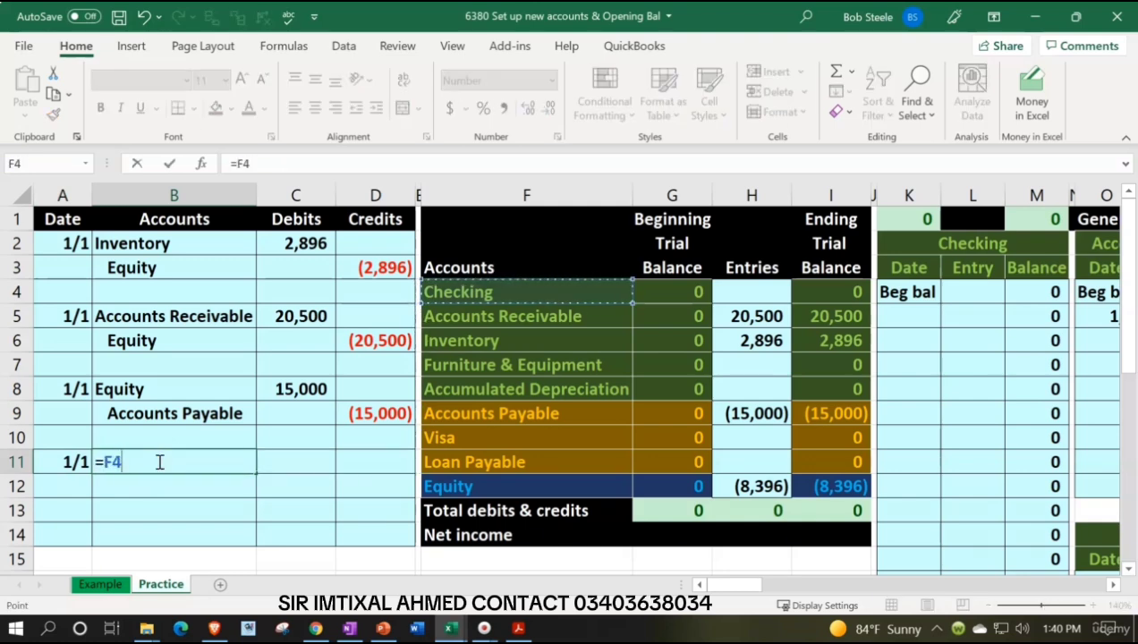
pyautogui.press('Return')
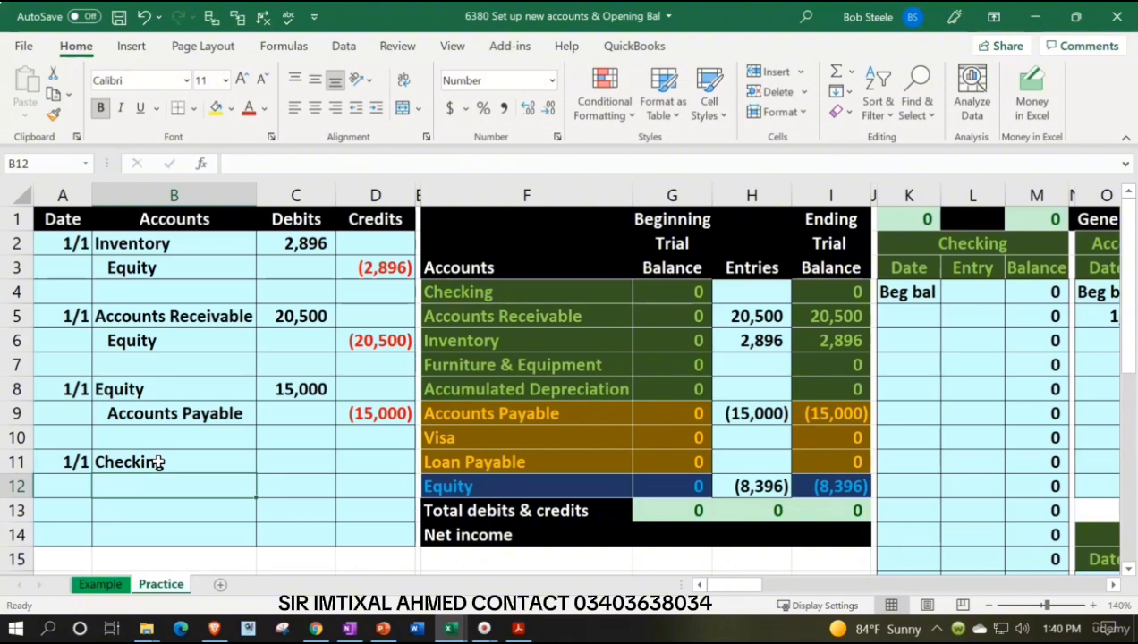
# Fill the credit account name in B12 with a formula referencing Equity in F12.
pyautogui.write('=')
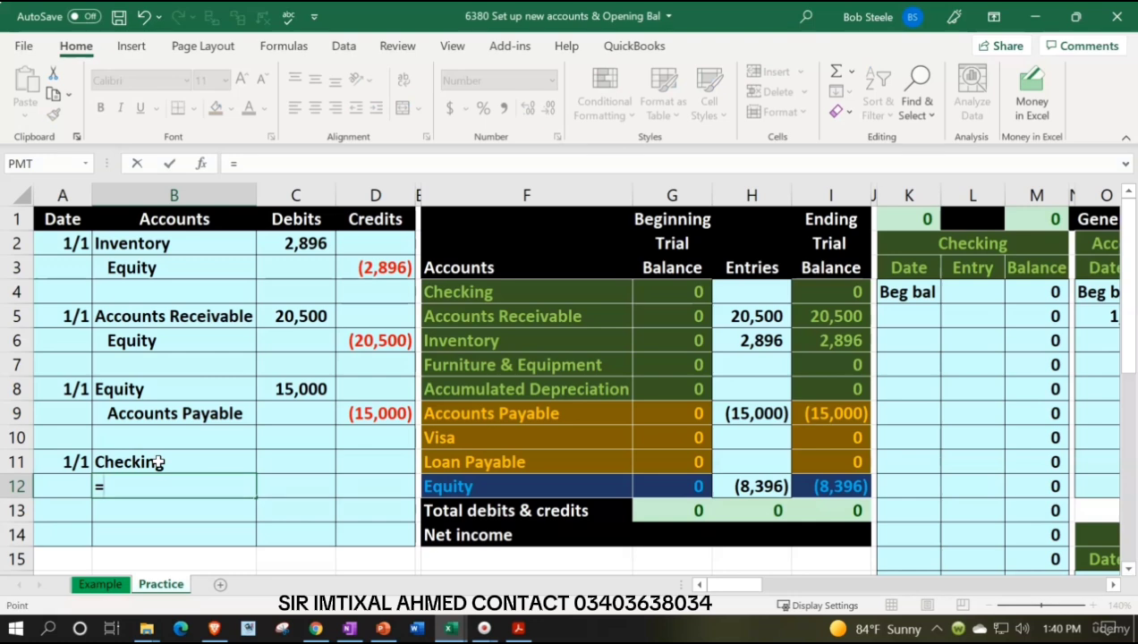
pyautogui.press('Right')
pyautogui.press('Right')
pyautogui.press('Right')
pyautogui.press('Right')
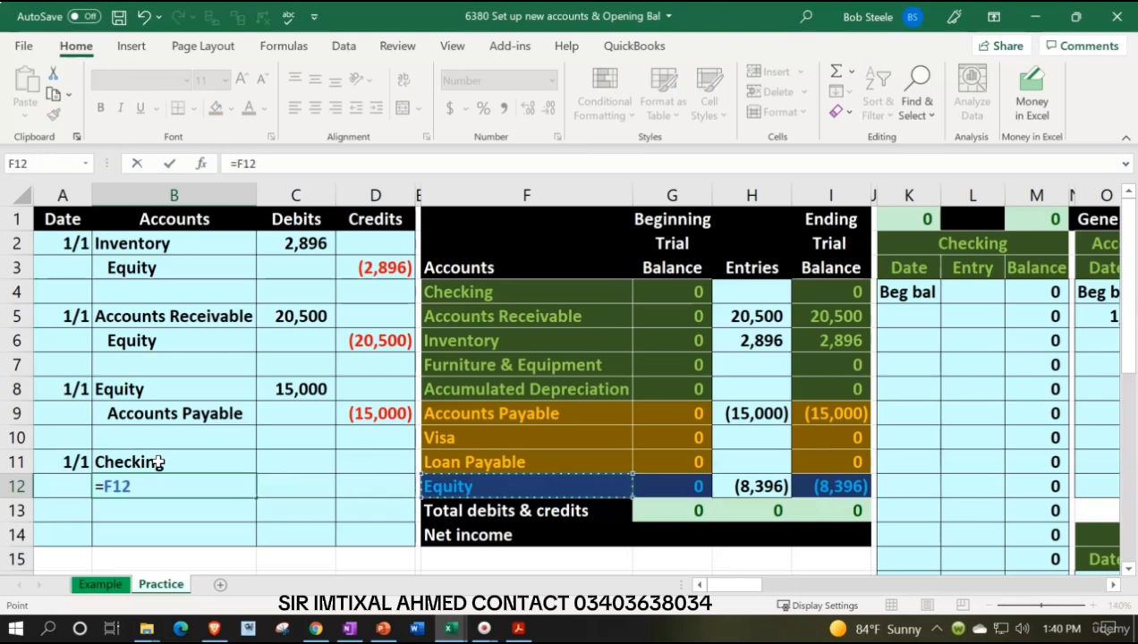
pyautogui.press('Return')
# Look up the Checking balance in the trial balance PDF and enter 25000 as its debit in C11.
pyautogui.press('Right')
pyautogui.press('Up')
pyautogui.press('Up')
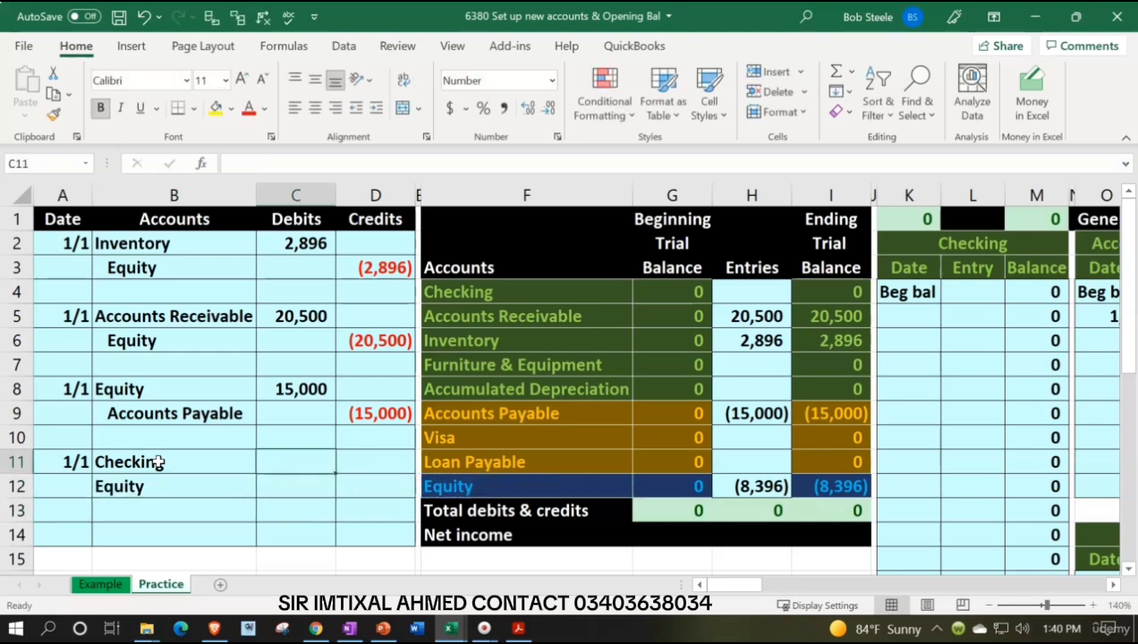
pyautogui.click(518, 629)
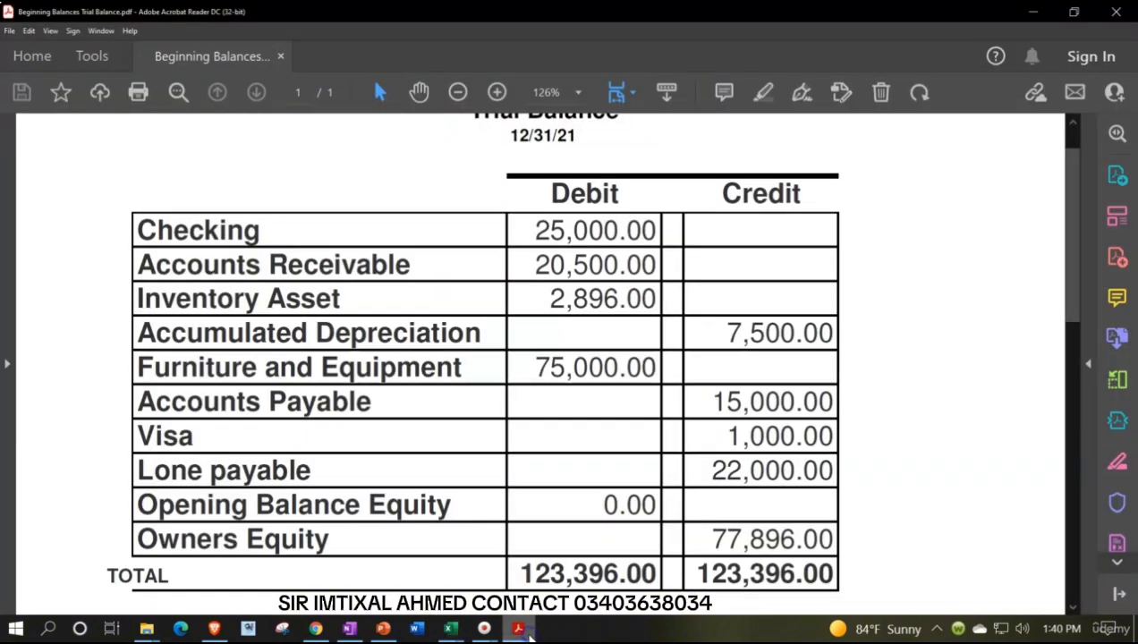
pyautogui.hotkey('alt', 'Tab')
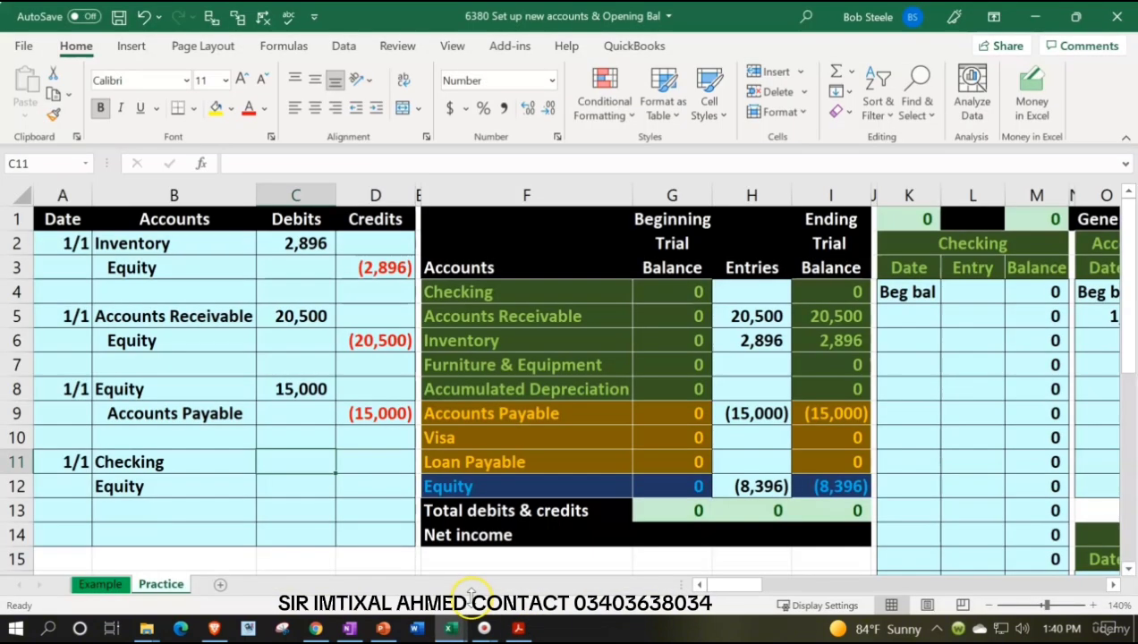
pyautogui.write('25000')
pyautogui.press('Return')
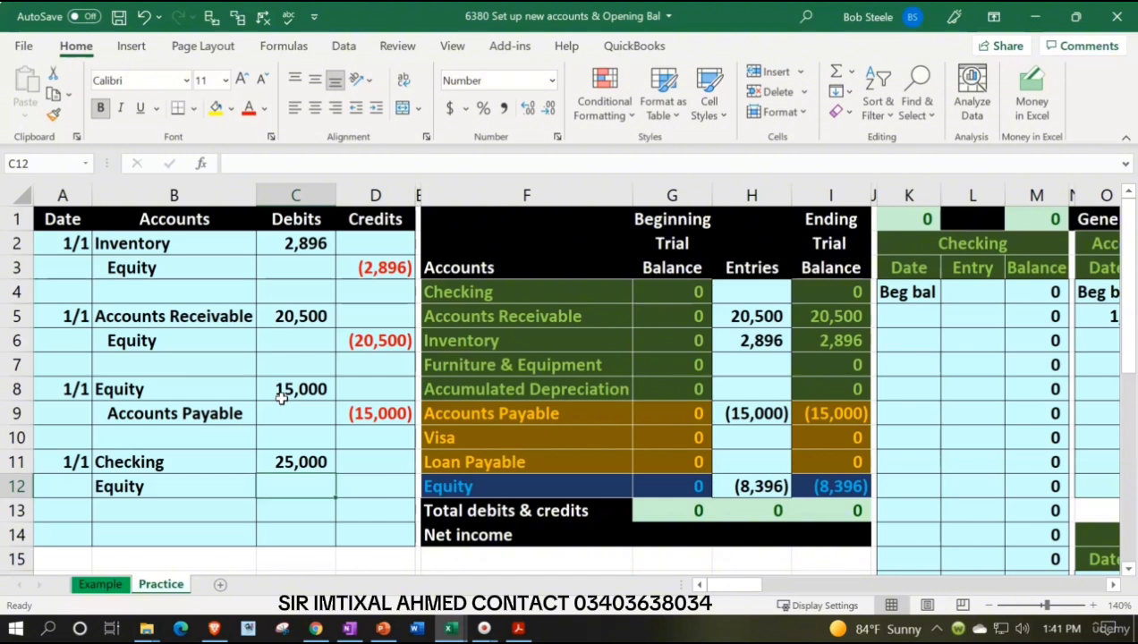
# Enter the Equity credit in D12 as the negative of the C11 debit, and indent the Equity account name in B12.
pyautogui.click(820, 481)
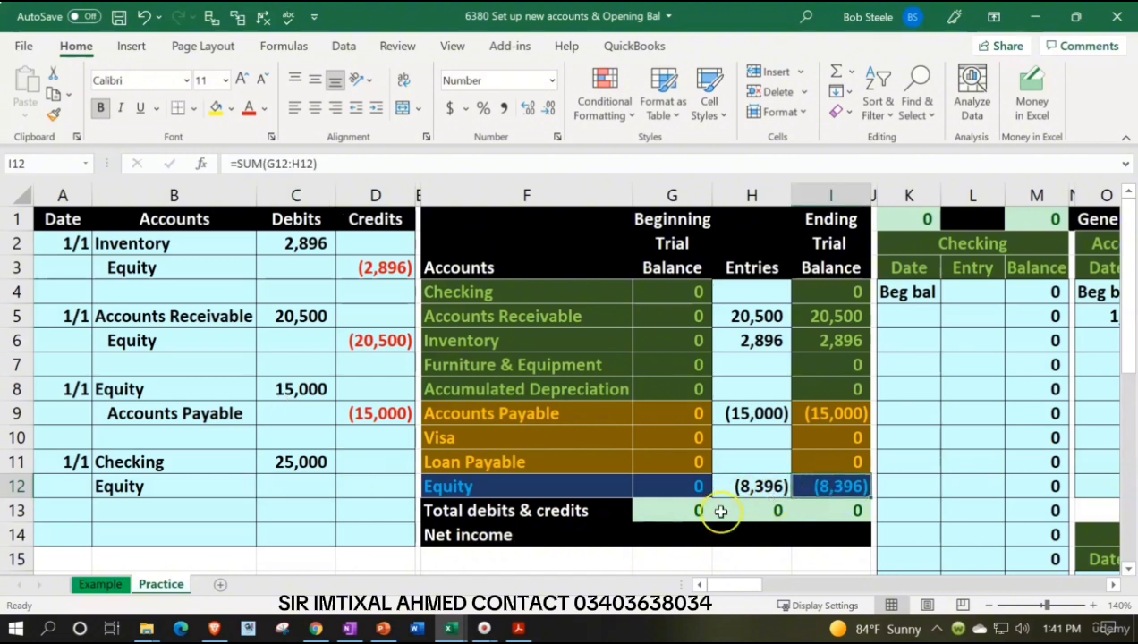
pyautogui.click(373, 485)
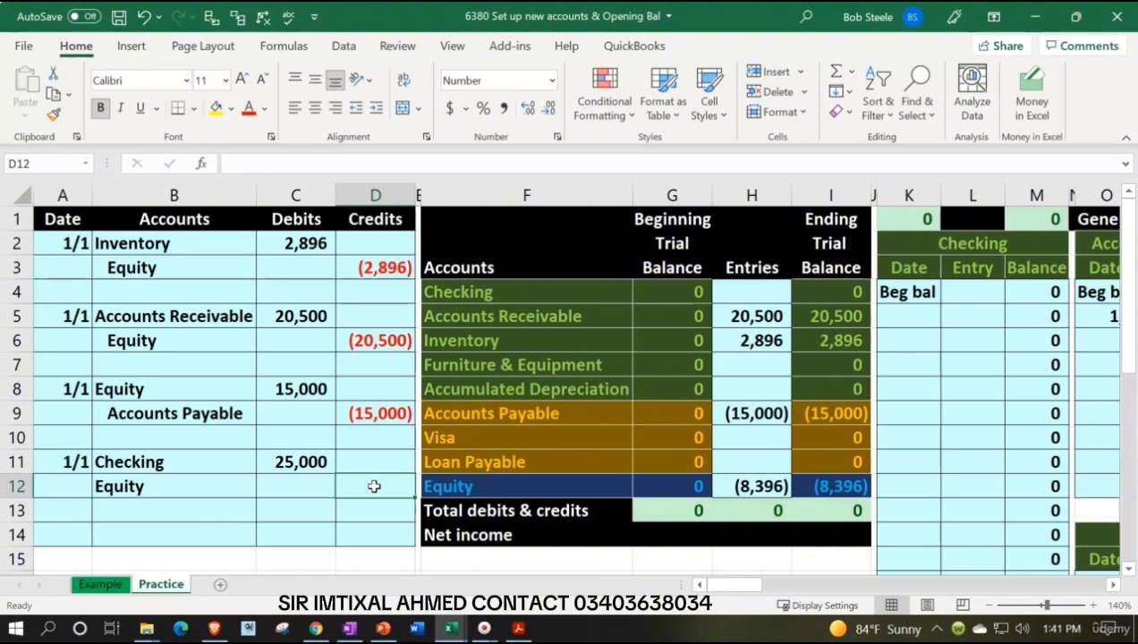
pyautogui.write('=-')
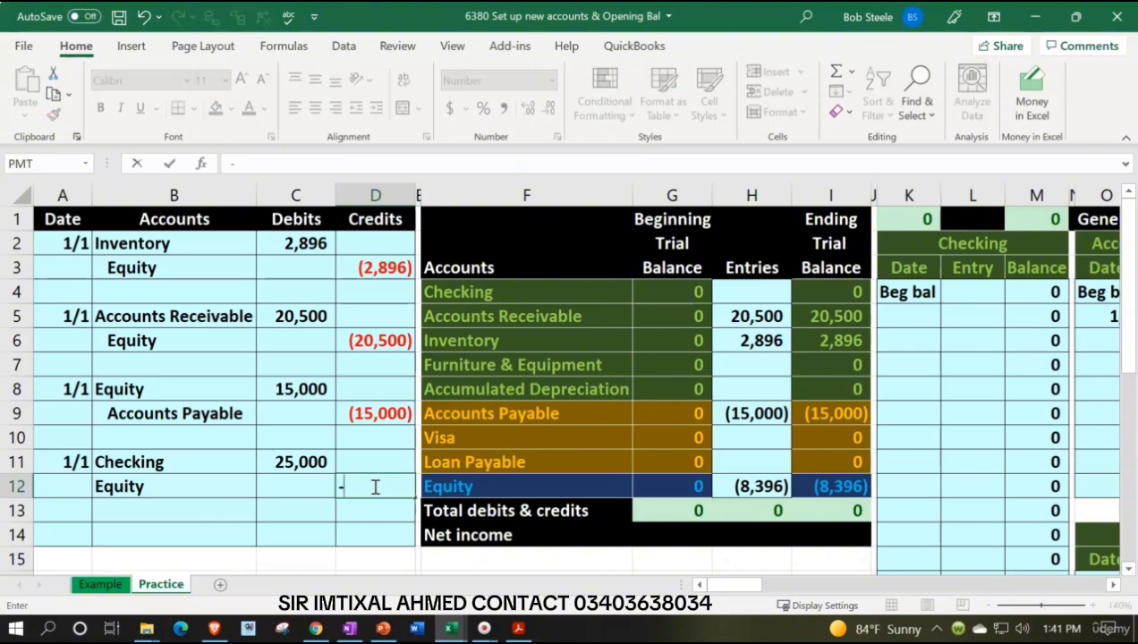
pyautogui.press('Left')
pyautogui.press('Up')
pyautogui.press('Return')
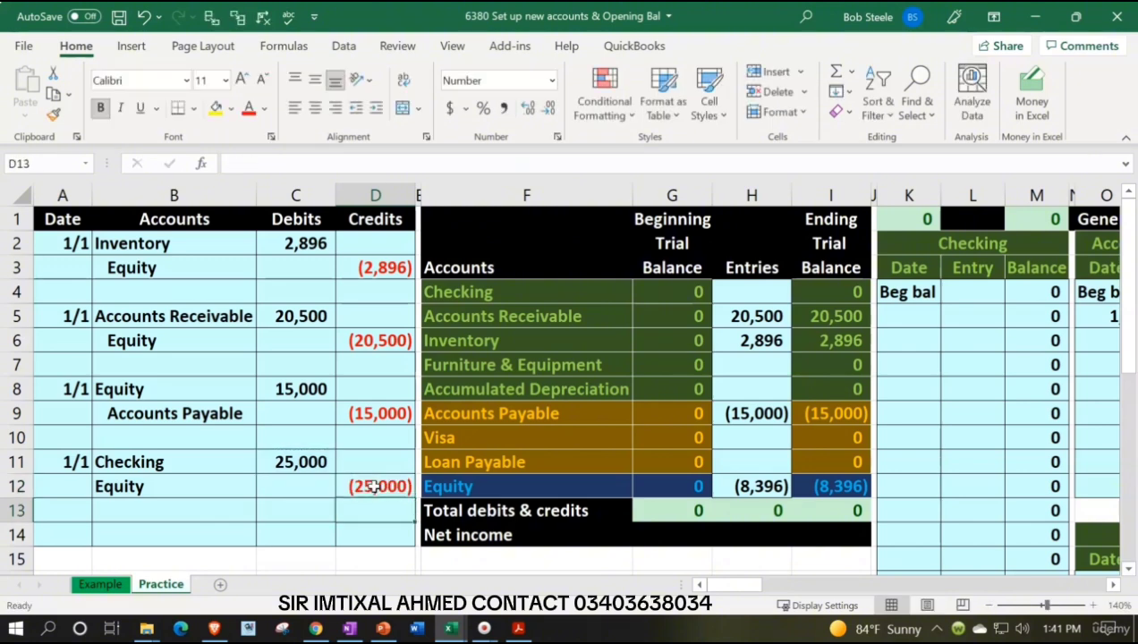
pyautogui.click(224, 490)
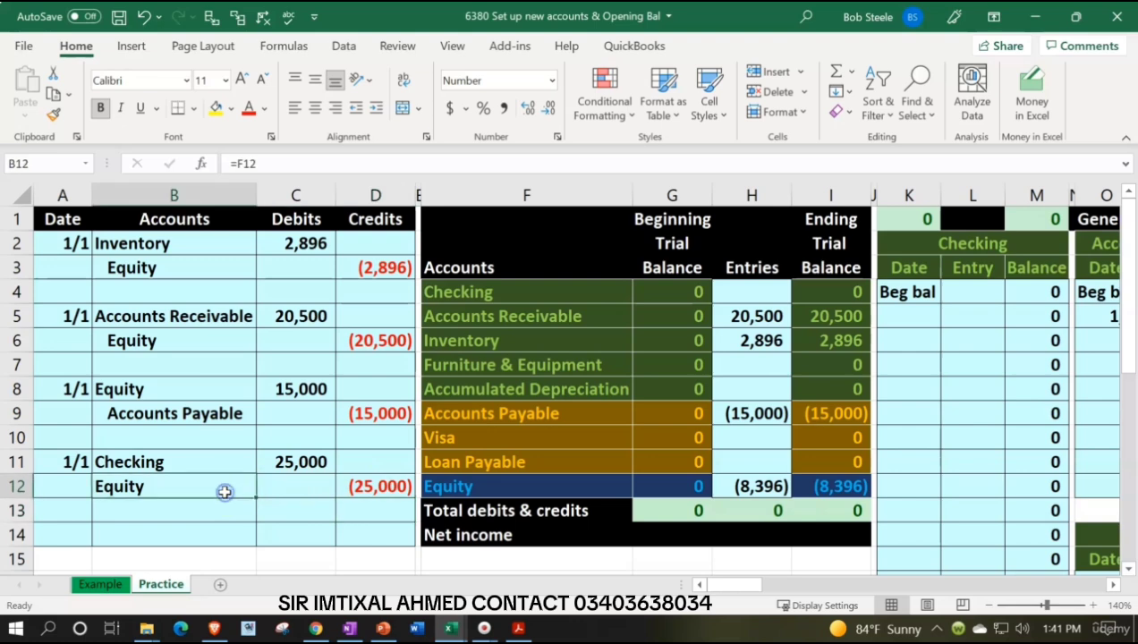
pyautogui.click(377, 108)
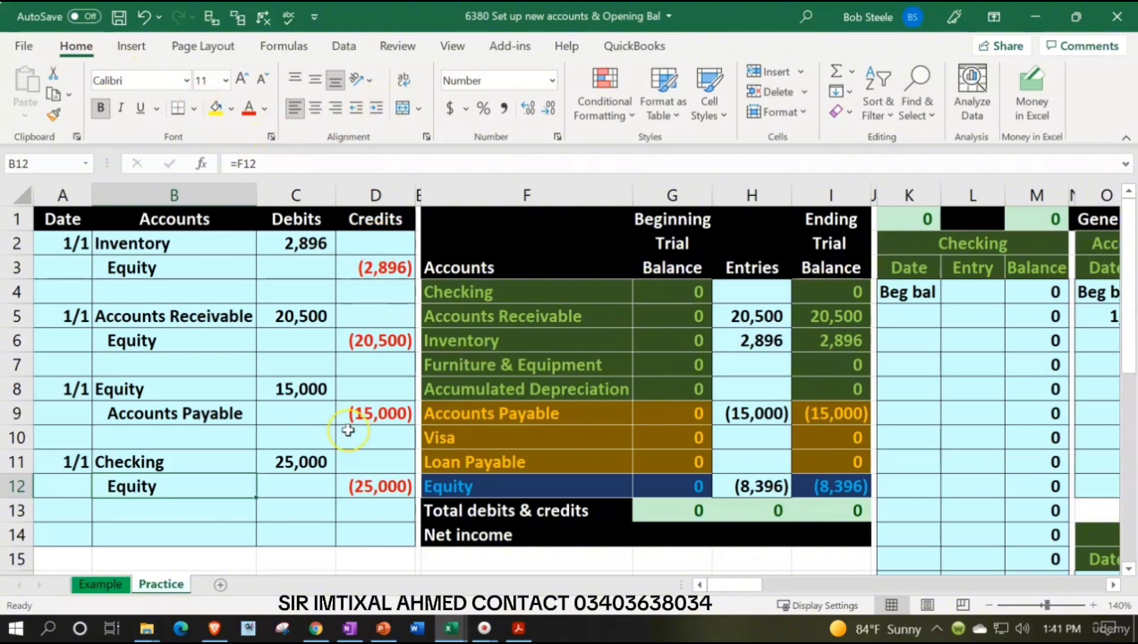
# Post the Checking debit to the trial balance by referencing C11 in the Entries cell H4.
pyautogui.press('Right')
pyautogui.press('Right')
pyautogui.press('Right')
pyautogui.press('Right')
pyautogui.press('Right')
pyautogui.press('Right')
pyautogui.press('Up')
pyautogui.press('Up')
pyautogui.press('Up')
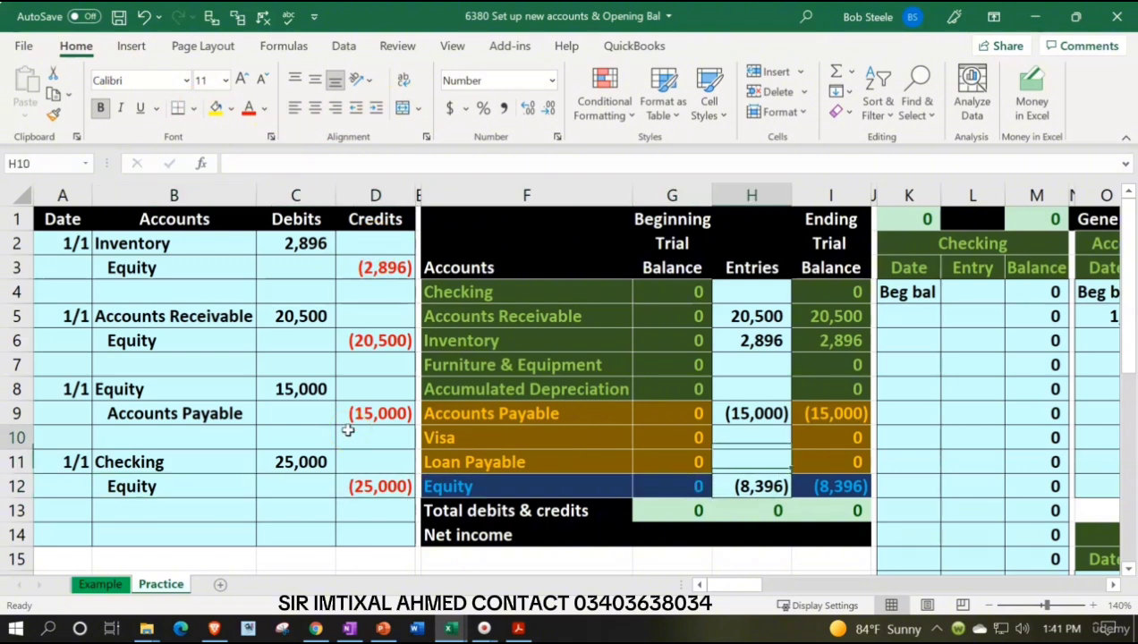
pyautogui.press('Up')
pyautogui.press('Up')
pyautogui.press('Up')
pyautogui.press('Up')
pyautogui.press('Up')
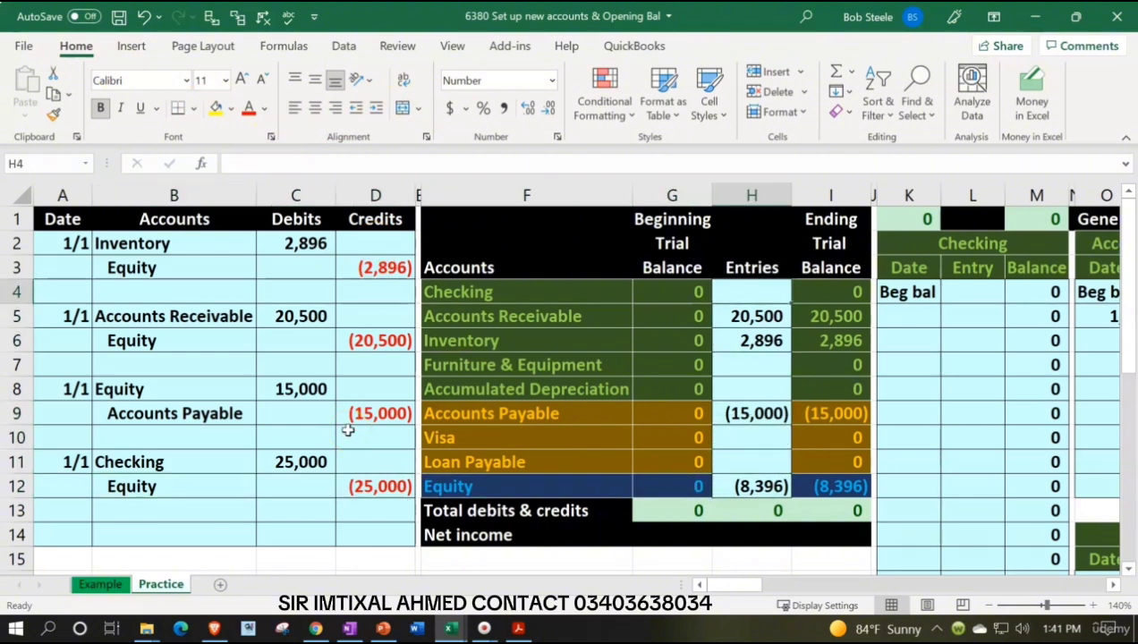
pyautogui.write('=')
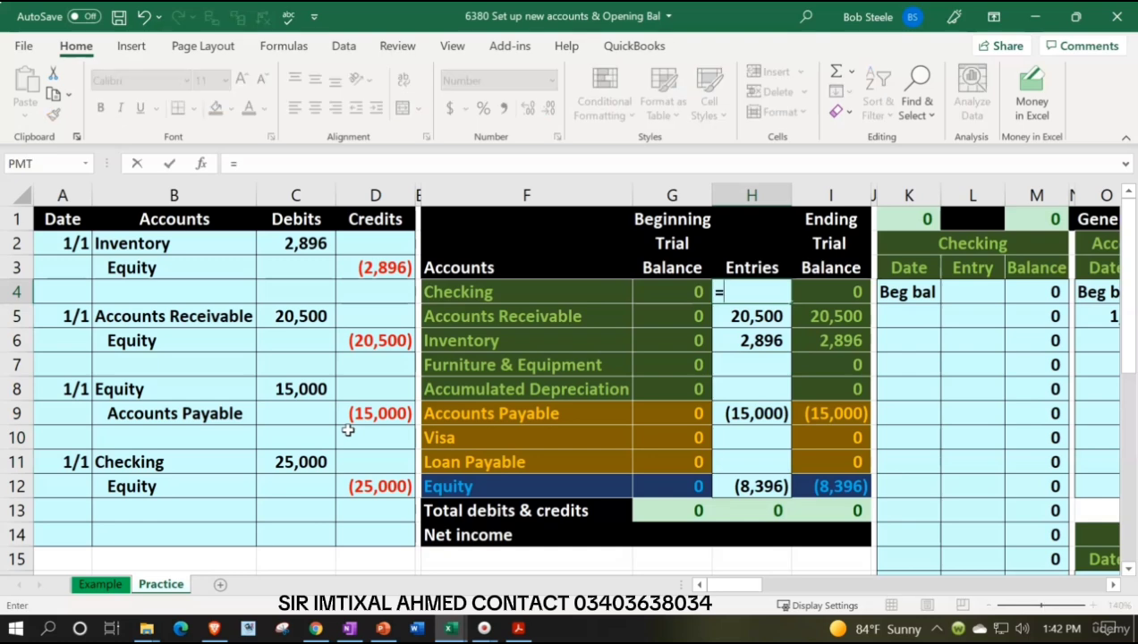
pyautogui.press('Left')
pyautogui.press('Left')
pyautogui.press('Left')
pyautogui.press('Left')
pyautogui.press('Left')
pyautogui.press('Down')
pyautogui.press('Down')
pyautogui.press('Down')
pyautogui.press('Down')
pyautogui.press('Down')
pyautogui.press('Down')
pyautogui.press('Down')
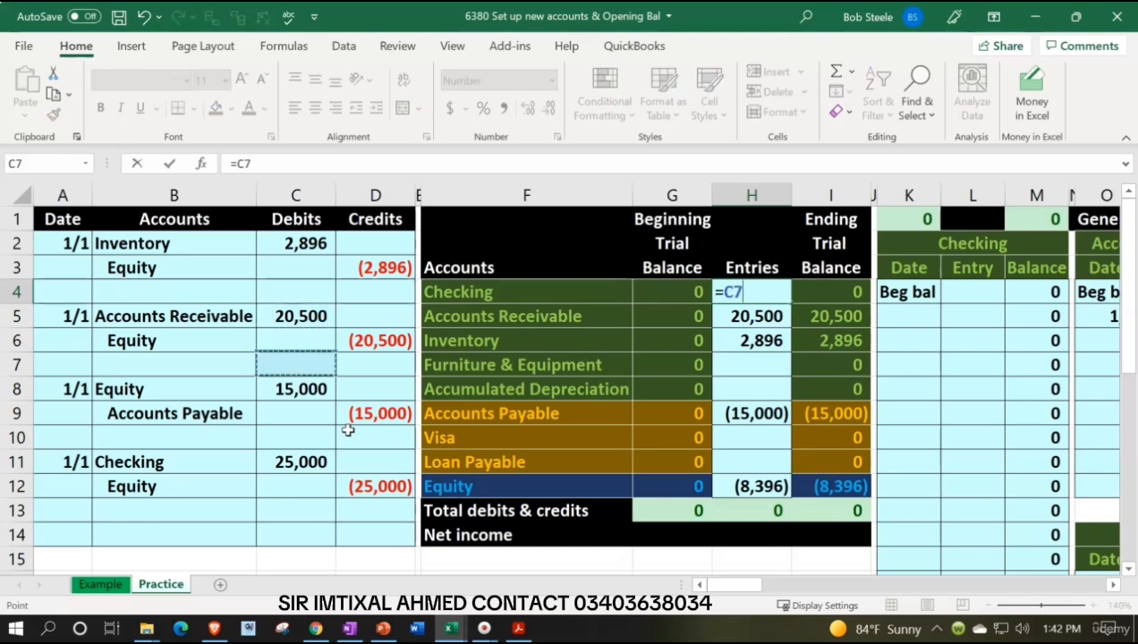
pyautogui.press('Return')
# Post the Equity credit to the trial balance by extending the H12 Entries formula to =D3+D6+C8+D12.
pyautogui.press('Down')
pyautogui.press('Down')
pyautogui.press('Down')
pyautogui.press('Down')
pyautogui.press('Down')
pyautogui.press('Down')
pyautogui.press('Down')
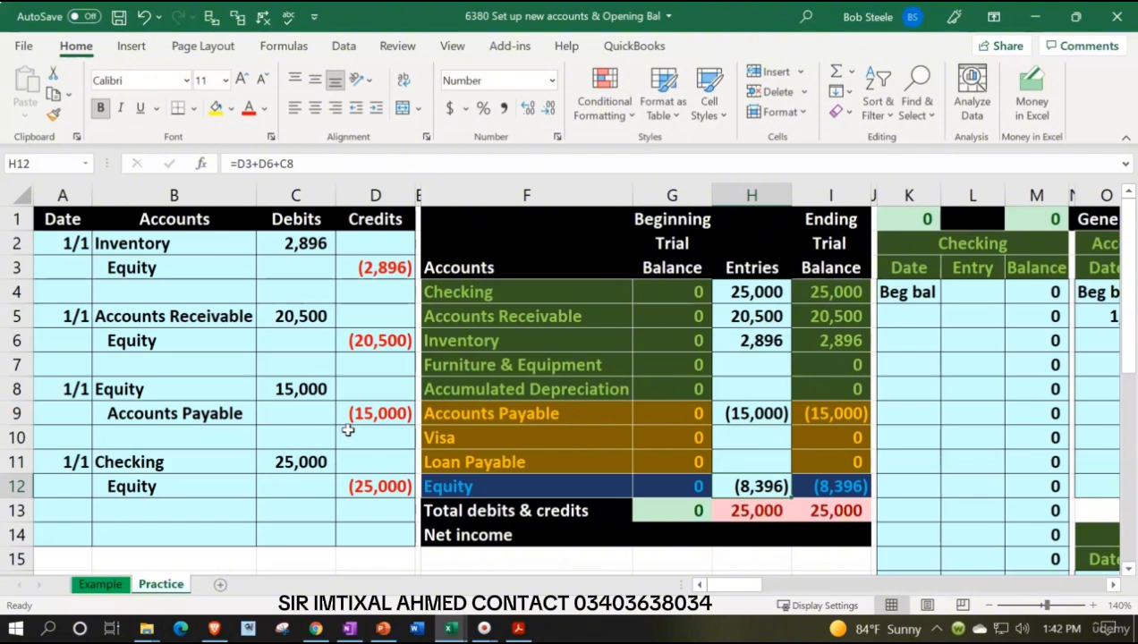
pyautogui.press('F2')
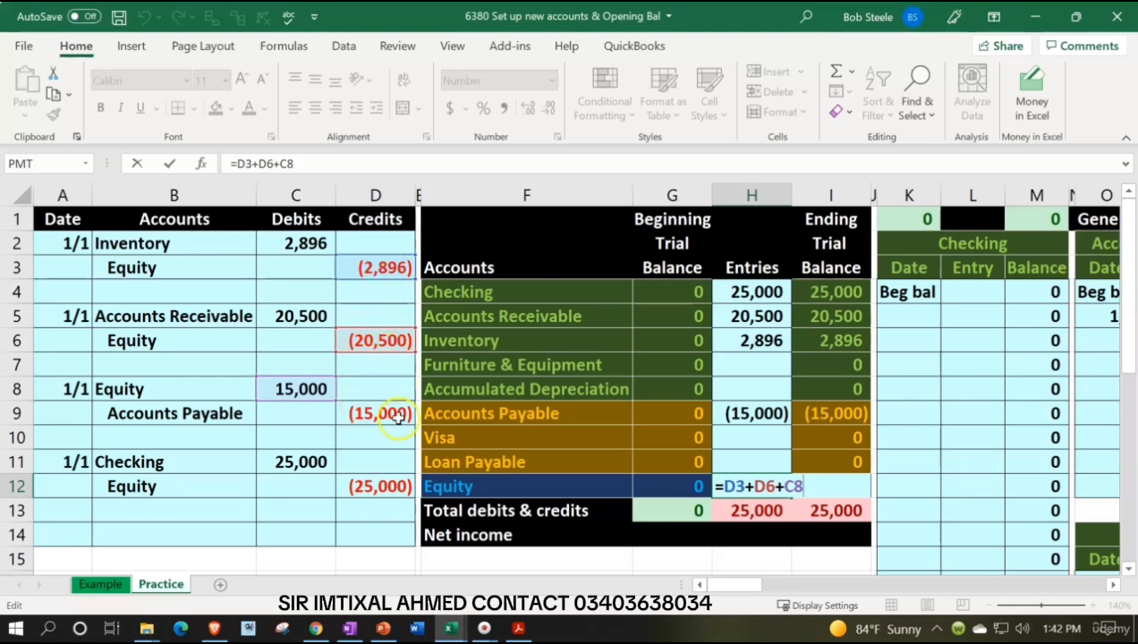
pyautogui.write('+')
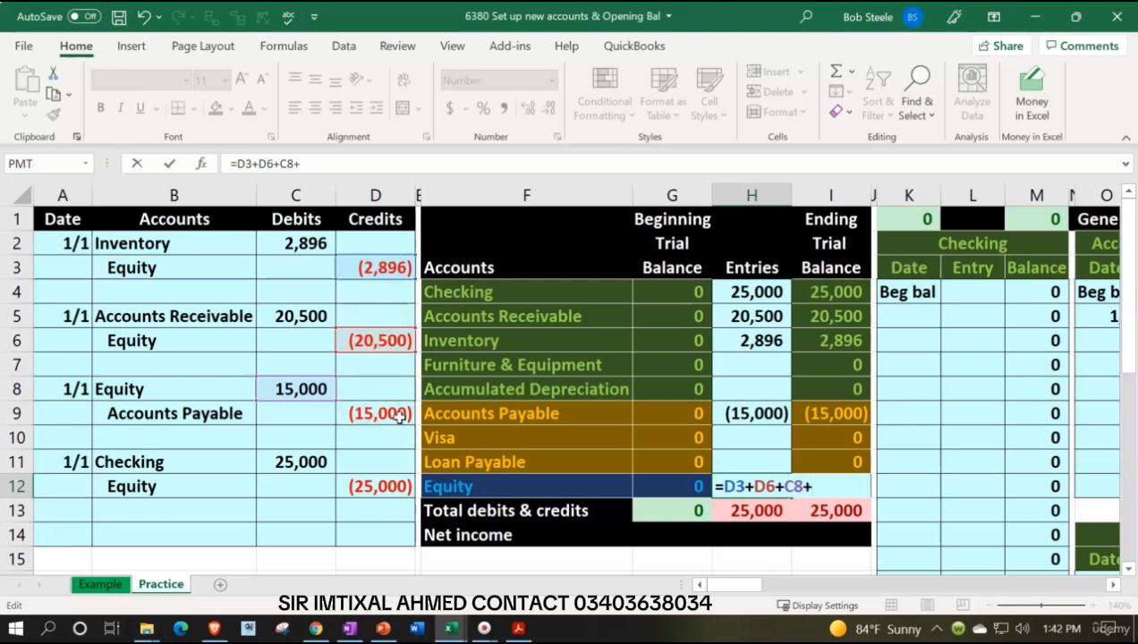
pyautogui.press('F2')
pyautogui.press('Left')
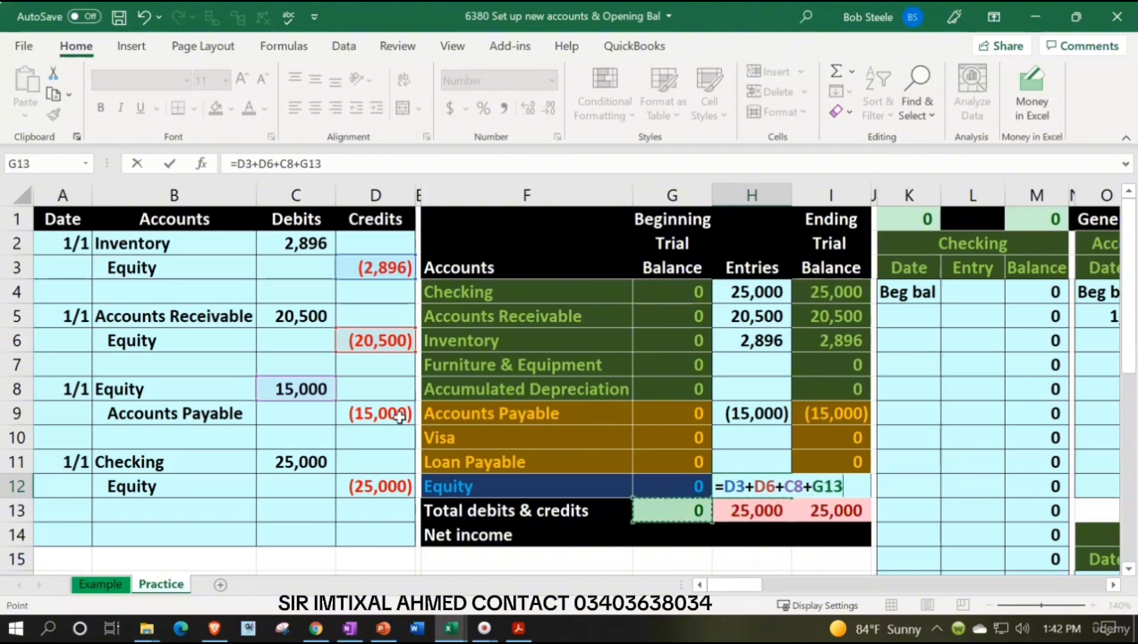
pyautogui.press('Left')
pyautogui.press('Left')
pyautogui.press('Left')
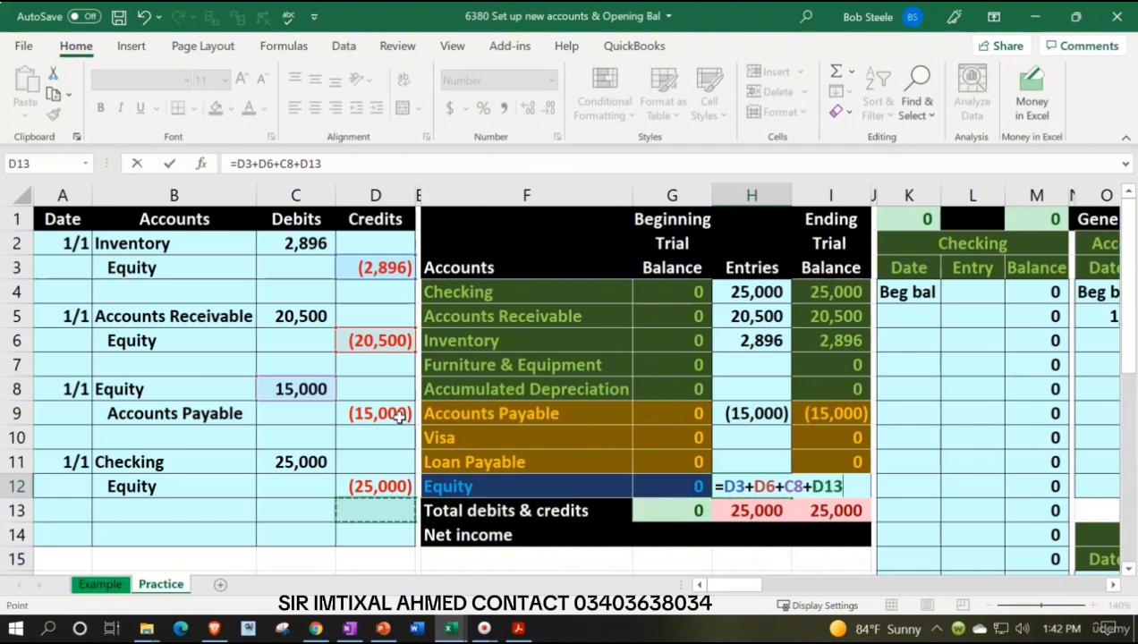
pyautogui.press('Up')
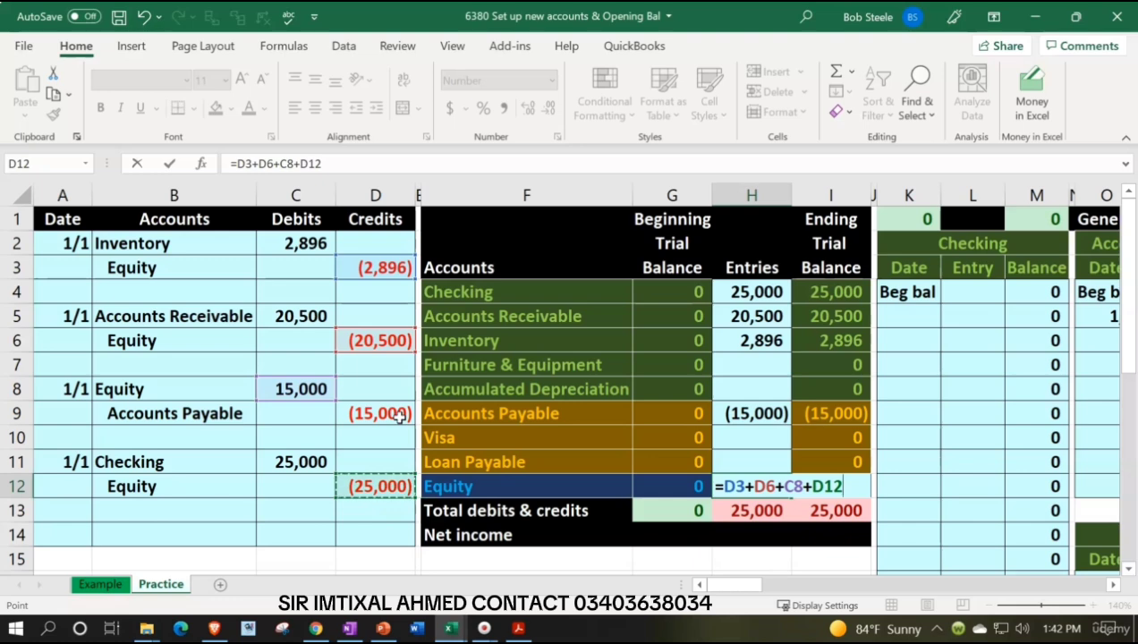
pyautogui.press('Return')
# Enter the date 1/1 for the opening entry in cell K5 of the Checking general ledger account.
pyautogui.press('Left')
pyautogui.press('Left')
pyautogui.press('Left')
pyautogui.press('Left')
pyautogui.press('Left')
pyautogui.press('Left')
pyautogui.press('Left')
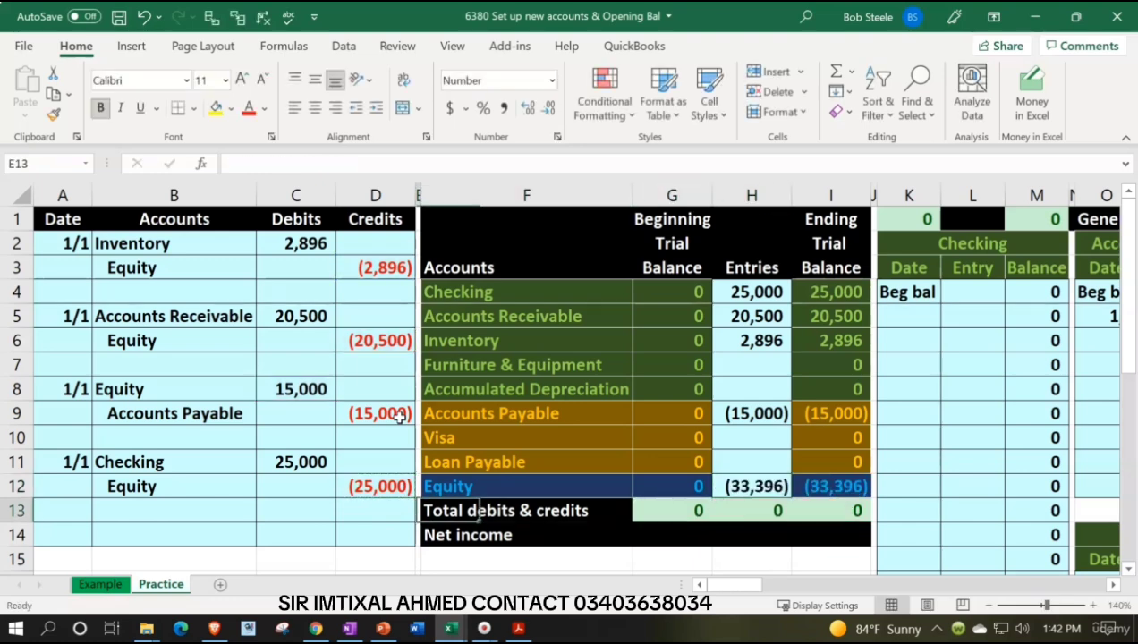
pyautogui.press('Up')
pyautogui.press('Up')
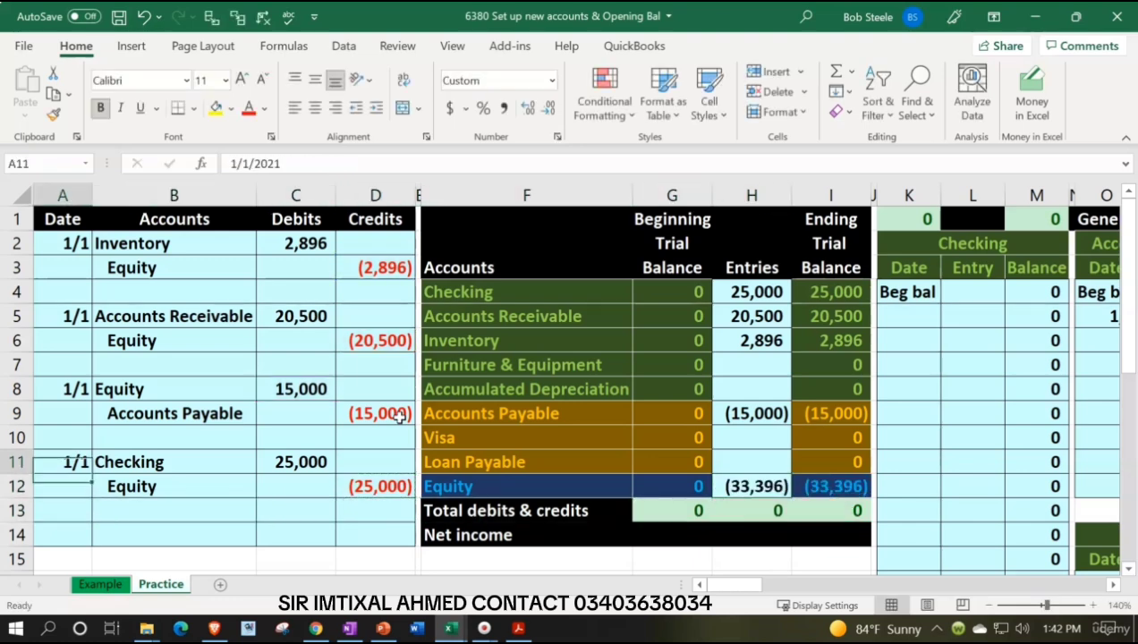
pyautogui.press('Right')
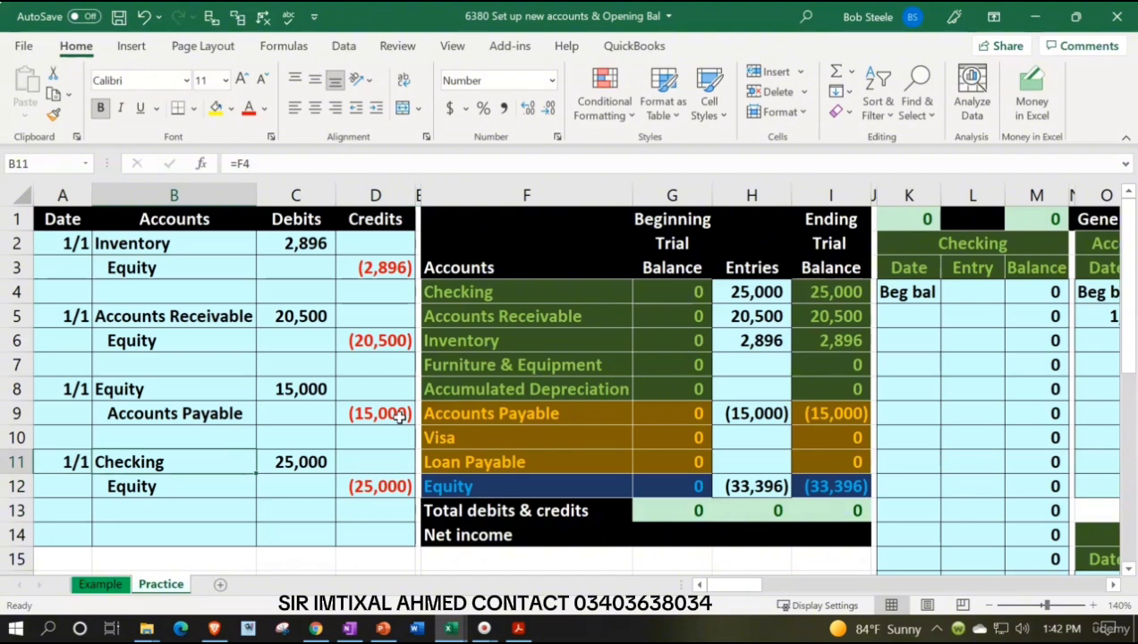
pyautogui.press('Right')
pyautogui.press('Right')
pyautogui.press('Right')
pyautogui.press('Right')
pyautogui.press('Right')
pyautogui.press('Right')
pyautogui.press('Right')
pyautogui.press('Right')
pyautogui.press('Right')
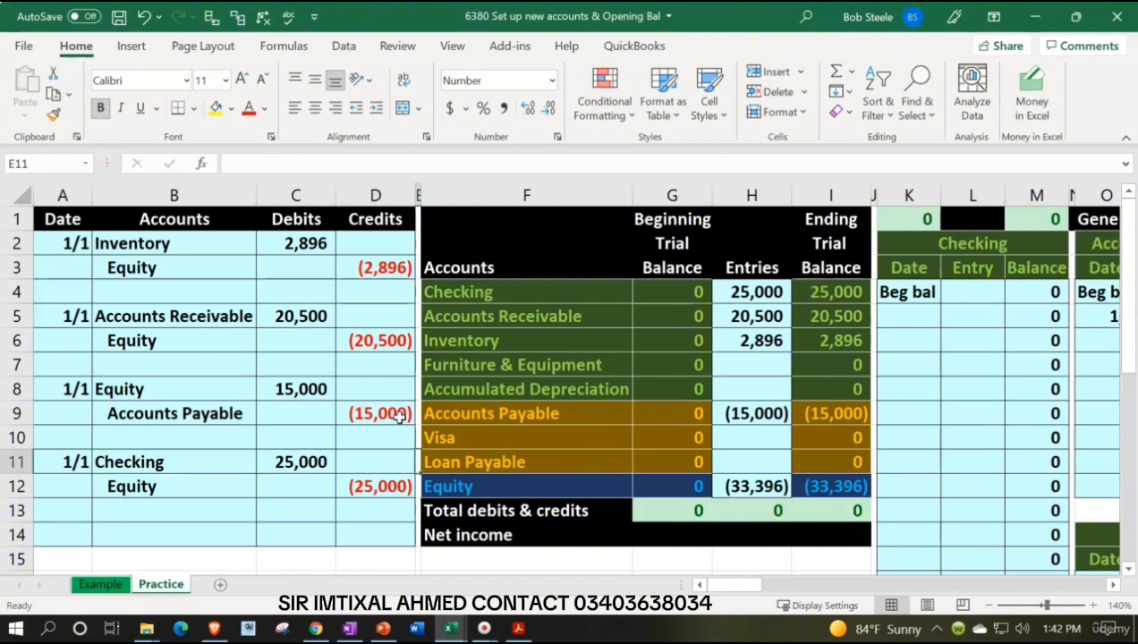
pyautogui.press('Up')
pyautogui.press('Up')
pyautogui.press('Up')
pyautogui.press('Up')
pyautogui.press('Up')
pyautogui.press('Up')
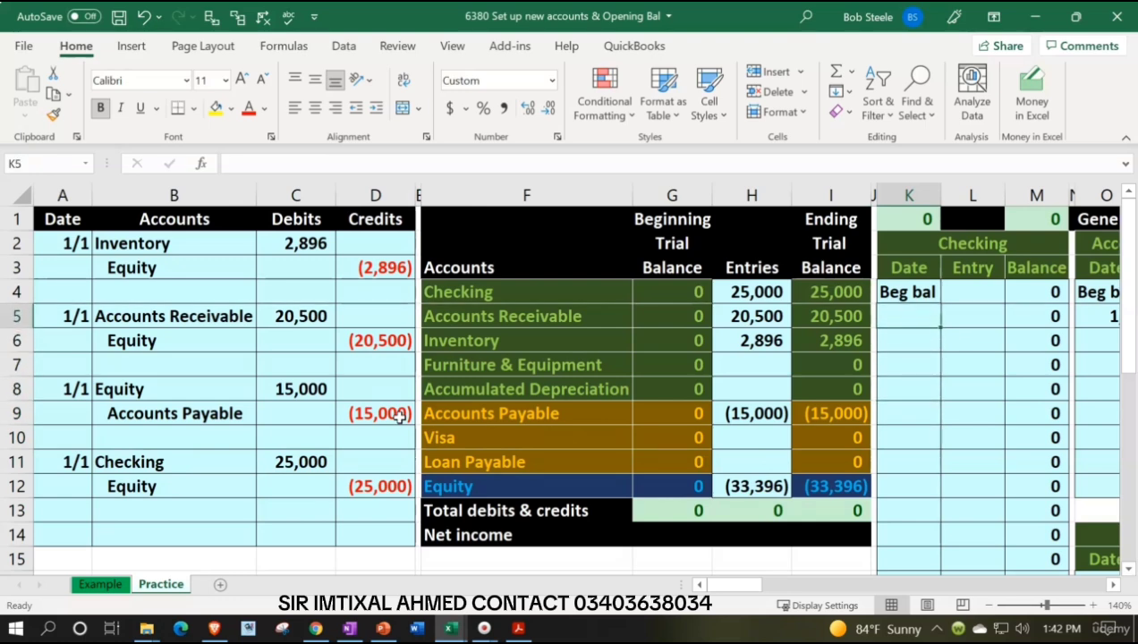
pyautogui.write('1/1')
pyautogui.press('Tab')
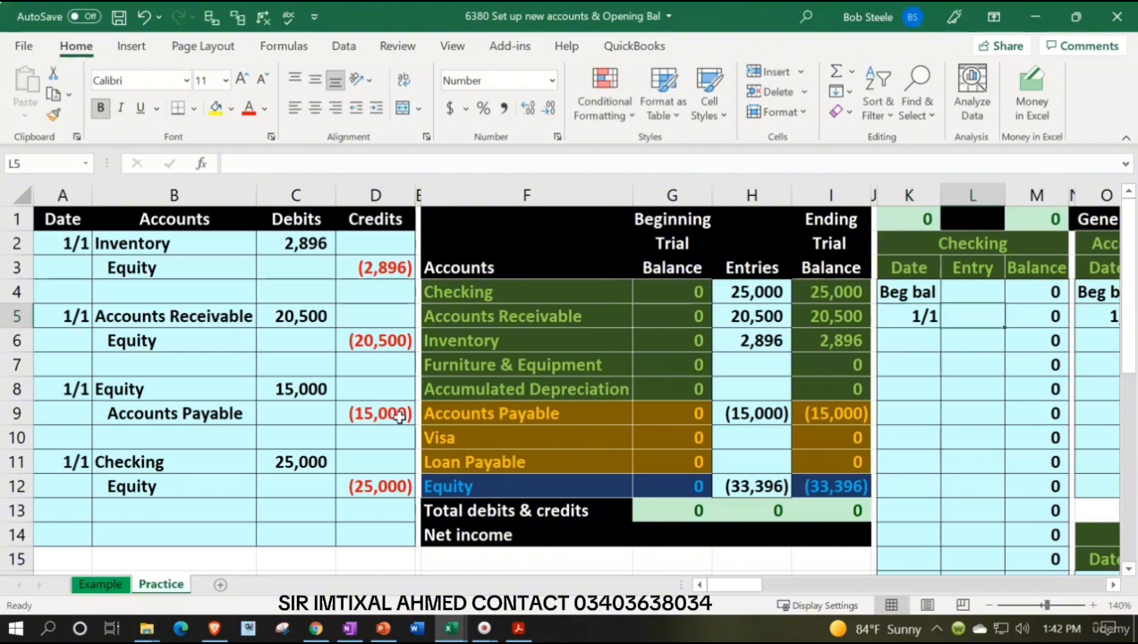
# Post the Checking debit to the ledger by referencing C11 in the Entry cell L5.
pyautogui.write('=')
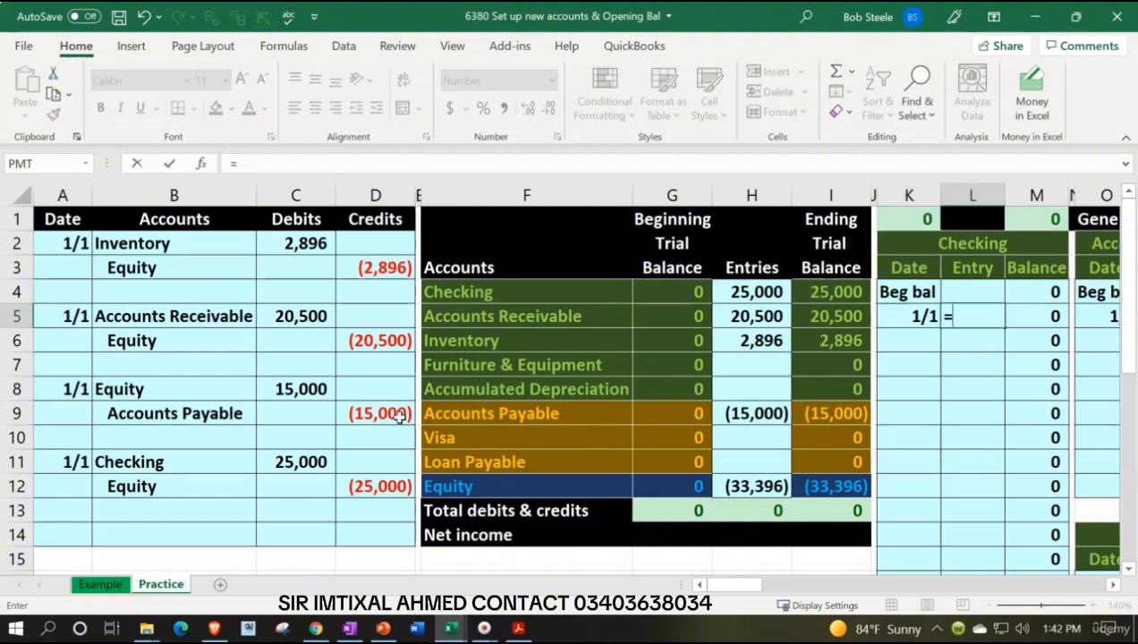
pyautogui.press('Left')
pyautogui.press('Left')
pyautogui.press('Left')
pyautogui.press('Left')
pyautogui.press('Left')
pyautogui.press('Left')
pyautogui.press('Left')
pyautogui.press('Left')
pyautogui.press('Left')
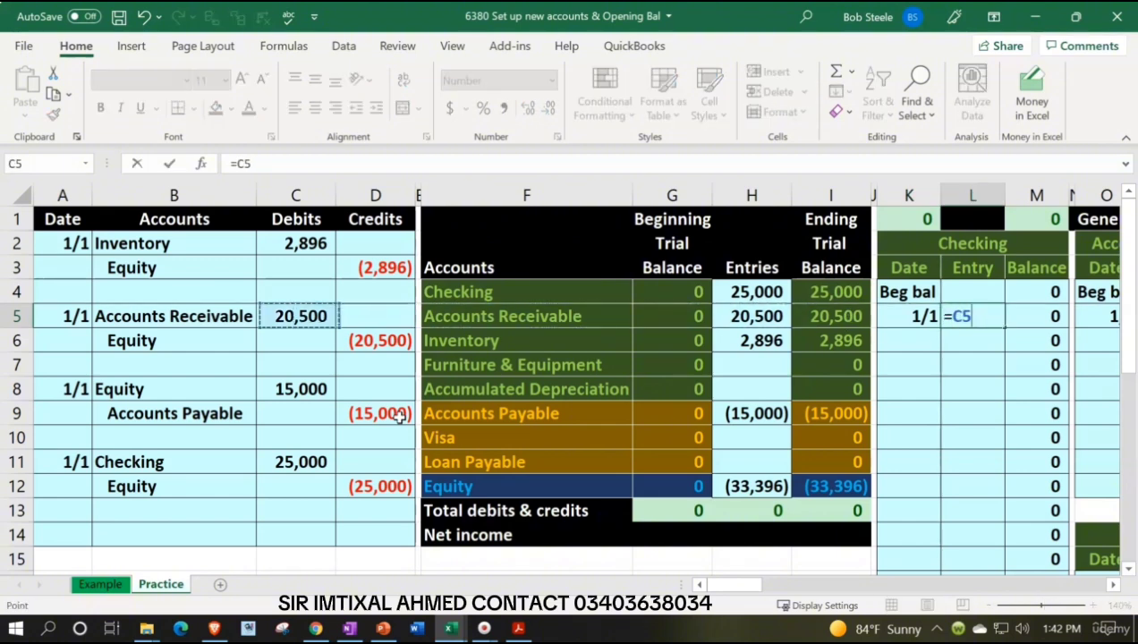
pyautogui.press('Down')
pyautogui.press('Down')
pyautogui.press('Down')
pyautogui.press('Down')
pyautogui.press('Down')
pyautogui.press('Down')
pyautogui.press('Return')
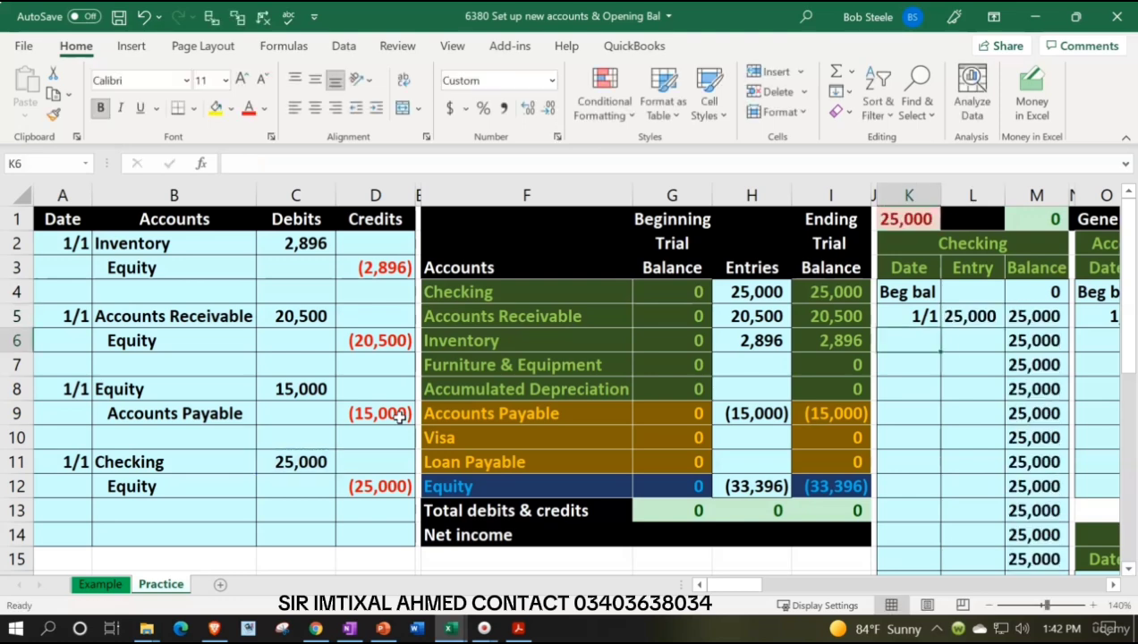
# Enter the date 1/1 in AA20, the next free row of the Equity general ledger account.
pyautogui.click(909, 219)
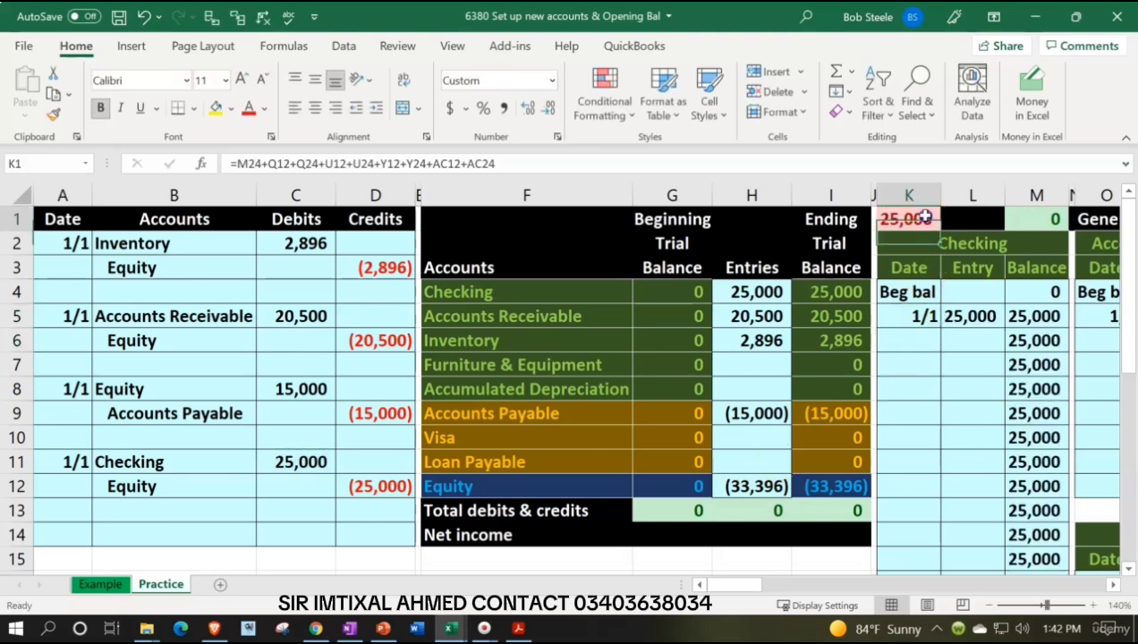
pyautogui.moveTo(253, 486); pyautogui.dragTo(376, 488)
pyautogui.click(439, 486)
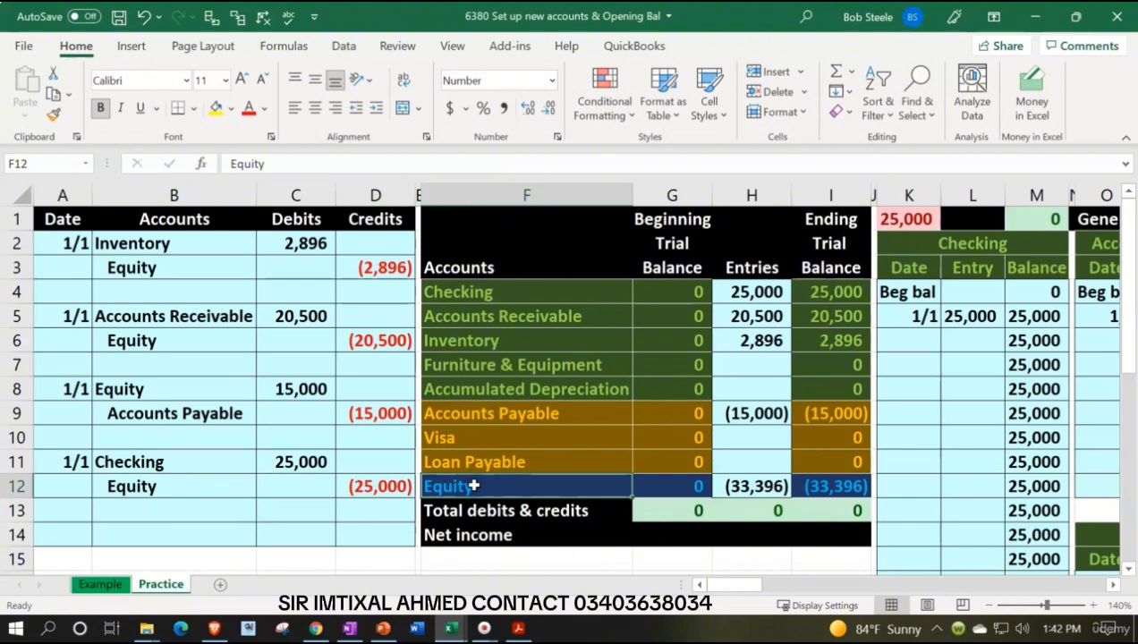
pyautogui.press('Right')
pyautogui.press('Right')
pyautogui.press('Right')
pyautogui.press('Right')
pyautogui.press('Right')
pyautogui.press('Right')
pyautogui.press('Right')
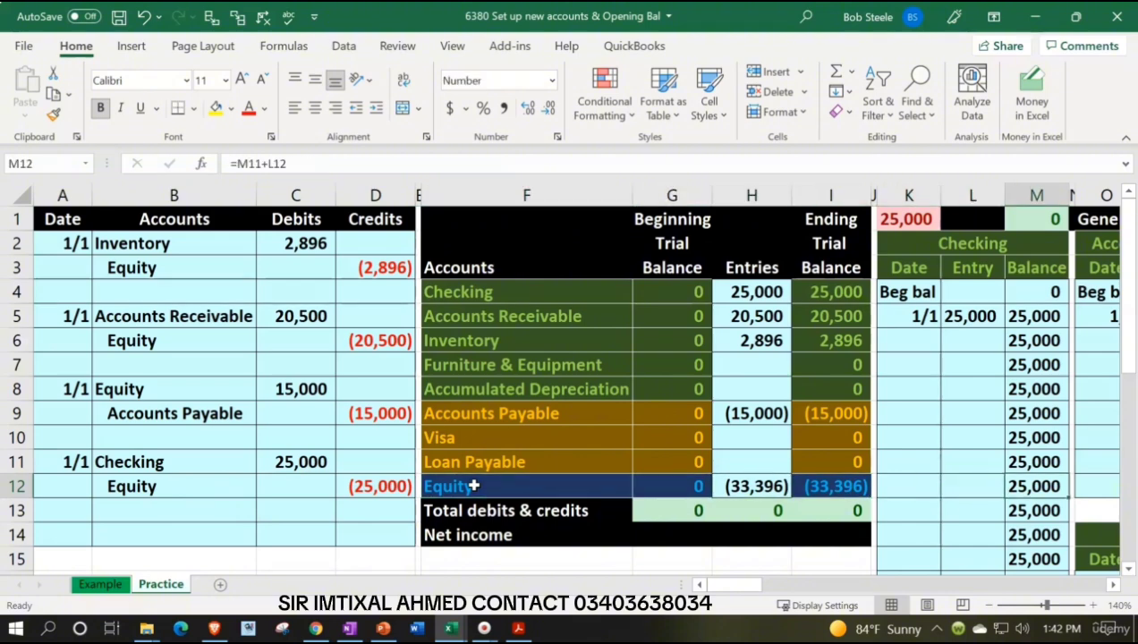
pyautogui.press('Right')
pyautogui.press('Right')
pyautogui.press('Right')
pyautogui.press('Right')
pyautogui.press('Right')
pyautogui.press('Right')
pyautogui.press('Right')
pyautogui.press('Right')
pyautogui.press('Right')
pyautogui.press('Right')
pyautogui.press('Right')
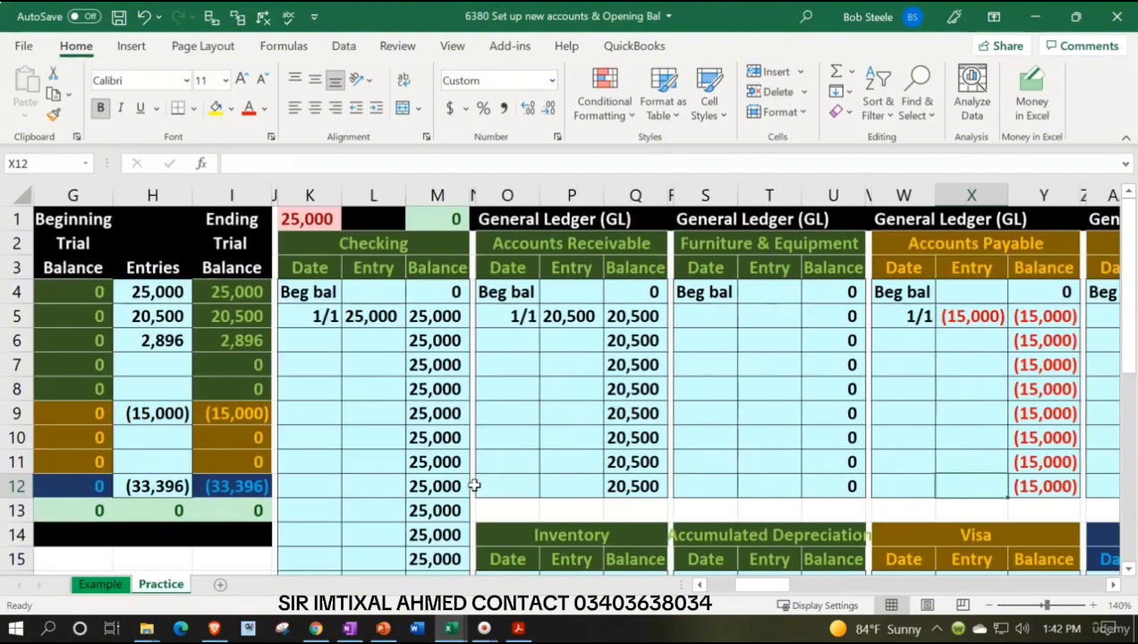
pyautogui.press('Right')
pyautogui.press('Right')
pyautogui.press('Right')
pyautogui.press('Right')
pyautogui.press('Right')
pyautogui.press('Right')
pyautogui.press('Right')
pyautogui.press('Right')
pyautogui.press('Right')
pyautogui.press('Right')
pyautogui.press('Right')
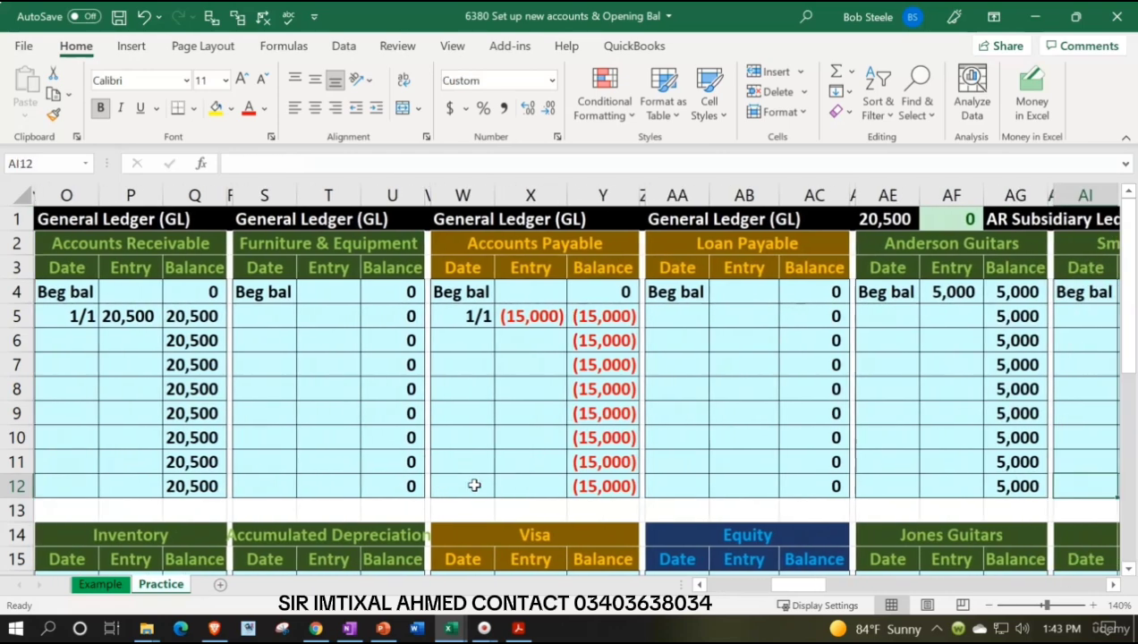
pyautogui.press('Down')
pyautogui.press('Down')
pyautogui.press('Down')
pyautogui.press('Down')
pyautogui.press('Down')
pyautogui.press('Down')
pyautogui.press('Down')
pyautogui.press('Down')
pyautogui.press('Down')
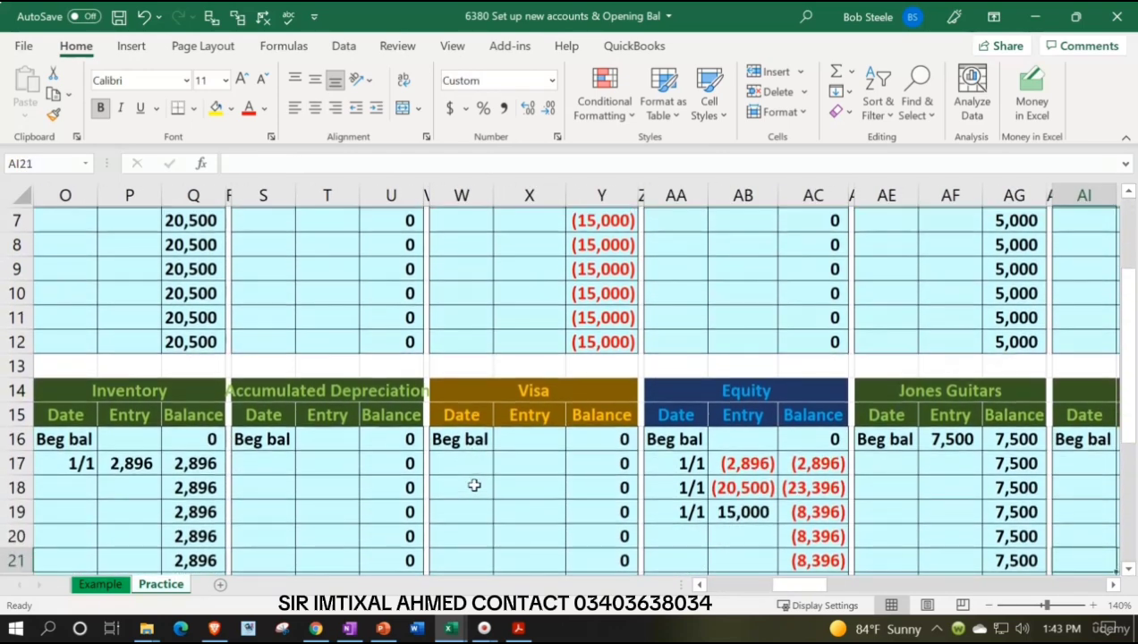
pyautogui.press('Down')
pyautogui.press('Down')
pyautogui.press('Left')
pyautogui.press('Left')
pyautogui.press('Left')
pyautogui.press('Left')
pyautogui.press('Left')
pyautogui.press('Left')
pyautogui.press('Left')
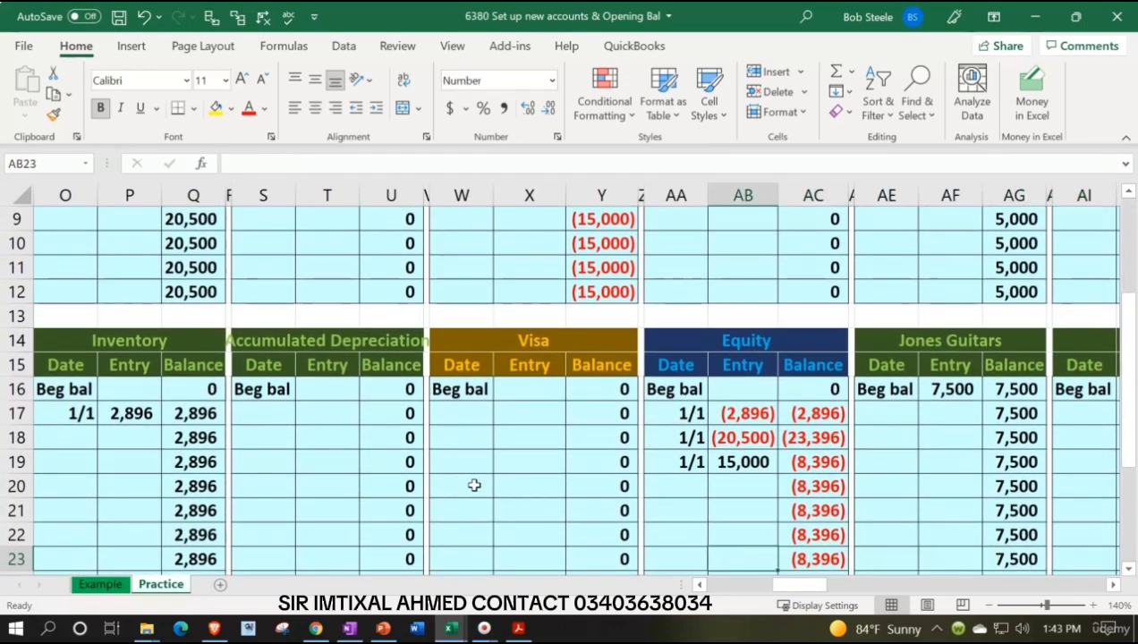
pyautogui.press('Up')
pyautogui.press('Up')
pyautogui.press('Up')
pyautogui.press('Left')
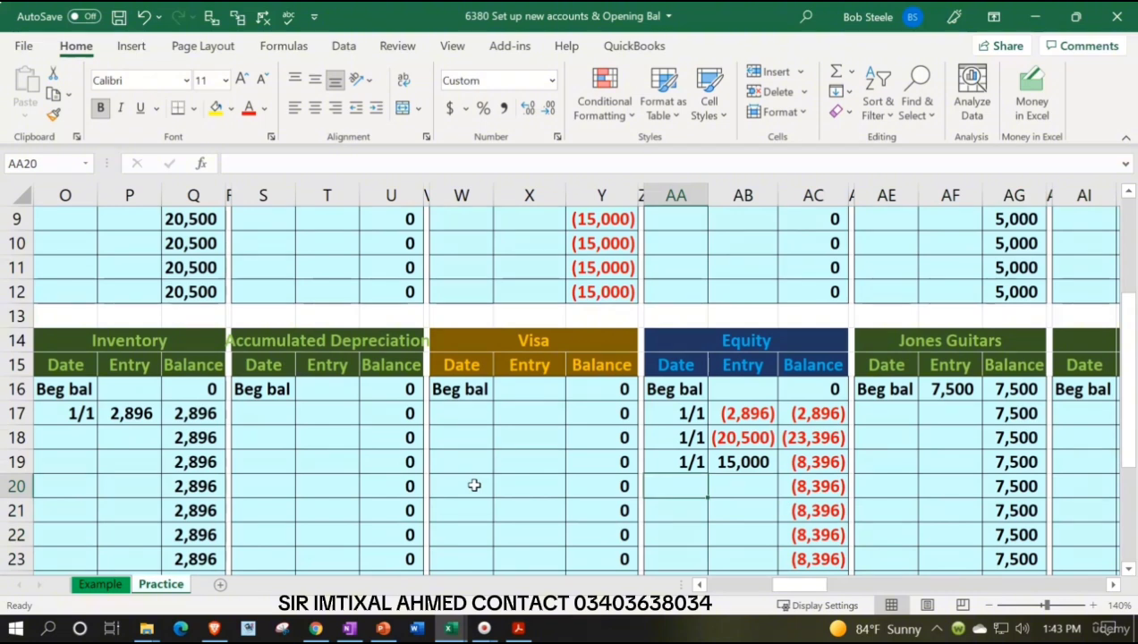
pyautogui.write('1/1')
pyautogui.press('Tab')
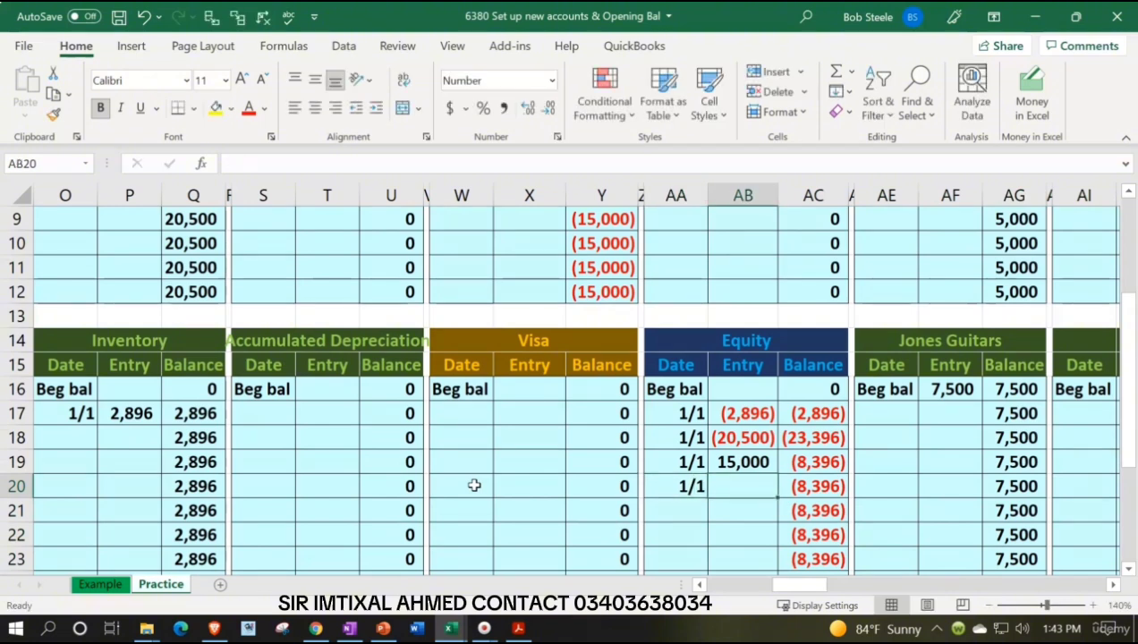
# Post the Equity credit to the ledger by referencing D12 in the Entry cell AB20.
pyautogui.write('=')
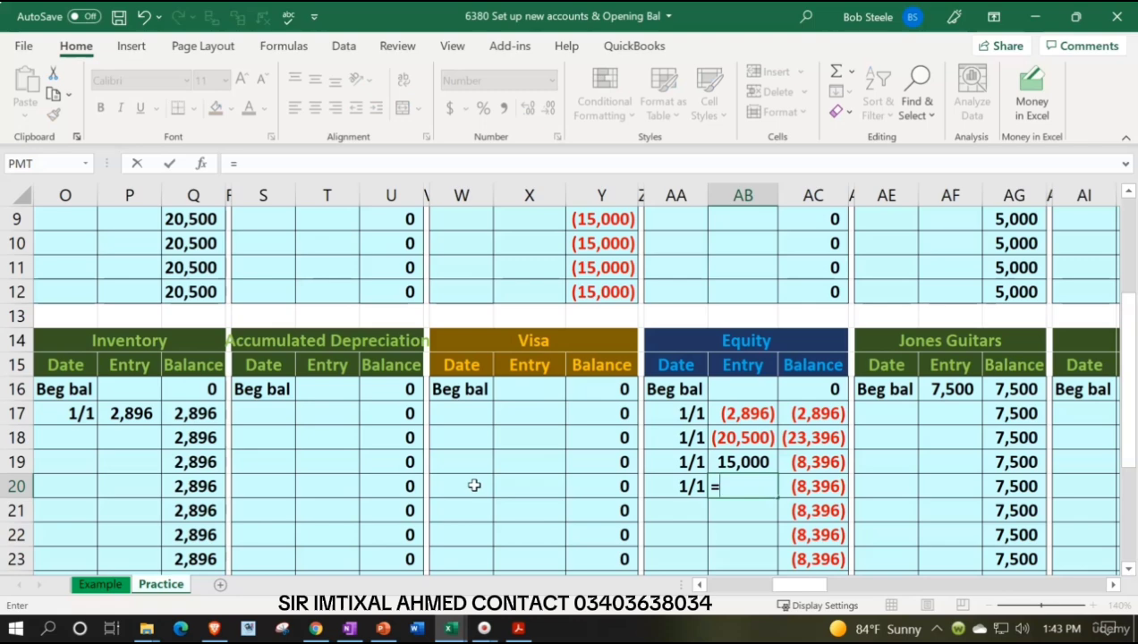
pyautogui.press('Left')
pyautogui.press('Left')
pyautogui.press('Left')
pyautogui.press('Left')
pyautogui.press('Left')
pyautogui.press('Left')
pyautogui.press('Left')
pyautogui.press('Left')
pyautogui.press('Left')
pyautogui.press('Left')
pyautogui.press('Left')
pyautogui.press('Left')
pyautogui.press('Left')
pyautogui.press('Left')
pyautogui.press('Left')
pyautogui.press('Left')
pyautogui.press('Left')
pyautogui.press('Left')
pyautogui.press('Left')
pyautogui.press('Left')
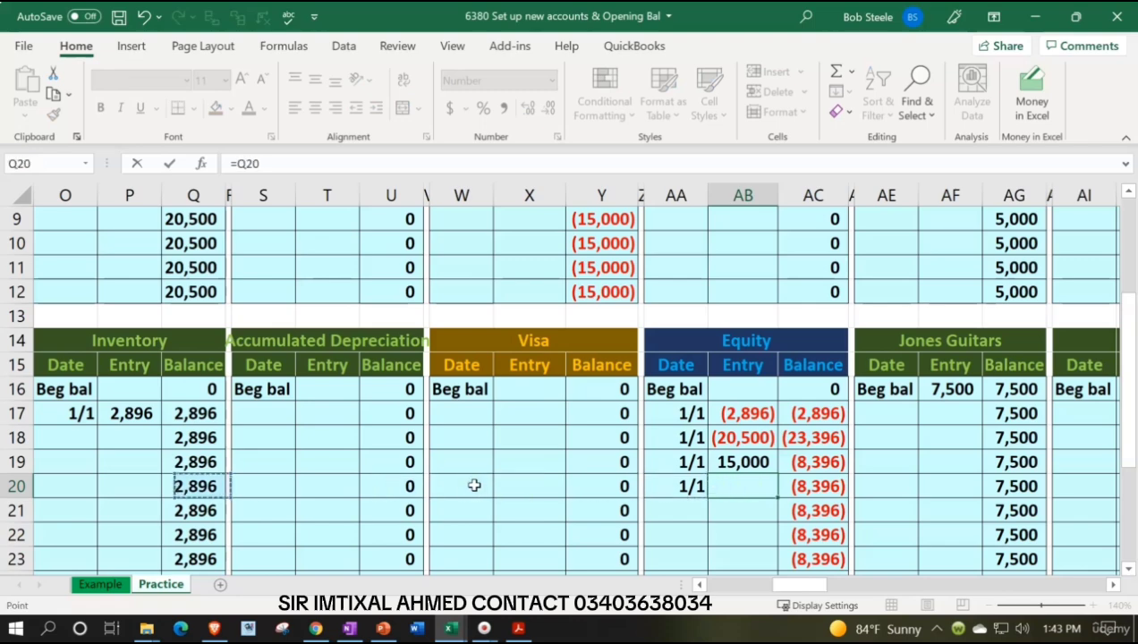
pyautogui.press('Left')
pyautogui.press('Left')
pyautogui.press('Left')
pyautogui.press('Left')
pyautogui.press('Left')
pyautogui.press('Left')
pyautogui.press('Up')
pyautogui.press('Up')
pyautogui.press('Up')
pyautogui.press('Up')
pyautogui.press('Up')
pyautogui.press('Up')
pyautogui.press('Up')
pyautogui.press('Up')
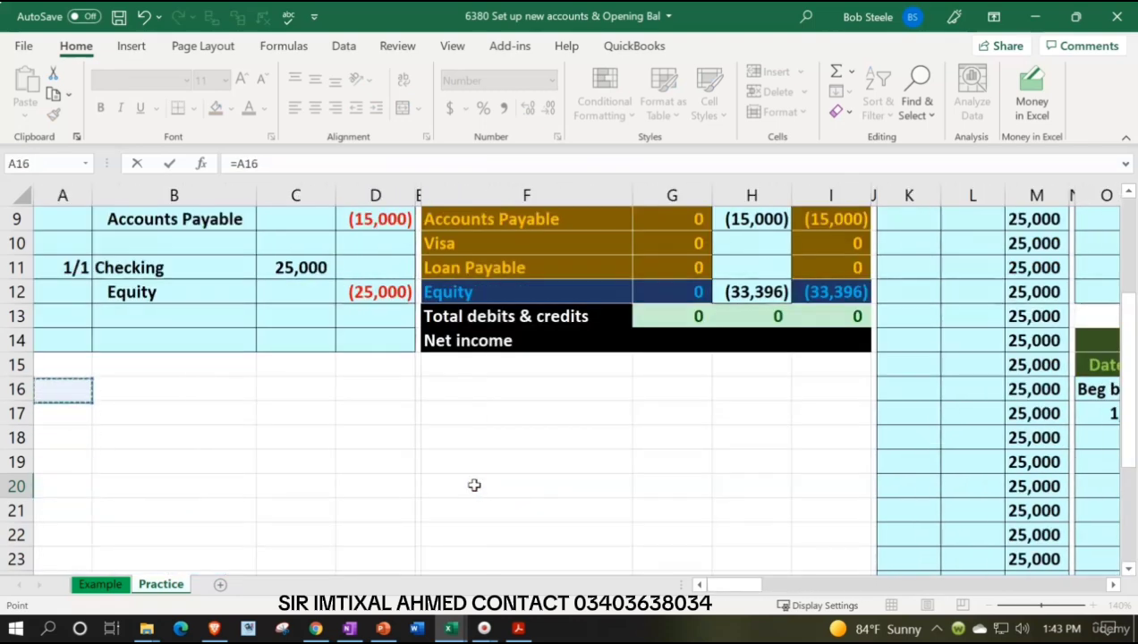
pyautogui.press('Right')
pyautogui.press('Right')
pyautogui.press('Right')
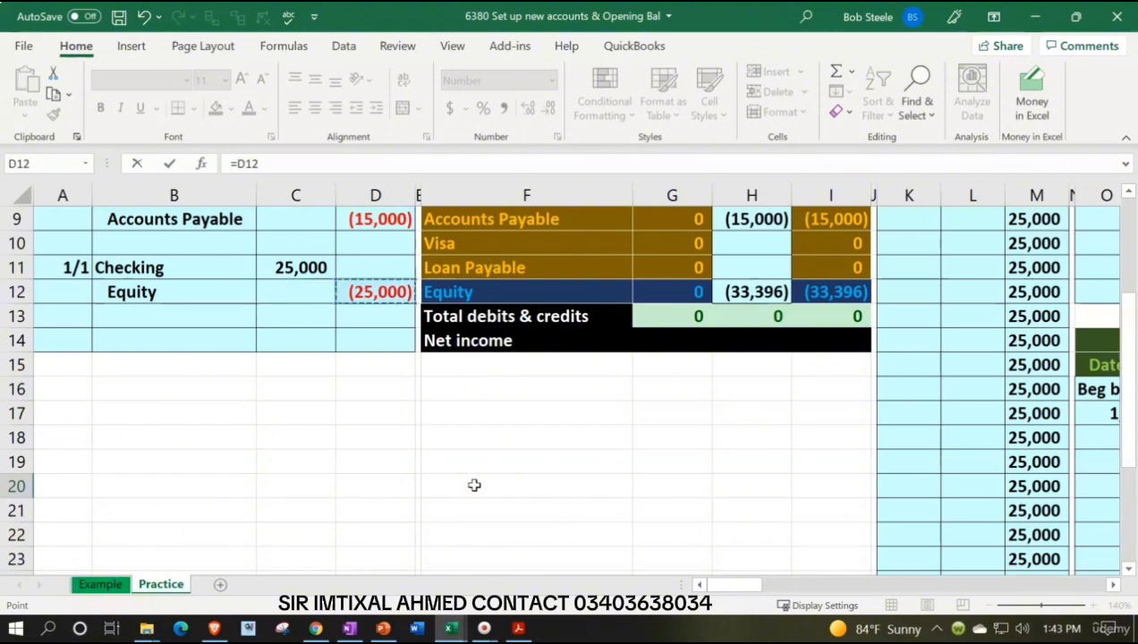
pyautogui.press('Return')
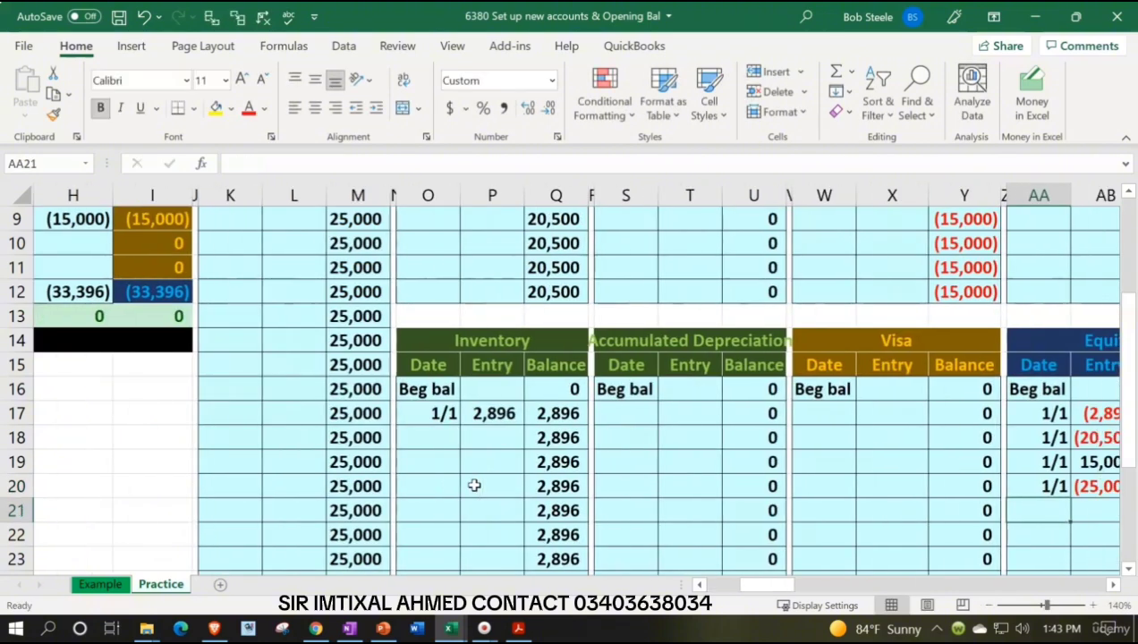
# Compare the Equity general ledger balance with the Equity line of the trial balance, and inspect the ledger check formula in K1.
pyautogui.press('Right')
pyautogui.press('Right')
pyautogui.press('Right')
pyautogui.press('Right')
pyautogui.press('Right')
pyautogui.press('Right')
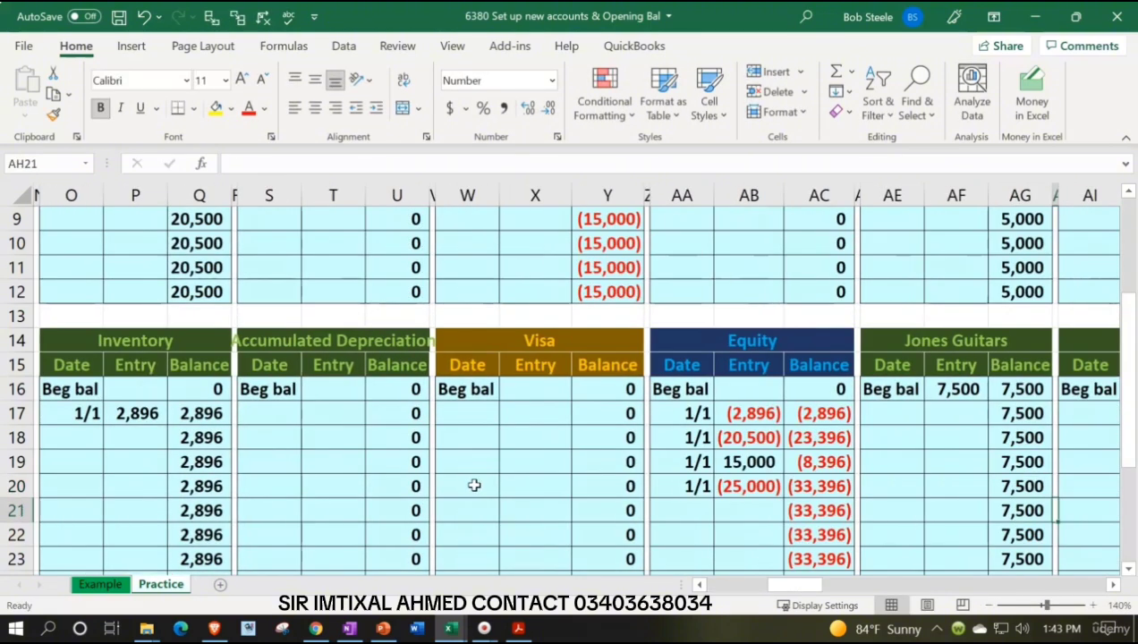
pyautogui.press('Left')
pyautogui.press('Left')
pyautogui.press('Left')
pyautogui.press('Left')
pyautogui.press('Up')
pyautogui.press('Left')
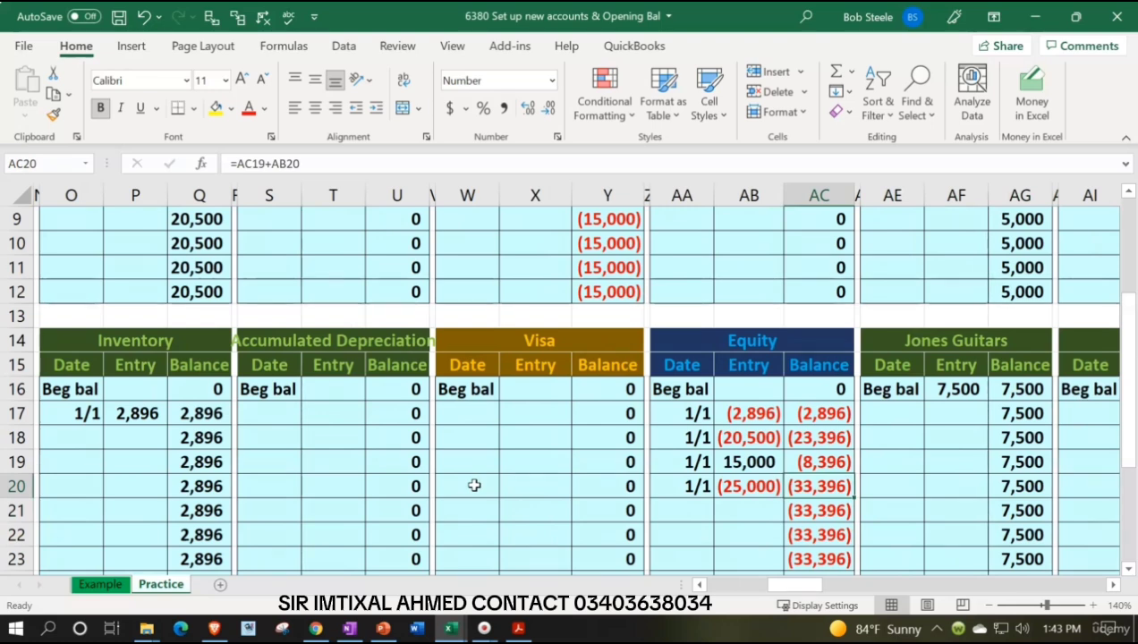
pyautogui.press('Left')
pyautogui.press('Left')
pyautogui.press('Left')
pyautogui.press('Left')
pyautogui.press('Left')
pyautogui.press('Left')
pyautogui.press('Left')
pyautogui.press('Left')
pyautogui.press('Left')
pyautogui.press('Left')
pyautogui.press('Left')
pyautogui.press('Left')
pyautogui.press('Left')
pyautogui.press('Left')
pyautogui.press('Left')
pyautogui.press('Left')
pyautogui.press('Left')
pyautogui.press('Left')
pyautogui.press('Left')
pyautogui.press('Left')
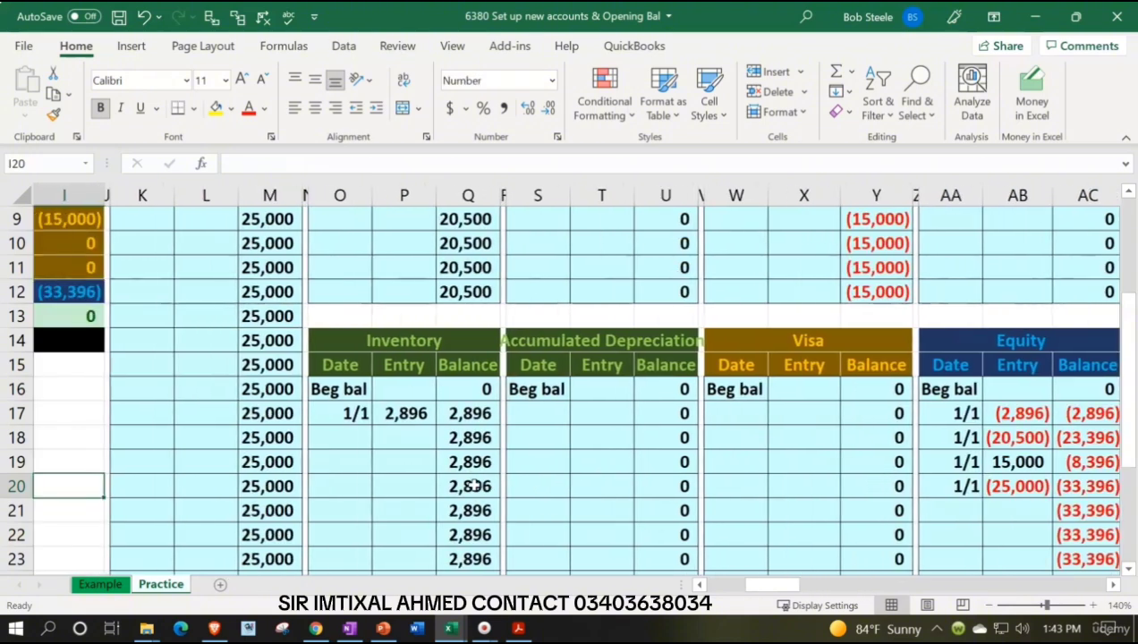
pyautogui.press('Left')
pyautogui.press('Up')
pyautogui.press('Up')
pyautogui.press('Up')
pyautogui.press('Up')
pyautogui.press('Up')
pyautogui.press('Up')
pyautogui.press('Up')
pyautogui.press('Up')
pyautogui.press('Up')
pyautogui.press('Up')
pyautogui.press('Up')
pyautogui.press('Up')
pyautogui.press('Up')
pyautogui.press('Up')
pyautogui.press('Up')
pyautogui.press('Left')
pyautogui.press('Left')
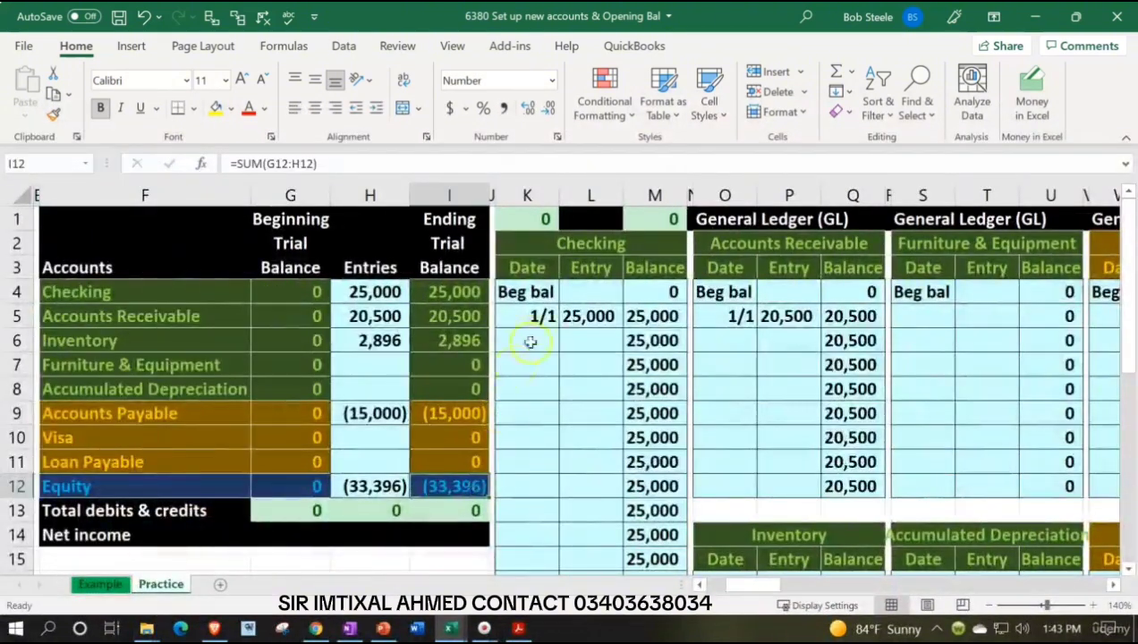
pyautogui.click(541, 220)
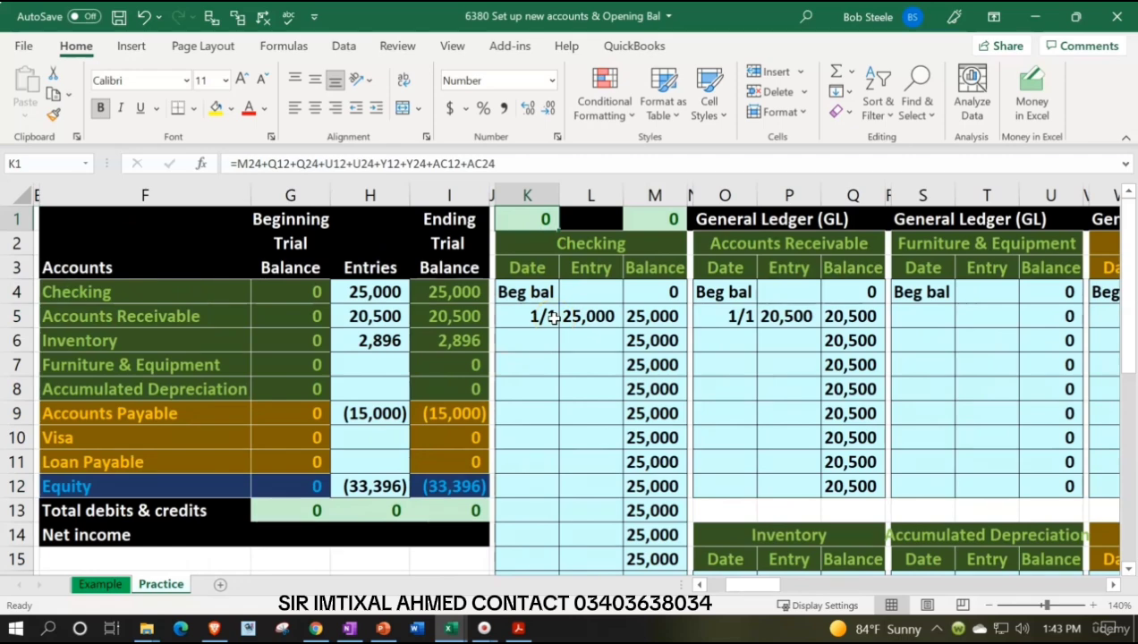
# Extend the journal area by copying the formatting of A14:D14 onto A15:D27.
pyautogui.press('Left')
pyautogui.press('Left')
pyautogui.press('Left')
pyautogui.press('Left')
pyautogui.press('Left')
pyautogui.press('Left')
pyautogui.press('Left')
pyautogui.press('Left')
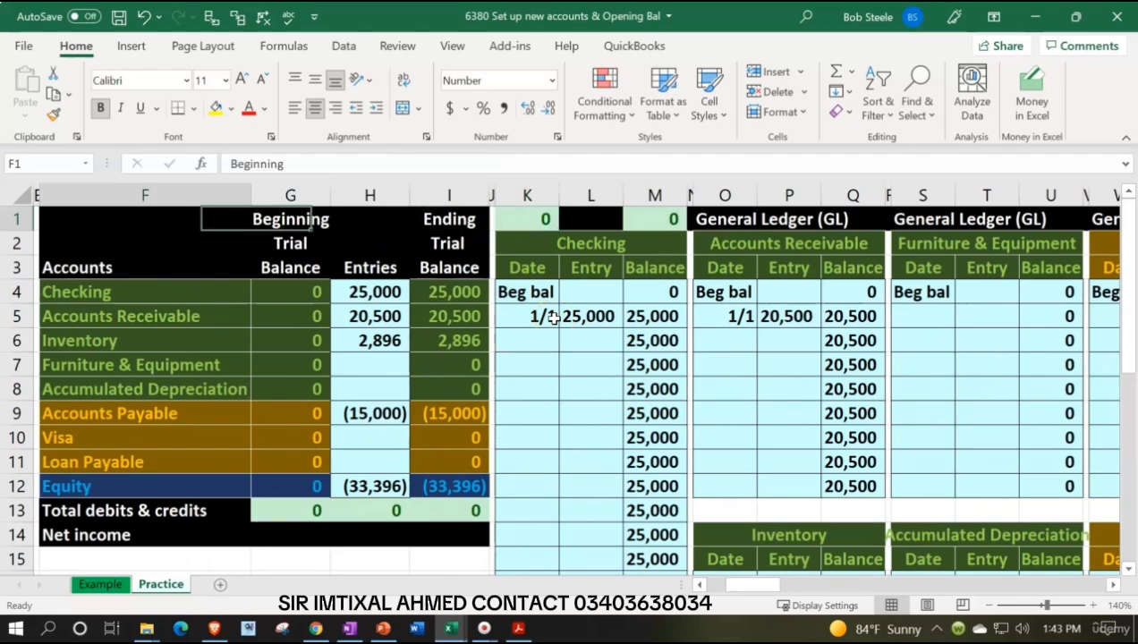
pyautogui.press('Left')
pyautogui.press('Left')
pyautogui.press('Down')
pyautogui.press('Down')
pyautogui.press('Down')
pyautogui.press('Down')
pyautogui.press('Down')
pyautogui.press('Down')
pyautogui.press('Down')
pyautogui.press('Down')
pyautogui.press('Down')
pyautogui.press('Down')
pyautogui.press('Down')
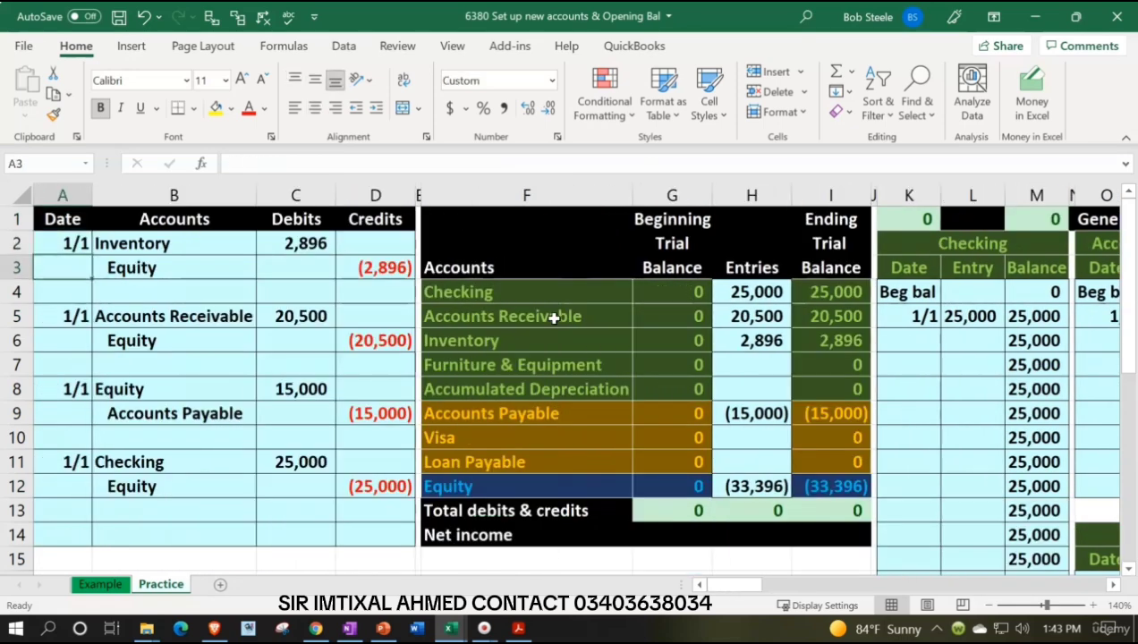
pyautogui.press('Down')
pyautogui.press('Down')
pyautogui.press('Down')
pyautogui.press('Down')
pyautogui.press('Down')
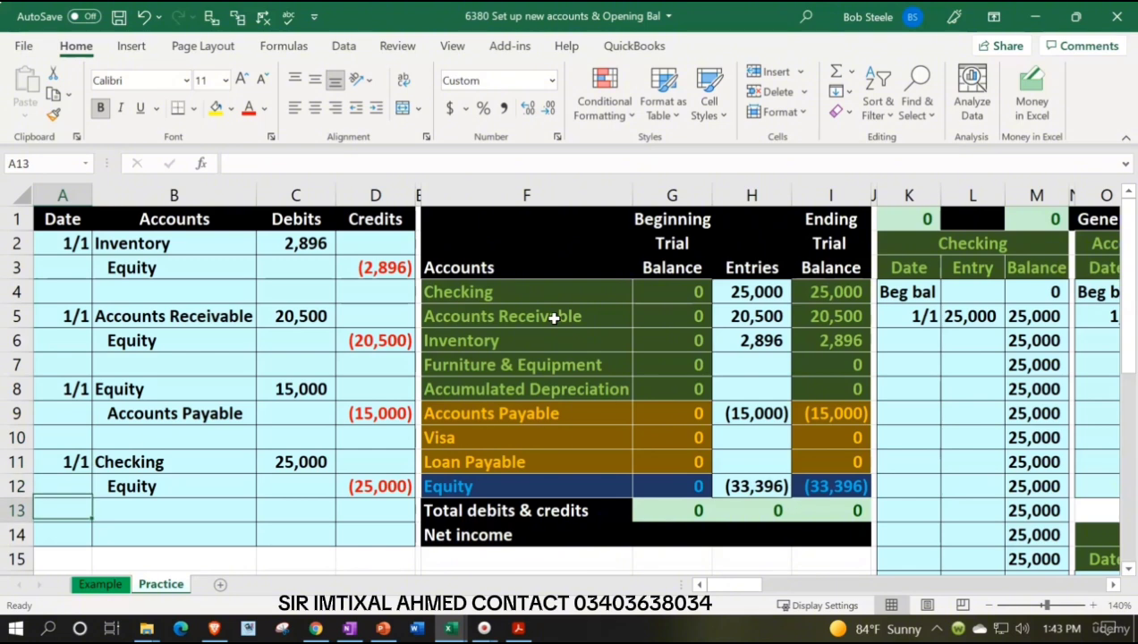
pyautogui.press('Down')
pyautogui.press('Down')
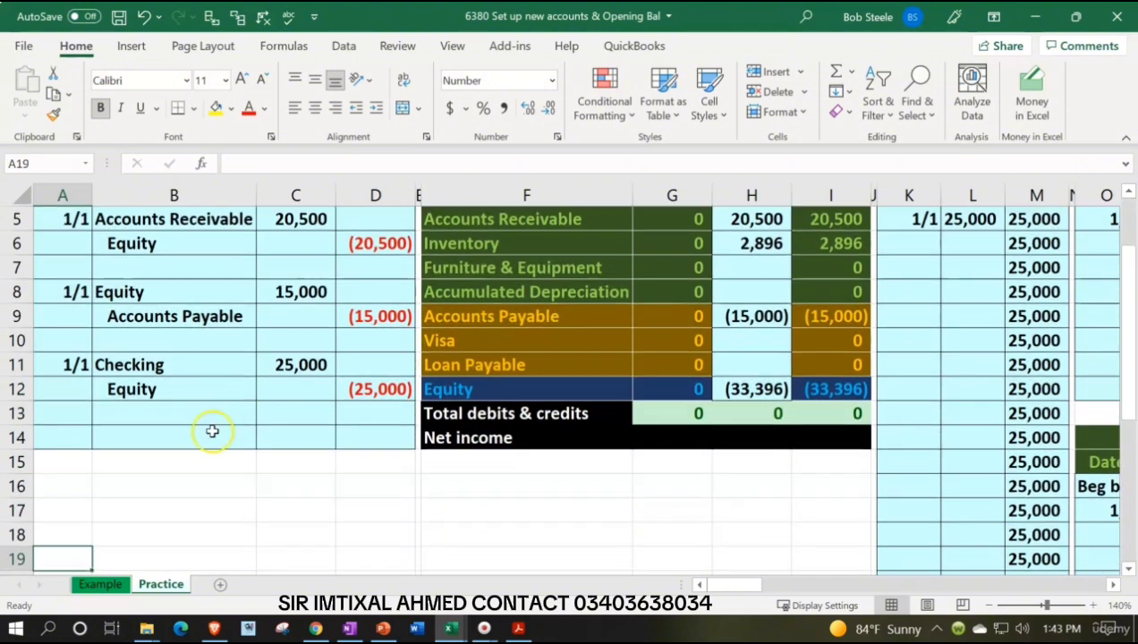
pyautogui.moveTo(84, 437); pyautogui.dragTo(346, 437)
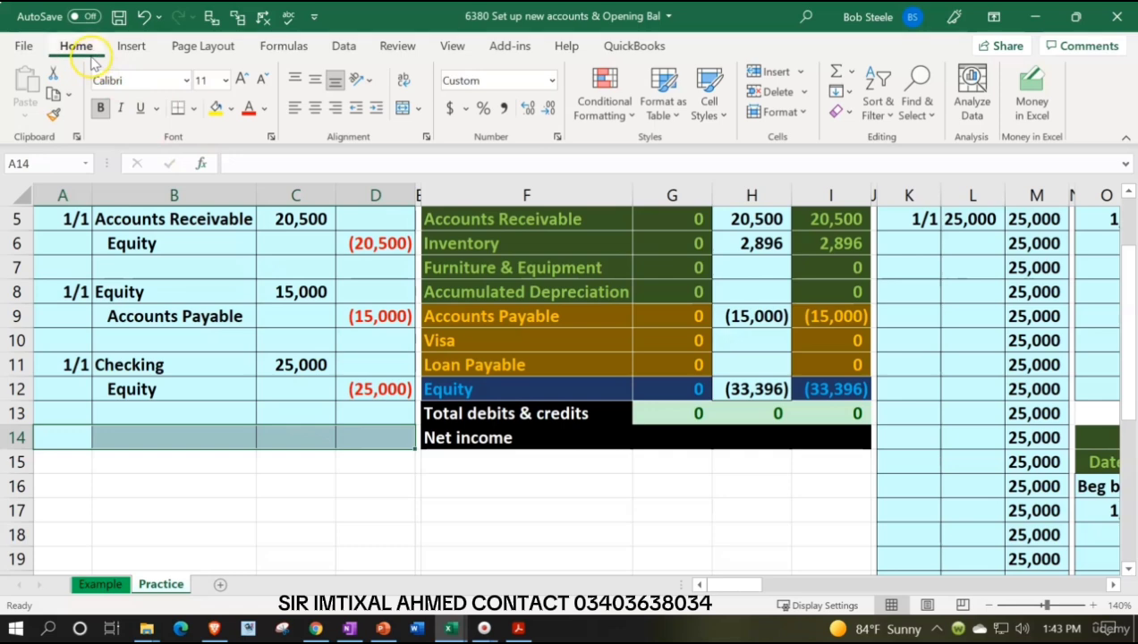
pyautogui.click(54, 117)
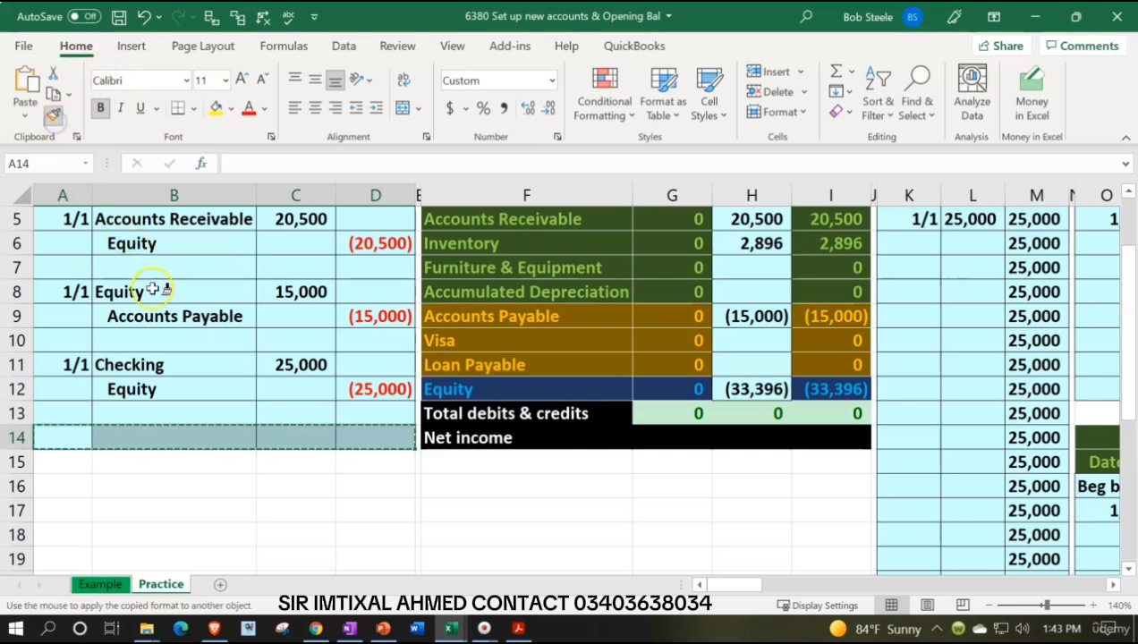
pyautogui.scroll(-1, 159, 308)
pyautogui.scroll(-1, 114, 330)
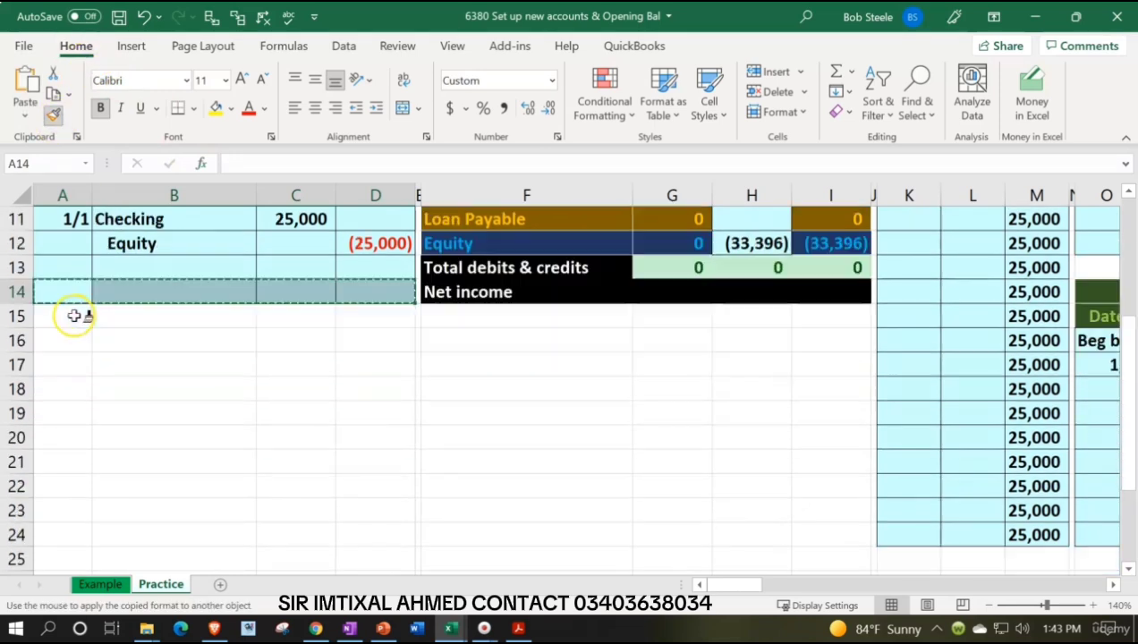
pyautogui.moveTo(79, 315)
pyautogui.mouseDown()
pyautogui.moveTo(358, 307)
pyautogui.moveTo(340, 559)
pyautogui.moveTo(330, 513)
pyautogui.moveTo(345, 505)
pyautogui.mouseUp()
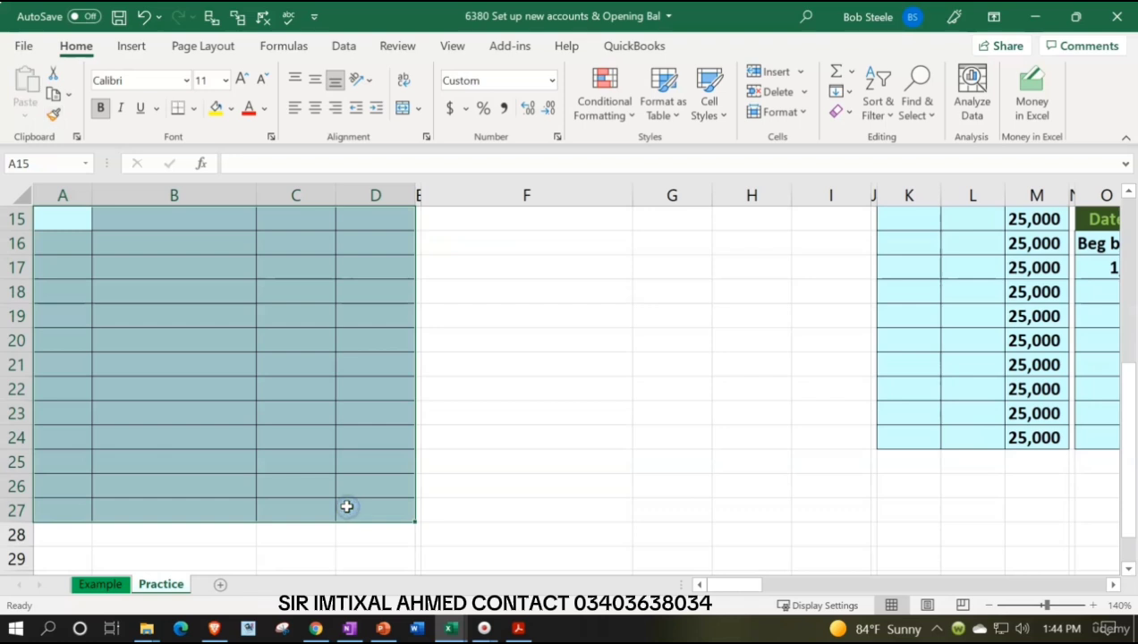
pyautogui.scroll(3, 333, 484)
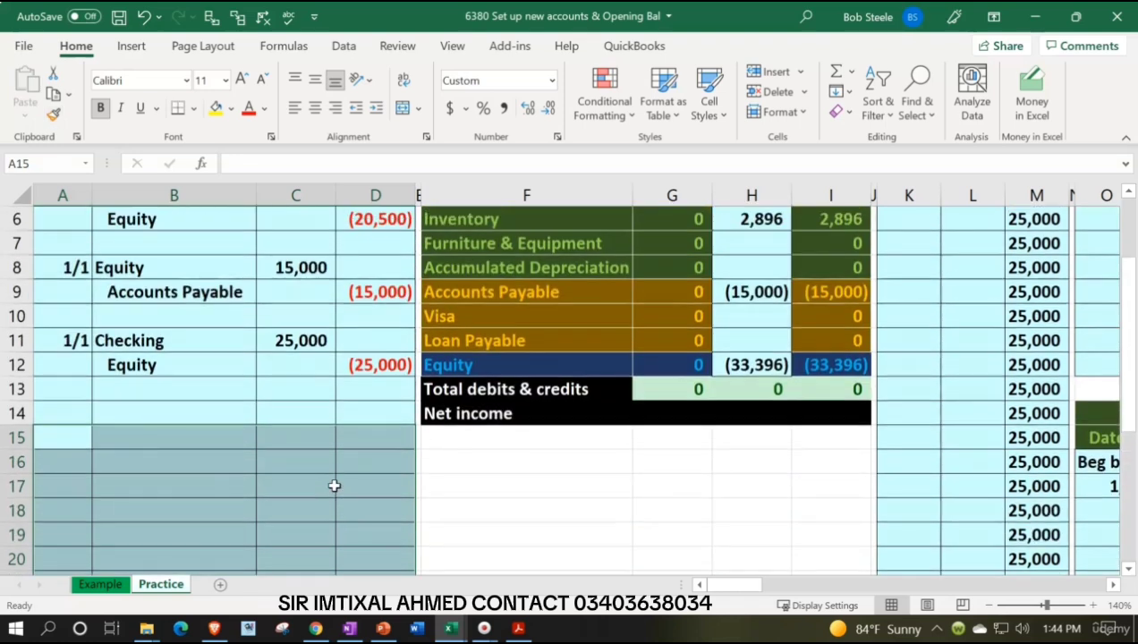
# Enter the date 1/1 in A14 to start the next opening journal entry.
pyautogui.click(56, 417)
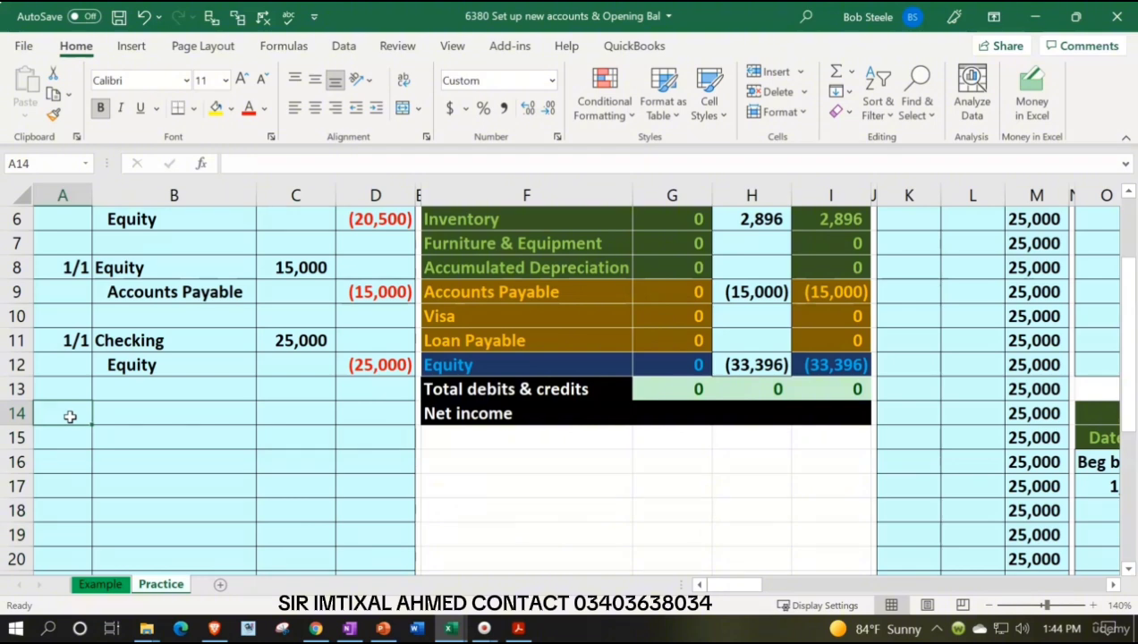
pyautogui.write('1/1')
pyautogui.press('Return')
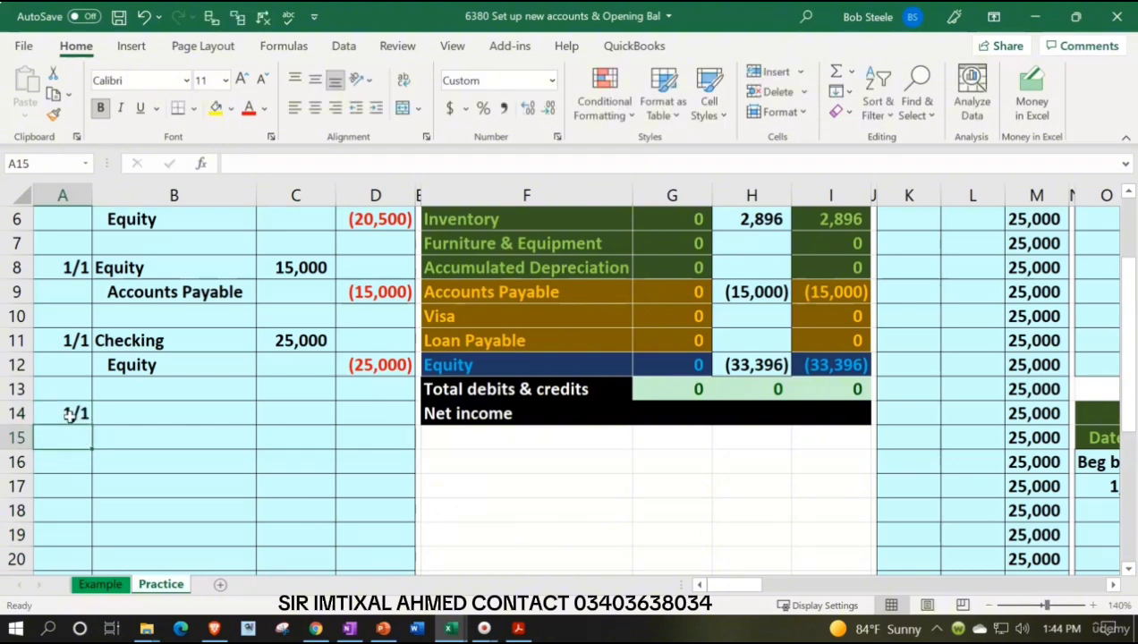
pyautogui.press('Up')
pyautogui.press('Right')
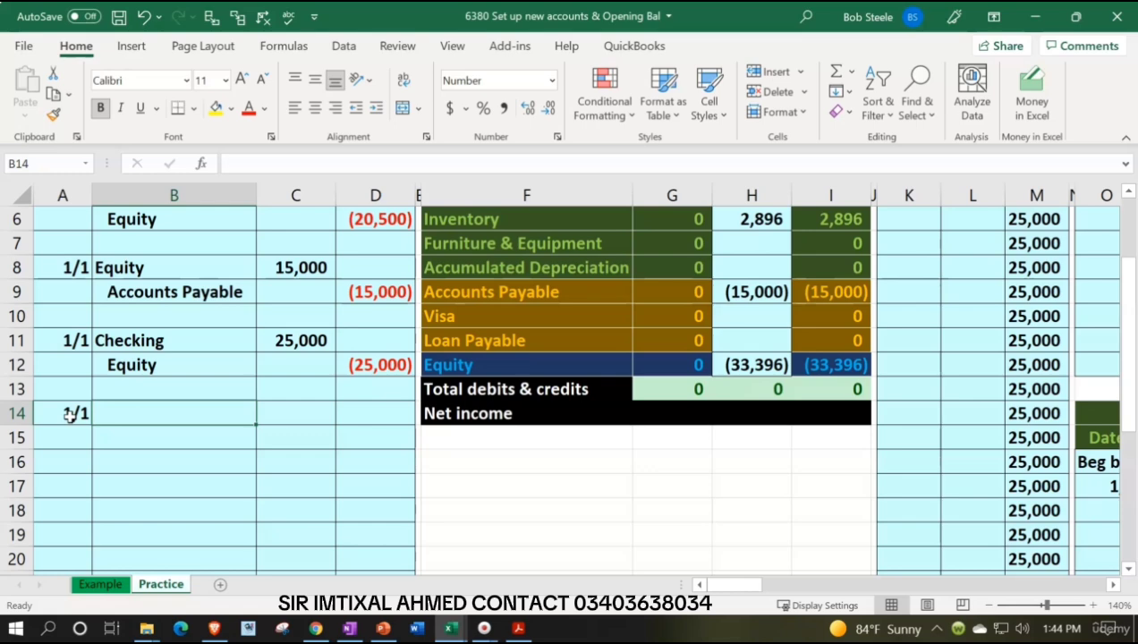
# Consult the beginning trial balance PDF in Acrobat Reader, and enter the Furniture & Equipment account in B14 of the Excel journal by referencing F7.
pyautogui.click(518, 628)
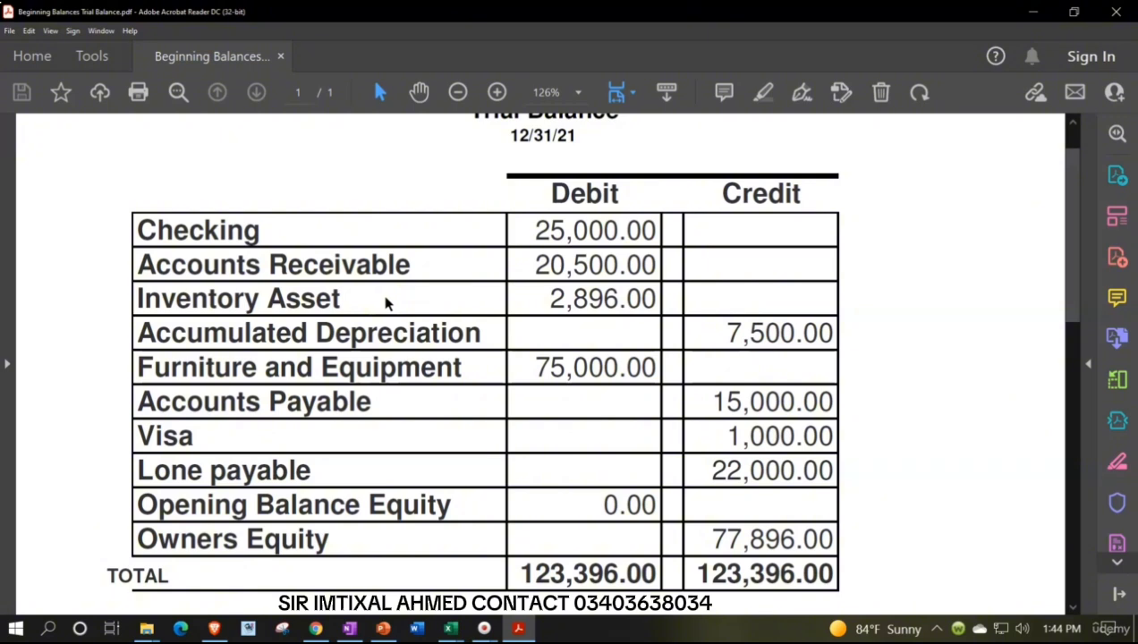
pyautogui.click(410, 341)
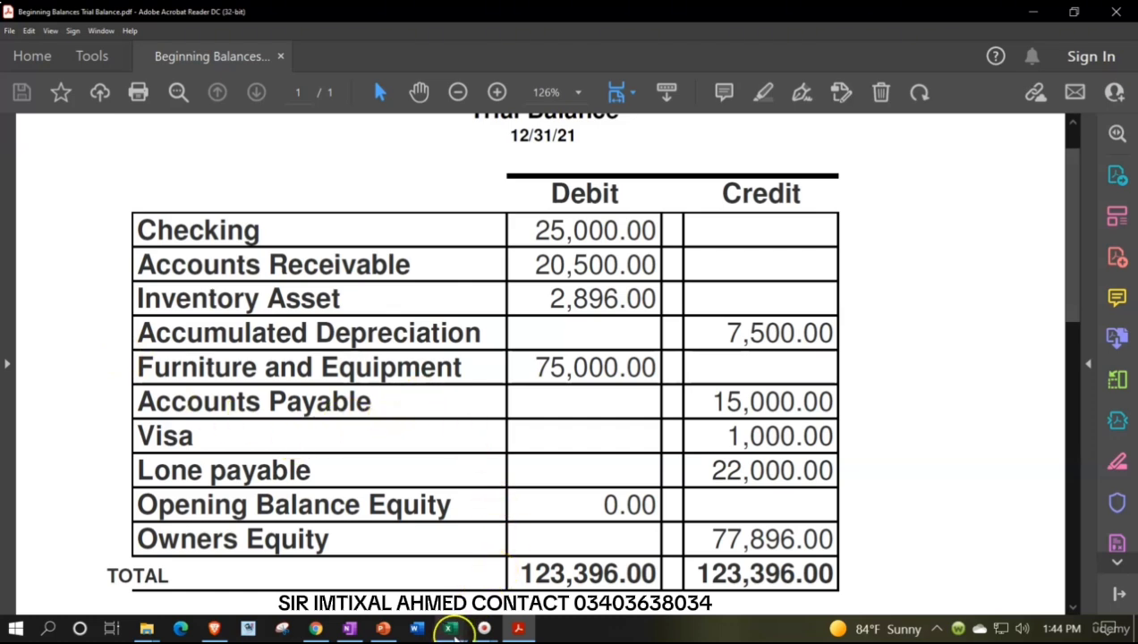
pyautogui.moveTo(451, 628)
pyautogui.click(407, 574)
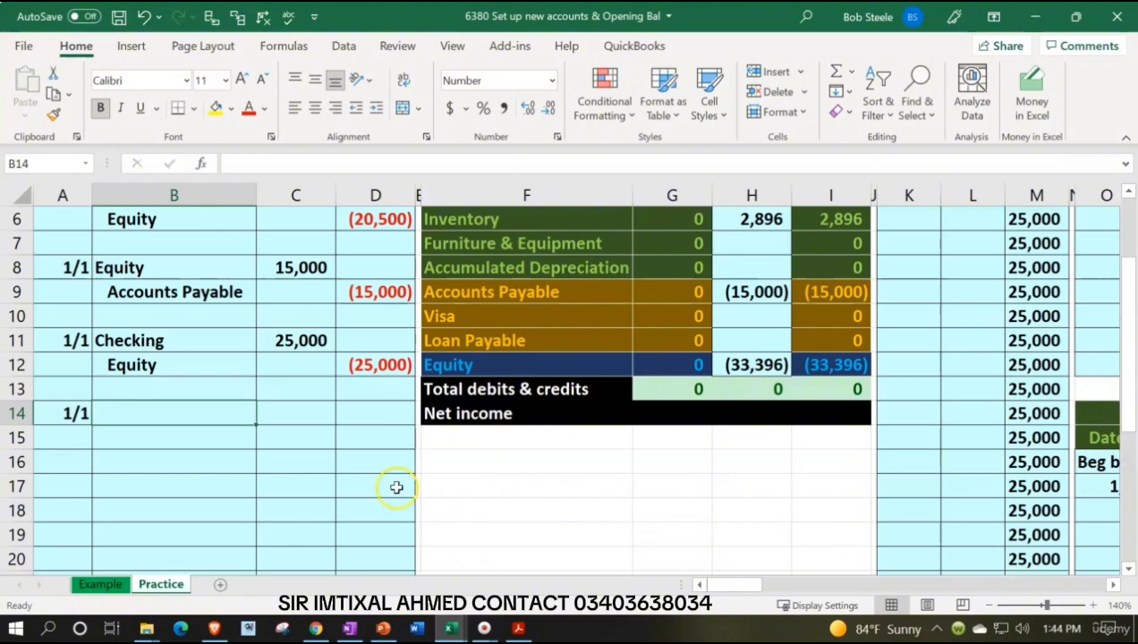
pyautogui.scroll(2, 400, 480)
pyautogui.scroll(-1, 309, 453)
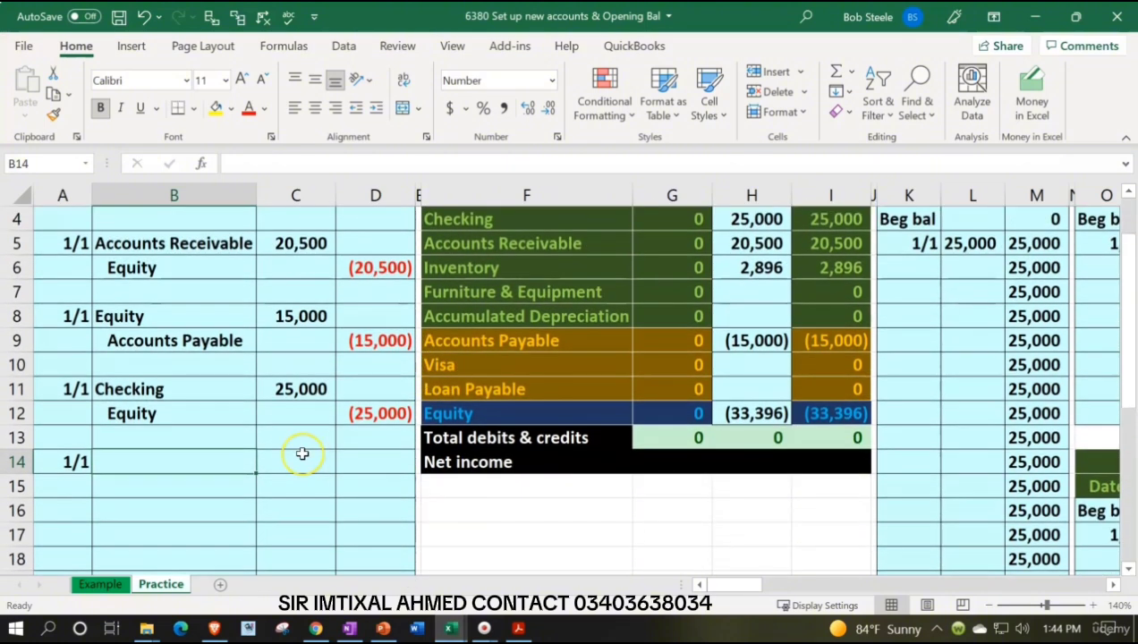
pyautogui.write('=')
pyautogui.press('Right')
pyautogui.press('Right')
pyautogui.press('Right')
pyautogui.press('Right')
pyautogui.press('Up')
pyautogui.press('Up')
pyautogui.press('Up')
pyautogui.press('Up')
pyautogui.press('Up')
pyautogui.press('Up')
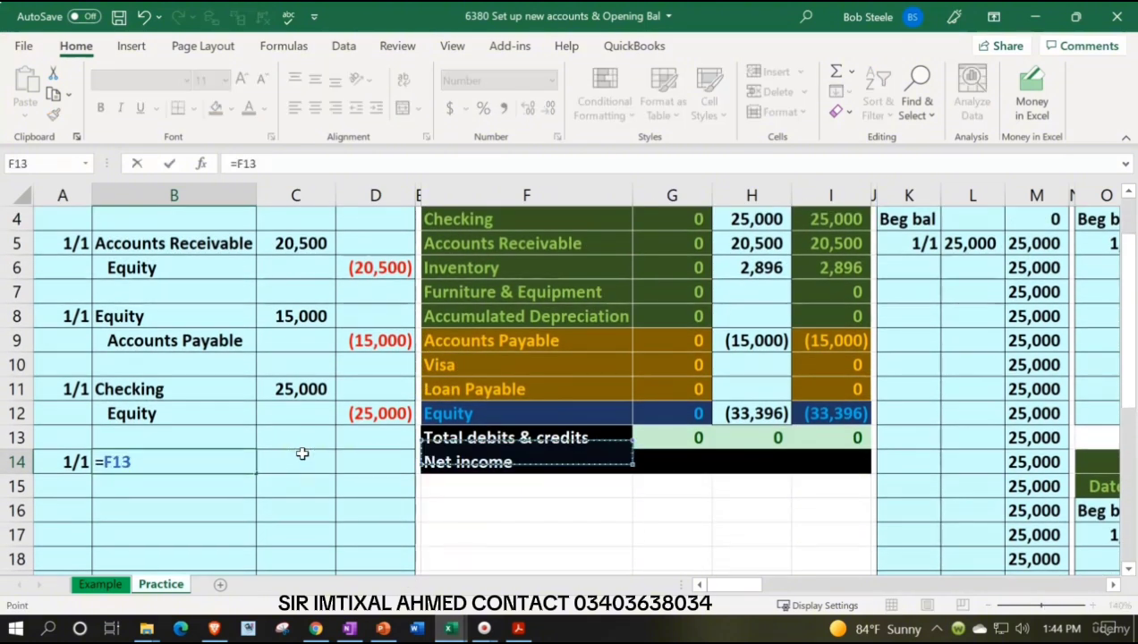
pyautogui.press('Up')
pyautogui.press('Return')
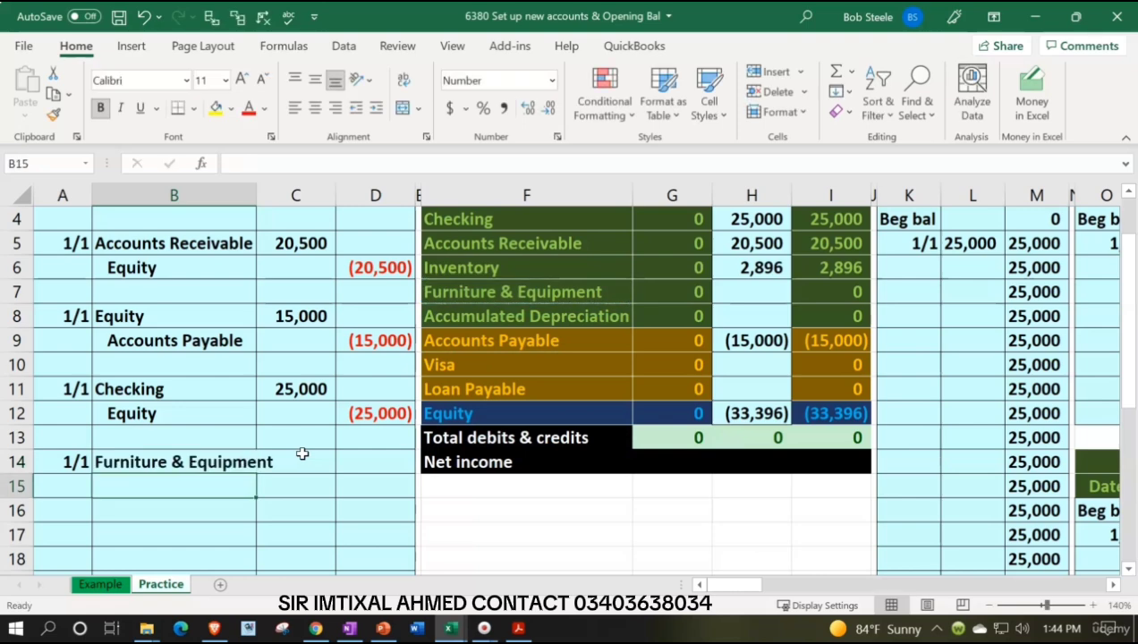
# Enter Equity as the credit account in B15 by referencing F12.
pyautogui.write('=')
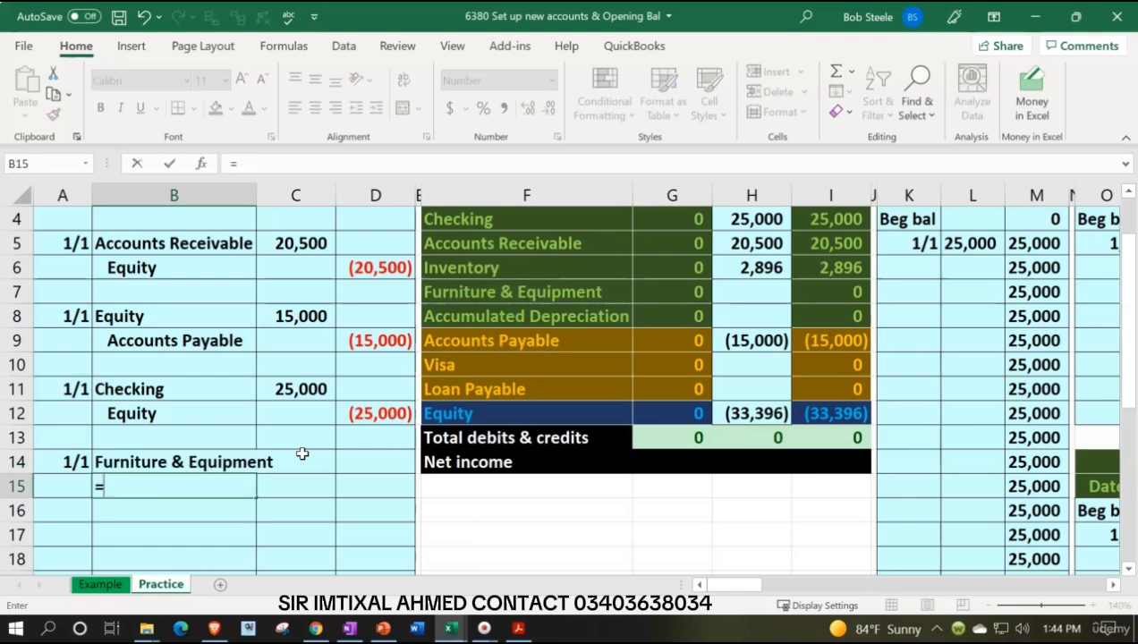
pyautogui.press('Right')
pyautogui.press('Right')
pyautogui.press('Right')
pyautogui.press('Right')
pyautogui.press('Up')
pyautogui.press('Up')
pyautogui.press('Up')
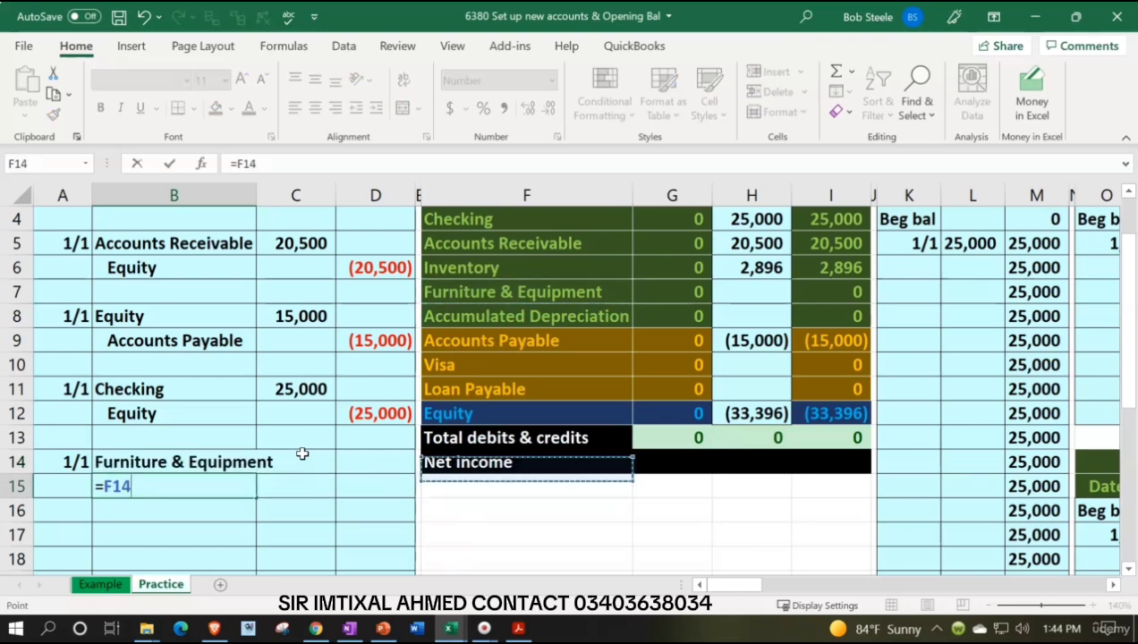
pyautogui.press('Return')
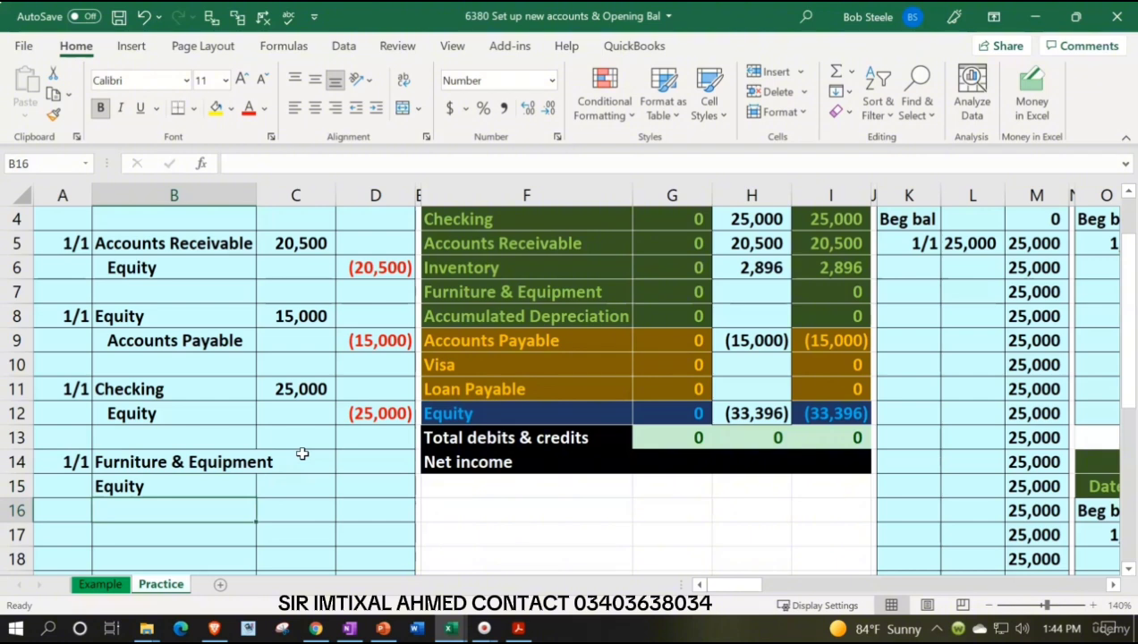
# Check the furniture and equipment amount in the trial balance PDF, and enter 75,000 as the debit in C14.
pyautogui.press('Right')
pyautogui.press('Up')
pyautogui.press('Up')
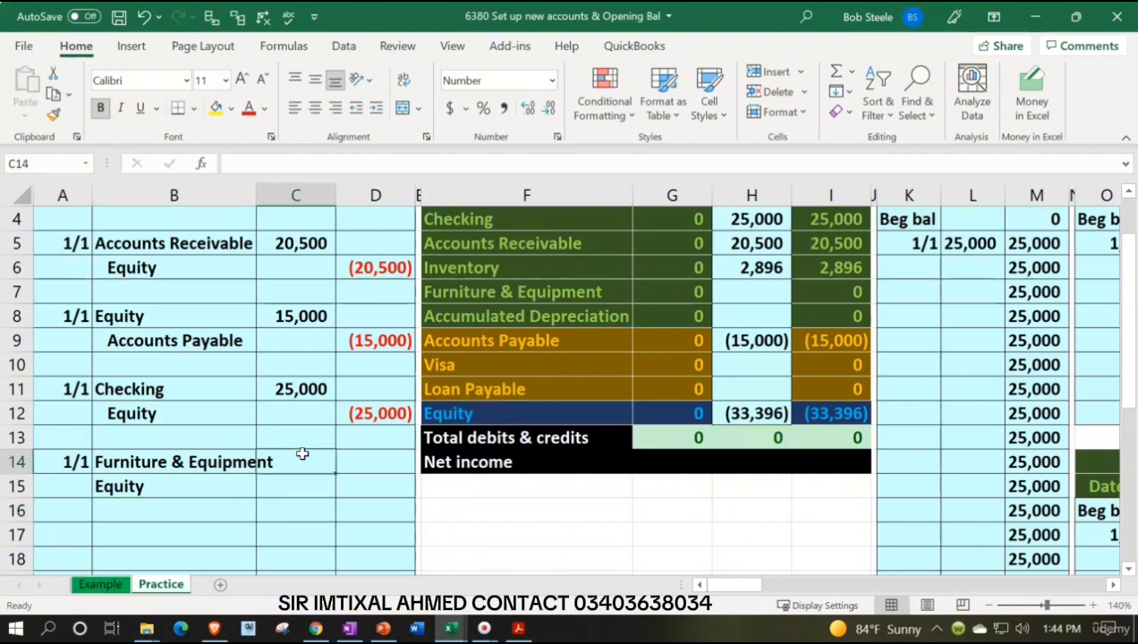
pyautogui.click(516, 629)
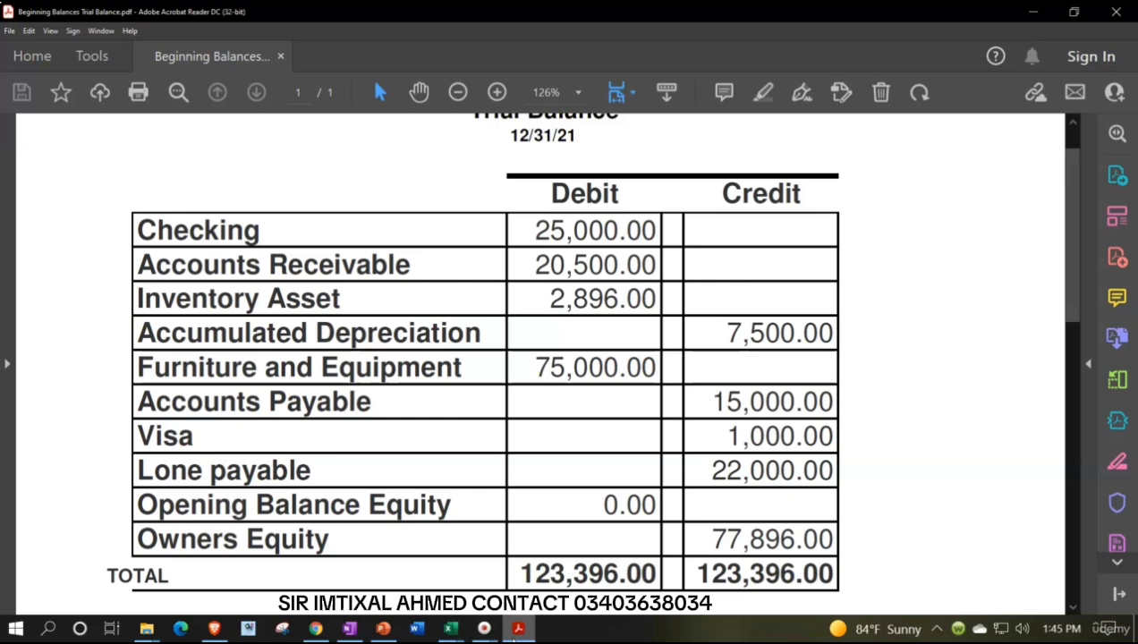
pyautogui.click(516, 629)
pyautogui.write('7')
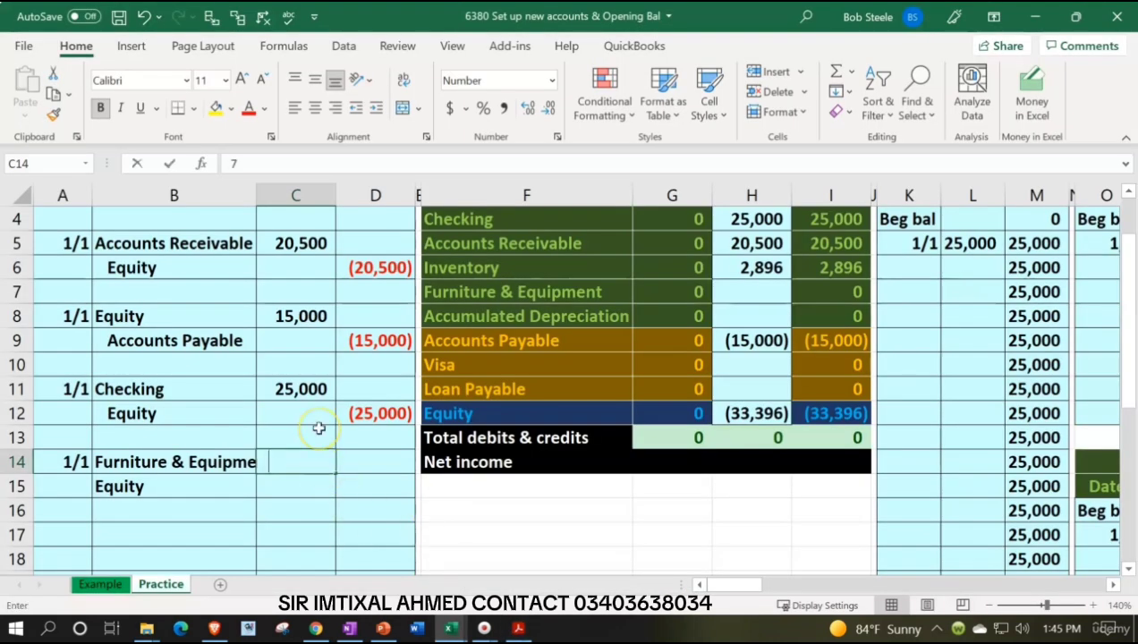
pyautogui.write('5,0000')
pyautogui.press('Return')
# Enter the Equity credit in D15 as the negative of C14, and indent the Equity account name in B15.
pyautogui.press('Right')
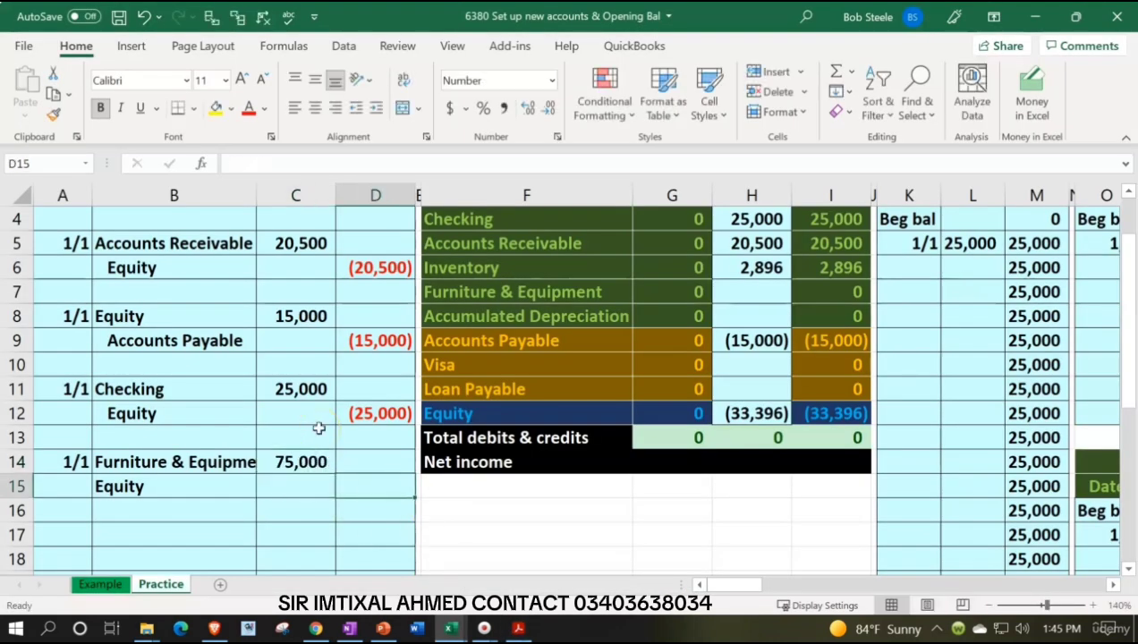
pyautogui.write('-')
pyautogui.press('Left')
pyautogui.press('Up')
pyautogui.press('Return')
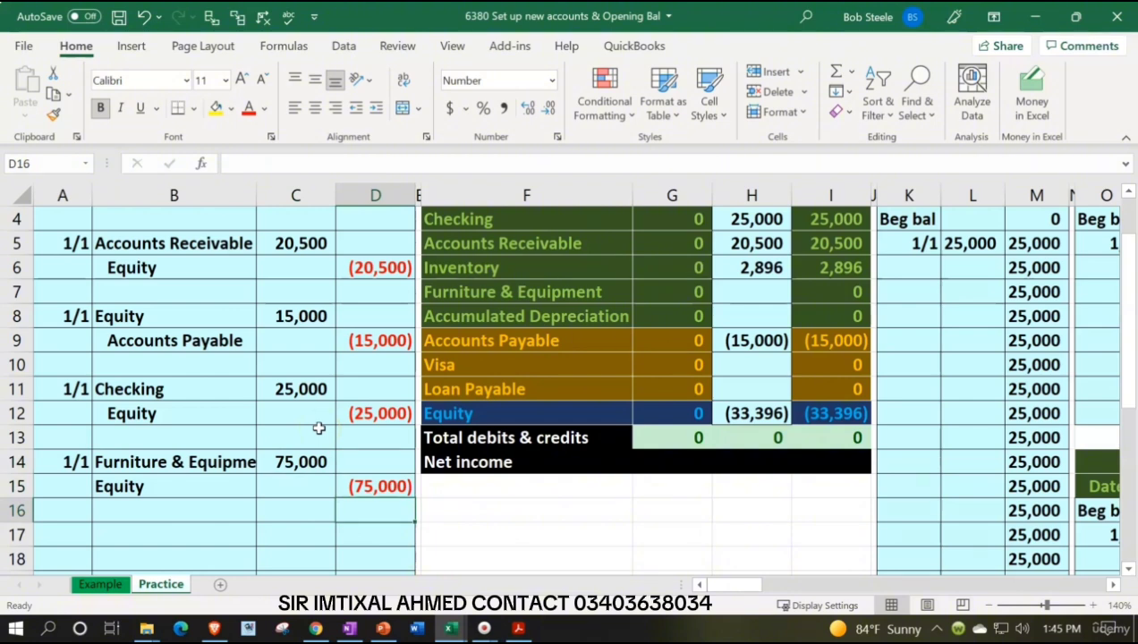
pyautogui.click(230, 489)
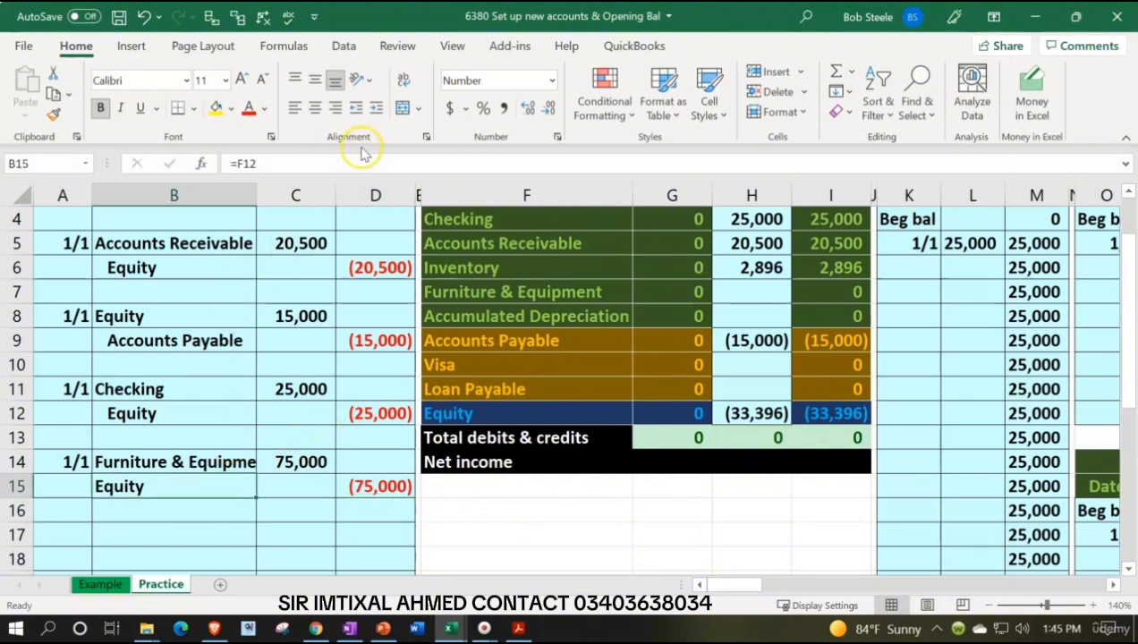
pyautogui.click(377, 108)
# Post the Furniture & Equipment debit to the trial balance by referencing C14 in H7 of the Entries column.
pyautogui.press('Up')
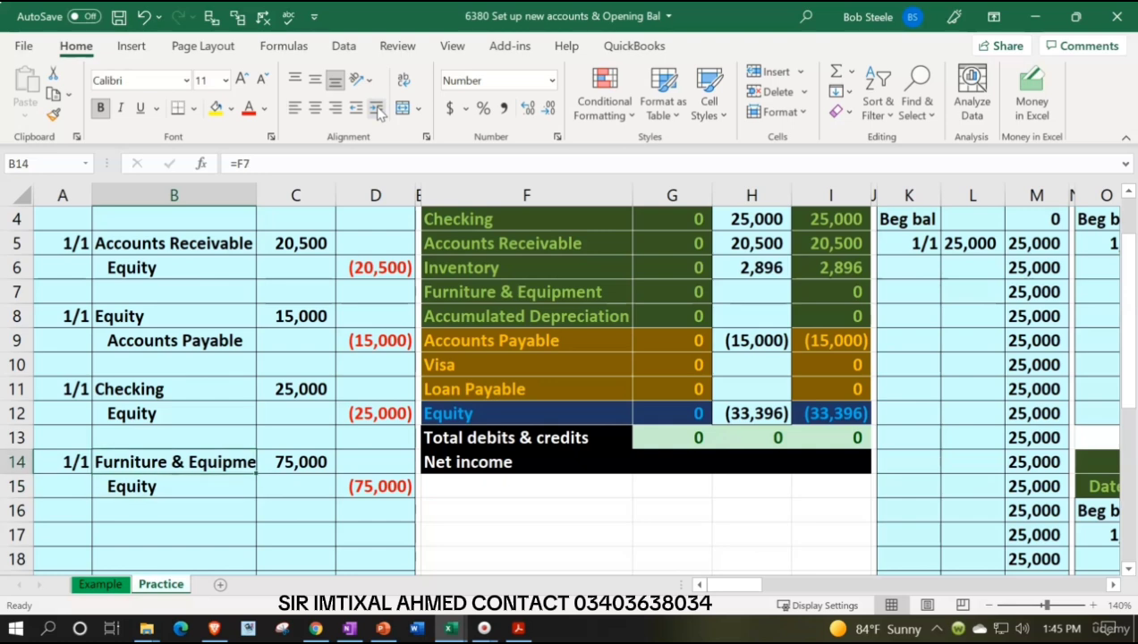
pyautogui.press('Right')
pyautogui.press('Right')
pyautogui.press('Right')
pyautogui.press('Right')
pyautogui.press('Right')
pyautogui.press('Up')
pyautogui.hotkey('ctrl', 'Up')
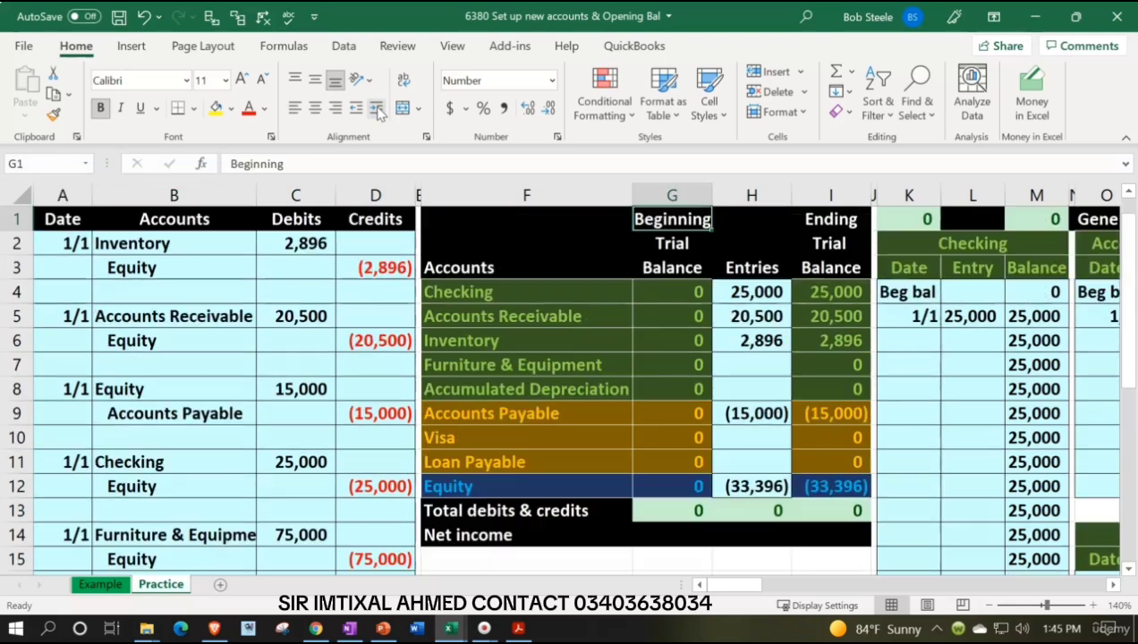
pyautogui.press('Down')
pyautogui.press('Down')
pyautogui.press('Down')
pyautogui.press('Down')
pyautogui.press('Down')
pyautogui.press('Down')
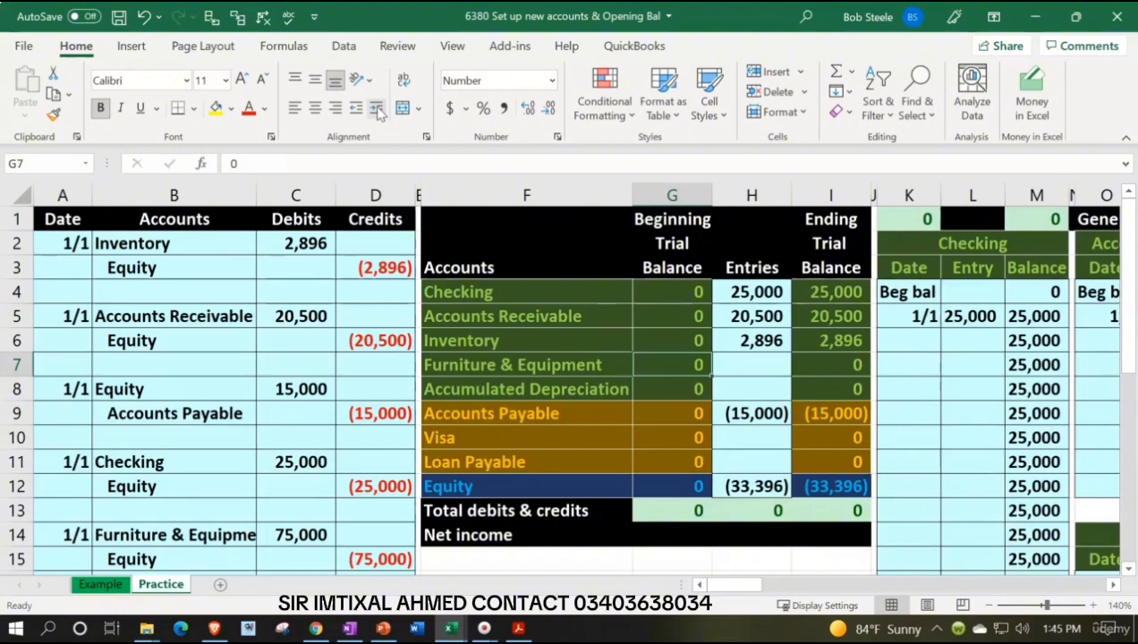
pyautogui.press('Right')
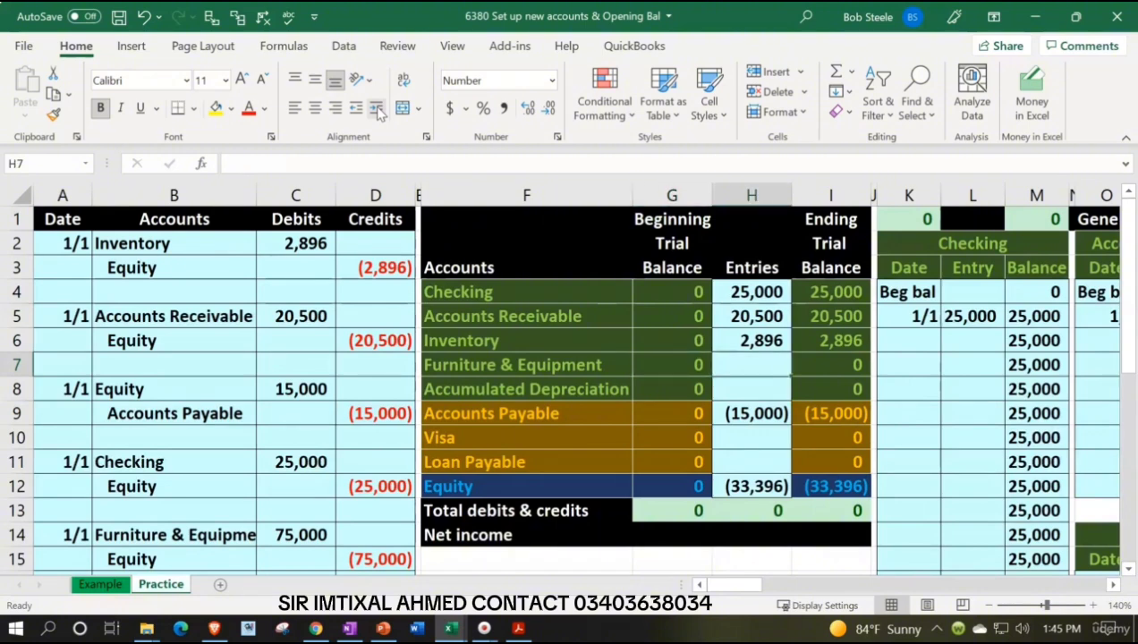
pyautogui.write('=')
pyautogui.press('Down')
pyautogui.press('Down')
pyautogui.press('Down')
pyautogui.press('Down')
pyautogui.press('Down')
pyautogui.press('Left')
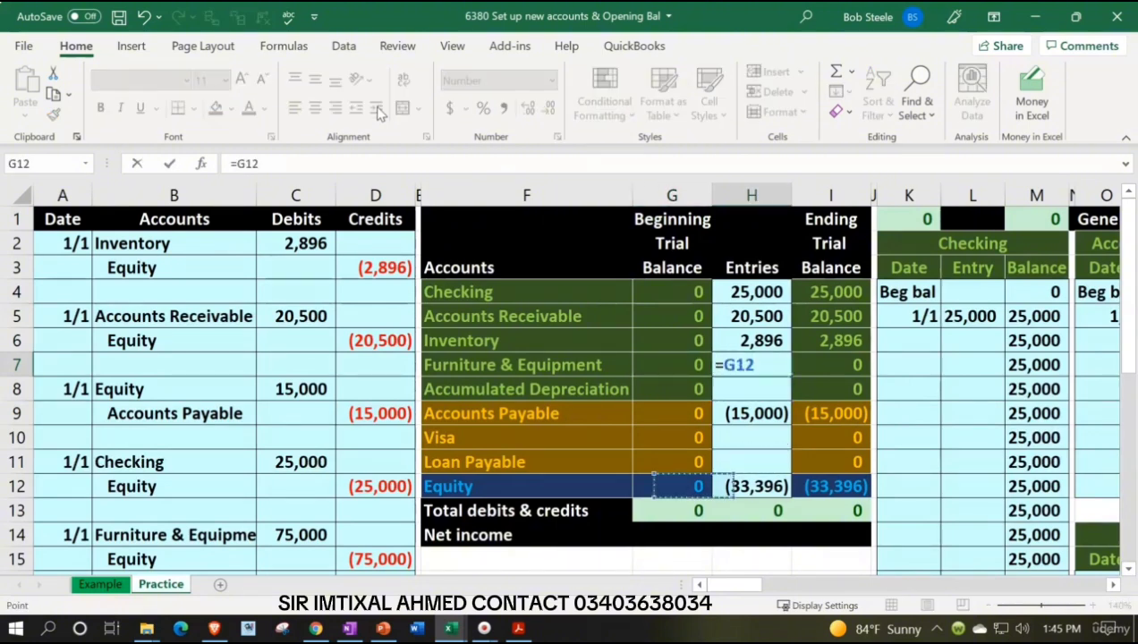
pyautogui.press('Left')
pyautogui.press('Left')
pyautogui.press('Left')
pyautogui.press('Left')
pyautogui.press('Left')
pyautogui.press('Down')
pyautogui.press('Down')
pyautogui.press('Right')
pyautogui.press('Return')
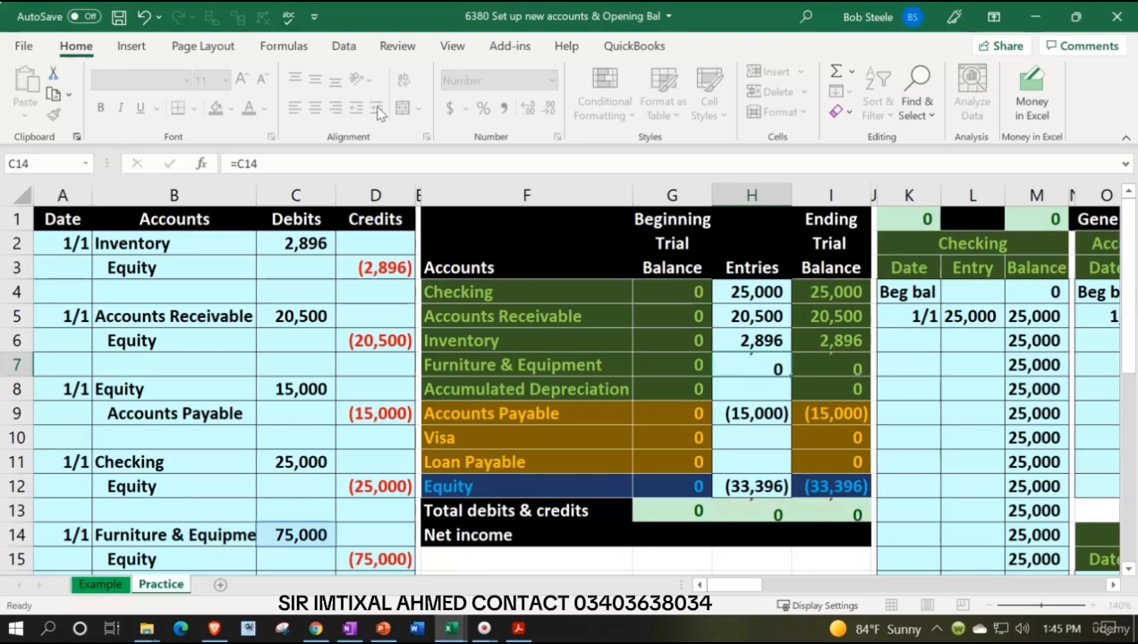
# Add the Furniture & Equipment entry's Equity credit in D15 to the existing sum formula in H12 of the trial balance.
pyautogui.press('Down')
pyautogui.press('Down')
pyautogui.press('Down')
pyautogui.press('Down')
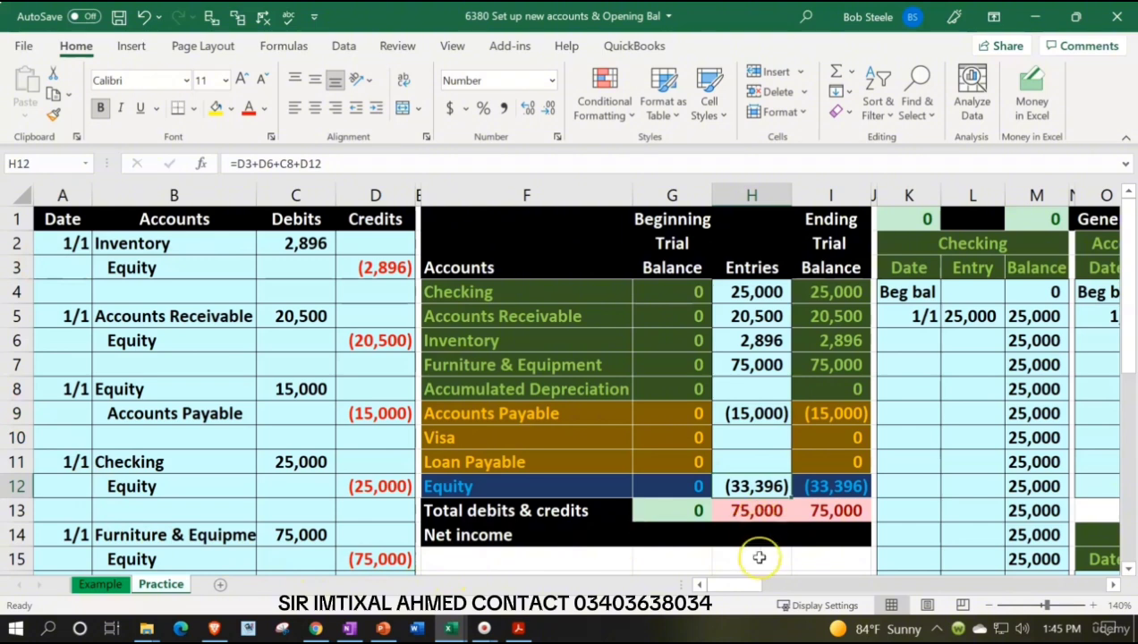
pyautogui.press('F2')
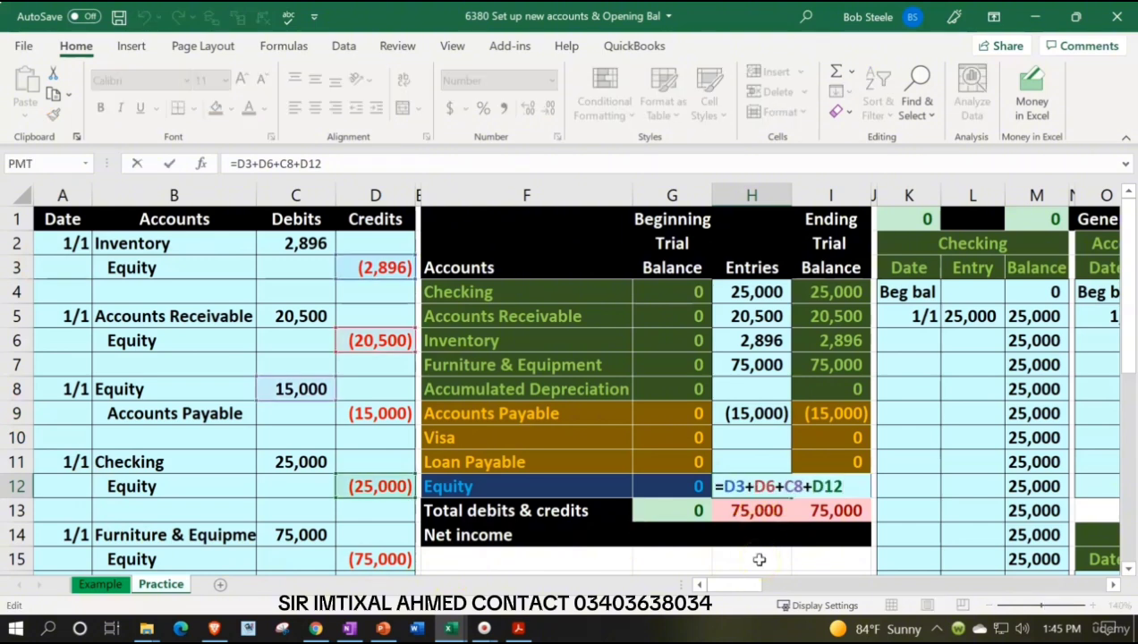
pyautogui.write('+')
pyautogui.press('Down')
pyautogui.press('Down')
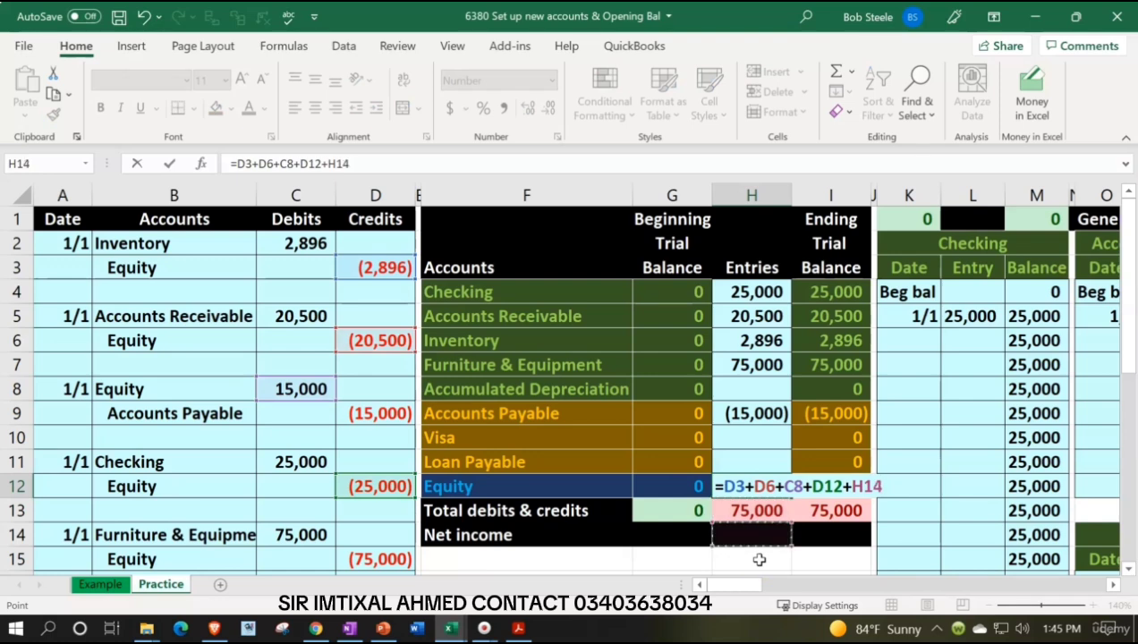
pyautogui.press('Left')
pyautogui.press('Left')
pyautogui.press('Left')
pyautogui.press('Left')
pyautogui.press('Left')
pyautogui.press('Down')
pyautogui.press('Down')
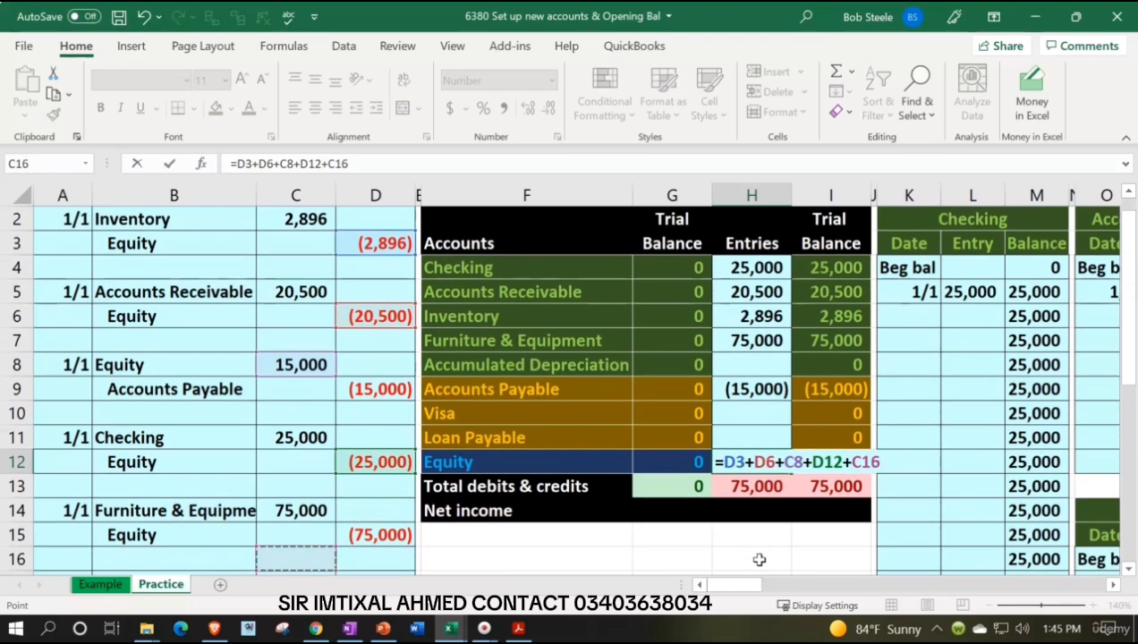
pyautogui.press('Up')
pyautogui.press('Right')
# Enter 1/1 as the date in S5 of the Furniture & Equipment general ledger account.
pyautogui.press('Left')
pyautogui.press('Left')
pyautogui.press('Left')
pyautogui.press('Left')
pyautogui.press('Left')
pyautogui.press('Left')
pyautogui.press('Left')
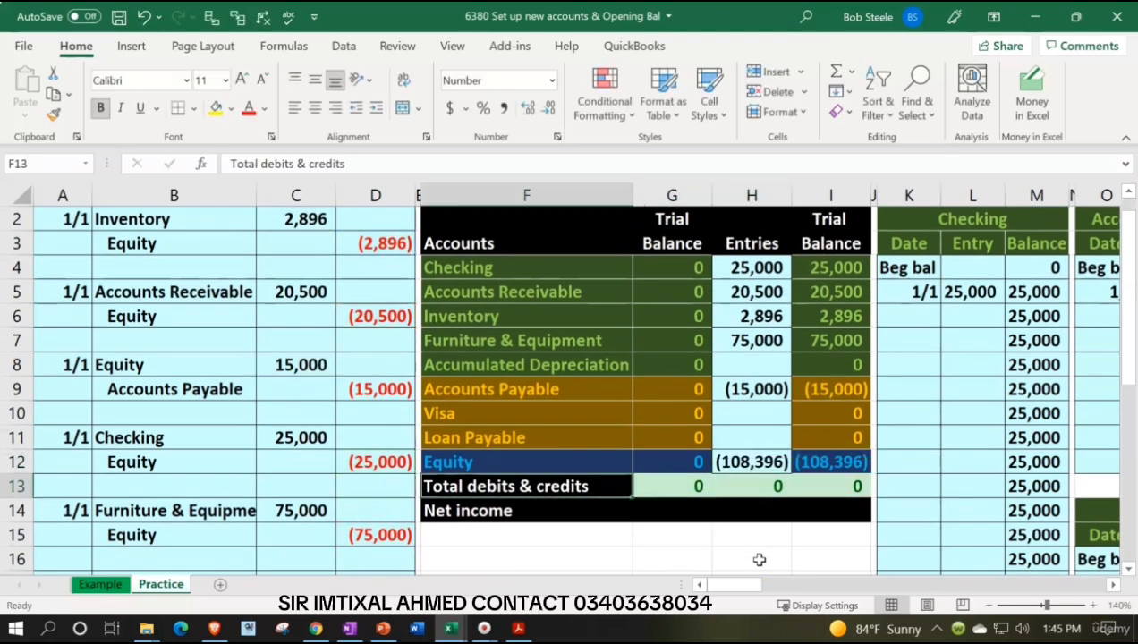
pyautogui.press('Down')
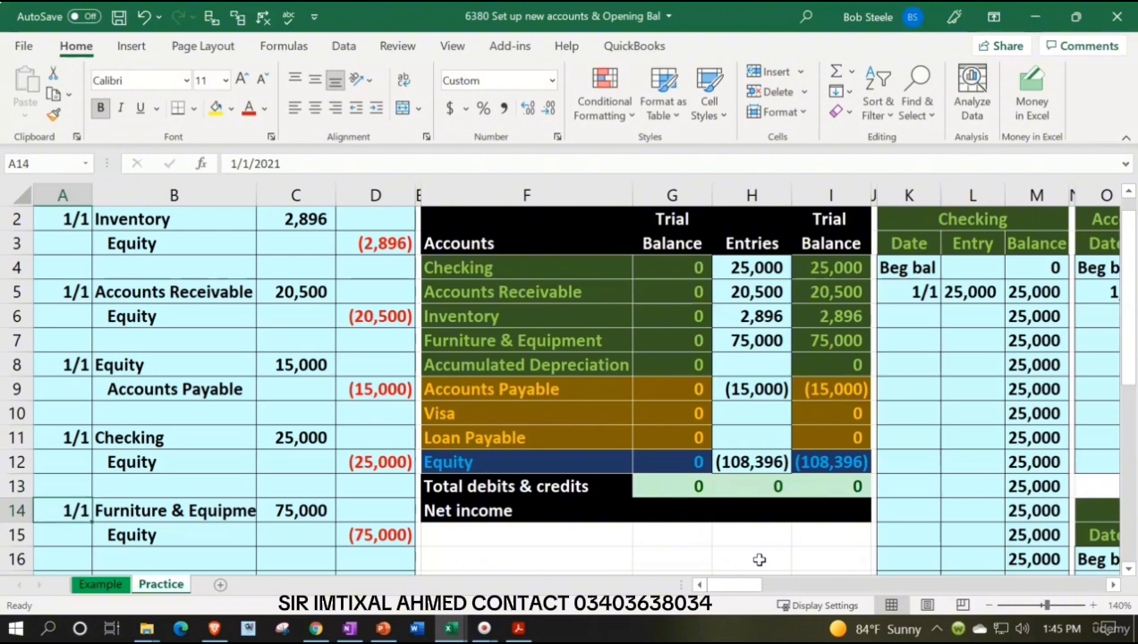
pyautogui.press('Right')
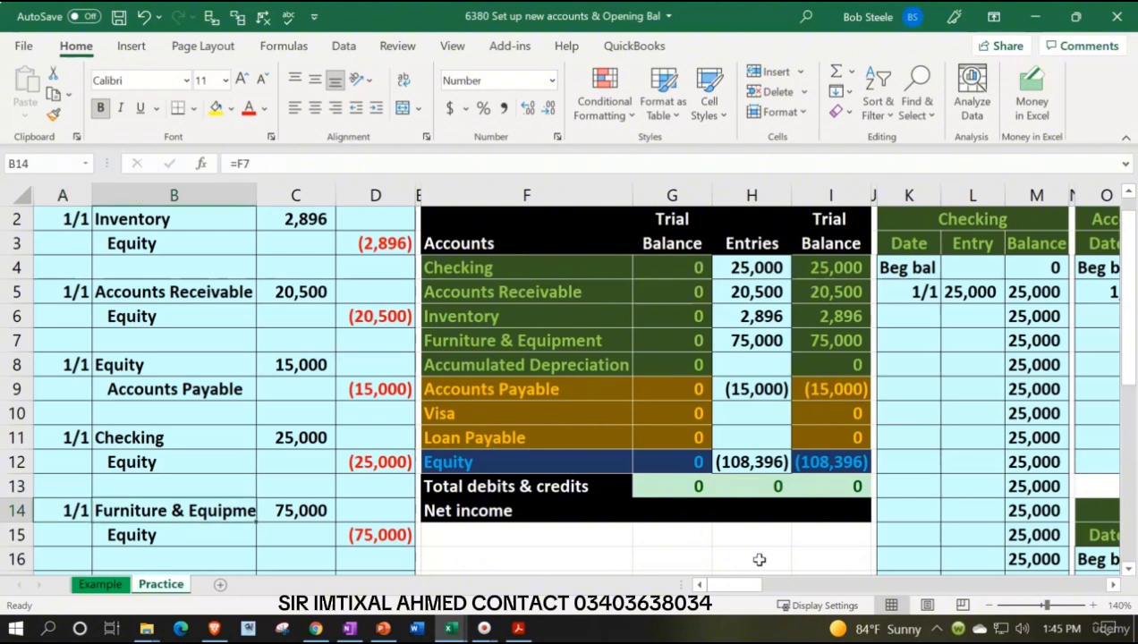
pyautogui.press('Right')
pyautogui.press('Right')
pyautogui.press('Right')
pyautogui.press('Right')
pyautogui.press('Up')
pyautogui.press('Up')
pyautogui.press('Up')
pyautogui.press('Up')
pyautogui.press('Up')
pyautogui.press('Up')
pyautogui.press('Up')
pyautogui.press('Up')
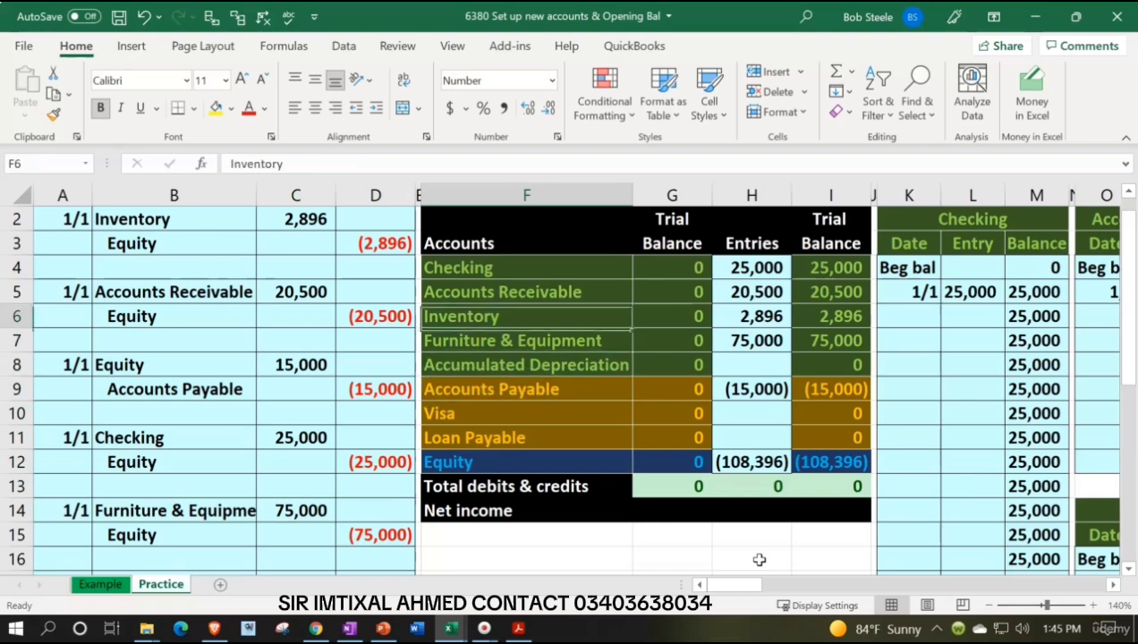
pyautogui.press('Right')
pyautogui.press('Right')
pyautogui.press('Right')
pyautogui.press('Right')
pyautogui.press('Right')
pyautogui.press('Right')
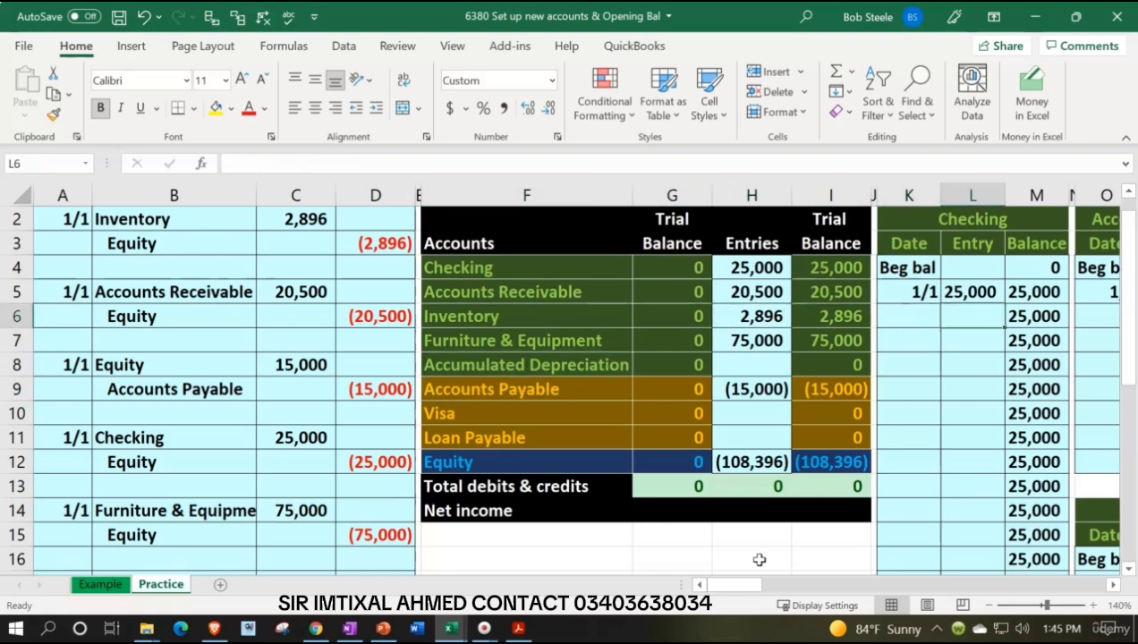
pyautogui.press('Right')
pyautogui.press('Right')
pyautogui.press('Right')
pyautogui.press('Right')
pyautogui.press('Right')
pyautogui.press('Right')
pyautogui.press('Right')
pyautogui.press('Right')
pyautogui.press('Right')
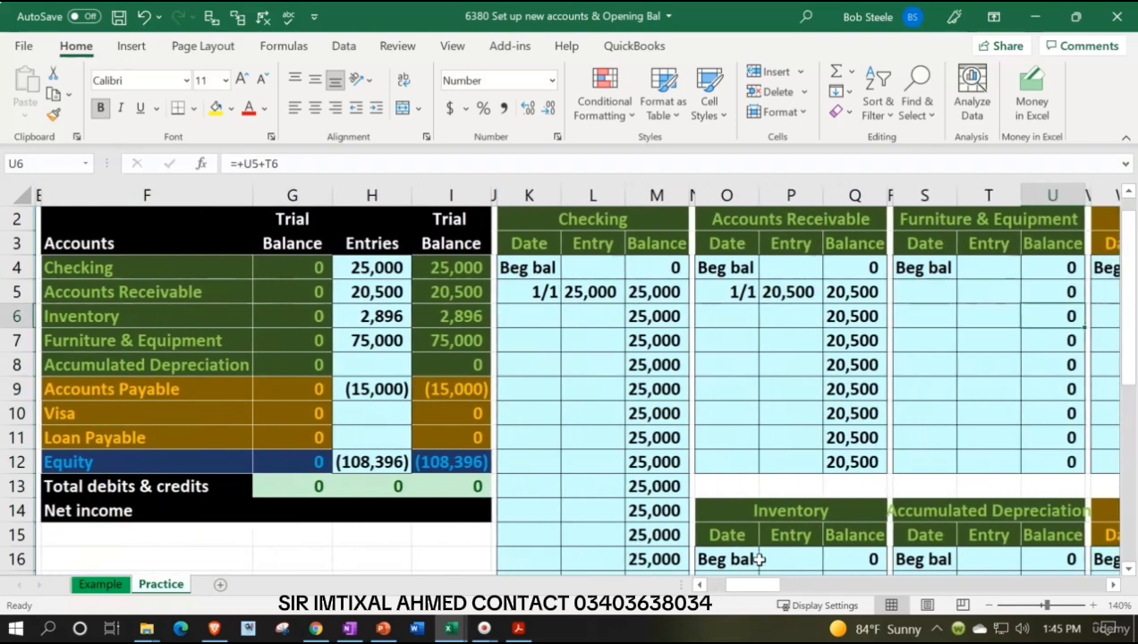
pyautogui.press('Right')
pyautogui.press('Down')
pyautogui.press('Down')
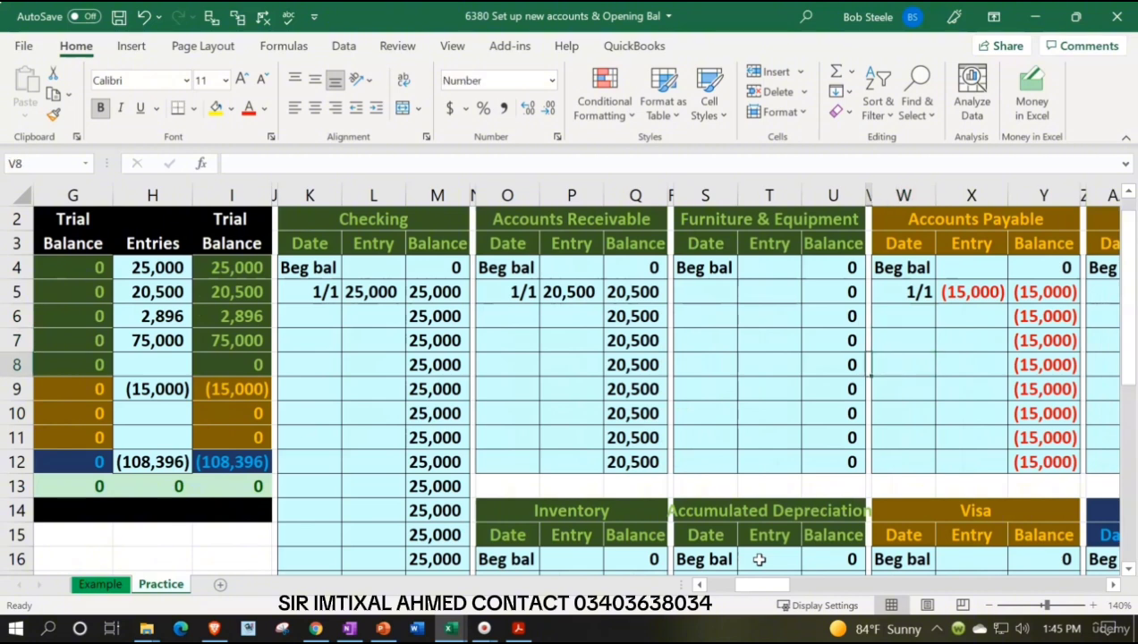
pyautogui.press('Left')
pyautogui.press('Left')
pyautogui.press('Left')
pyautogui.press('Up')
pyautogui.press('Up')
pyautogui.press('Up')
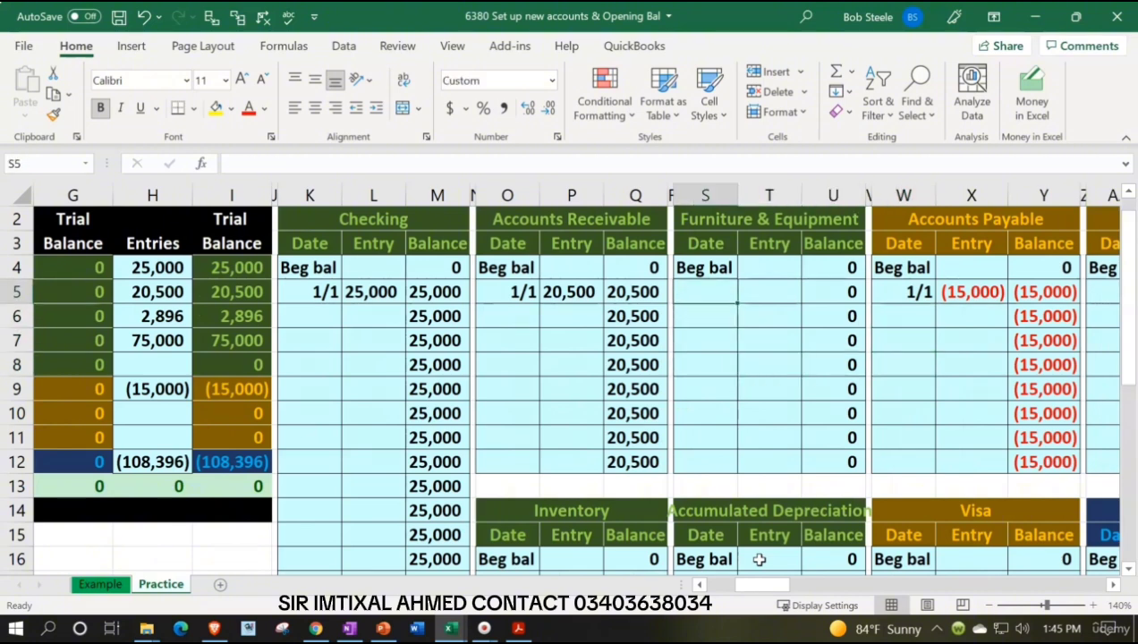
pyautogui.write('1/1')
pyautogui.press('Return')
# Post the debit to the Furniture & Equipment ledger by referencing journal cell C14 in T5.
pyautogui.press('Up')
pyautogui.press('Right')
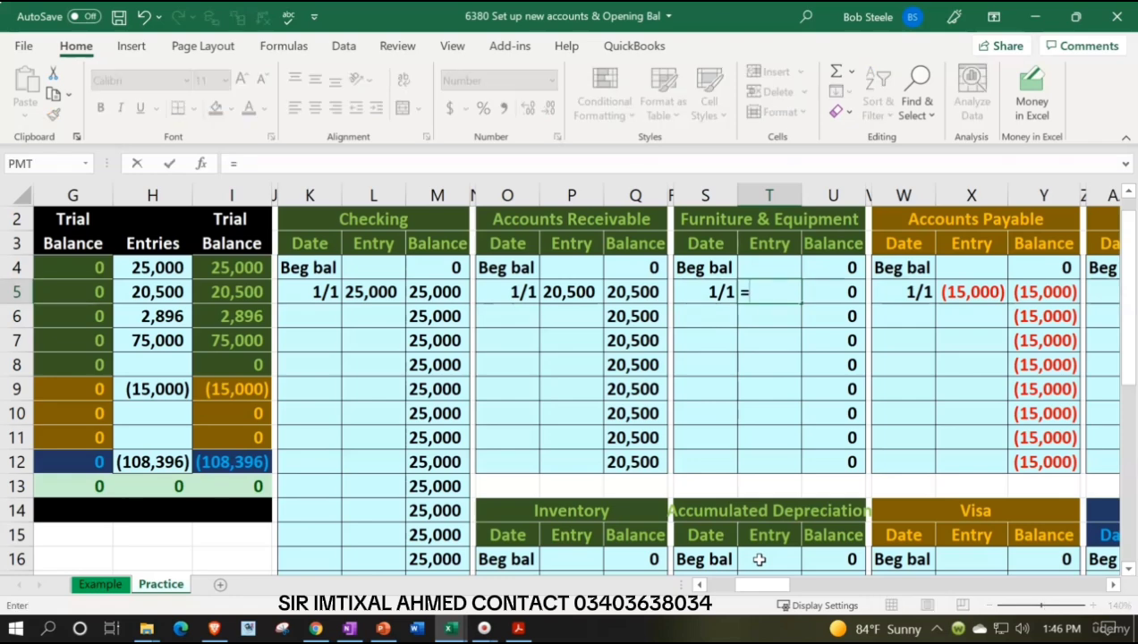
pyautogui.press('Left')
pyautogui.press('Left')
pyautogui.press('Left')
pyautogui.press('Left')
pyautogui.press('Left')
pyautogui.press('Left')
pyautogui.press('Left')
pyautogui.press('Left')
pyautogui.press('Left')
pyautogui.press('Left')
pyautogui.press('Left')
pyautogui.press('Left')
pyautogui.press('Left')
pyautogui.press('Left')
pyautogui.press('Left')
pyautogui.press('Left')
pyautogui.press('Left')
pyautogui.press('Left')
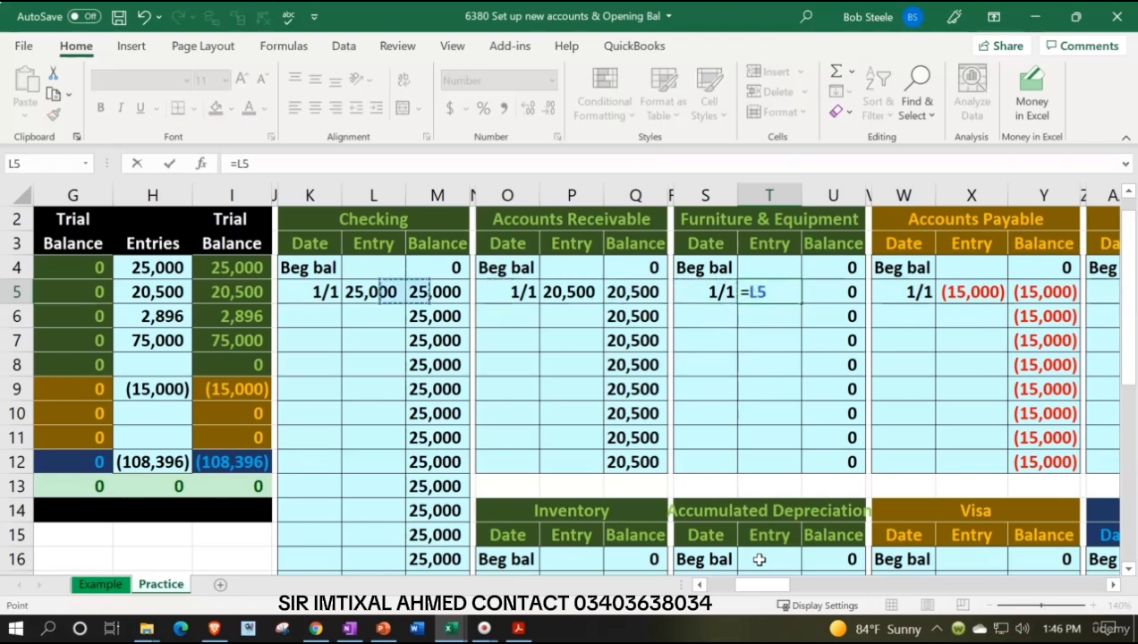
pyautogui.press('Left')
pyautogui.press('Down')
pyautogui.press('Down')
pyautogui.press('Down')
pyautogui.press('Down')
pyautogui.press('Down')
pyautogui.press('Down')
pyautogui.press('Down')
pyautogui.press('Down')
pyautogui.press('Down')
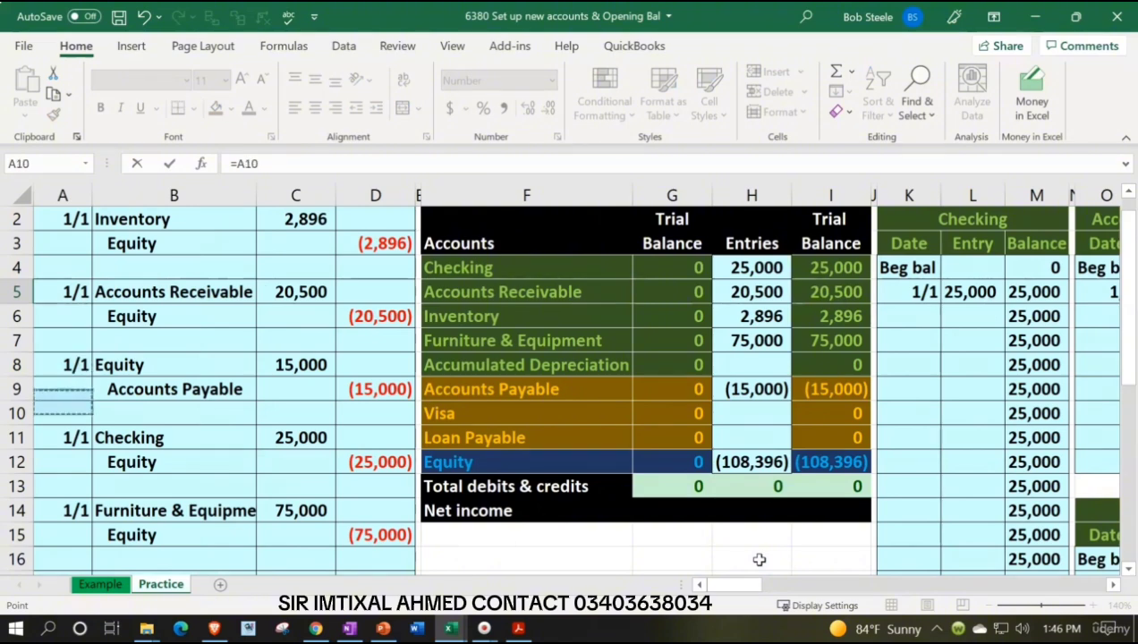
pyautogui.press('Right')
pyautogui.press('Right')
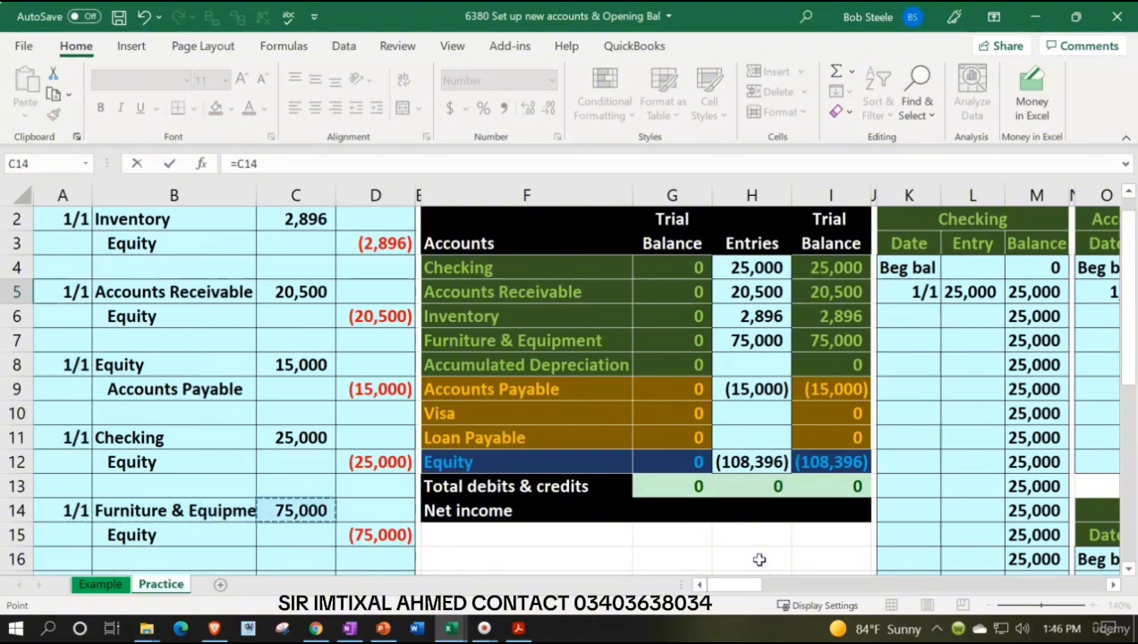
pyautogui.press('Tab')
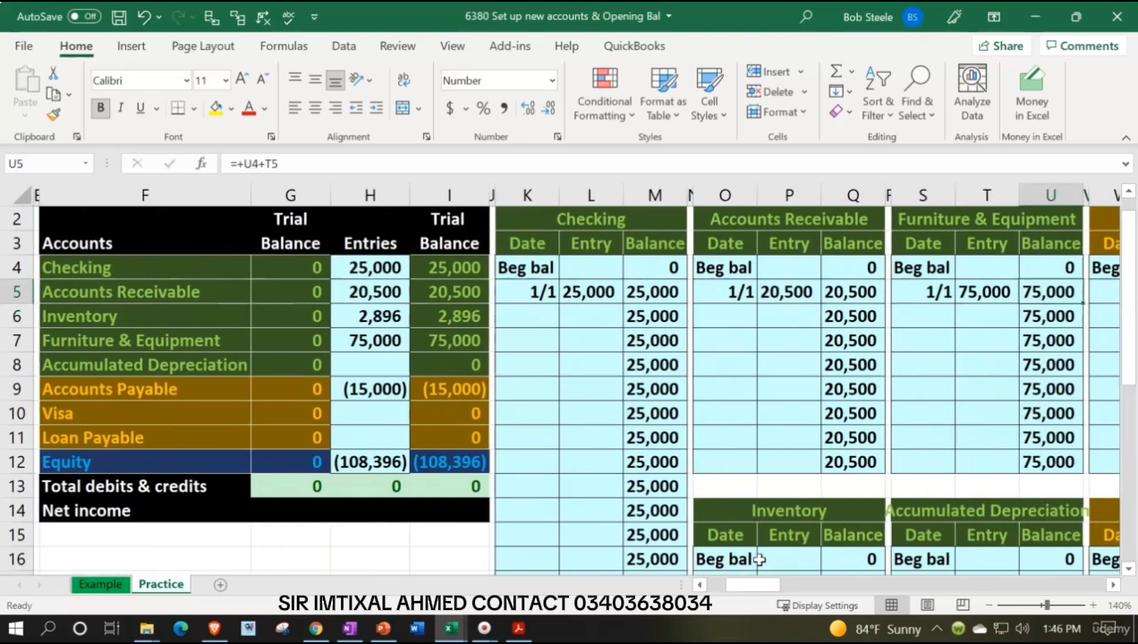
# Compare the Furniture & Equipment ledger balance with the ending balance in I7, and review the check total in K1.
pyautogui.press('Left')
pyautogui.press('Left')
pyautogui.press('Left')
pyautogui.press('Left')
pyautogui.press('Left')
pyautogui.press('Left')
pyautogui.press('Left')
pyautogui.press('Left')
pyautogui.press('Left')
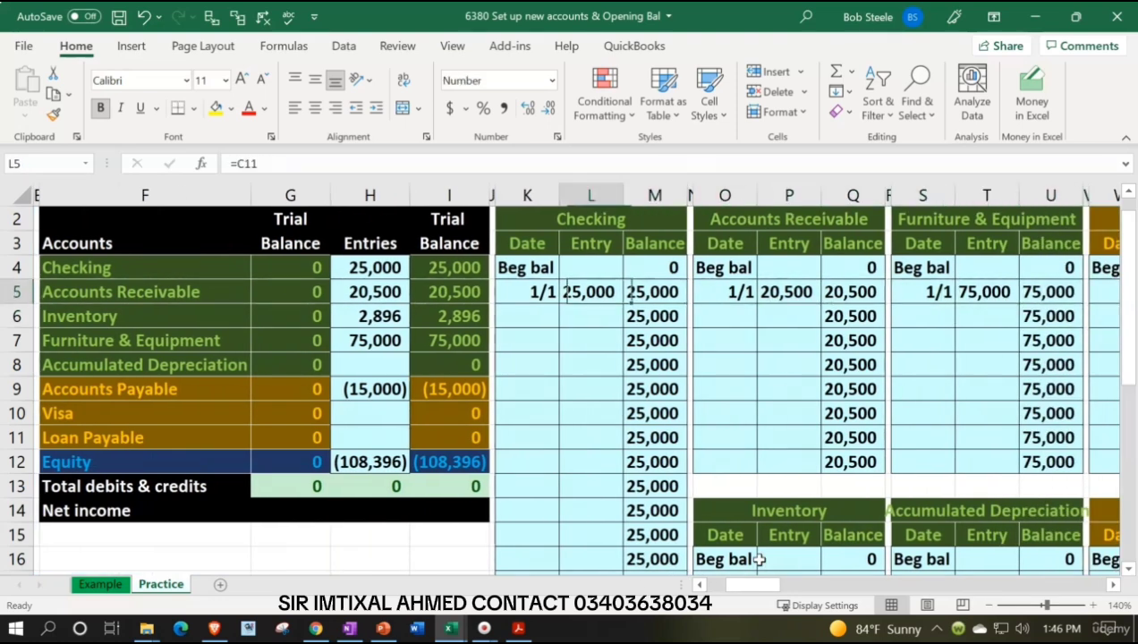
pyautogui.press('Left')
pyautogui.press('Left')
pyautogui.press('Left')
pyautogui.press('Down')
pyautogui.press('Down')
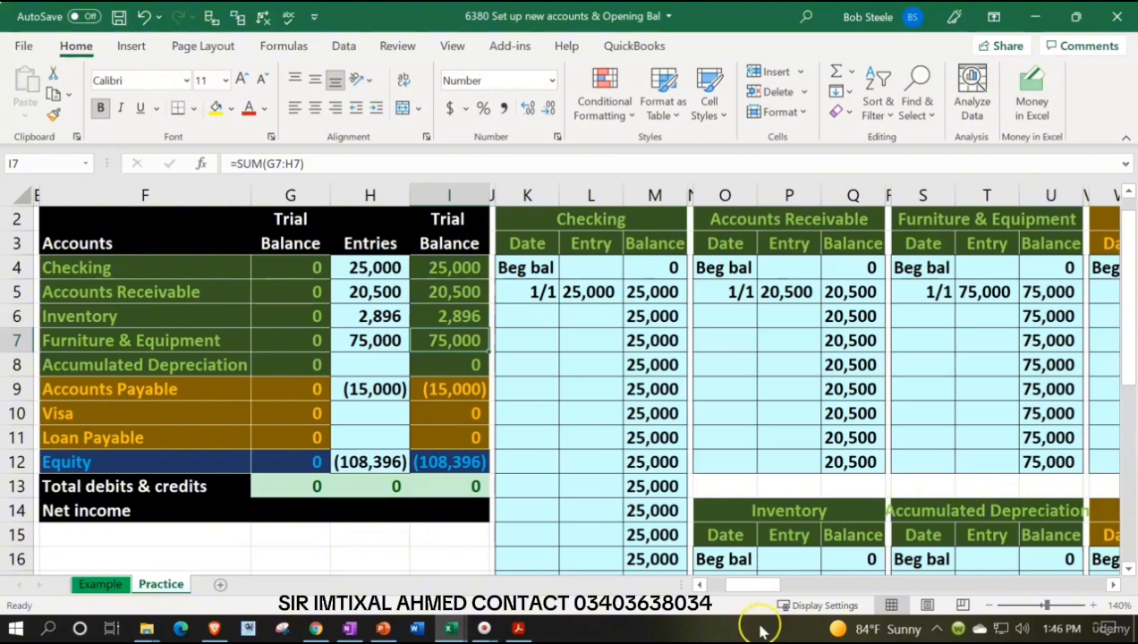
pyautogui.scroll(1, 609, 470)
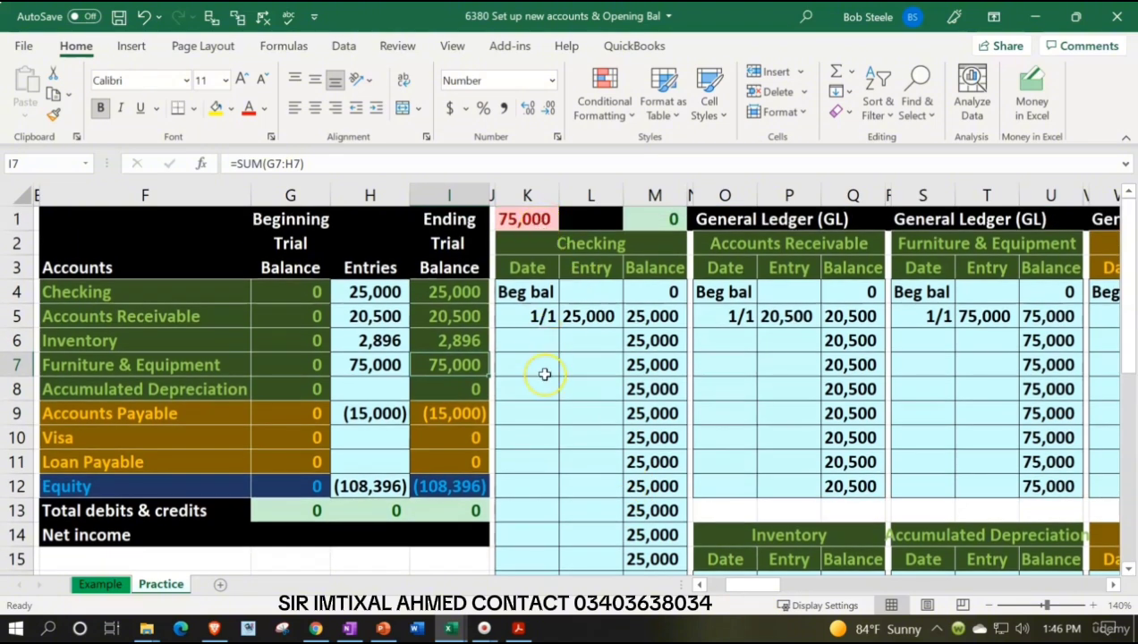
pyautogui.press('Left')
pyautogui.press('Left')
pyautogui.press('Left')
pyautogui.press('Left')
pyautogui.press('Left')
pyautogui.press('Left')
pyautogui.press('Left')
pyautogui.press('Left')
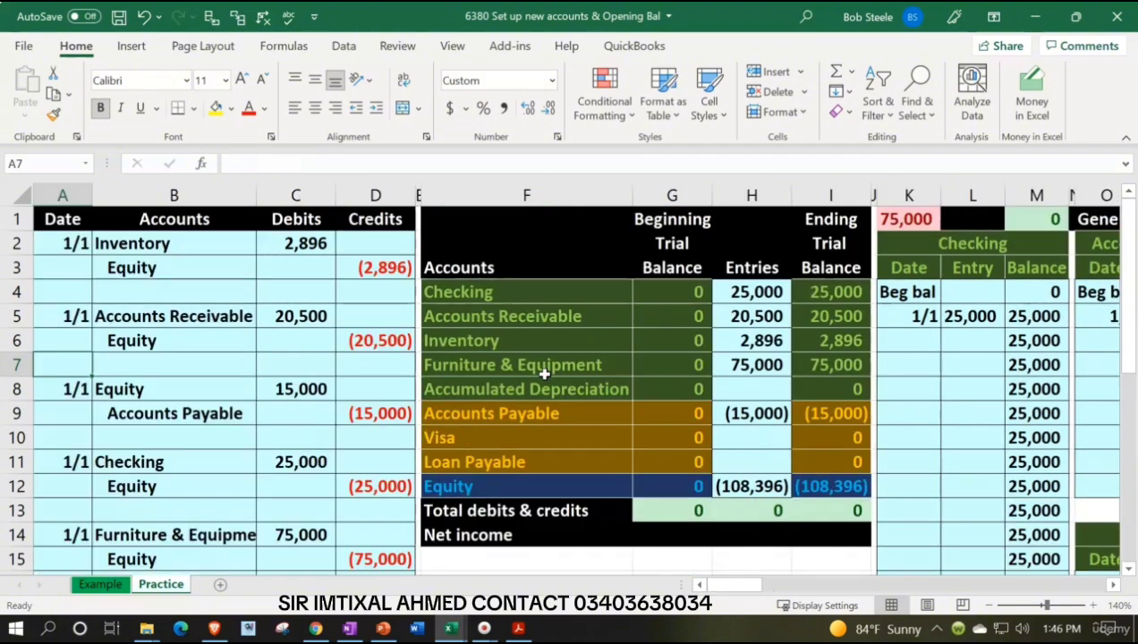
# Review the Furniture & Equipment journal entry and its Equity credit alongside the trial balance accounts.
pyautogui.press('Down')
pyautogui.press('Down')
pyautogui.press('Down')
pyautogui.press('Down')
pyautogui.press('Down')
pyautogui.press('Down')
pyautogui.press('Down')
pyautogui.press('Down')
pyautogui.scroll(-1, 544, 374)
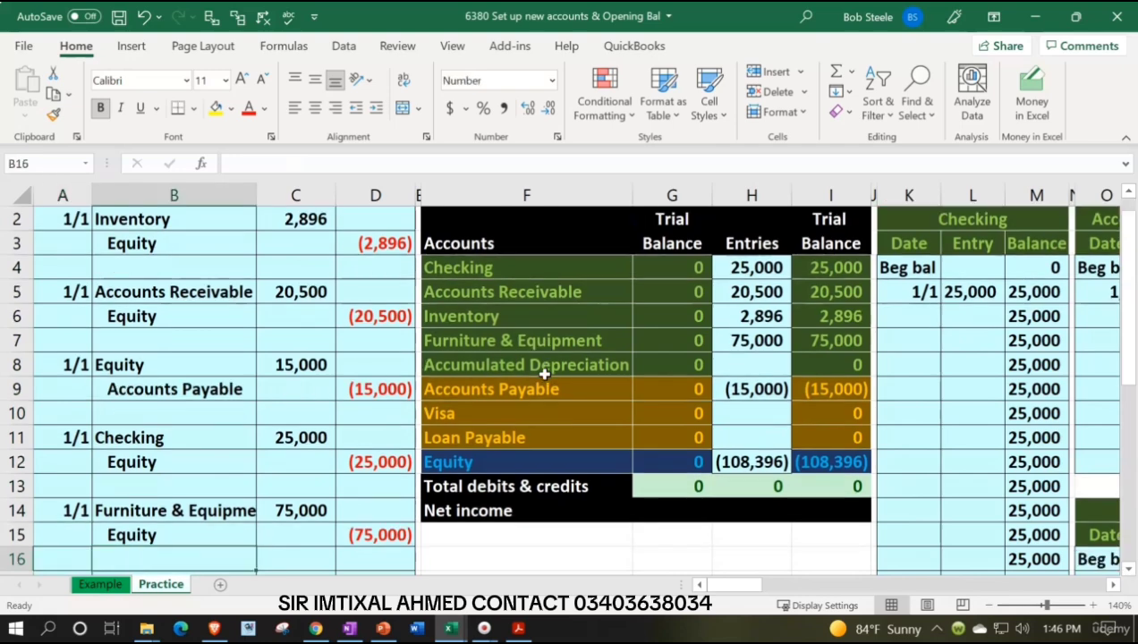
pyautogui.press('Right')
pyautogui.press('Right')
pyautogui.press('Right')
pyautogui.press('Right')
pyautogui.press('Right')
pyautogui.press('Up')
pyautogui.press('Up')
pyautogui.press('Up')
pyautogui.press('Up')
pyautogui.press('Up')
pyautogui.press('Up')
pyautogui.press('Up')
pyautogui.press('Up')
pyautogui.press('Up')
pyautogui.press('Up')
pyautogui.press('Up')
pyautogui.press('Up')
pyautogui.press('Up')
pyautogui.press('Up')
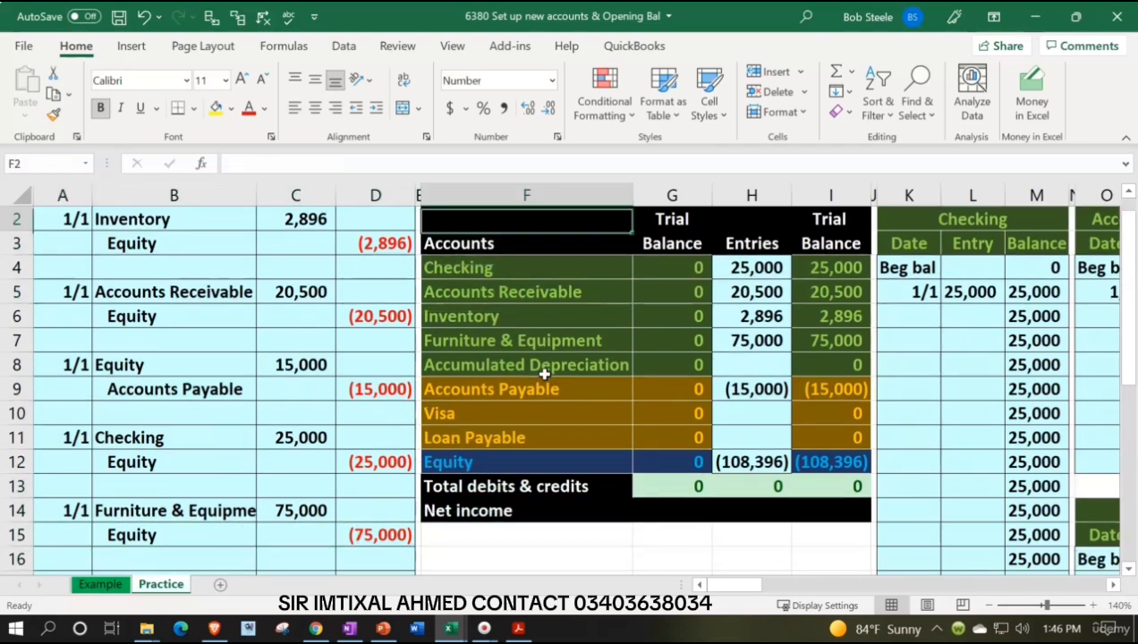
# Enter 1/1 as the date in AA21 of the Equity general ledger account.
pyautogui.press('Down')
pyautogui.press('Right')
pyautogui.press('Right')
pyautogui.press('Right')
pyautogui.press('Right')
pyautogui.press('Right')
pyautogui.press('Right')
pyautogui.press('Right')
pyautogui.press('Right')
pyautogui.press('Right')
pyautogui.press('Right')
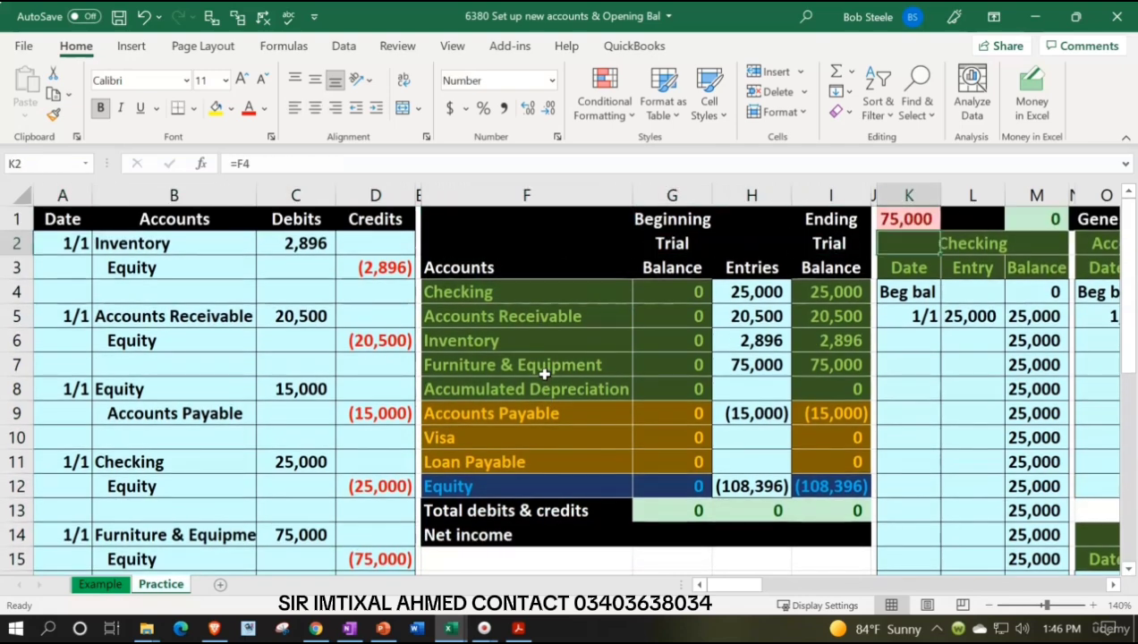
pyautogui.press('Right')
pyautogui.press('Right')
pyautogui.press('Right')
pyautogui.press('Right')
pyautogui.press('Right')
pyautogui.press('Right')
pyautogui.press('Right')
pyautogui.press('Right')
pyautogui.press('Right')
pyautogui.press('Right')
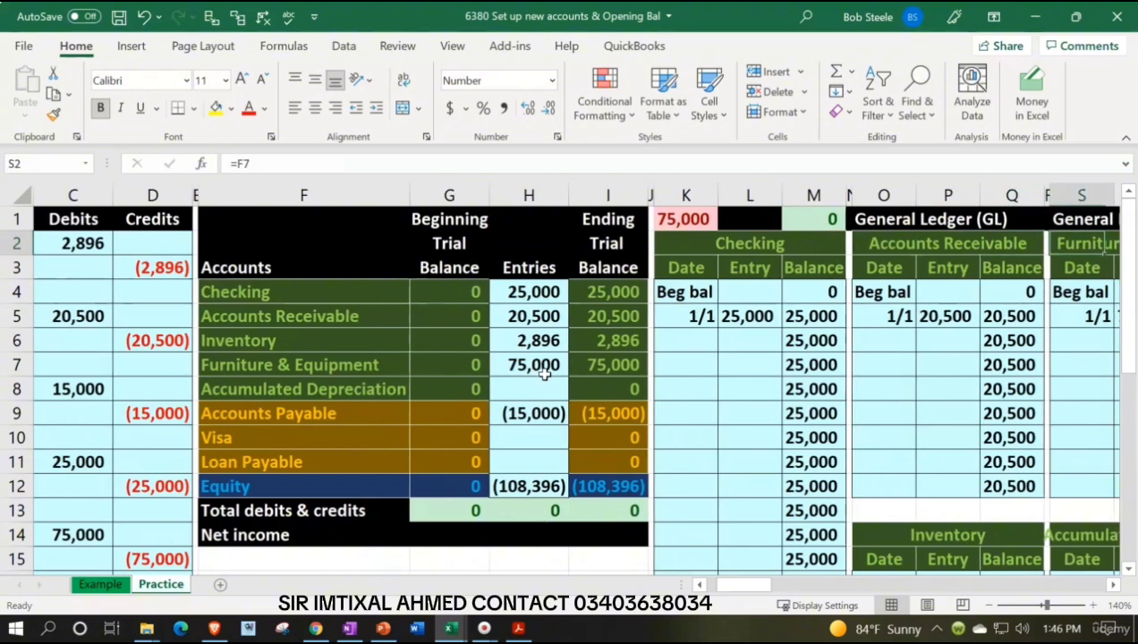
pyautogui.press('Right')
pyautogui.press('Right')
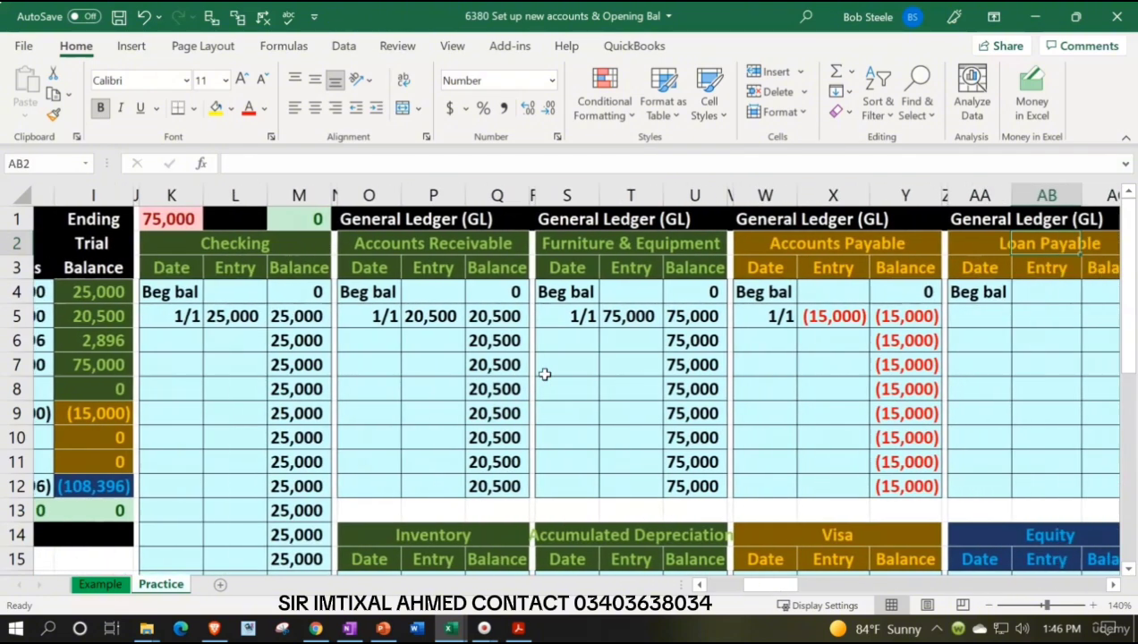
pyautogui.press('Right')
pyautogui.press('Right')
pyautogui.press('Right')
pyautogui.press('Right')
pyautogui.press('Right')
pyautogui.press('Down')
pyautogui.press('Down')
pyautogui.press('Down')
pyautogui.press('Down')
pyautogui.press('Down')
pyautogui.press('Down')
pyautogui.press('Down')
pyautogui.press('Down')
pyautogui.press('Down')
pyautogui.press('Down')
pyautogui.press('Down')
pyautogui.press('Down')
pyautogui.press('Down')
pyautogui.press('Down')
pyautogui.press('Down')
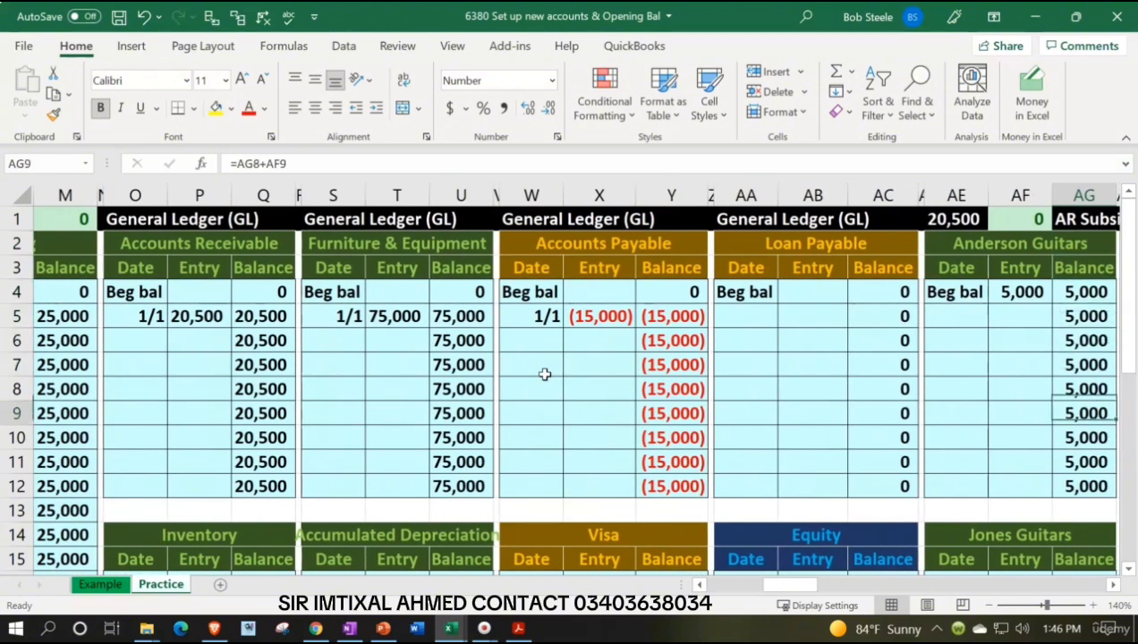
pyautogui.press('Down')
pyautogui.press('Down')
pyautogui.press('Down')
pyautogui.press('Down')
pyautogui.press('Down')
pyautogui.press('Down')
pyautogui.press('Down')
pyautogui.press('Down')
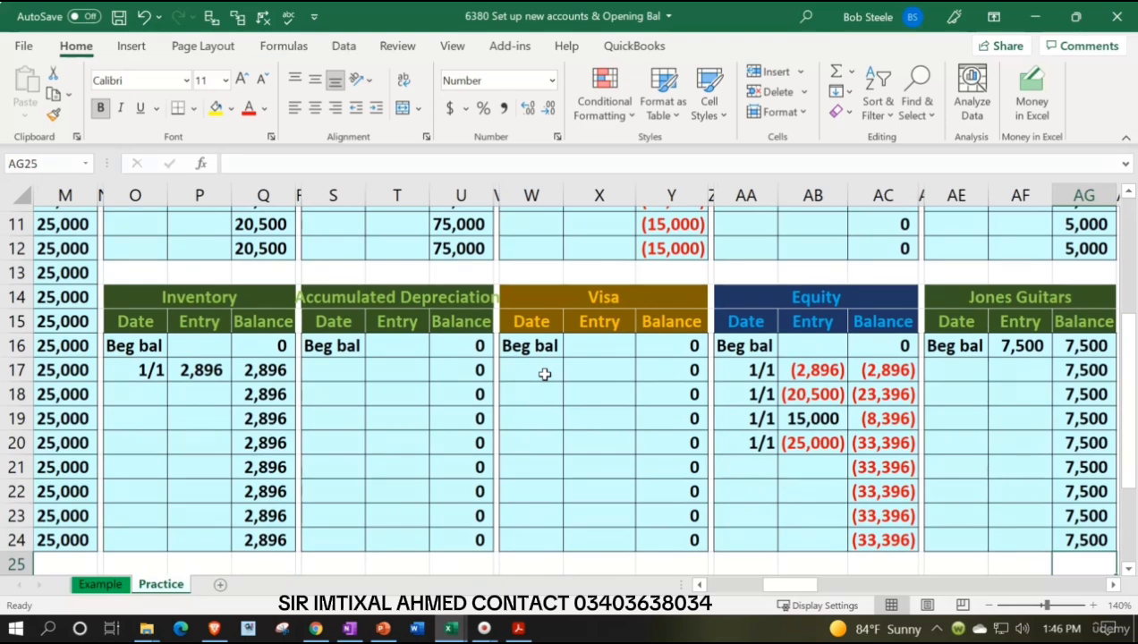
pyautogui.press('Left')
pyautogui.press('Left')
pyautogui.press('Left')
pyautogui.press('Left')
pyautogui.press('Left')
pyautogui.press('Up')
pyautogui.press('Up')
pyautogui.press('Up')
pyautogui.press('Up')
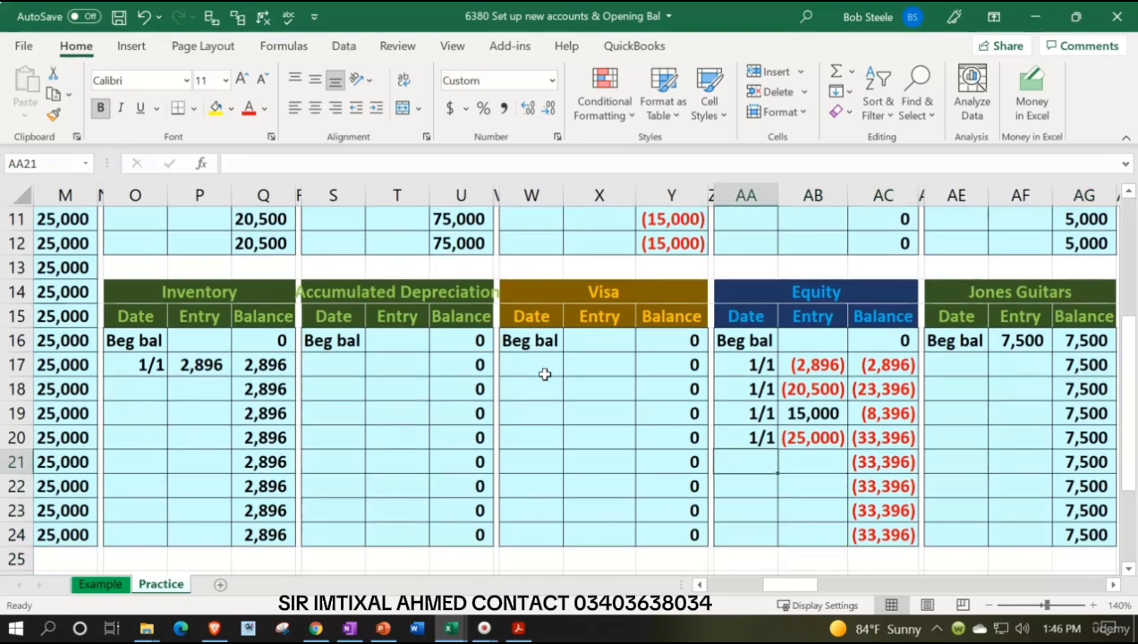
pyautogui.write('1/1')
pyautogui.press('Return')
pyautogui.press('Right')
pyautogui.press('Up')
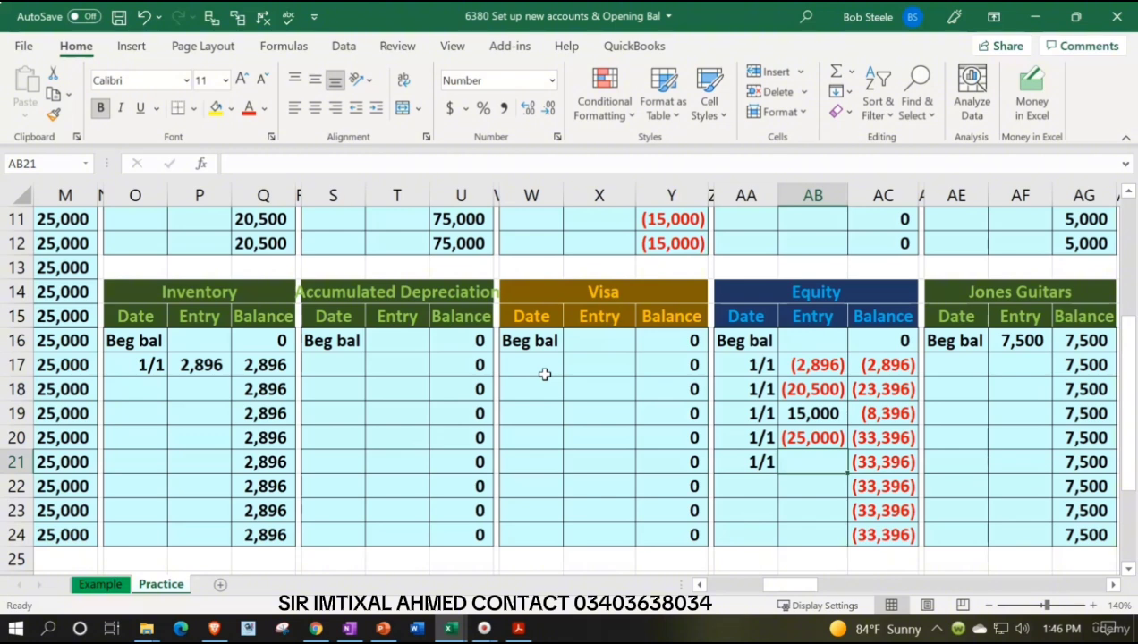
# Post the Furniture & Equipment entry's Equity credit to the Equity ledger by referencing journal cell D15 in AB21.
pyautogui.write('=')
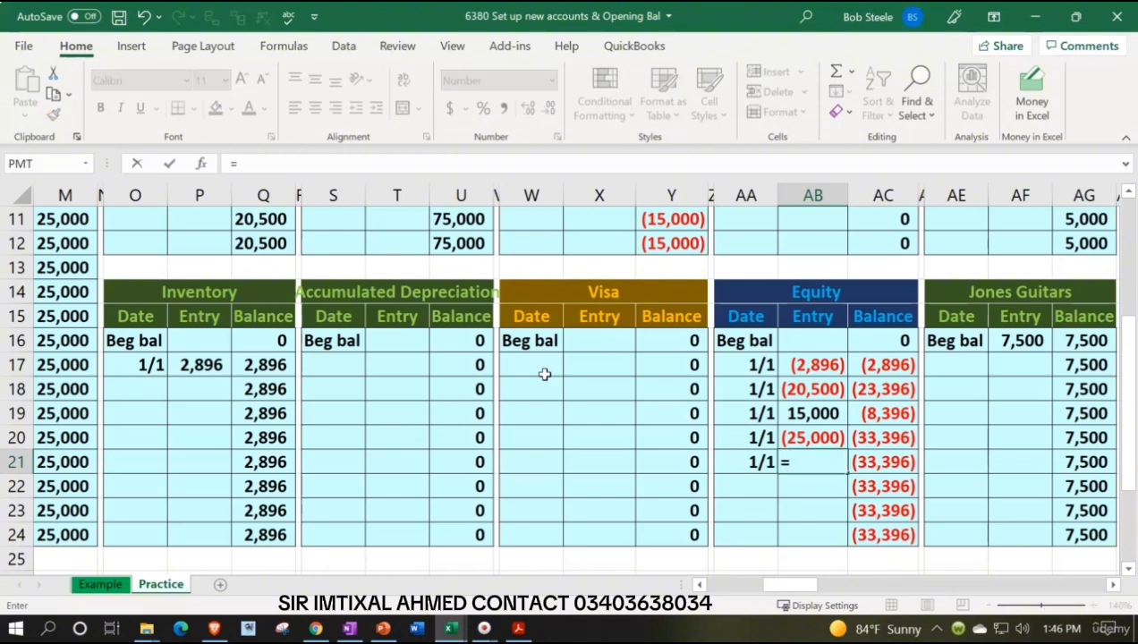
pyautogui.press('Left')
pyautogui.press('Left')
pyautogui.press('Left')
pyautogui.press('Left')
pyautogui.press('Left')
pyautogui.press('Left')
pyautogui.press('Left')
pyautogui.press('Left')
pyautogui.press('Left')
pyautogui.press('Left')
pyautogui.press('Left')
pyautogui.press('Left')
pyautogui.press('Left')
pyautogui.press('Left')
pyautogui.press('Left')
pyautogui.press('Left')
pyautogui.press('Left')
pyautogui.press('Left')
pyautogui.press('Left')
pyautogui.press('Left')
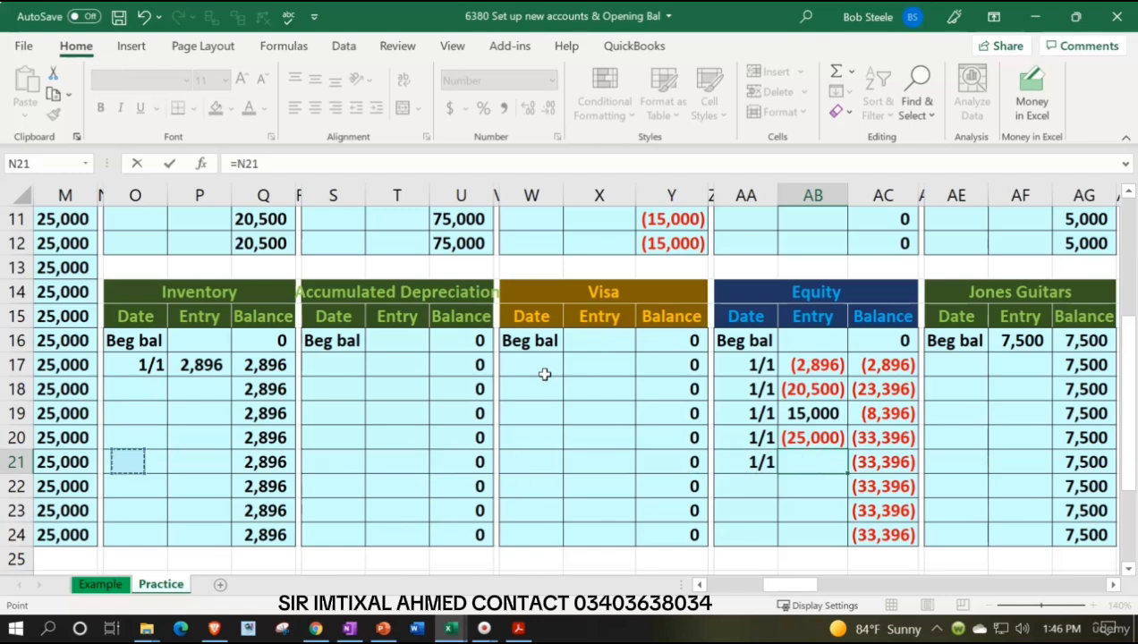
pyautogui.press('Left')
pyautogui.press('Left')
pyautogui.press('Up')
pyautogui.press('Up')
pyautogui.press('Up')
pyautogui.press('Up')
pyautogui.press('Up')
pyautogui.press('Up')
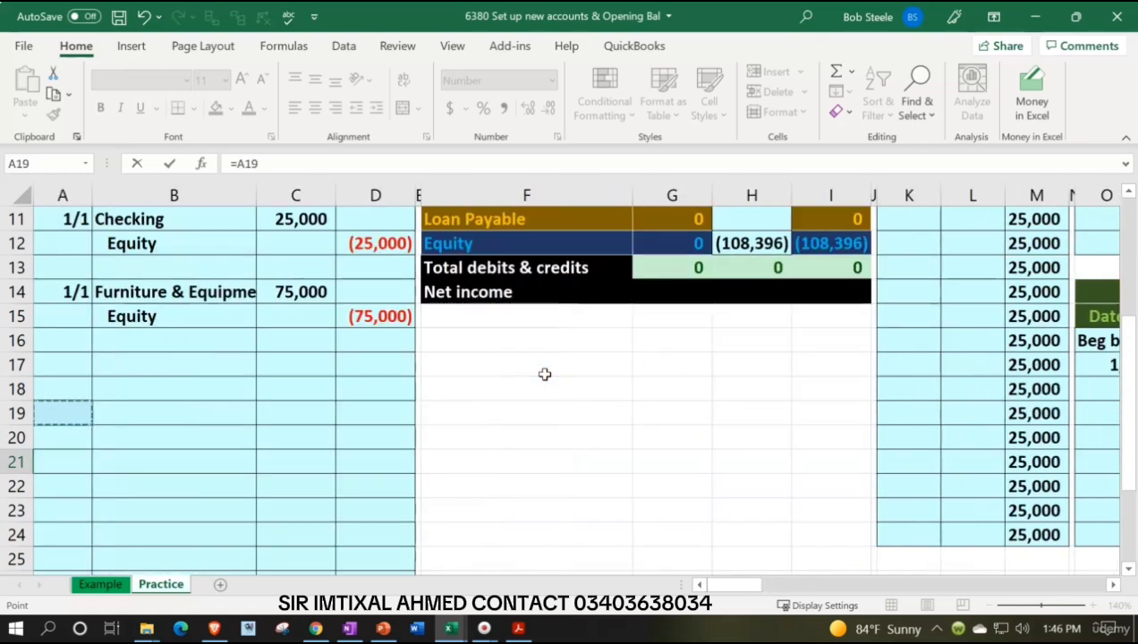
pyautogui.press('Right')
pyautogui.press('Right')
pyautogui.press('Right')
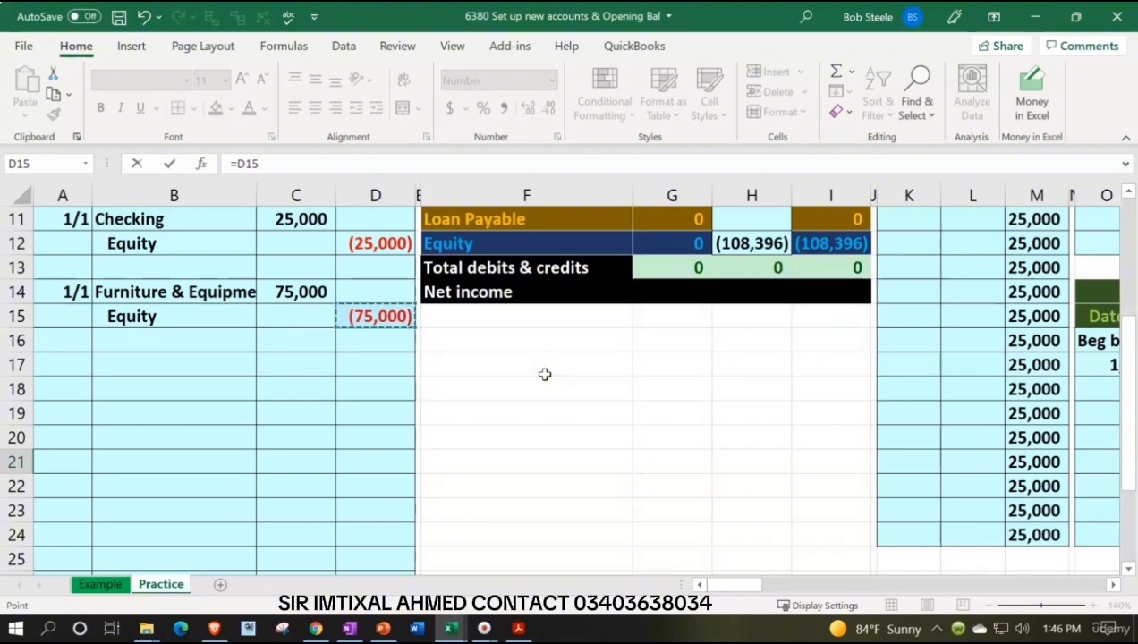
pyautogui.press('Return')
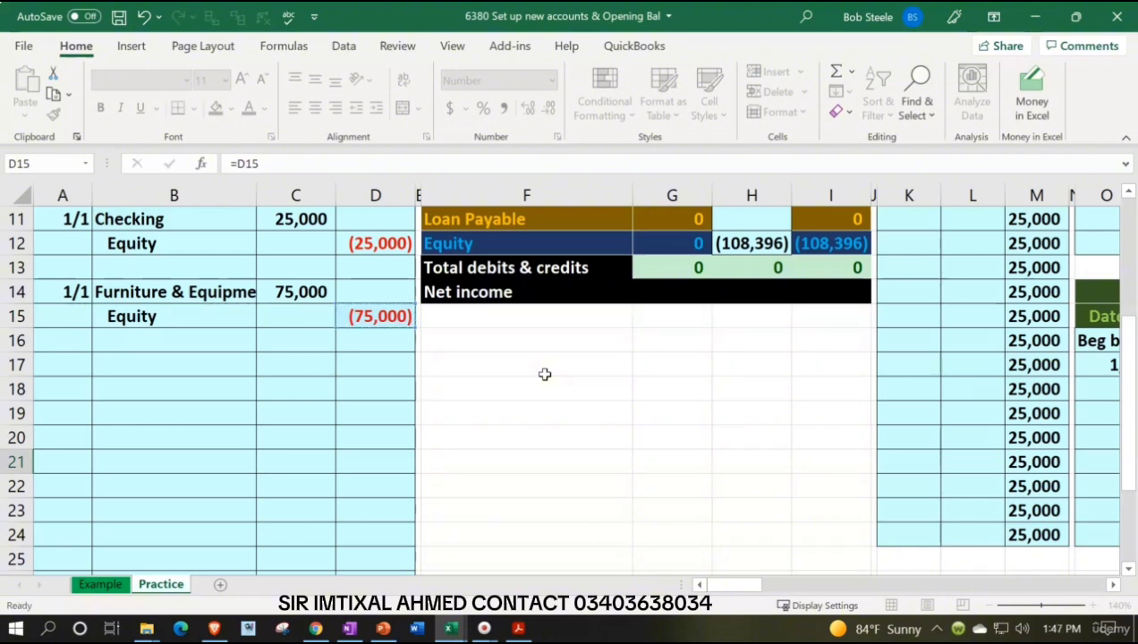
pyautogui.press('Right')
pyautogui.press('Right')
pyautogui.press('Right')
pyautogui.press('Right')
pyautogui.press('Right')
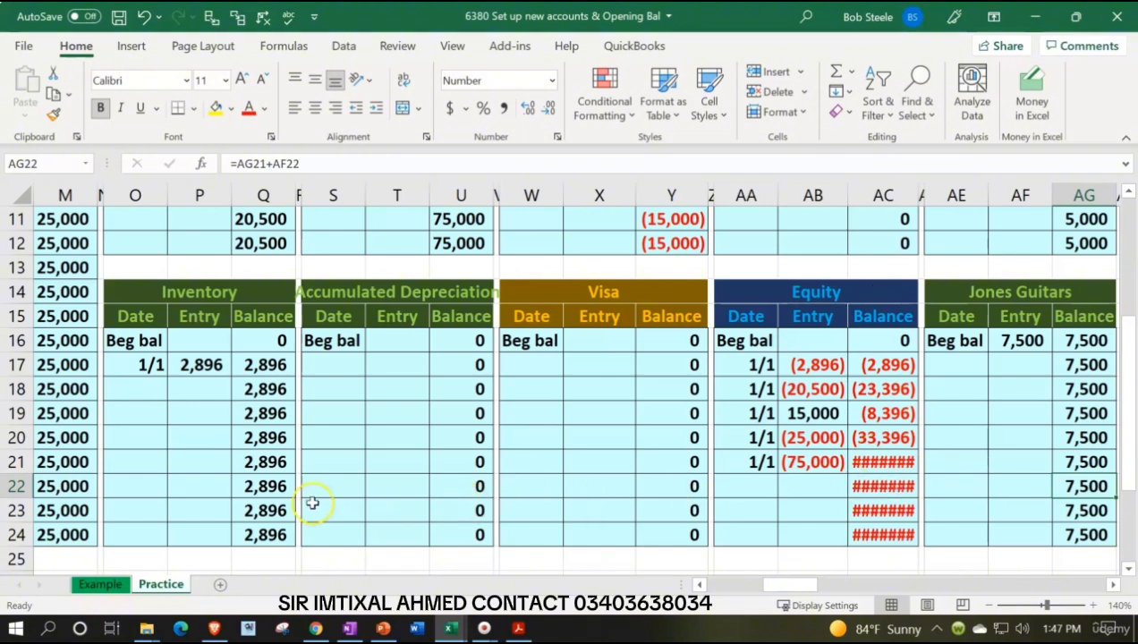
# Widen the general ledger Entry and Balance columns L:M, P:Q, T:U, X:Y and AB:AC together until the Equity balances fit.
pyautogui.scroll(4, 312, 503)
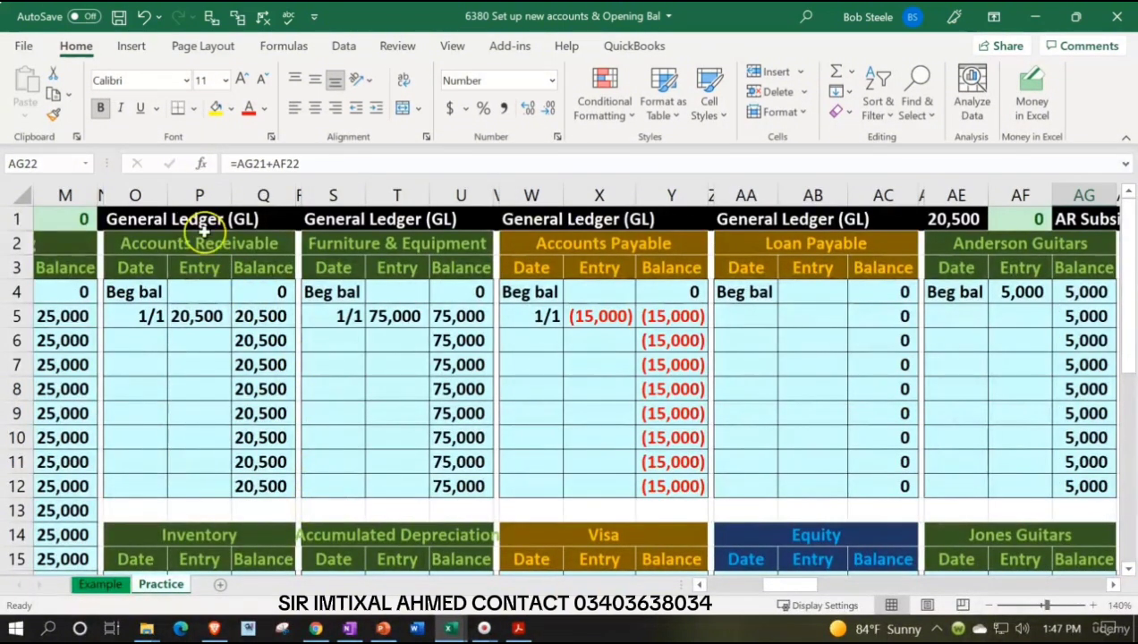
pyautogui.click(206, 195)
pyautogui.moveTo(207, 195); pyautogui.dragTo(238, 192)
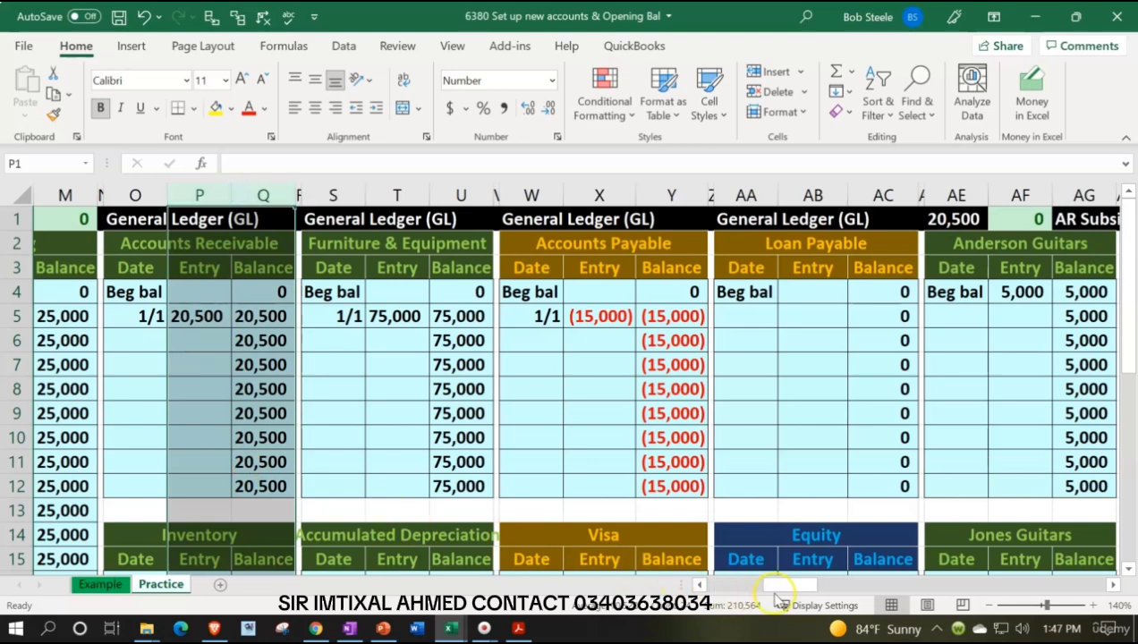
pyautogui.moveTo(771, 586); pyautogui.dragTo(755, 592)
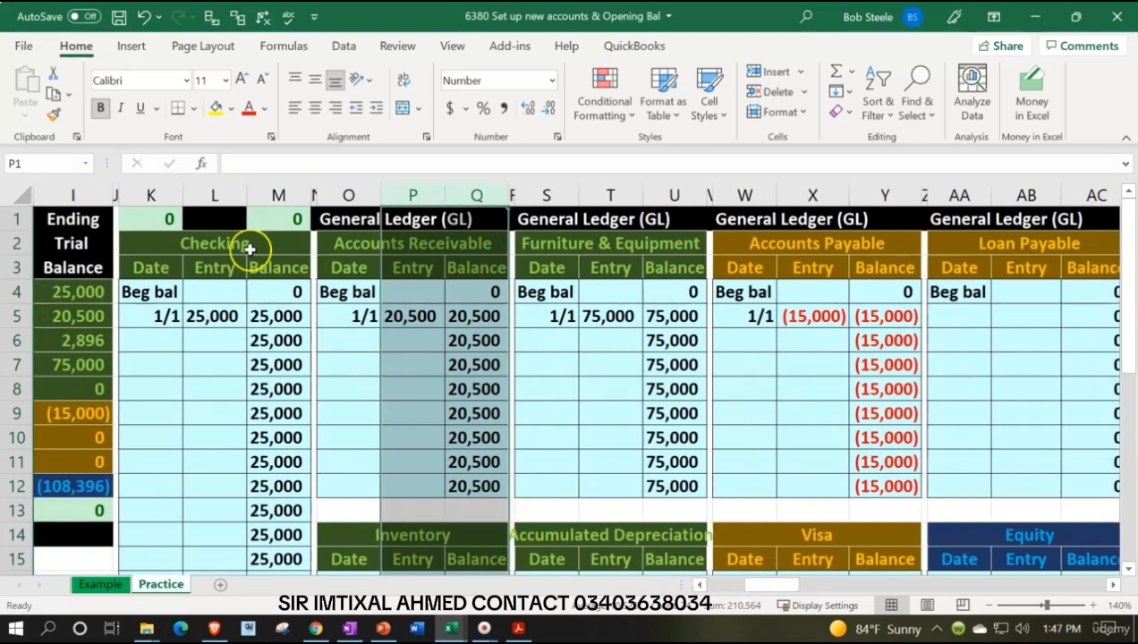
pyautogui.moveTo(212, 194); pyautogui.dragTo(266, 193)
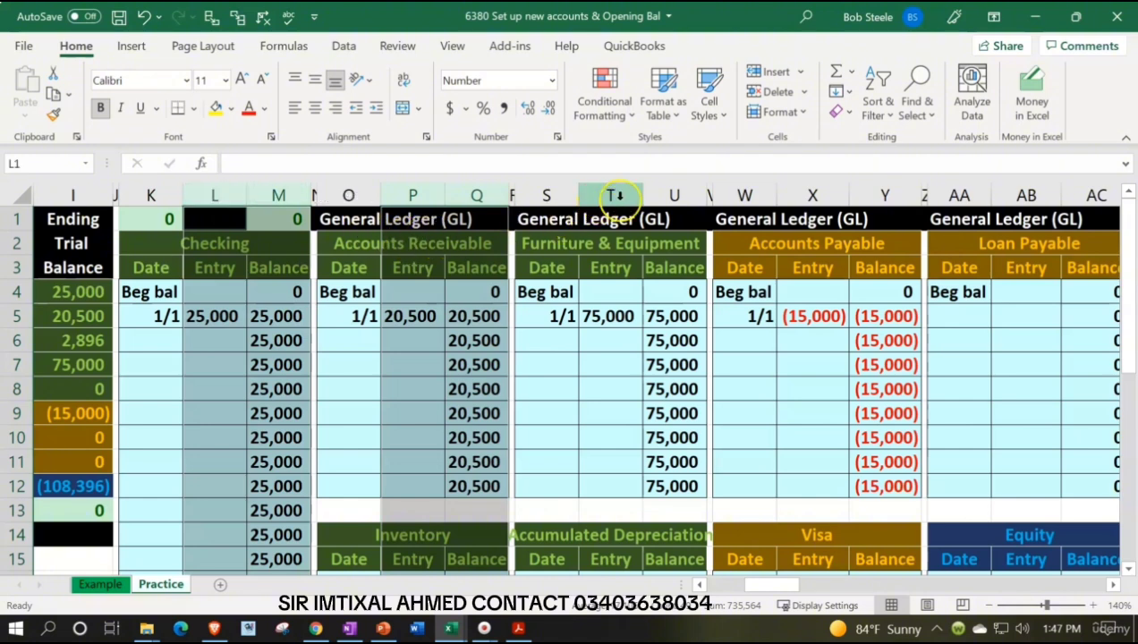
pyautogui.moveTo(615, 195); pyautogui.dragTo(642, 195)
pyautogui.moveTo(818, 195); pyautogui.dragTo(890, 202)
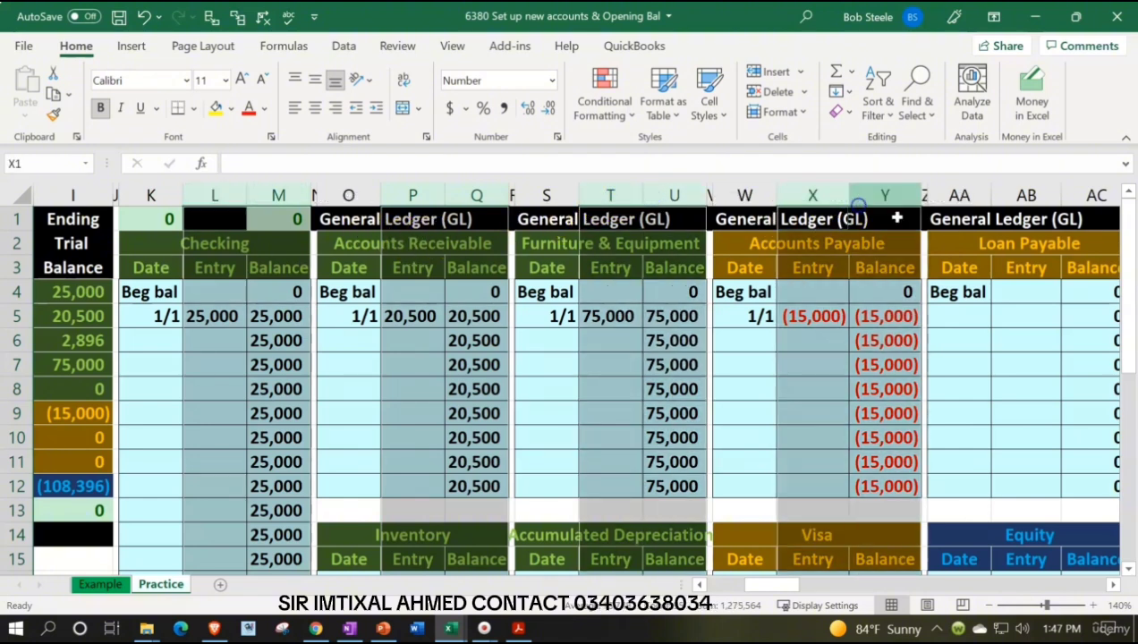
pyautogui.keyDown('ctrl'); pyautogui.click(1037, 197); pyautogui.keyUp('ctrl')
pyautogui.moveTo(769, 581); pyautogui.dragTo(828, 566)
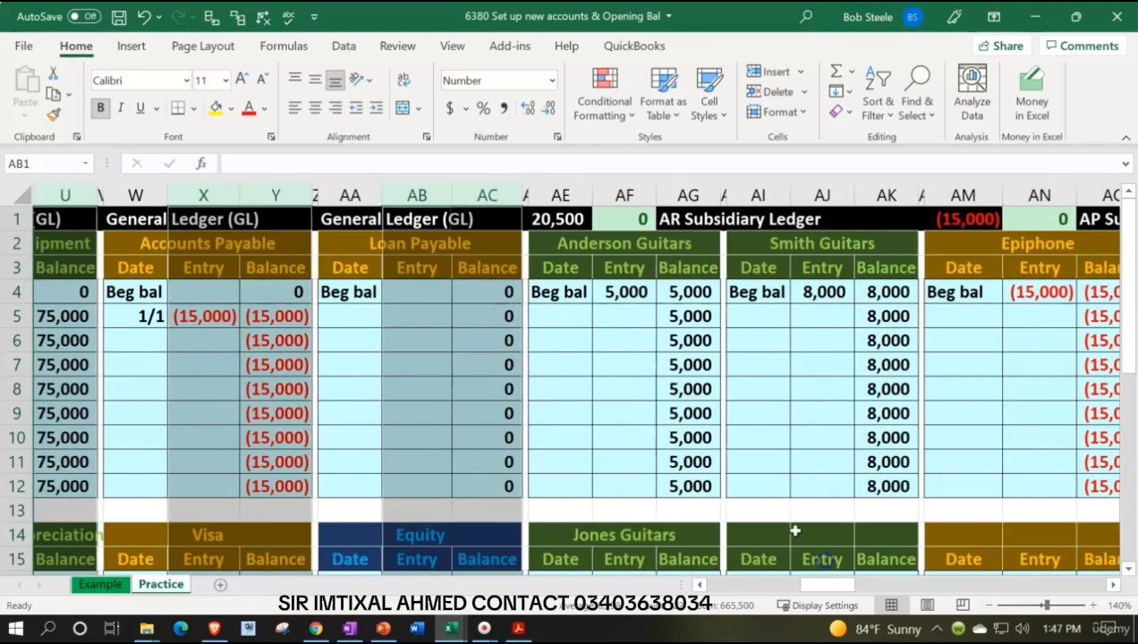
pyautogui.scroll(-2, 333, 402)
pyautogui.scroll(-2, 335, 407)
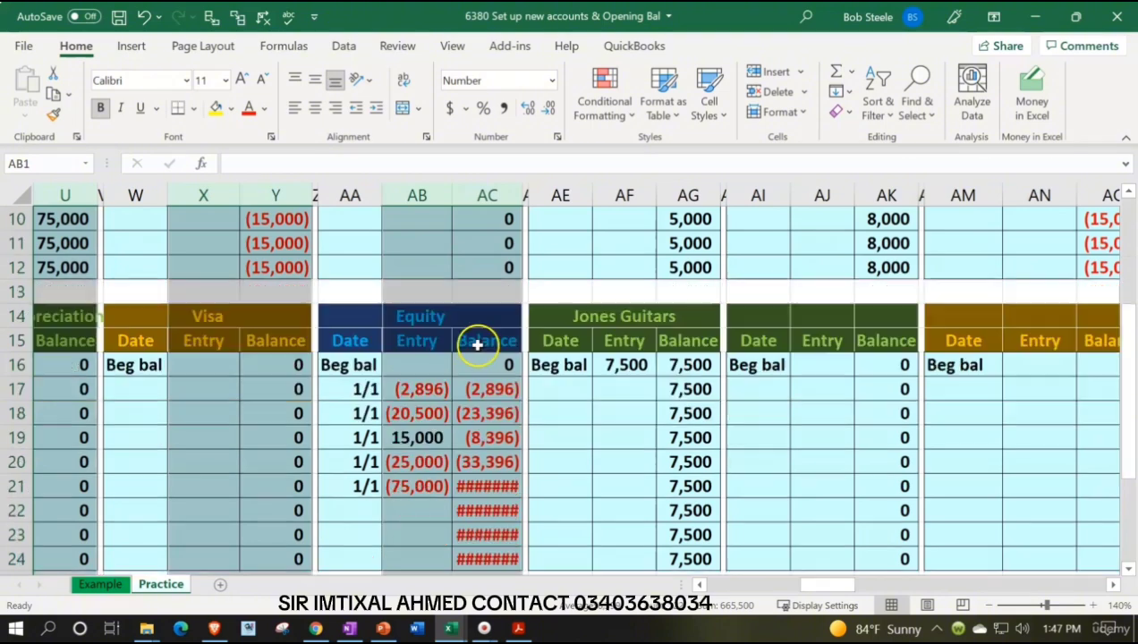
pyautogui.doubleClick(523, 196)
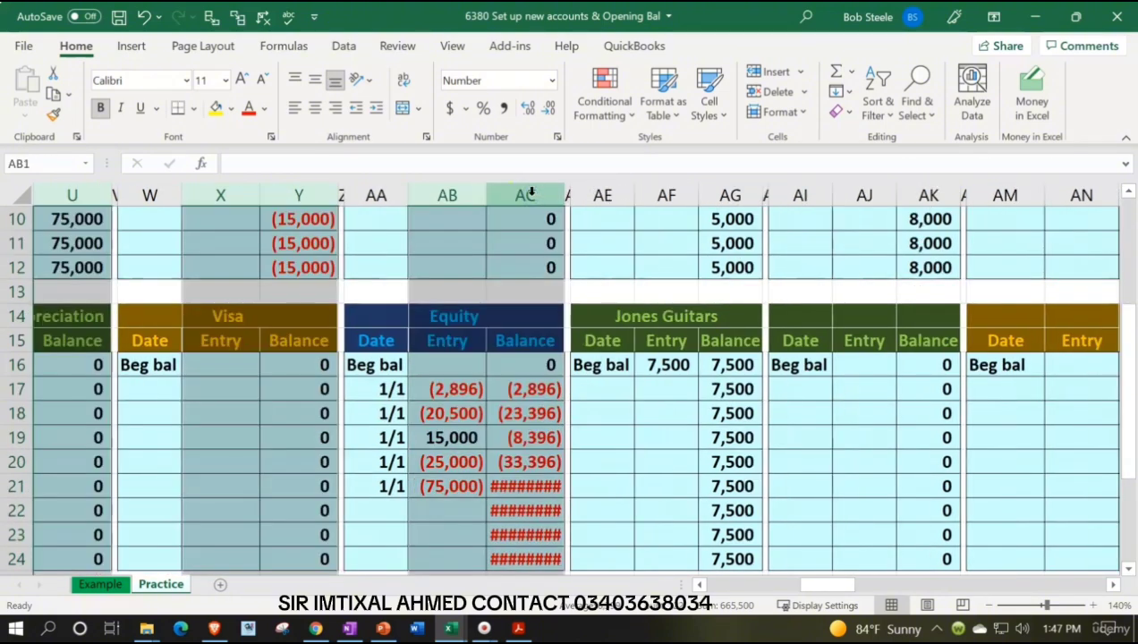
pyautogui.doubleClick(561, 188)
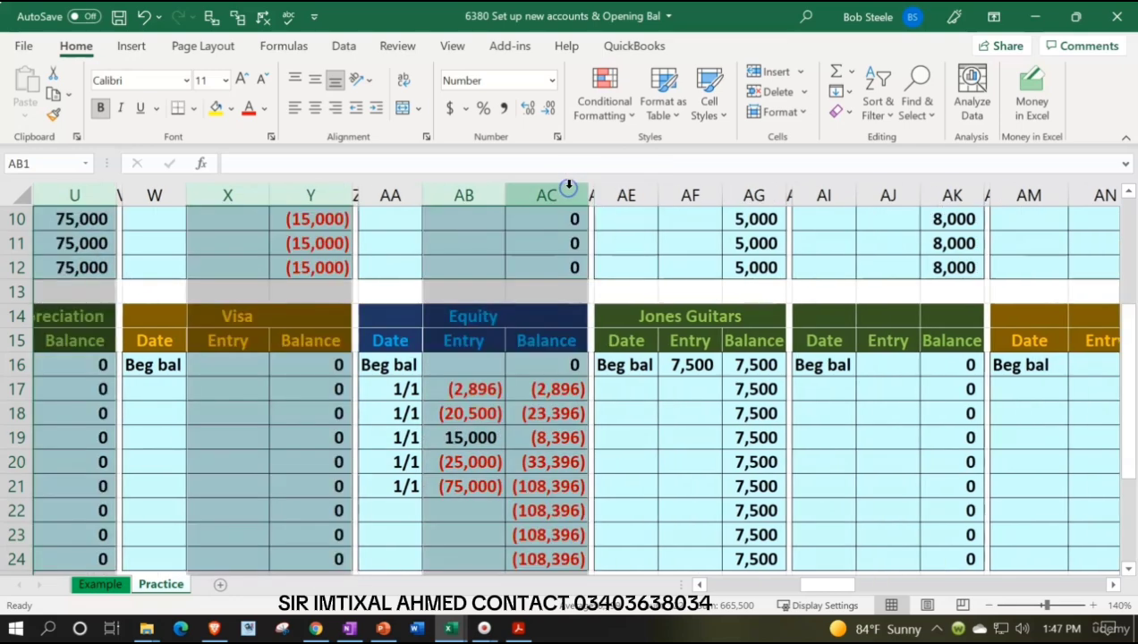
pyautogui.click(508, 436)
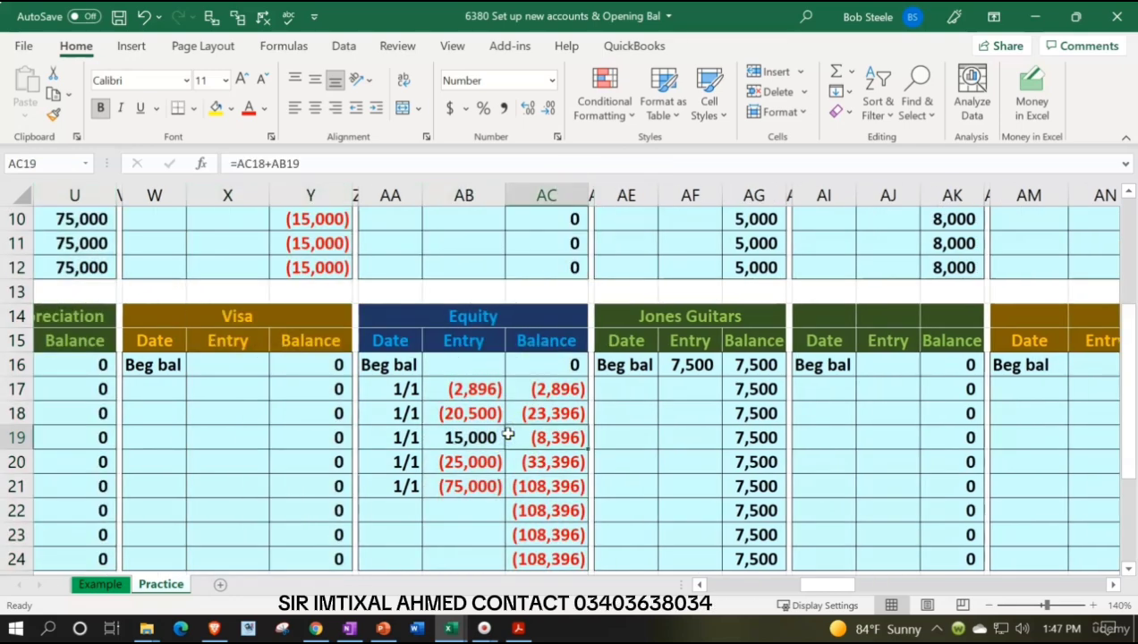
# Return to the next free journal row at A17 and check the Accumulated Depreciation balance in the Beginning Balances Trial Balance PDF.
pyautogui.scroll(2, 508, 435)
pyautogui.click(475, 346)
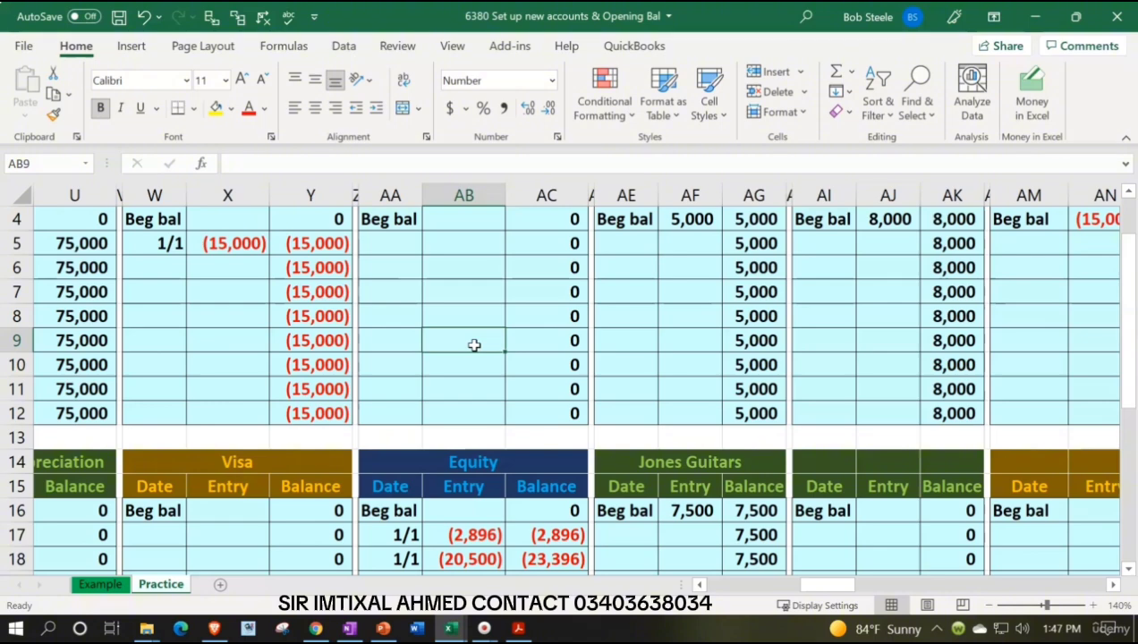
pyautogui.press('Left')
pyautogui.press('Left')
pyautogui.press('Left')
pyautogui.press('Left')
pyautogui.press('Left')
pyautogui.press('Left')
pyautogui.press('Left')
pyautogui.press('Left')
pyautogui.press('Left')
pyautogui.press('Left')
pyautogui.press('Left')
pyautogui.press('Left')
pyautogui.press('Left')
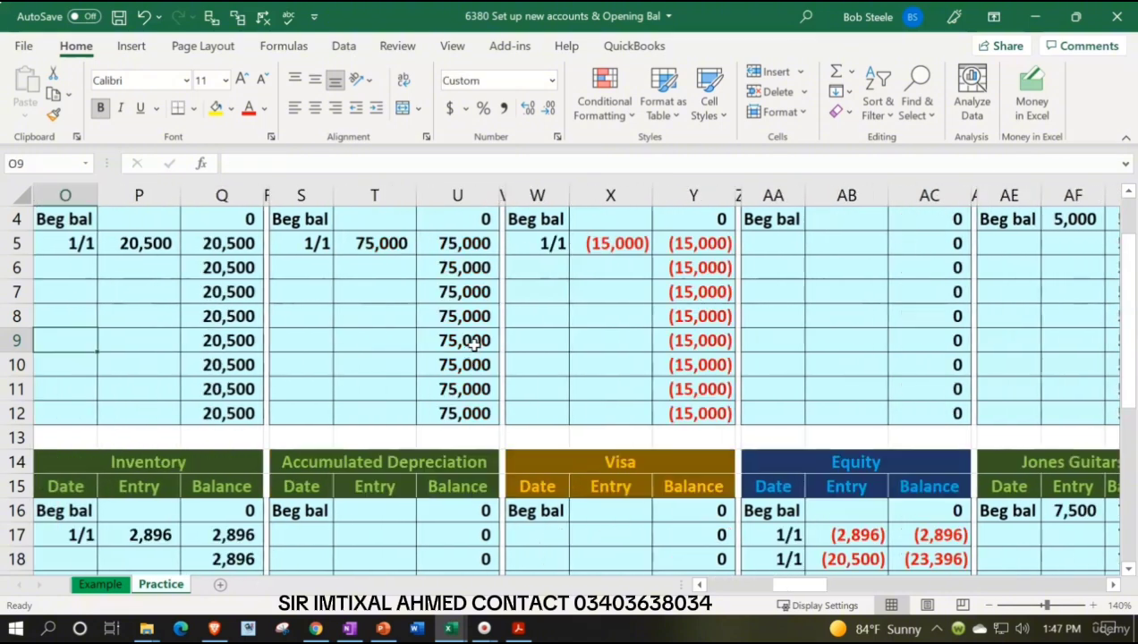
pyautogui.press('Left')
pyautogui.press('Left')
pyautogui.press('Left')
pyautogui.press('Left')
pyautogui.press('Left')
pyautogui.press('Left')
pyautogui.press('Left')
pyautogui.press('Left')
pyautogui.press('Left')
pyautogui.press('Left')
pyautogui.press('Left')
pyautogui.press('Left')
pyautogui.press('Left')
pyautogui.press('Left')
pyautogui.press('Down')
pyautogui.press('Down')
pyautogui.press('Down')
pyautogui.press('Down')
pyautogui.press('Down')
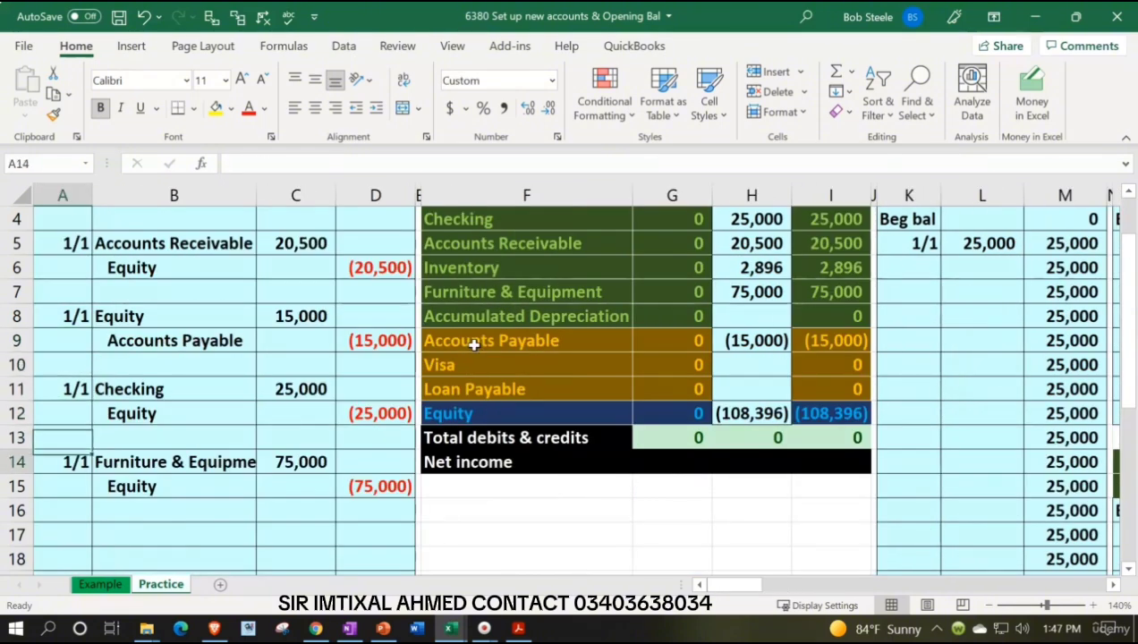
pyautogui.press('Down')
pyautogui.press('Down')
pyautogui.press('Down')
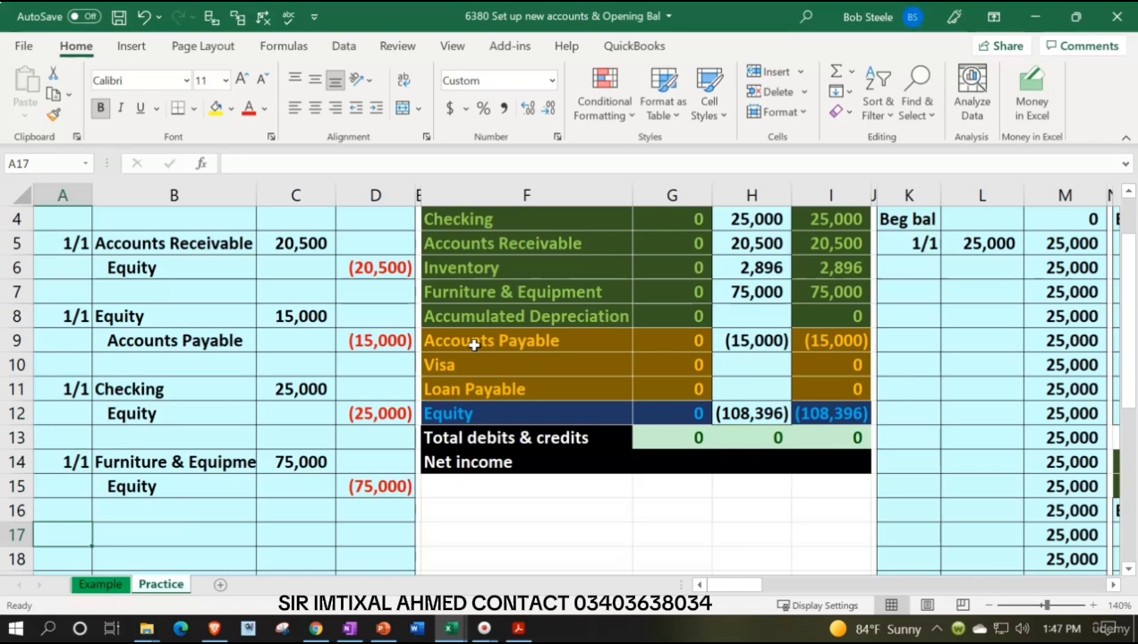
pyautogui.scroll(-1, 474, 344)
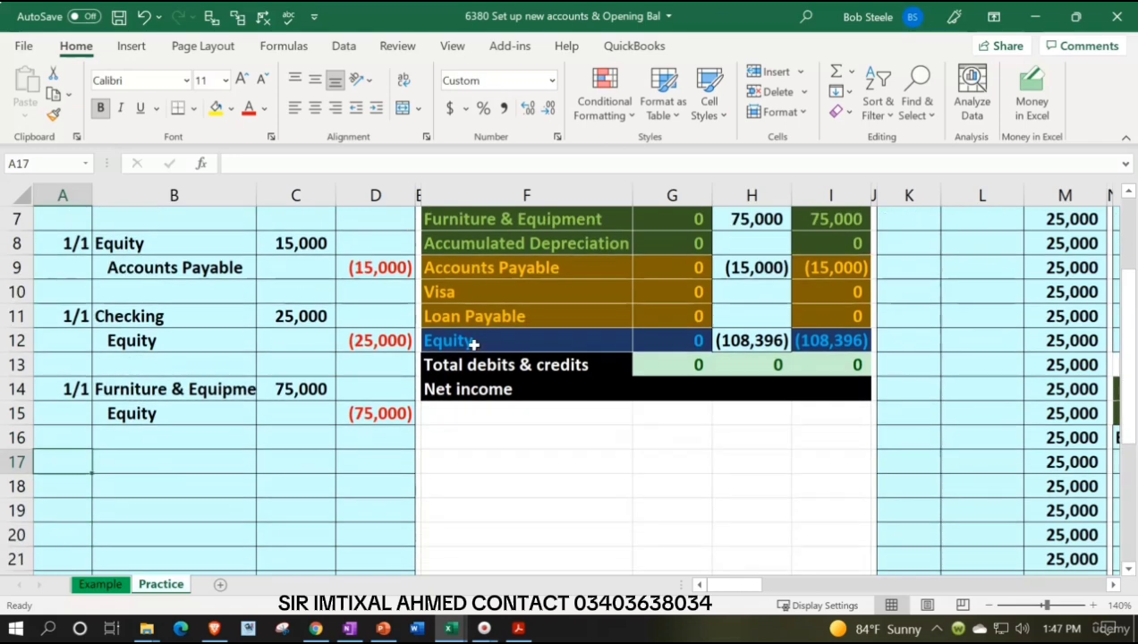
pyautogui.click(521, 629)
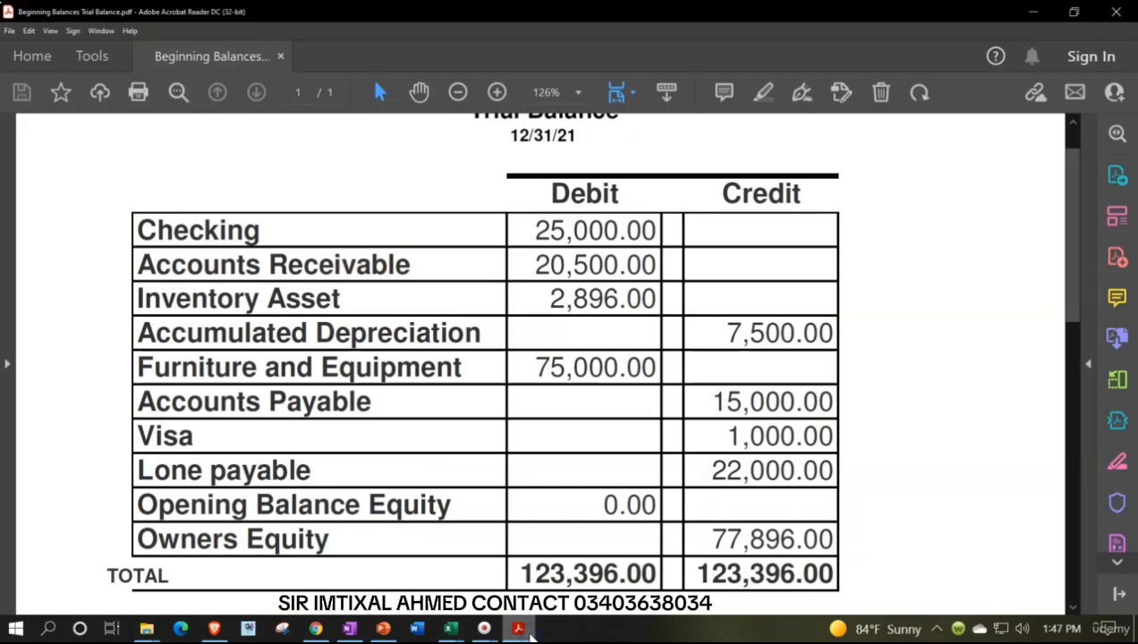
pyautogui.click(715, 360)
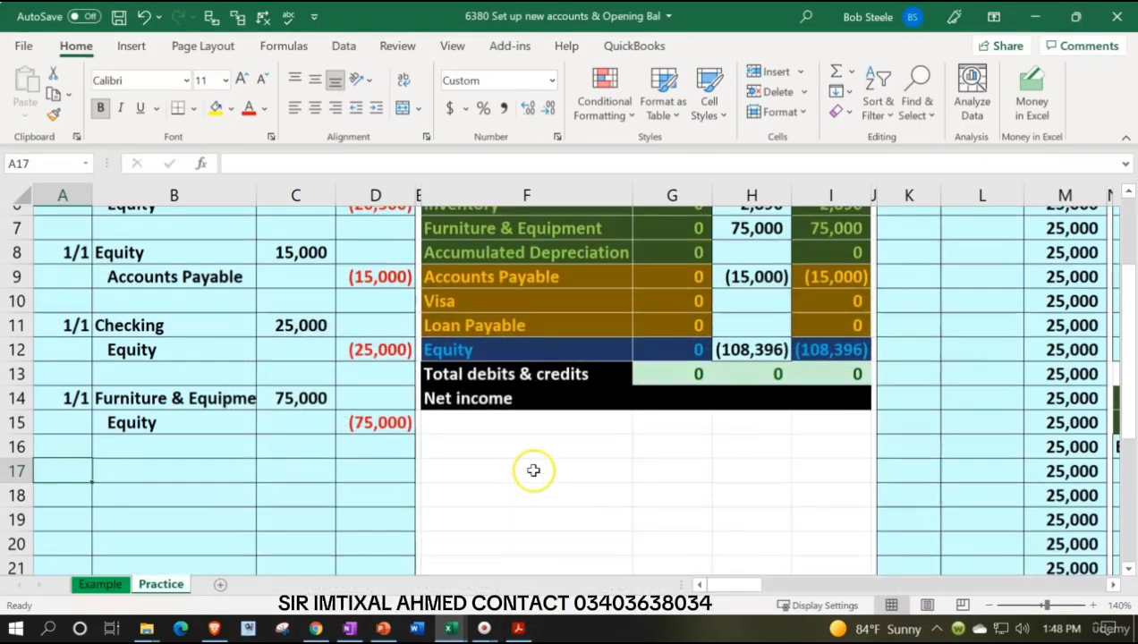
# Enter 1/1 as the date of the new journal entry in A17.
pyautogui.scroll(1, 559, 317)
pyautogui.scroll(-2, 364, 470)
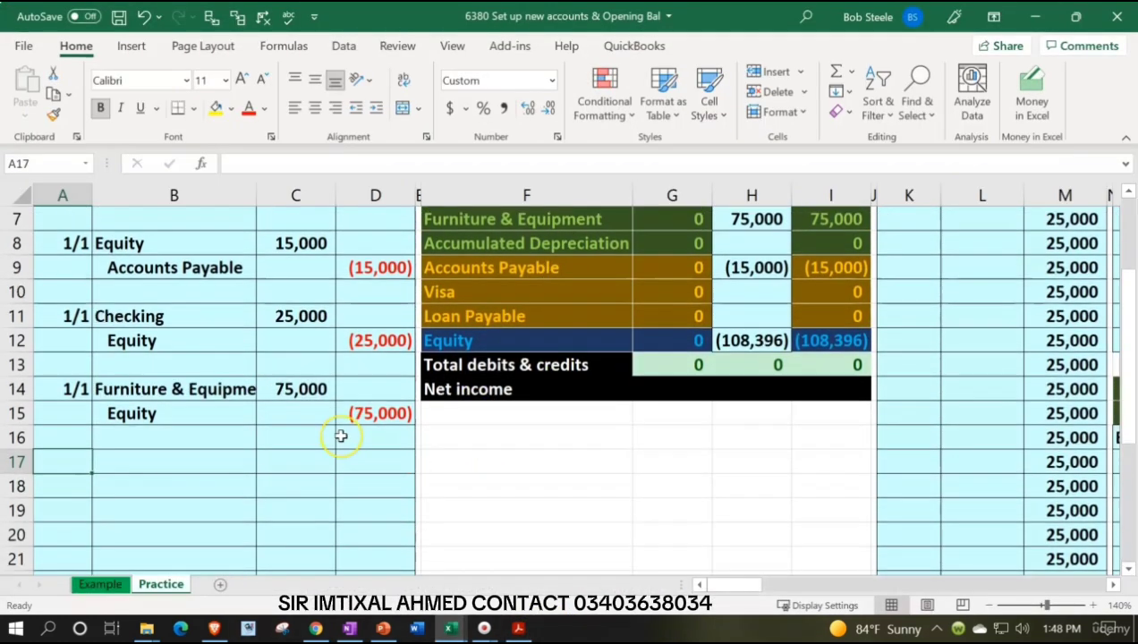
pyautogui.write('1/1')
pyautogui.press('Return')
# Add Equity as the debit account in B17 by referencing trial balance cell F12.
pyautogui.press('Up')
pyautogui.press('Right')
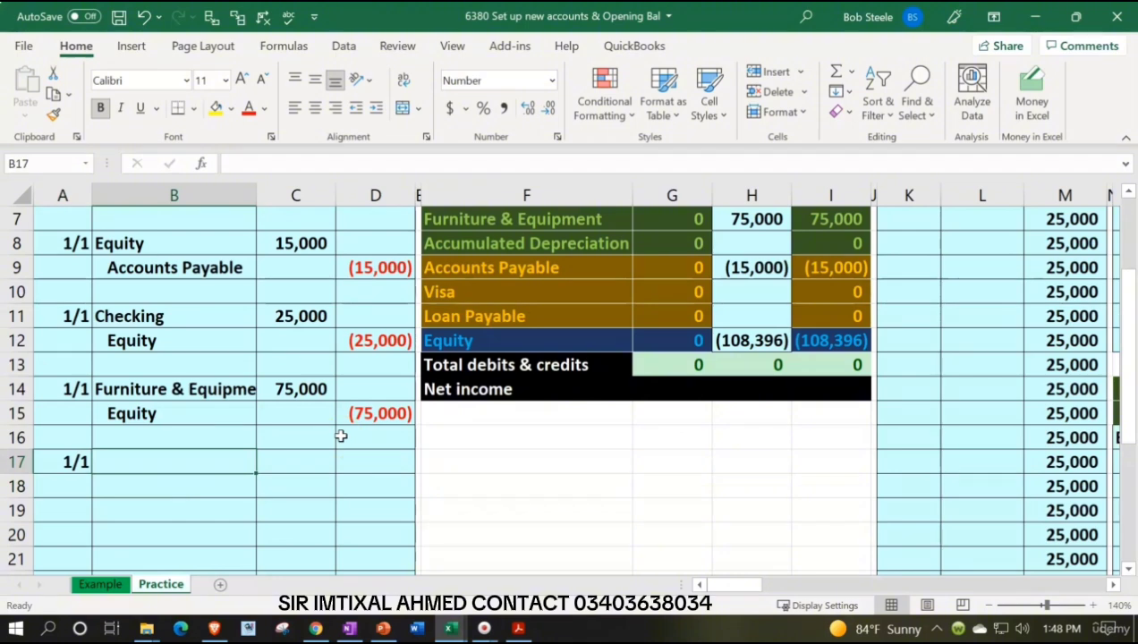
pyautogui.write('=')
pyautogui.press('Right')
pyautogui.press('Right')
pyautogui.press('Right')
pyautogui.press('Right')
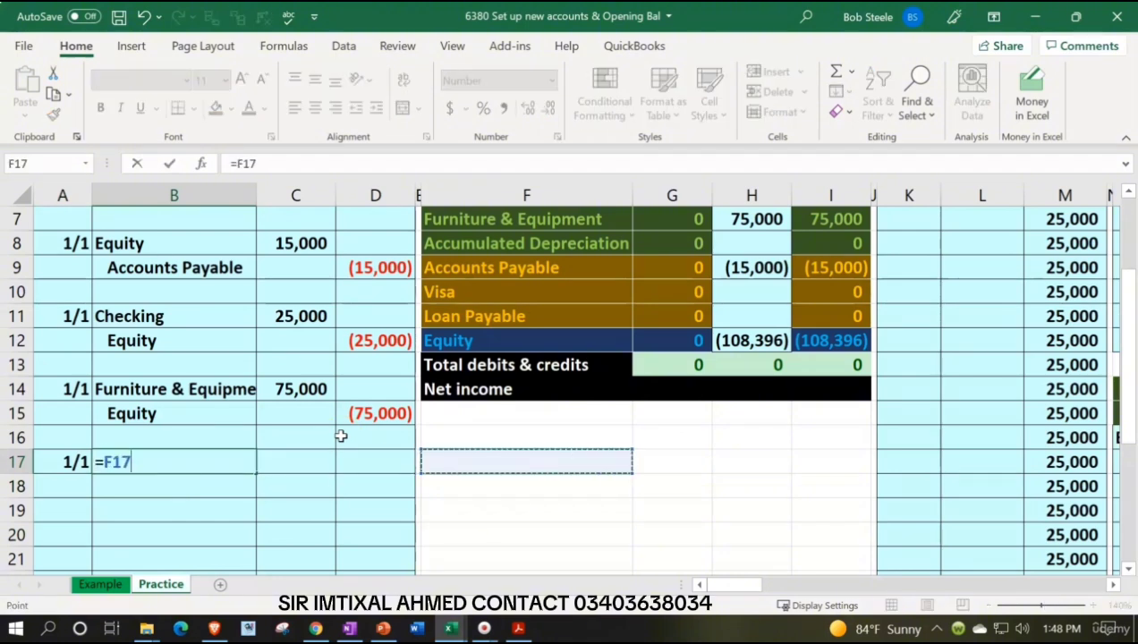
pyautogui.press('Up')
pyautogui.press('Up')
pyautogui.press('Up')
pyautogui.press('Up')
pyautogui.press('Up')
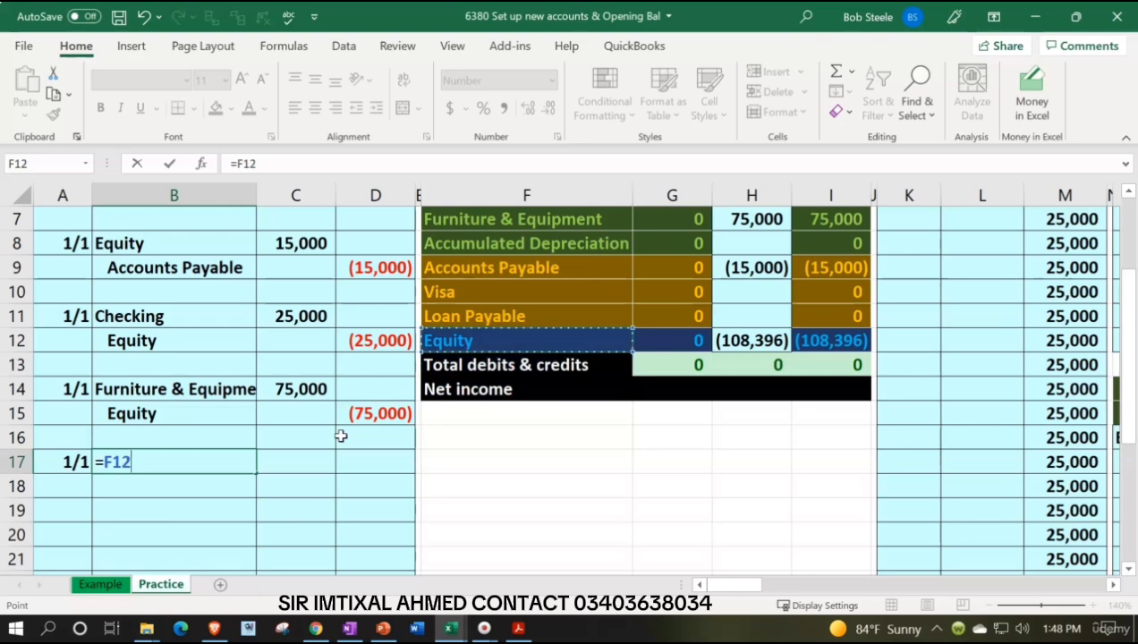
pyautogui.press('Return')
# Add Accumulated Depreciation as the credit account in B18 by referencing F8, and indent it.
pyautogui.write('=')
pyautogui.press('Right')
pyautogui.press('Right')
pyautogui.press('Right')
pyautogui.press('Right')
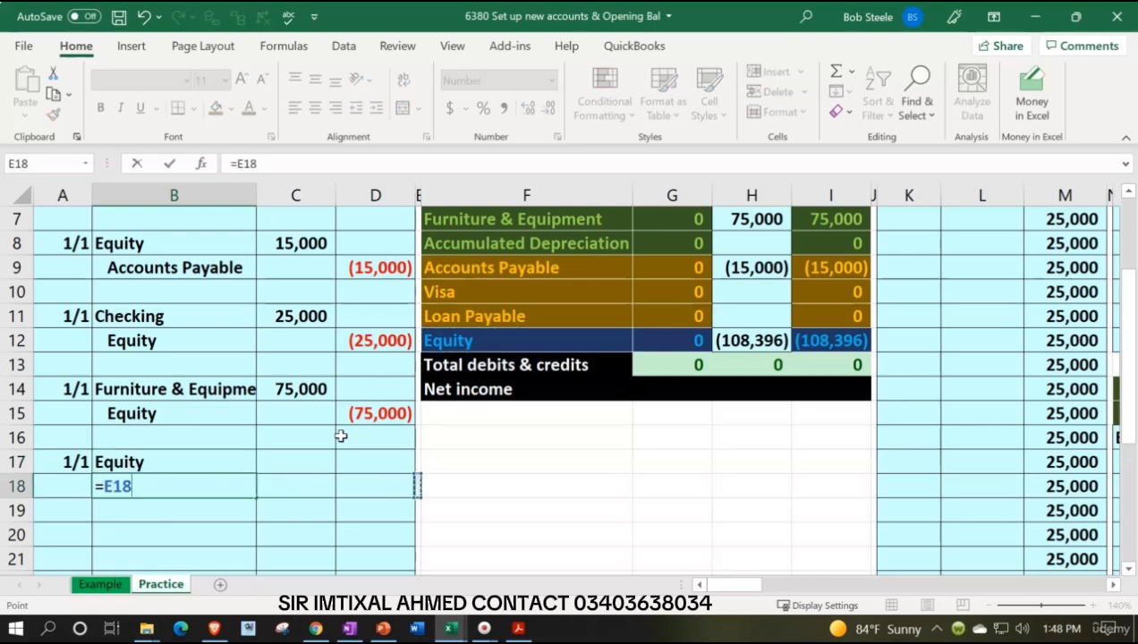
pyautogui.press('Up')
pyautogui.press('Up')
pyautogui.press('Up')
pyautogui.press('Up')
pyautogui.press('Up')
pyautogui.press('Up')
pyautogui.press('Up')
pyautogui.press('Up')
pyautogui.press('Up')
pyautogui.press('Up')
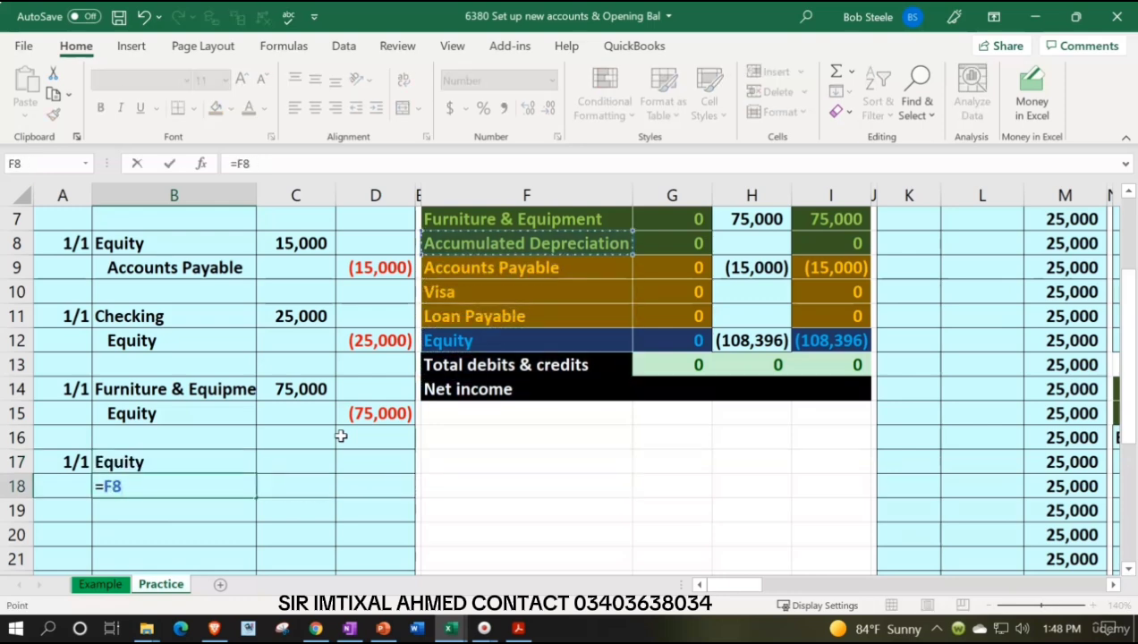
pyautogui.hotkey('ctrl', 'Return')
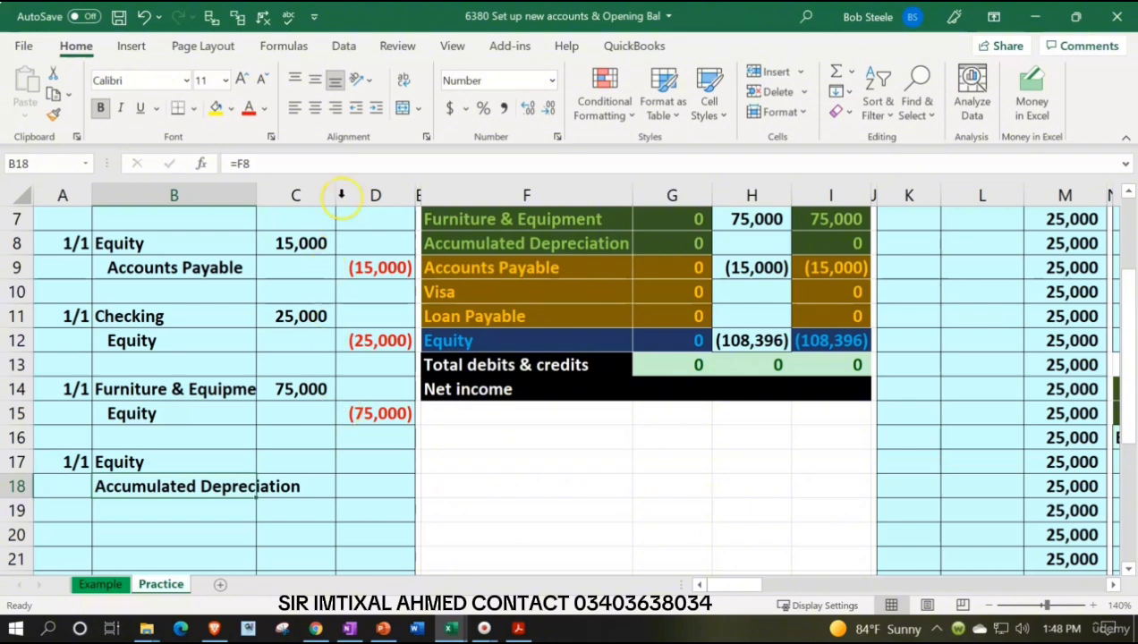
pyautogui.click(374, 107)
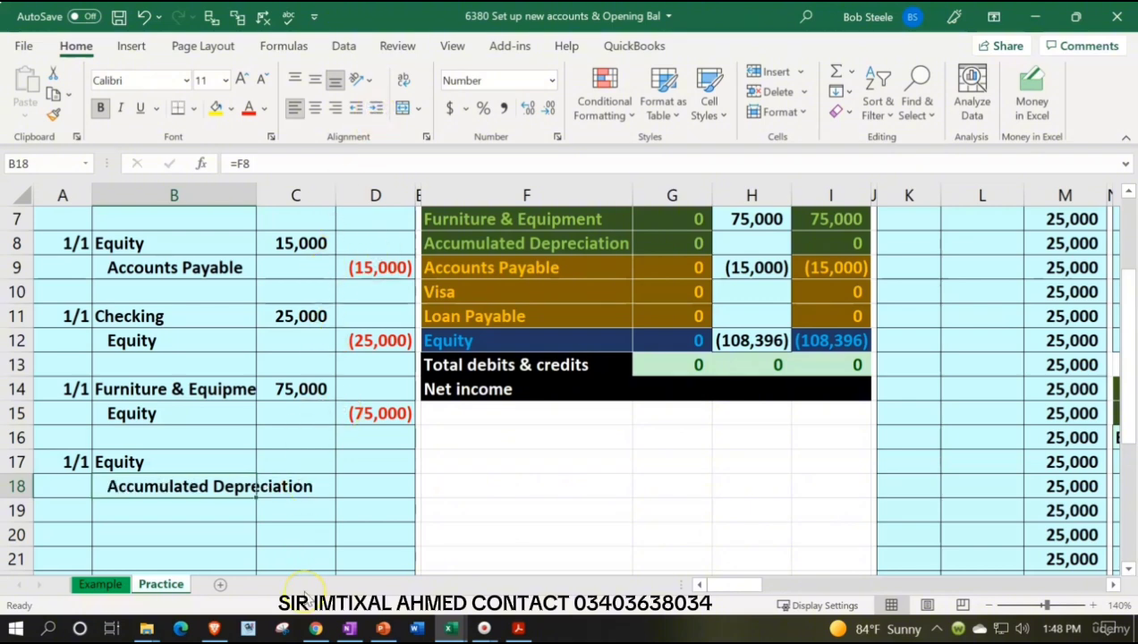
# Enter the 7,500 Equity debit in C17 and the Accumulated Depreciation credit in D18 as the negative of C17.
pyautogui.press('Up')
pyautogui.press('Right')
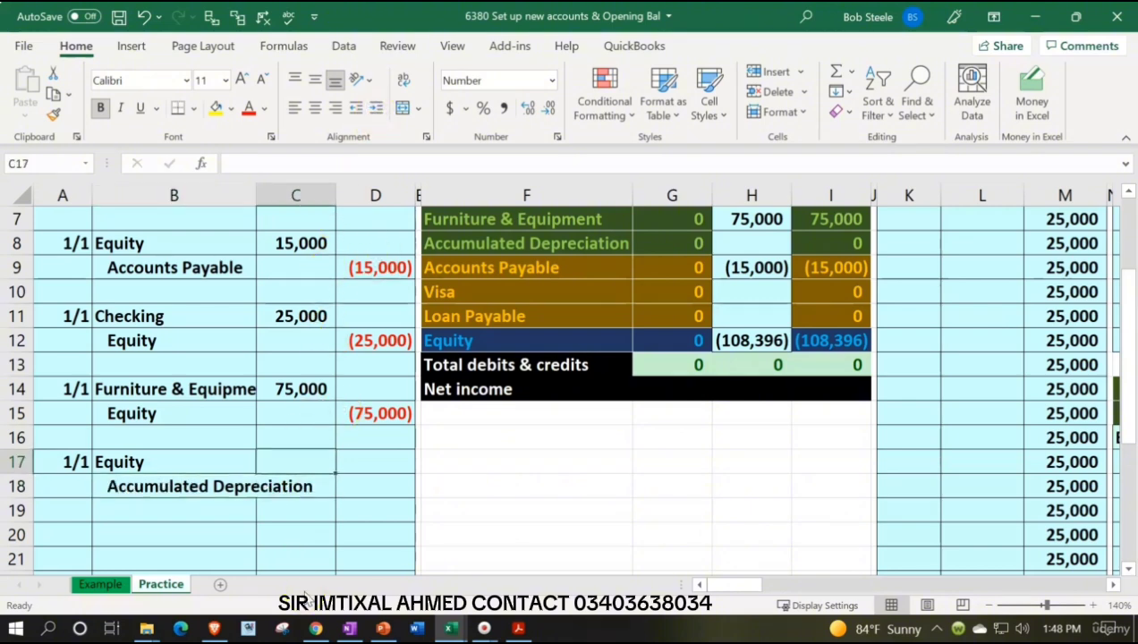
pyautogui.write('7,500')
pyautogui.press('Return')
pyautogui.press('Right')
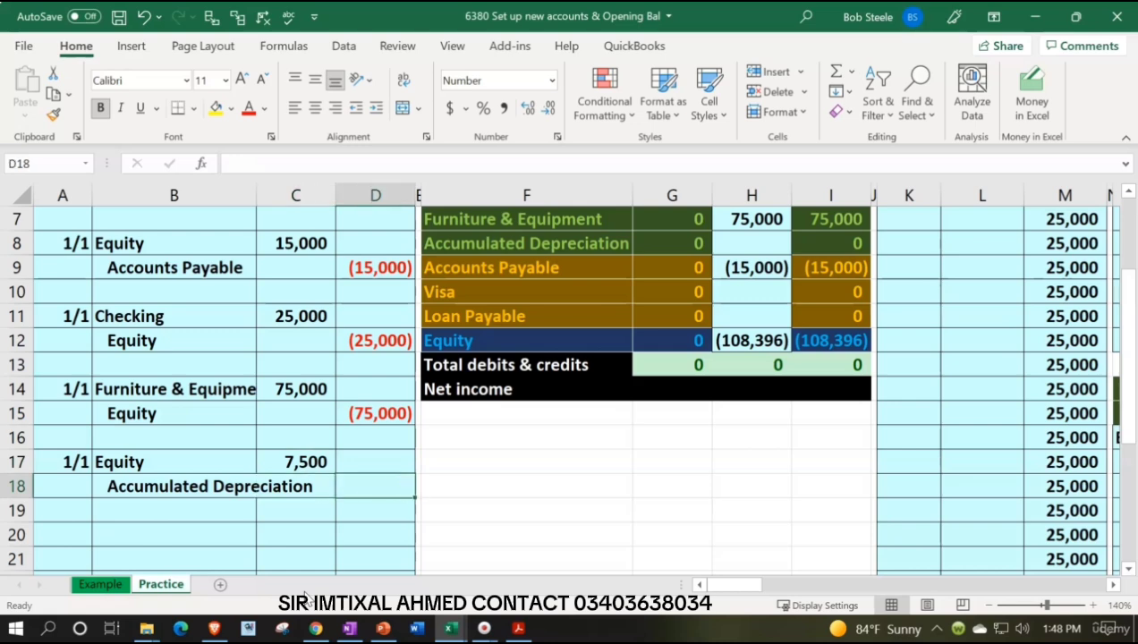
pyautogui.write('-')
pyautogui.press('Up')
pyautogui.press('Left')
pyautogui.press('Return')
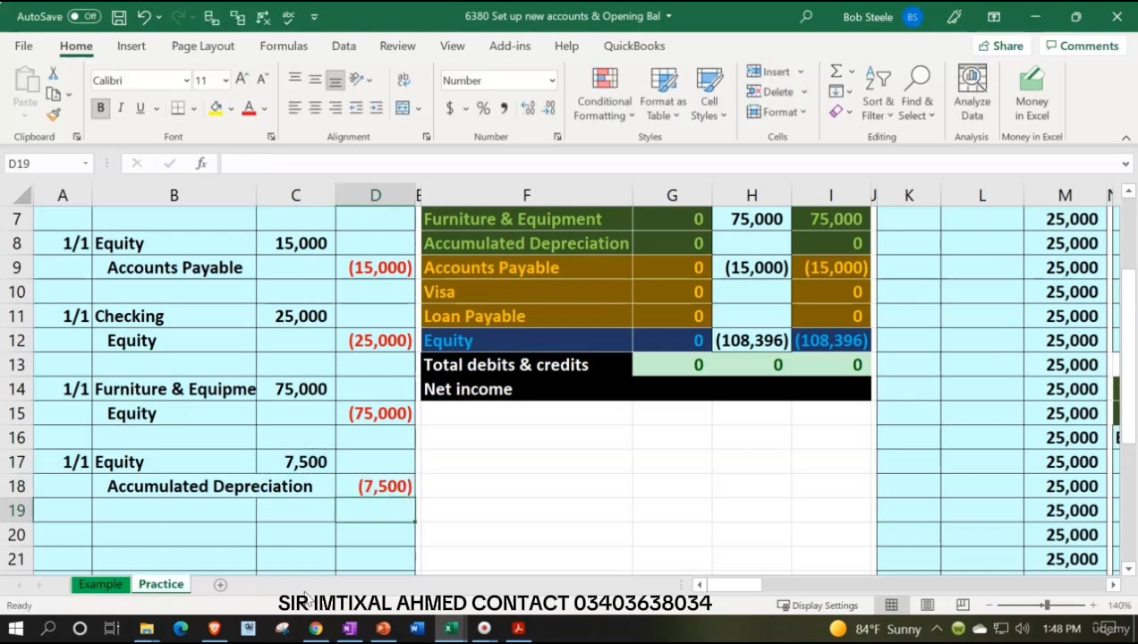
# Post the Equity debit to the trial balance by adding C17 to the Equity entries formula in H12.
pyautogui.press('Left')
pyautogui.press('Left')
pyautogui.press('Left')
pyautogui.press('Up')
pyautogui.press('Up')
pyautogui.press('Right')
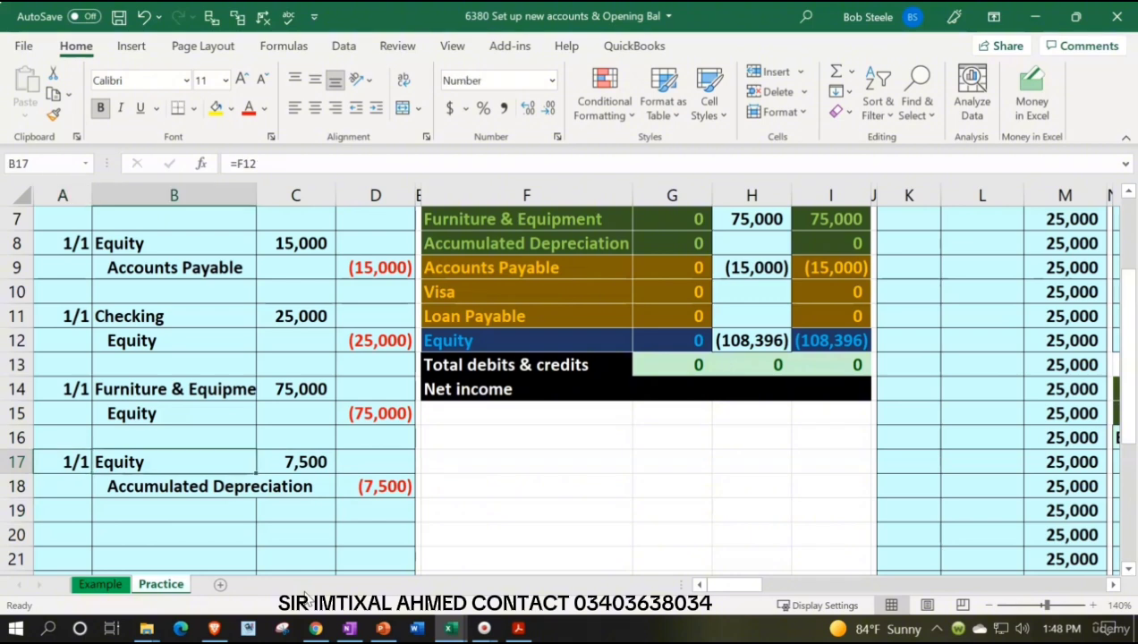
pyautogui.press('Up')
pyautogui.press('Up')
pyautogui.press('Up')
pyautogui.press('Up')
pyautogui.press('Up')
pyautogui.press('Right')
pyautogui.press('Right')
pyautogui.press('Right')
pyautogui.press('Right')
pyautogui.press('Right')
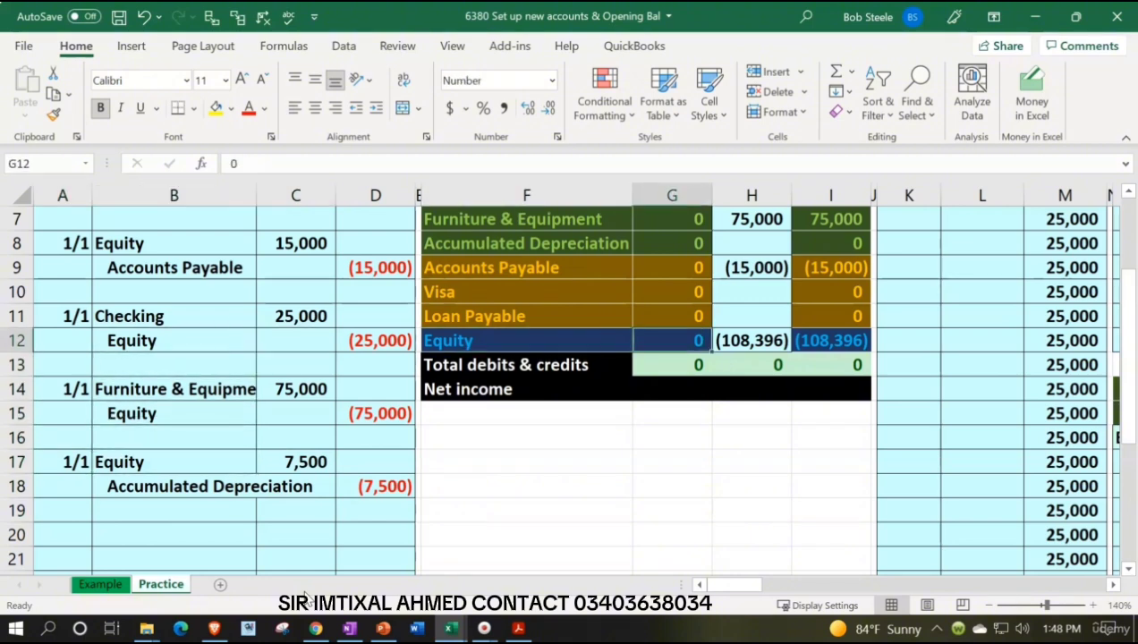
pyautogui.press('Right')
pyautogui.press('F2')
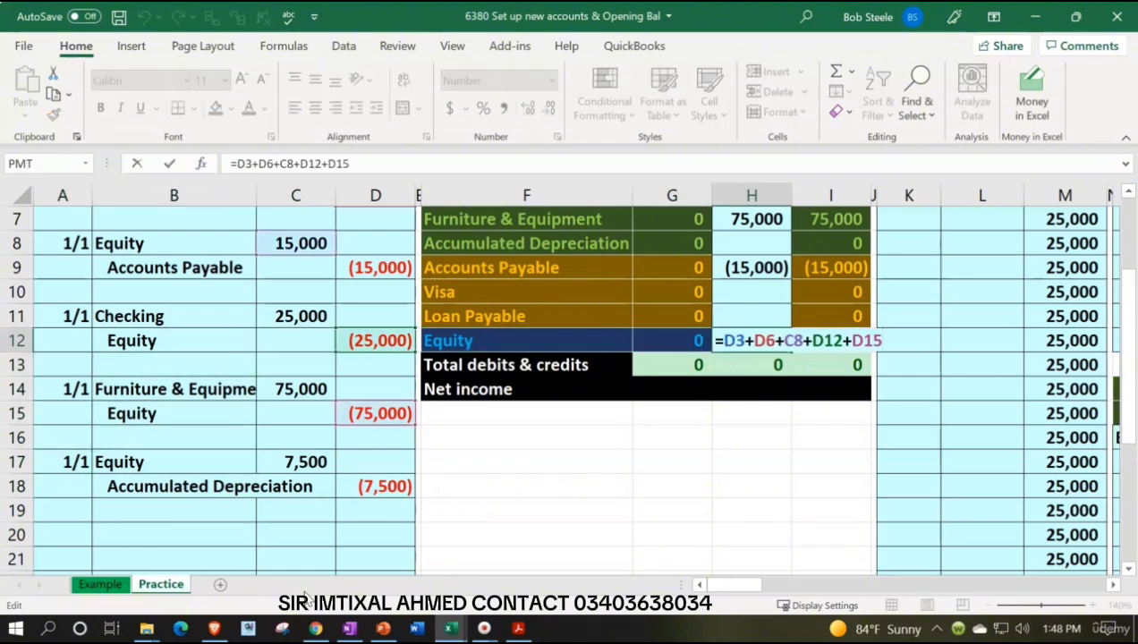
pyautogui.write('+')
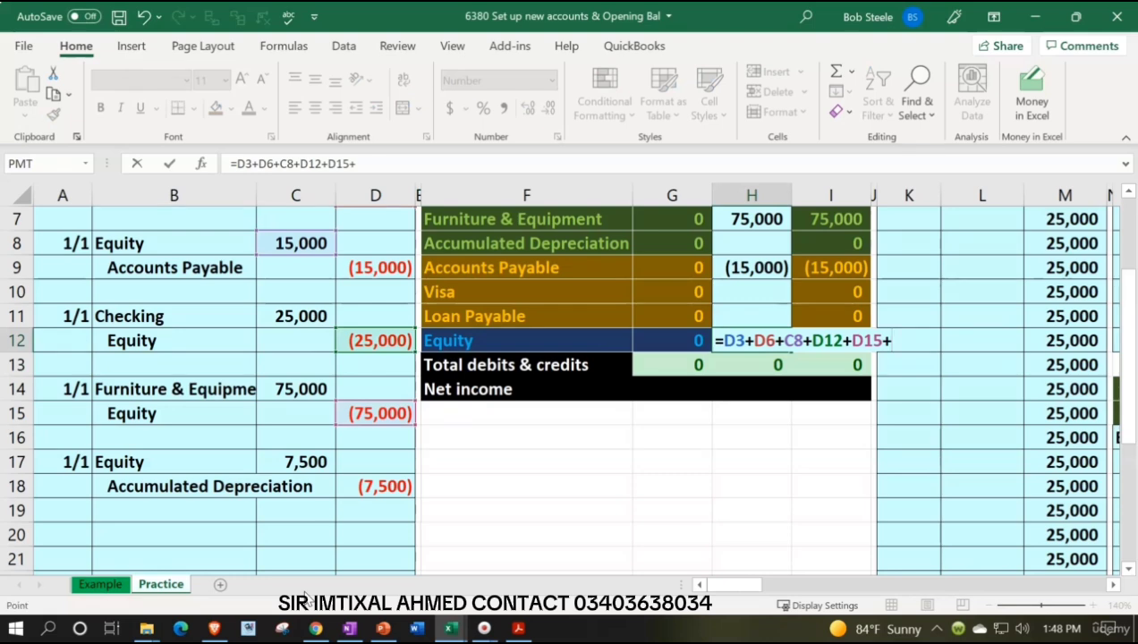
pyautogui.press('Down')
pyautogui.press('Down')
pyautogui.press('Down')
pyautogui.press('Down')
pyautogui.press('Left')
pyautogui.press('Left')
pyautogui.press('Left')
pyautogui.press('Left')
pyautogui.press('Left')
pyautogui.press('Down')
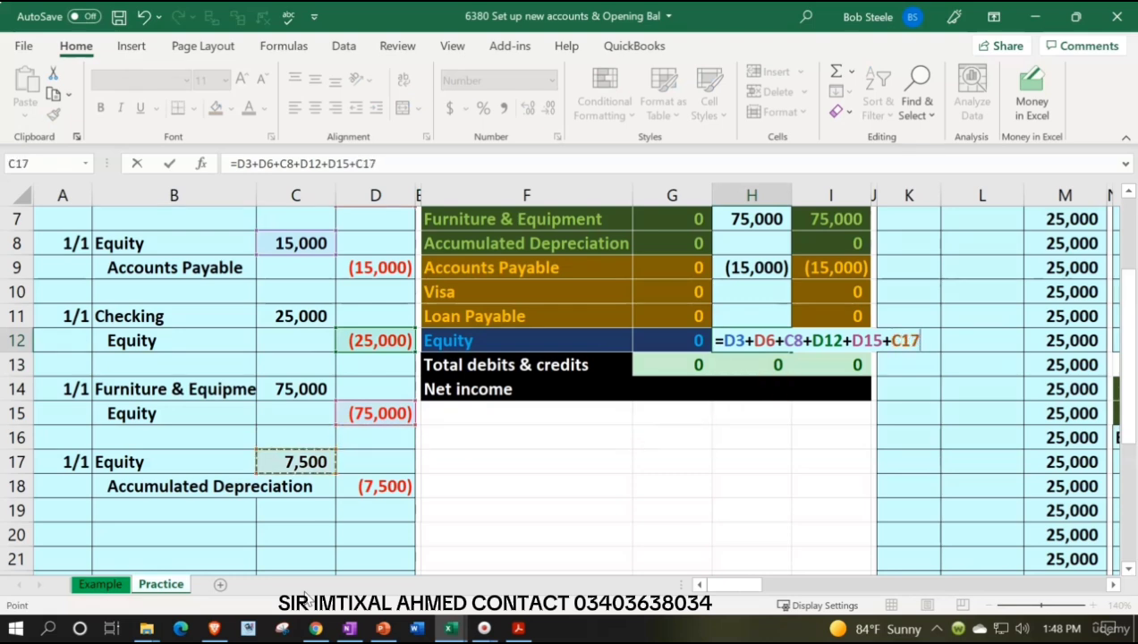
pyautogui.press('Return')
# Post the Accumulated Depreciation credit to the trial balance by referencing journal cell D18 in H8.
pyautogui.press('Down')
pyautogui.press('Down')
pyautogui.press('Down')
pyautogui.press('Down')
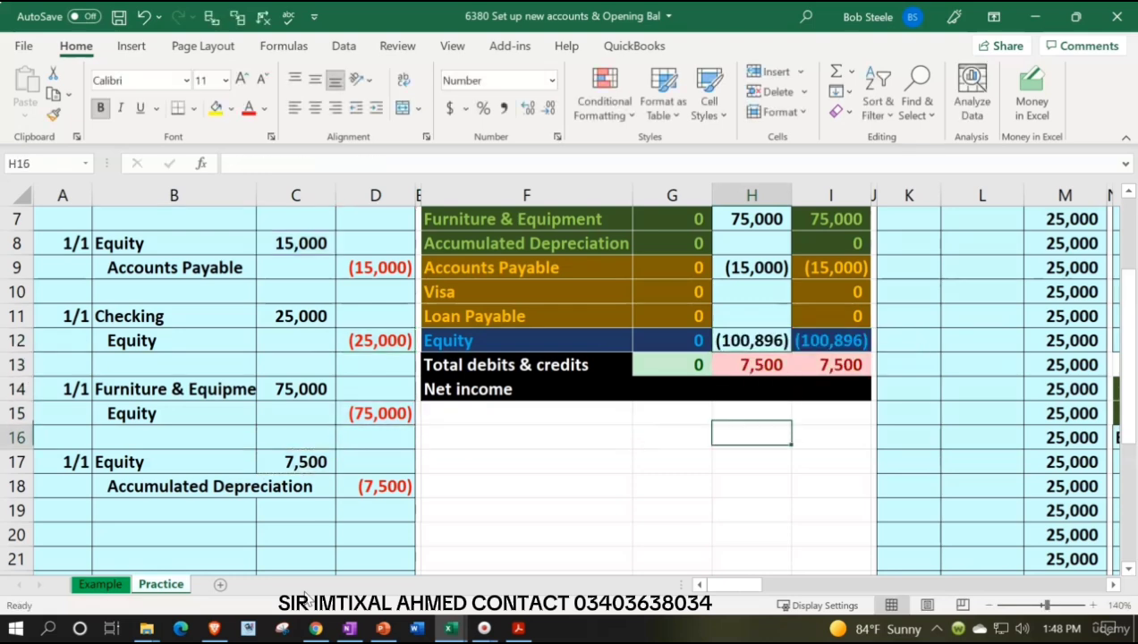
pyautogui.press('Left')
pyautogui.press('Left')
pyautogui.press('Left')
pyautogui.press('Left')
pyautogui.press('Left')
pyautogui.press('Down')
pyautogui.press('Left')
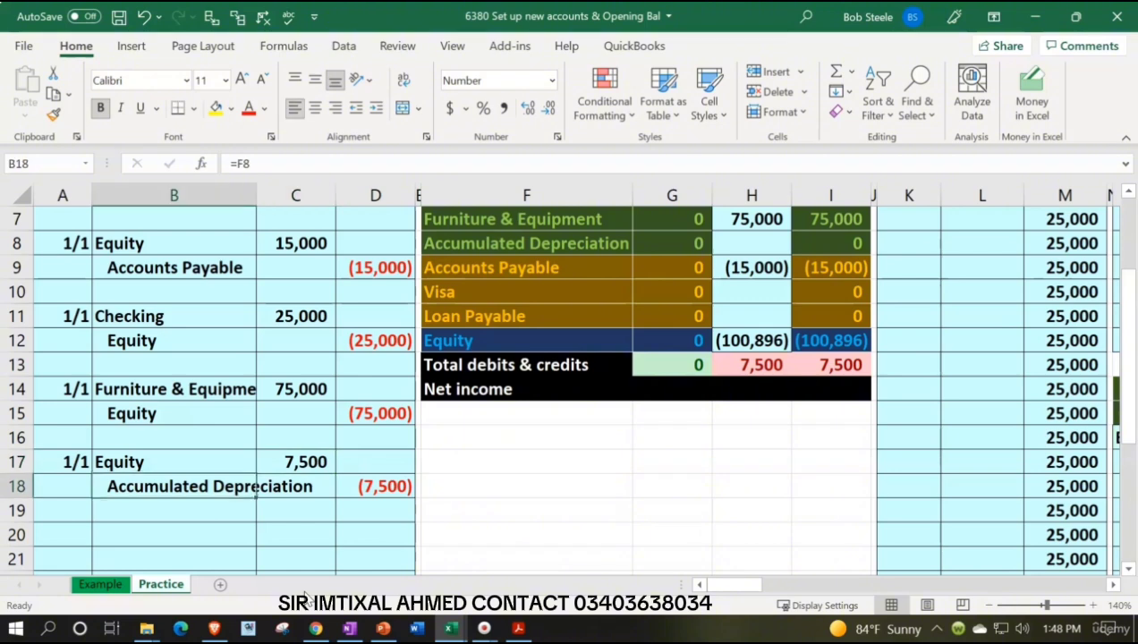
pyautogui.press('Right')
pyautogui.press('Right')
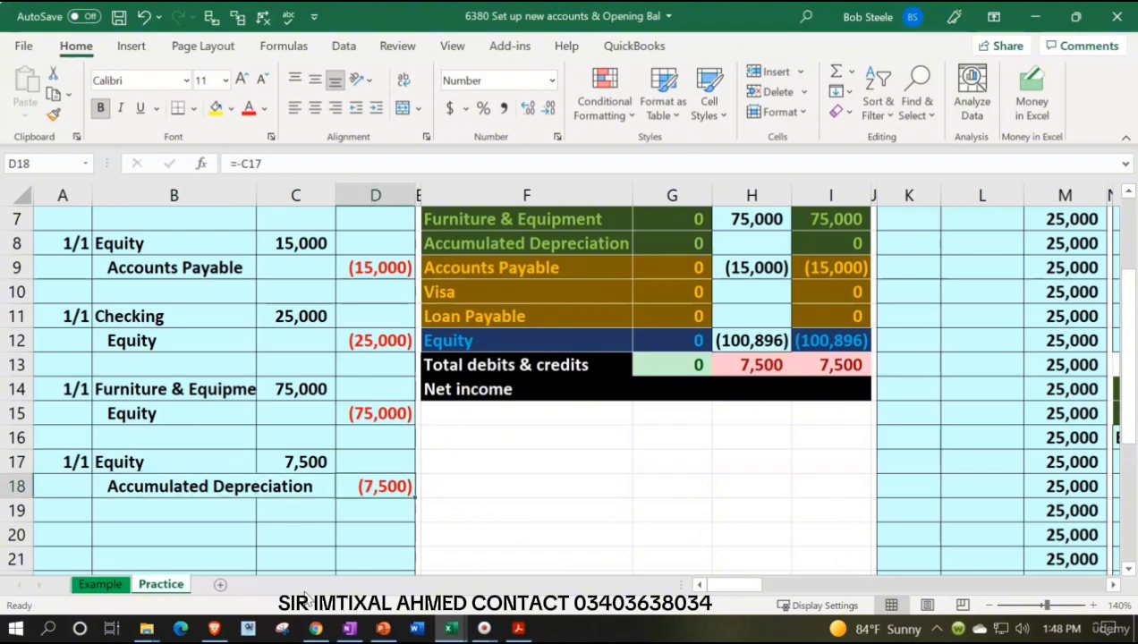
pyautogui.press('Up')
pyautogui.press('Up')
pyautogui.press('Up')
pyautogui.press('Up')
pyautogui.press('Up')
pyautogui.press('Up')
pyautogui.press('Up')
pyautogui.press('Up')
pyautogui.press('Up')
pyautogui.press('Up')
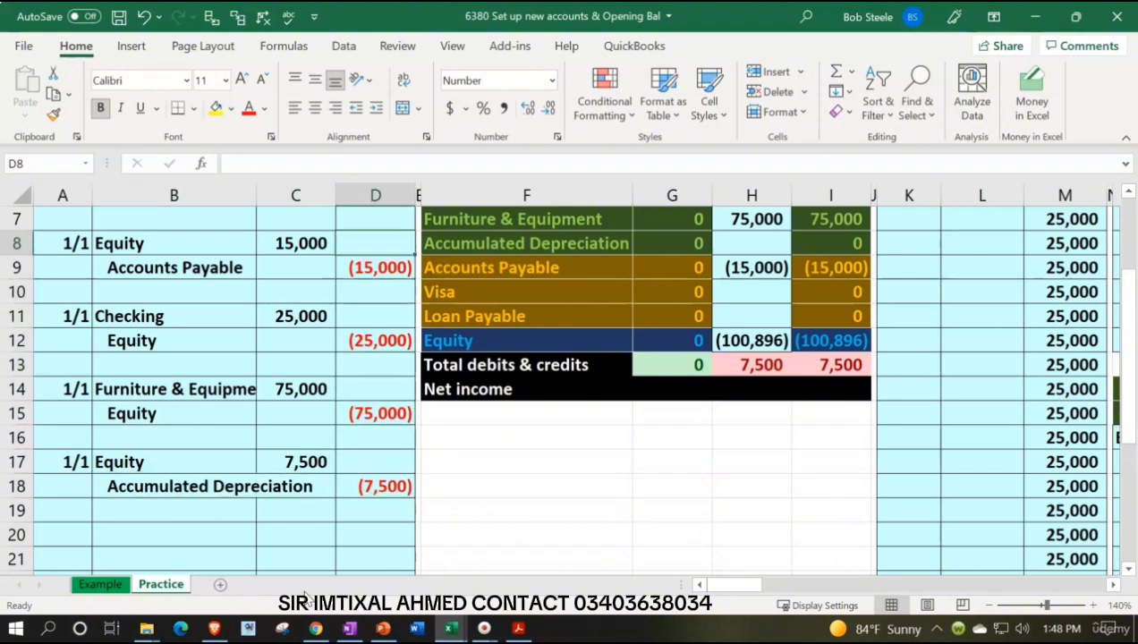
pyautogui.press('Right')
pyautogui.press('Right')
pyautogui.press('Right')
pyautogui.press('Right')
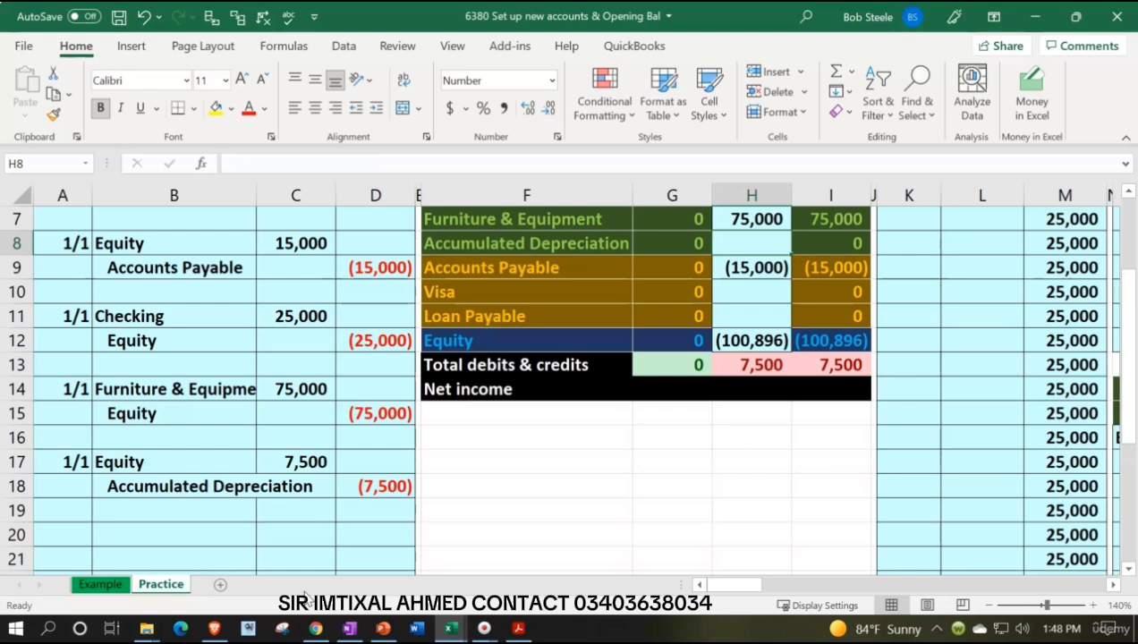
pyautogui.write('=')
pyautogui.press('Down')
pyautogui.press('Down')
pyautogui.press('Down')
pyautogui.press('Down')
pyautogui.press('Down')
pyautogui.press('Down')
pyautogui.press('Down')
pyautogui.press('Down')
pyautogui.press('Down')
pyautogui.press('Down')
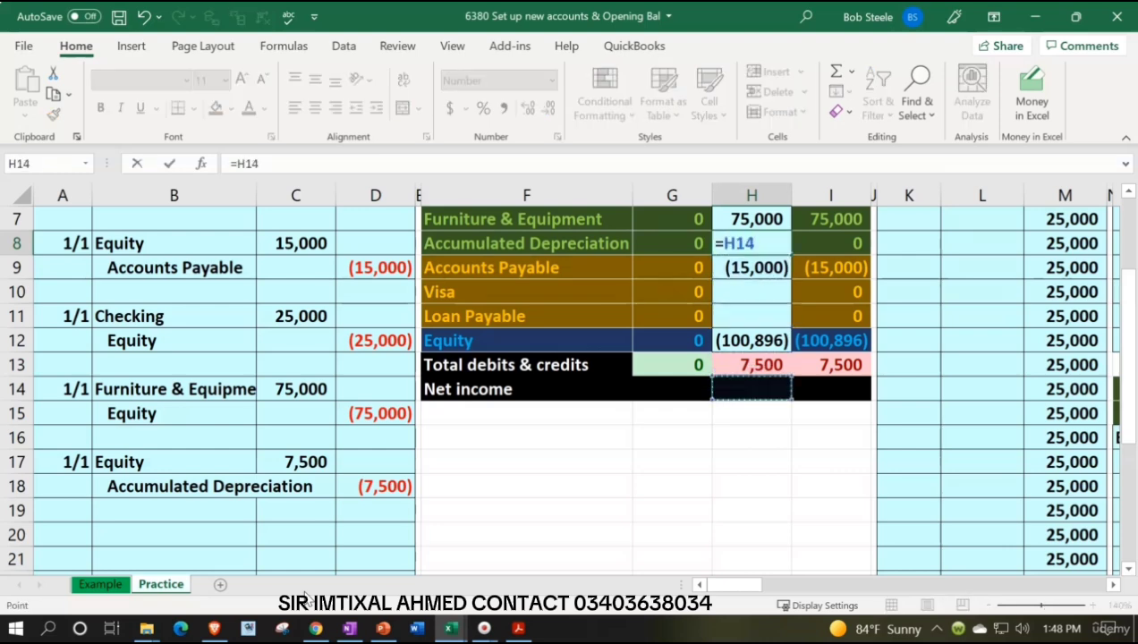
pyautogui.press('Left')
pyautogui.press('Left')
pyautogui.press('Left')
pyautogui.press('Left')
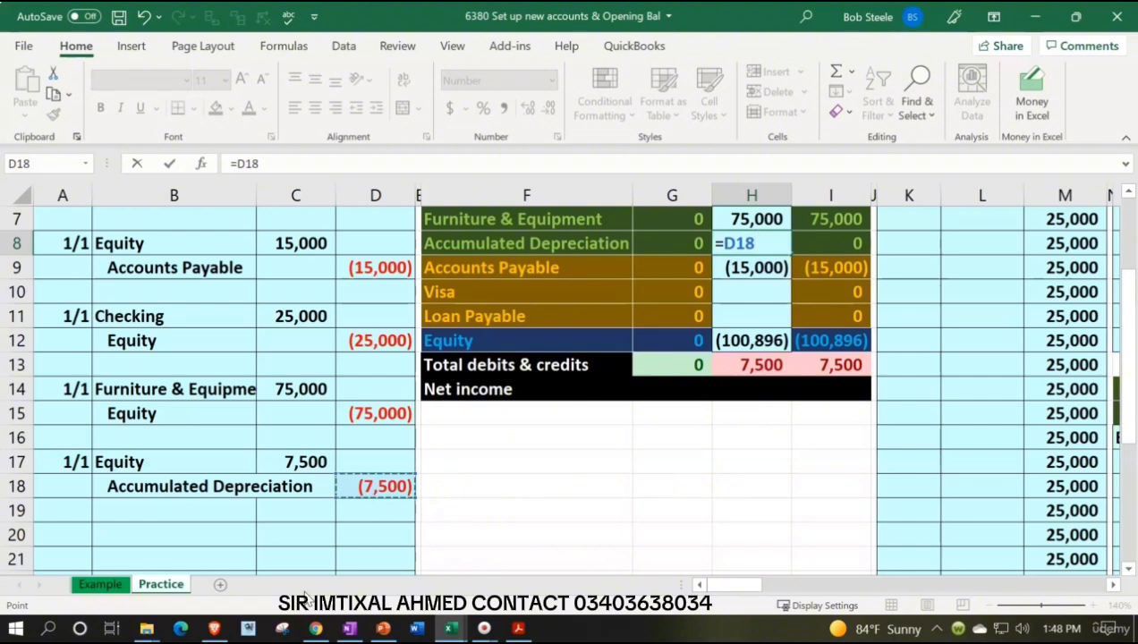
pyautogui.press('Return')
# Review the posted trial balance entries and the journal's Equity debit line in B17:C17.
pyautogui.scroll(2, 580, 523)
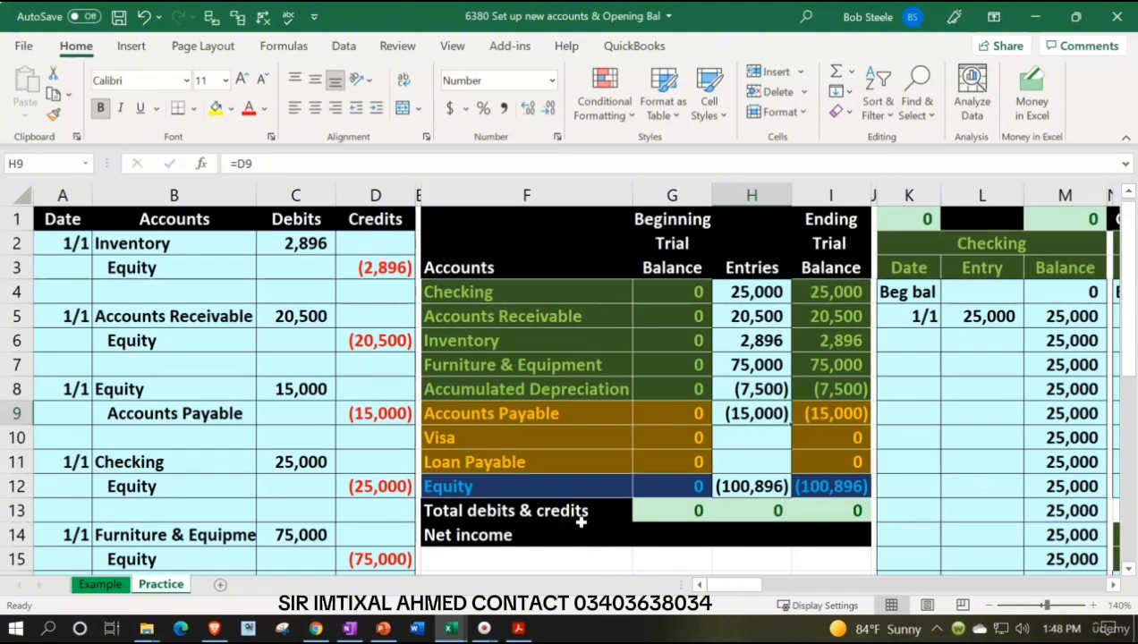
pyautogui.scroll(-2, 581, 524)
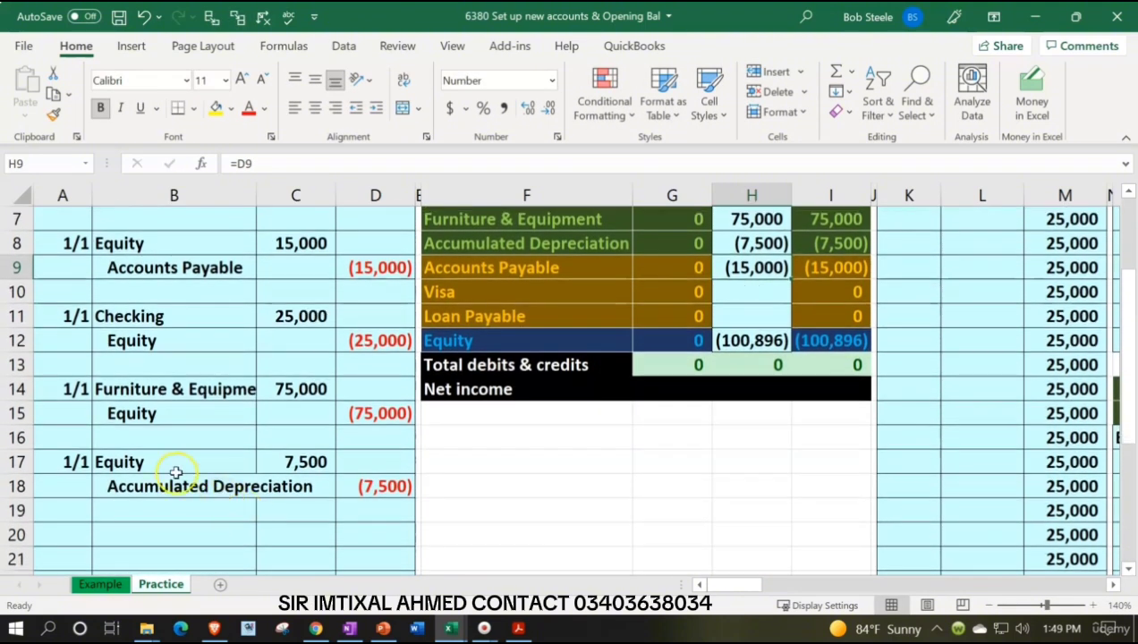
pyautogui.moveTo(168, 466); pyautogui.dragTo(277, 464)
pyautogui.moveTo(277, 465); pyautogui.dragTo(279, 464)
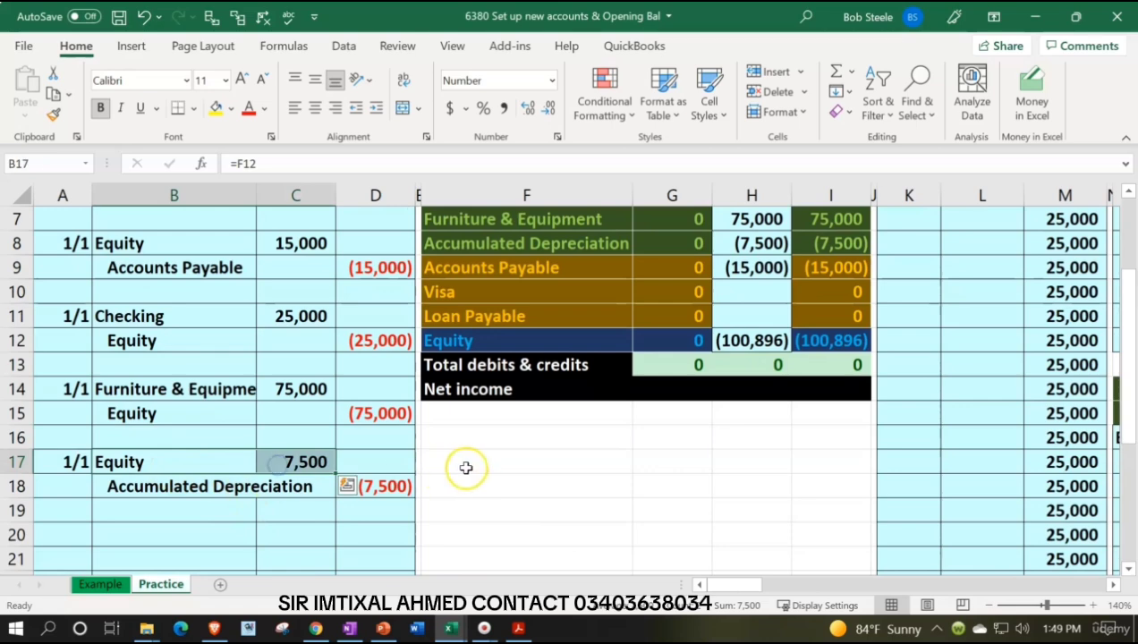
# Enter the date 1/1 for the next Equity general ledger line in AA22.
pyautogui.scroll(2, 484, 485)
pyautogui.click(597, 406)
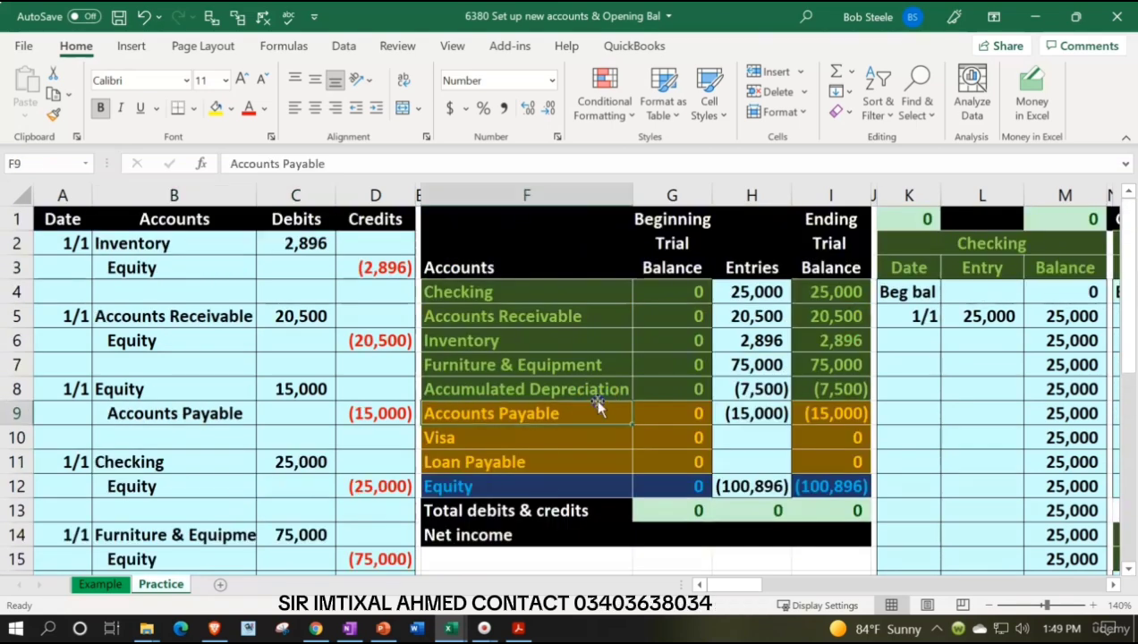
pyautogui.press('Right')
pyautogui.press('Right')
pyautogui.press('Right')
pyautogui.press('Right')
pyautogui.press('Right')
pyautogui.press('Right')
pyautogui.press('Right')
pyautogui.press('Right')
pyautogui.press('Right')
pyautogui.press('Right')
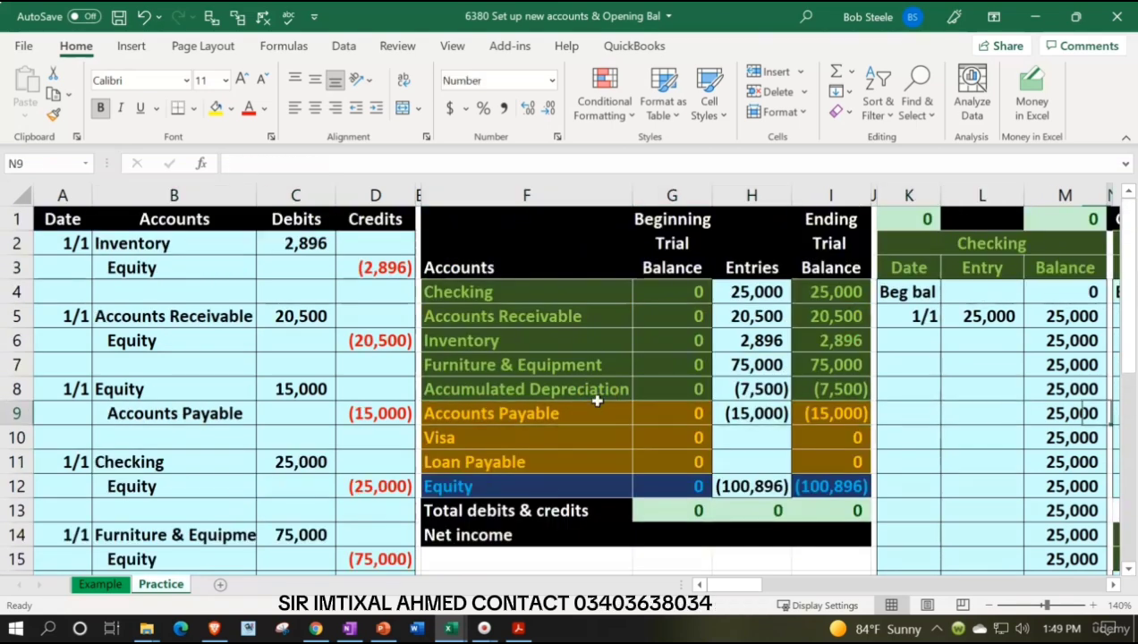
pyautogui.press('Right')
pyautogui.press('Right')
pyautogui.press('Right')
pyautogui.press('Right')
pyautogui.press('Right')
pyautogui.press('Right')
pyautogui.press('Right')
pyautogui.press('Right')
pyautogui.press('Right')
pyautogui.press('Right')
pyautogui.press('Right')
pyautogui.press('Right')
pyautogui.press('Right')
pyautogui.press('Right')
pyautogui.press('Right')
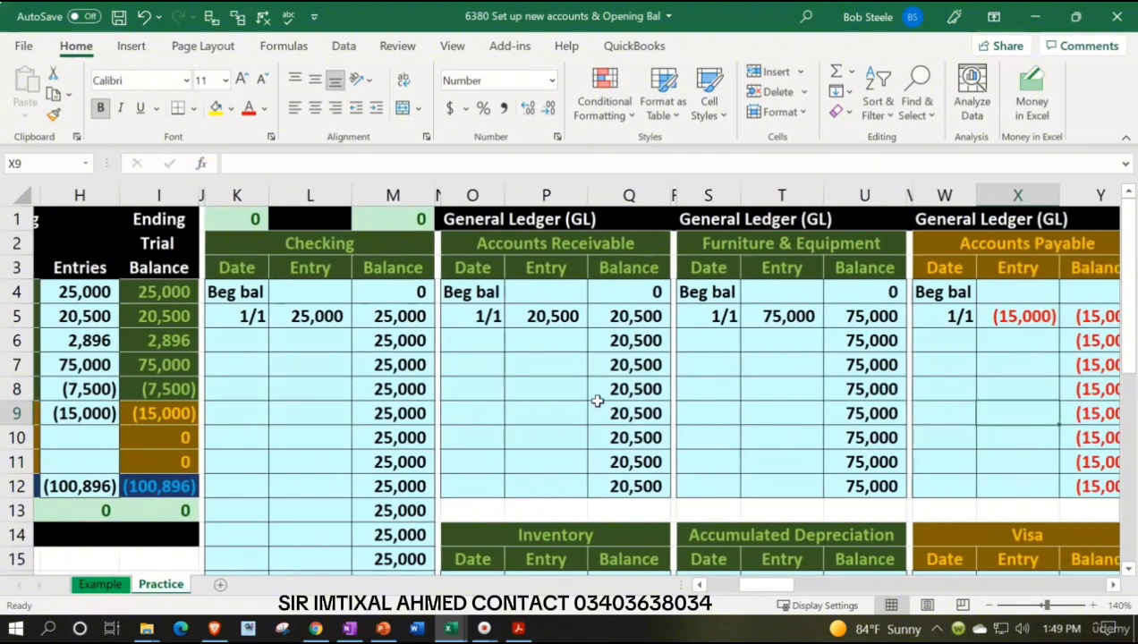
pyautogui.press('Right')
pyautogui.press('Right')
pyautogui.press('Down')
pyautogui.press('Down')
pyautogui.press('Down')
pyautogui.press('Down')
pyautogui.press('Down')
pyautogui.press('Down')
pyautogui.press('Down')
pyautogui.press('Down')
pyautogui.press('Down')
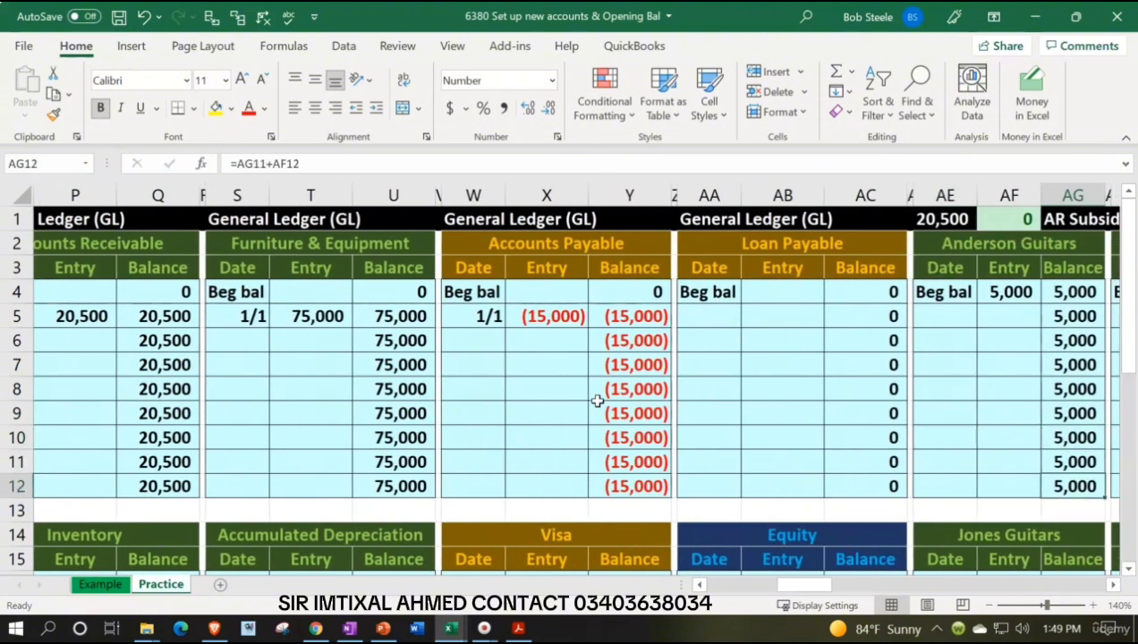
pyautogui.press('Down')
pyautogui.press('Down')
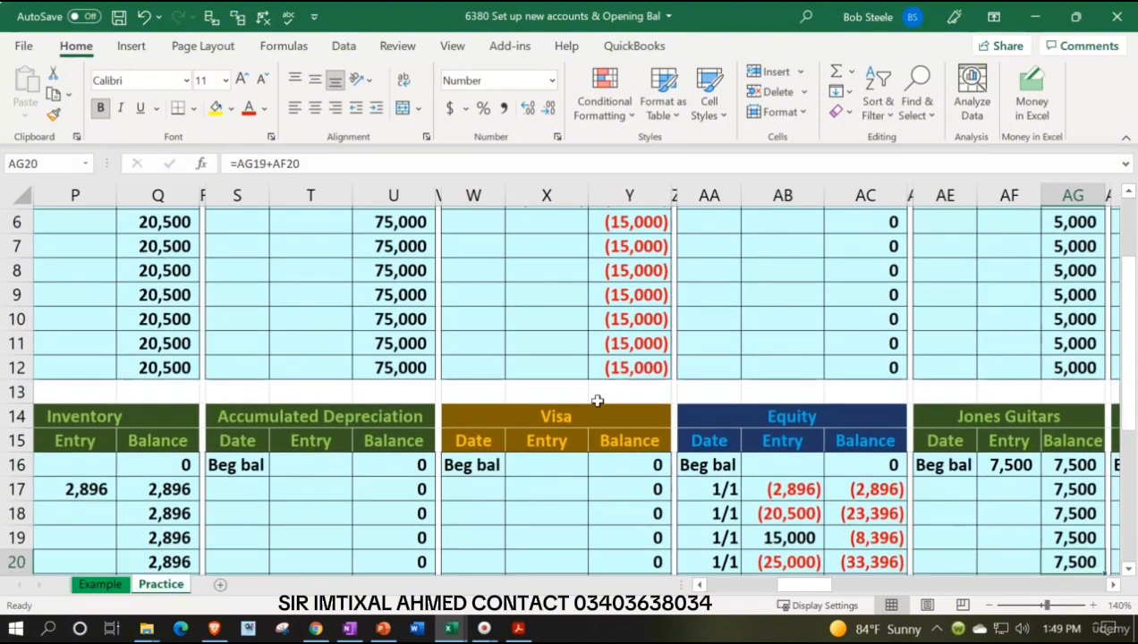
pyautogui.press('Down')
pyautogui.press('Down')
pyautogui.press('Down')
pyautogui.press('Down')
pyautogui.press('Down')
pyautogui.press('Down')
pyautogui.press('Left')
pyautogui.press('Left')
pyautogui.press('Left')
pyautogui.press('Left')
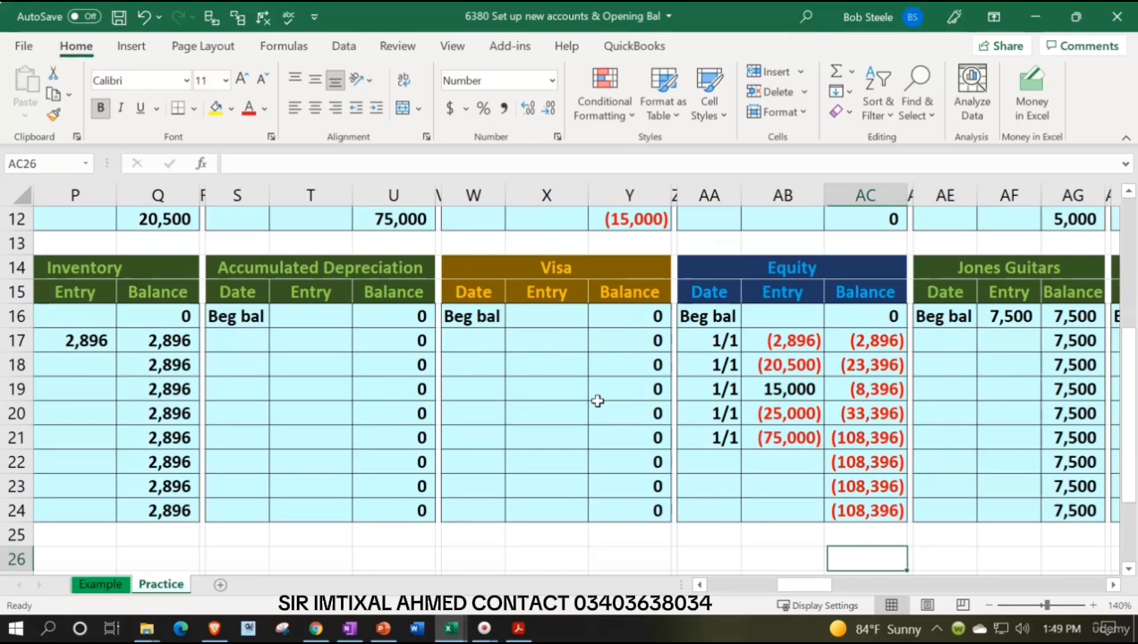
pyautogui.press('Left')
pyautogui.press('Left')
pyautogui.press('Up')
pyautogui.press('Up')
pyautogui.press('Up')
pyautogui.press('Up')
pyautogui.write('1/1')
pyautogui.press('Tab')
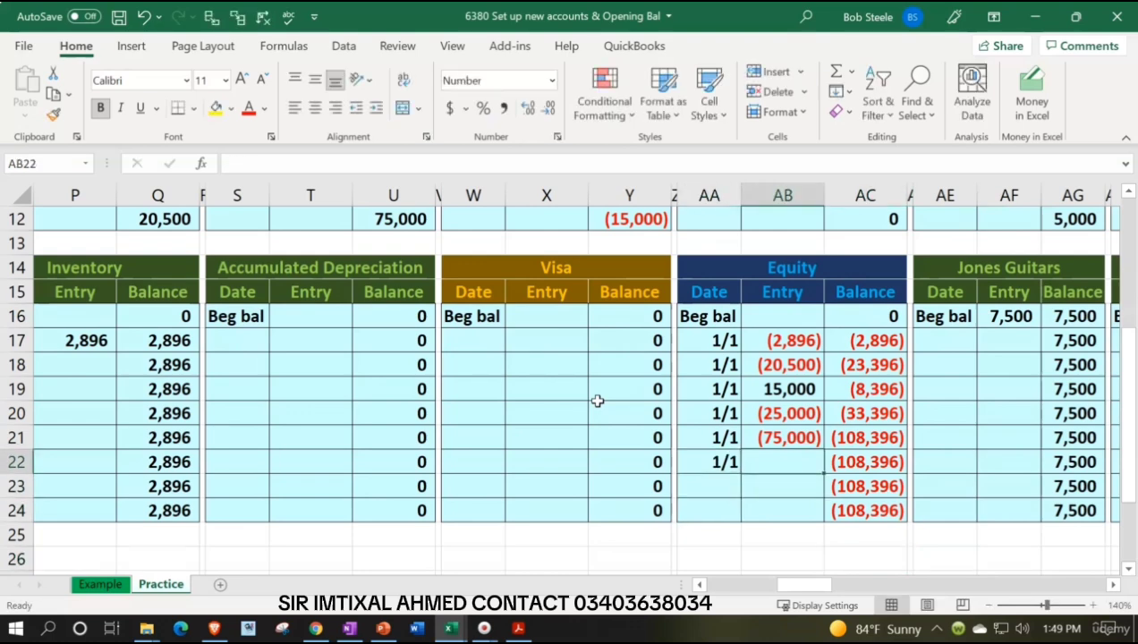
# Post the Equity debit to the Equity ledger by referencing journal cell C17 in AB22.
pyautogui.write('=')
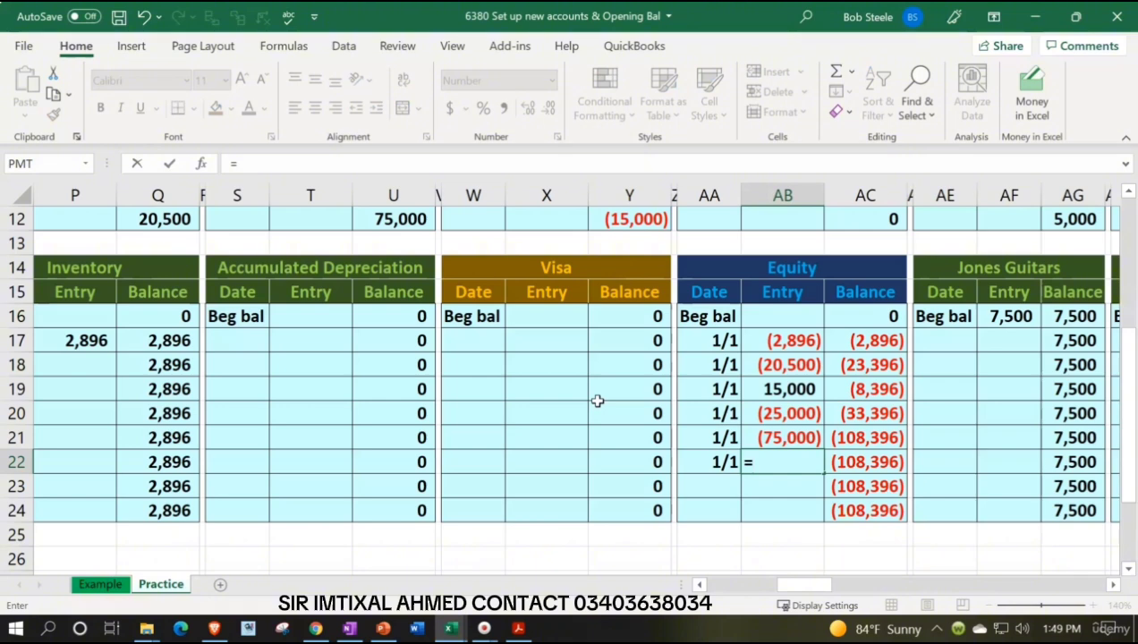
pyautogui.press('Left')
pyautogui.press('Left')
pyautogui.press('Left')
pyautogui.press('Left')
pyautogui.press('Left')
pyautogui.press('Left')
pyautogui.press('Left')
pyautogui.press('Left')
pyautogui.press('Left')
pyautogui.press('Left')
pyautogui.press('Left')
pyautogui.press('Left')
pyautogui.press('Left')
pyautogui.press('Left')
pyautogui.press('Left')
pyautogui.press('Left')
pyautogui.press('Left')
pyautogui.press('Left')
pyautogui.press('Left')
pyautogui.press('Left')
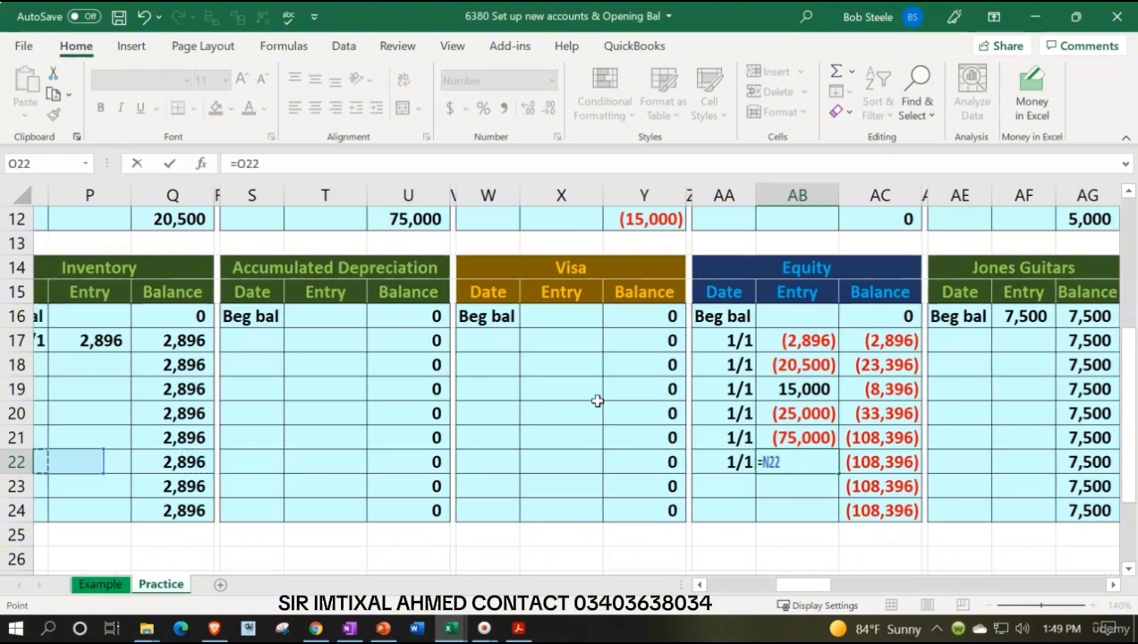
pyautogui.press('Left')
pyautogui.press('Left')
pyautogui.press('Left')
pyautogui.press('Left')
pyautogui.press('Left')
pyautogui.press('Left')
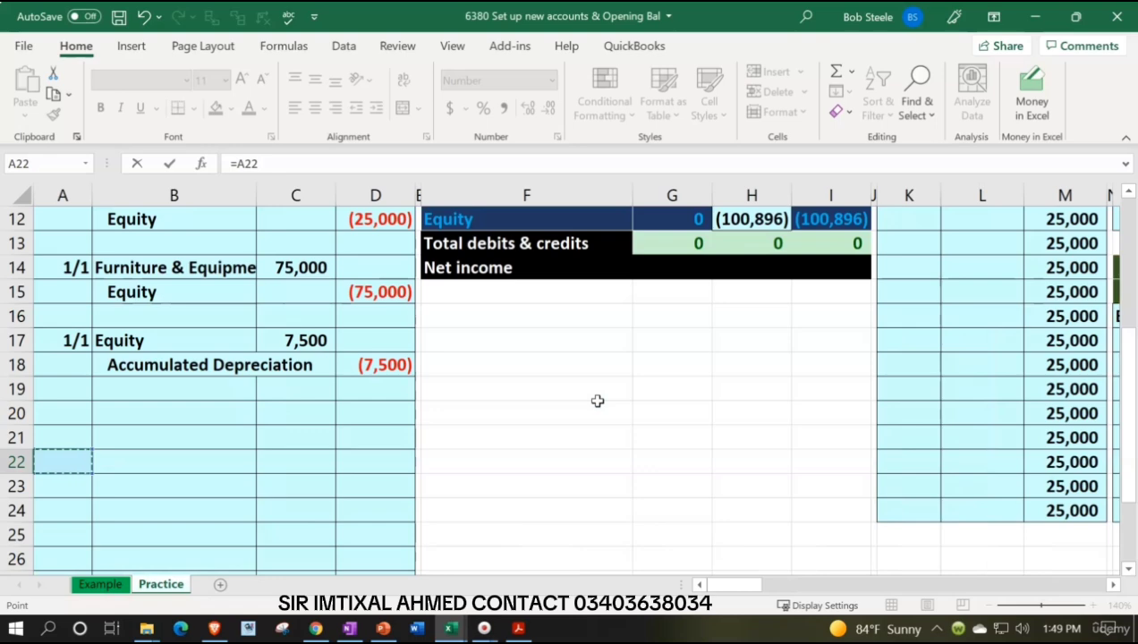
pyautogui.press('Up')
pyautogui.press('Up')
pyautogui.press('Up')
pyautogui.press('Up')
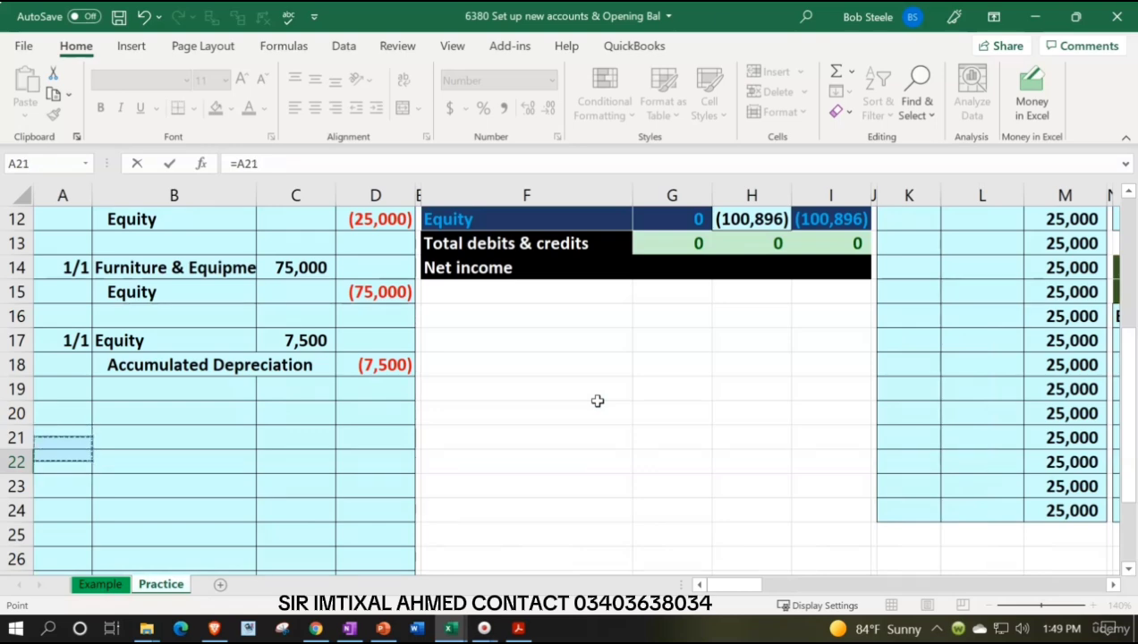
pyautogui.press('Right')
pyautogui.press('Right')
pyautogui.press('Right')
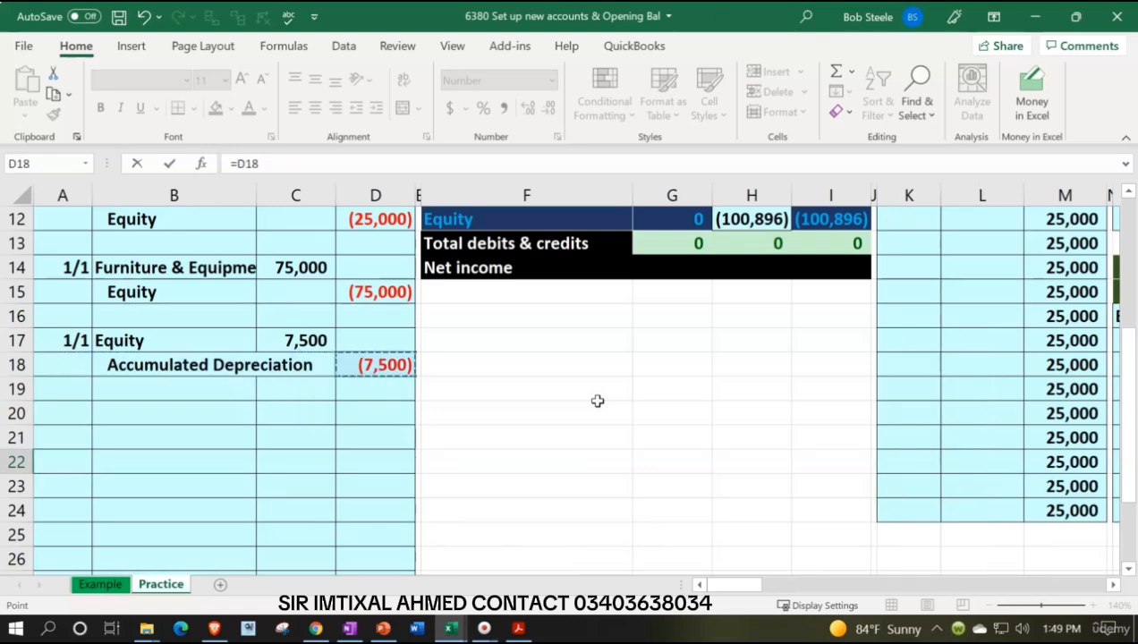
pyautogui.press('Up')
pyautogui.press('Left')
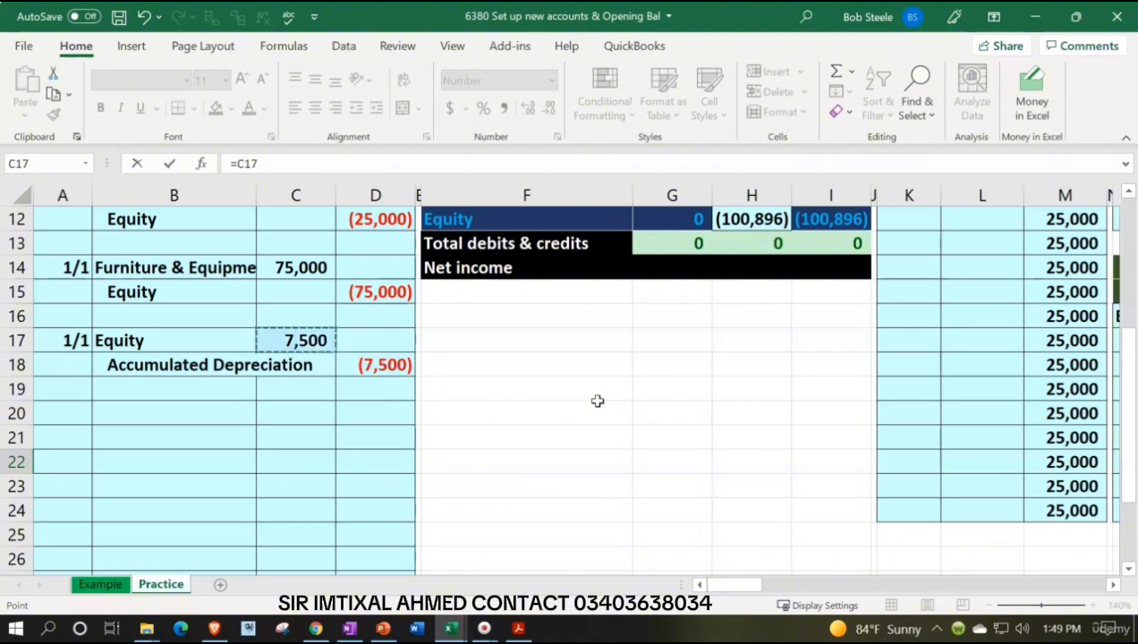
pyautogui.press('Return')
# Compare the Equity ledger balance in AC22 with the Equity ending balance on the trial balance in I12.
pyautogui.press('Right')
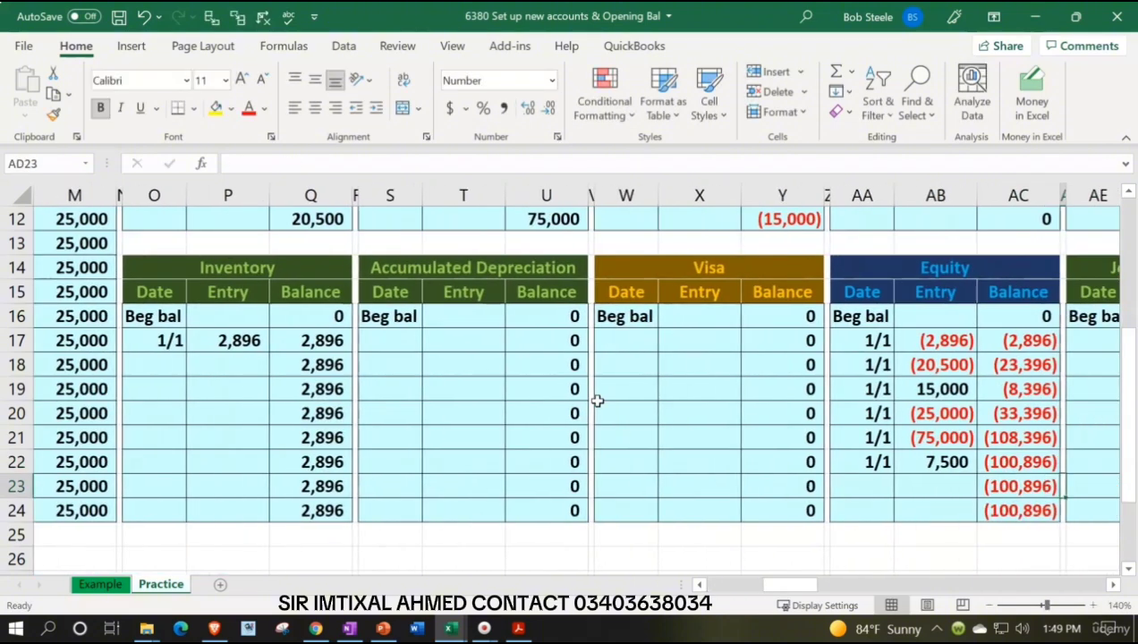
pyautogui.press('Up')
pyautogui.press('Up')
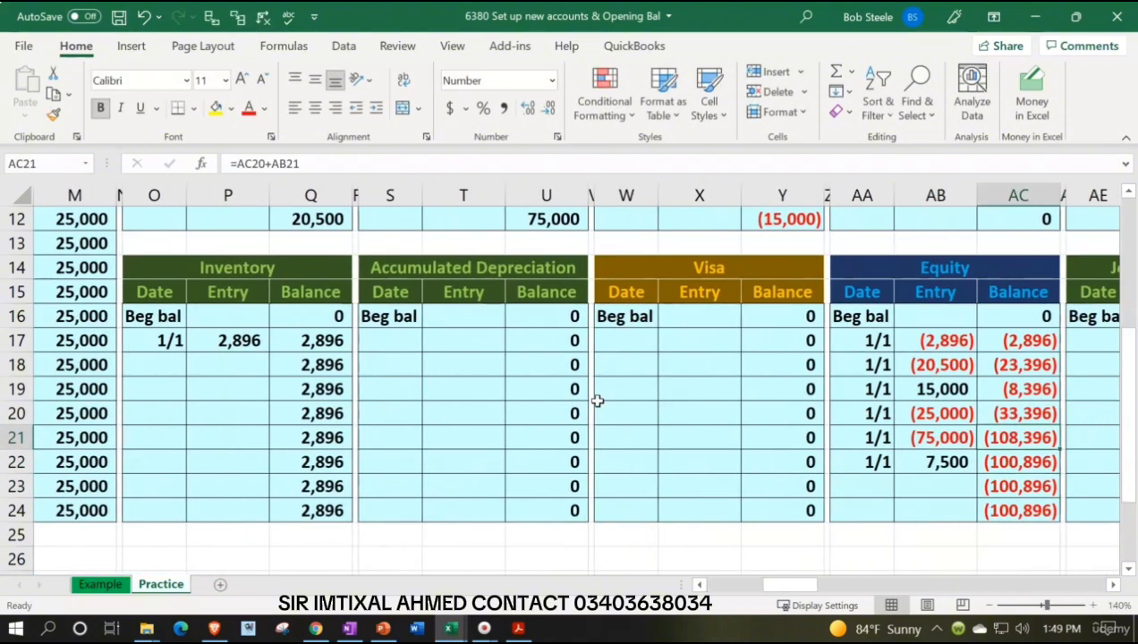
pyautogui.press('Down')
pyautogui.press('Left')
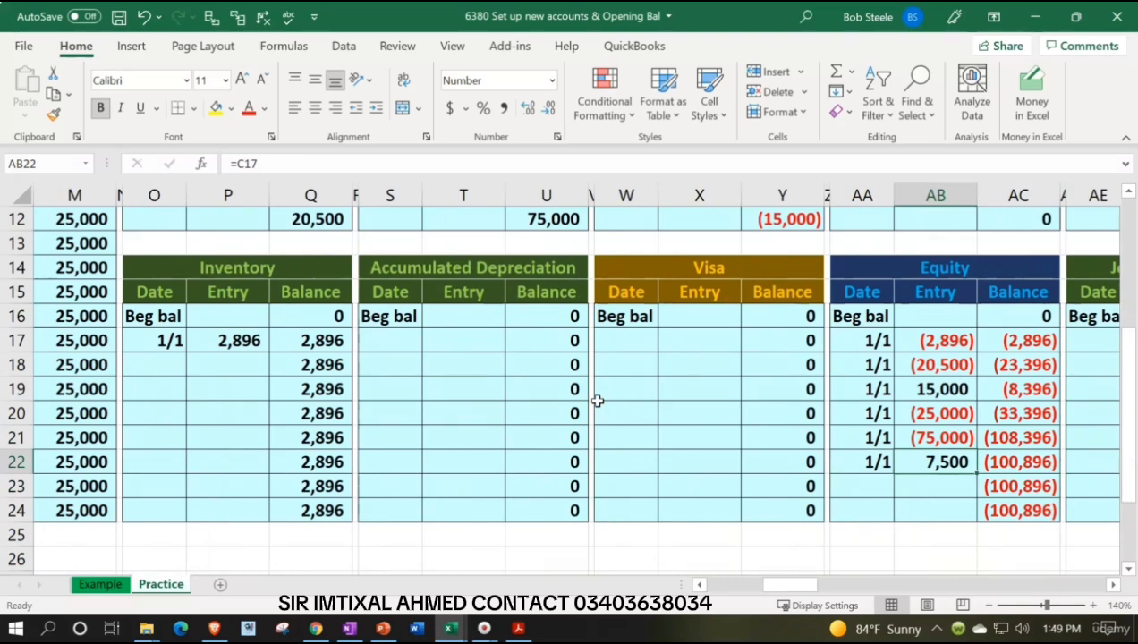
pyautogui.press('Right')
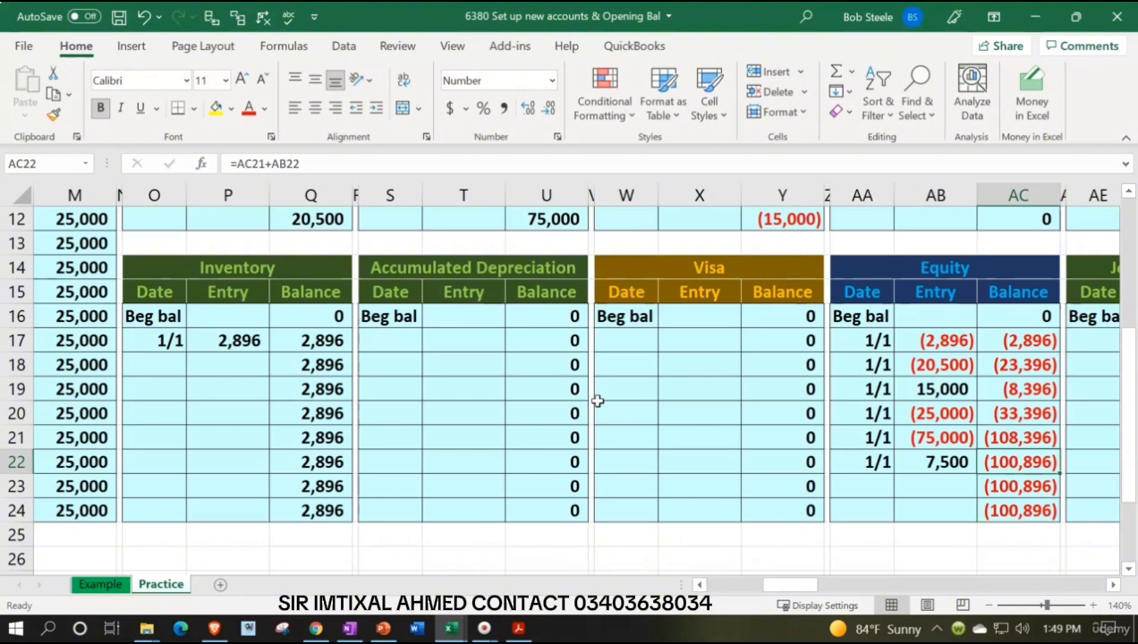
pyautogui.press('Left')
pyautogui.press('Left')
pyautogui.press('Left')
pyautogui.press('Left')
pyautogui.press('Left')
pyautogui.press('Left')
pyautogui.press('Left')
pyautogui.press('Left')
pyautogui.press('Left')
pyautogui.press('Left')
pyautogui.press('Left')
pyautogui.press('Left')
pyautogui.press('Left')
pyautogui.press('Left')
pyautogui.press('Left')
pyautogui.press('Left')
pyautogui.press('Left')
pyautogui.press('Left')
pyautogui.press('Left')
pyautogui.press('Left')
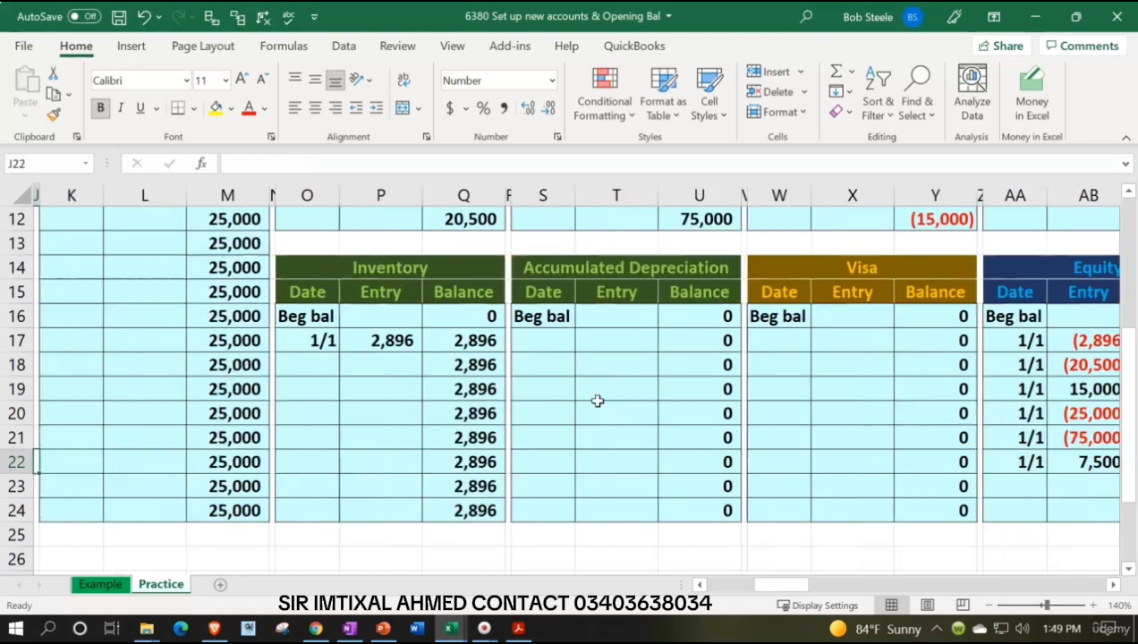
pyautogui.scroll(1, 597, 400)
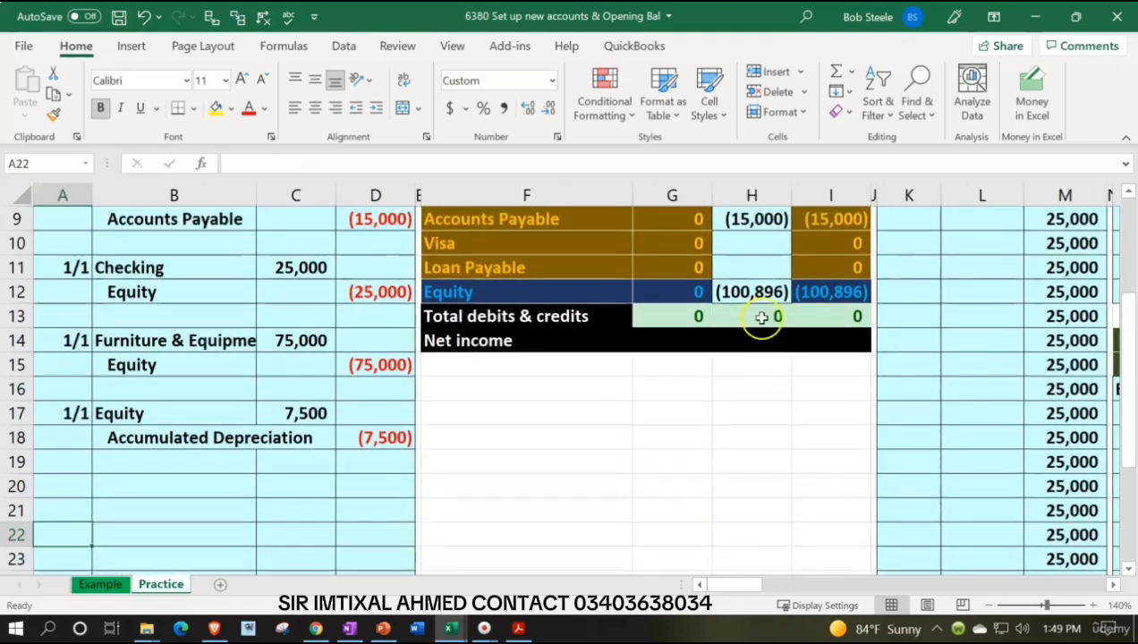
pyautogui.click(827, 291)
pyautogui.scroll(3, 808, 379)
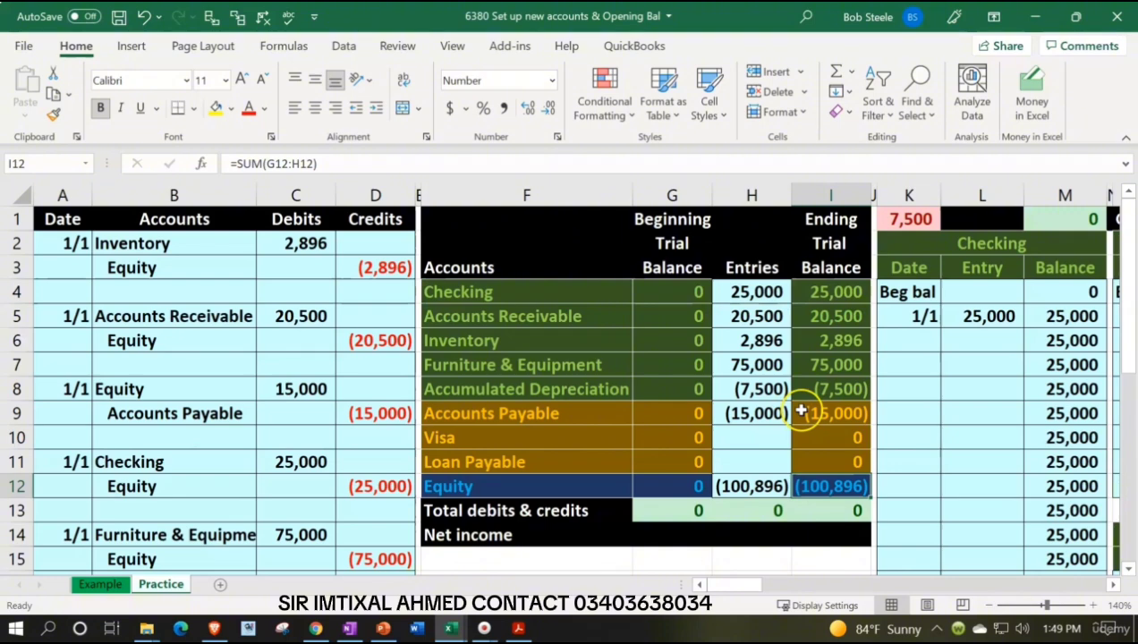
# Review the journal's Accumulated Depreciation credit line in row 18 and the journal entries above it.
pyautogui.scroll(-1, 536, 465)
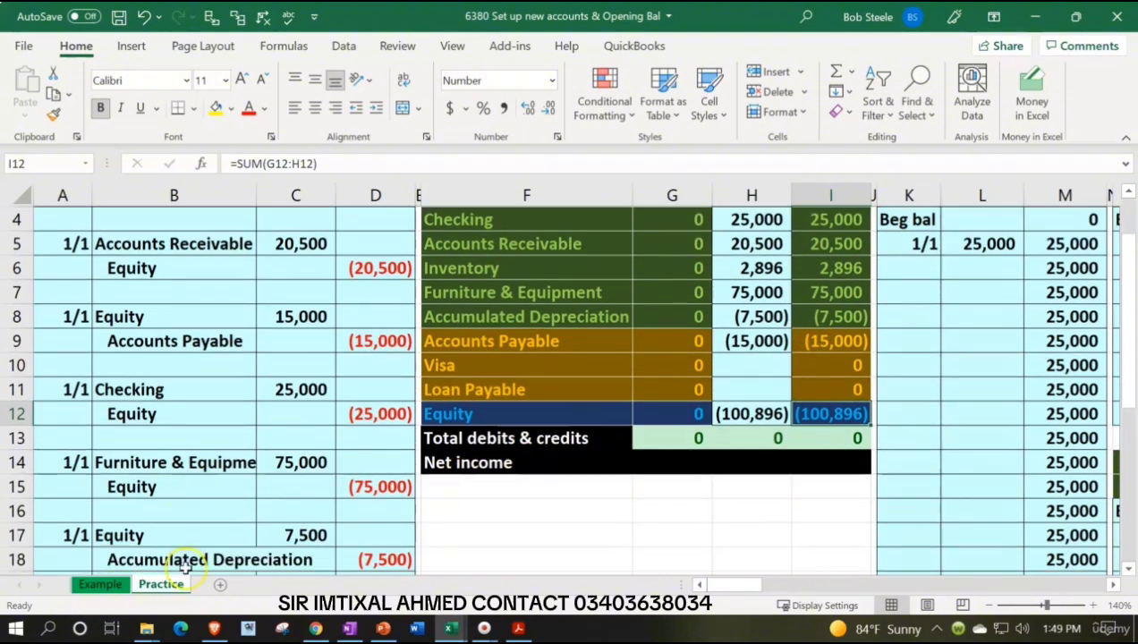
pyautogui.scroll(-1, 185, 566)
pyautogui.moveTo(188, 485); pyautogui.dragTo(348, 486)
pyautogui.press('Up')
pyautogui.press('Up')
pyautogui.press('Up')
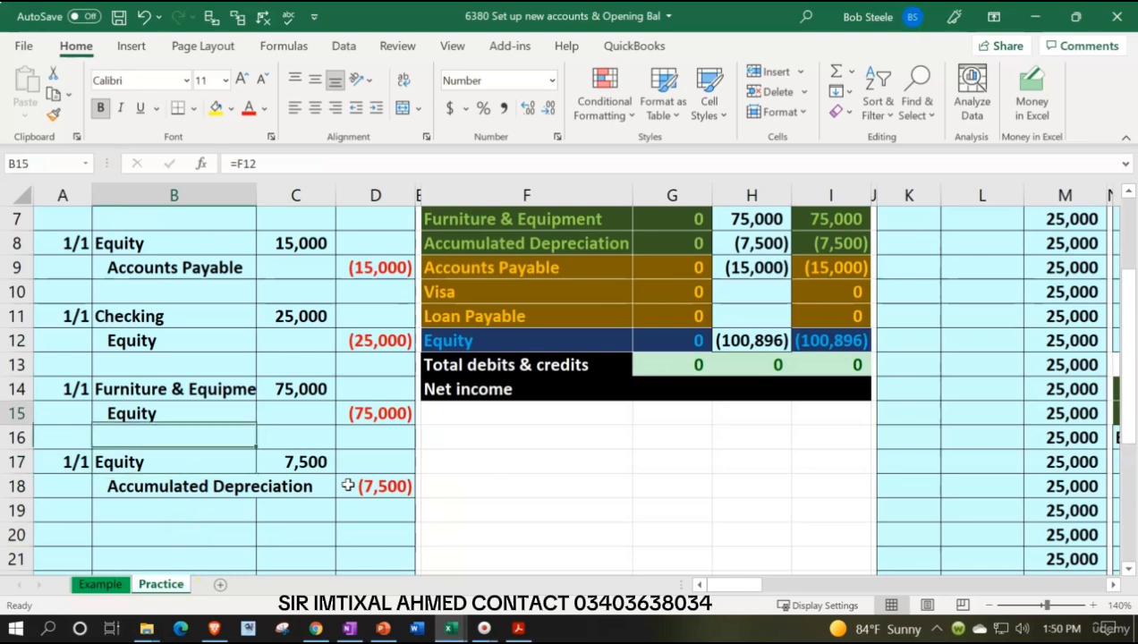
pyautogui.press('Up')
pyautogui.press('Up')
pyautogui.press('Up')
pyautogui.press('Up')
pyautogui.press('Up')
pyautogui.press('Up')
pyautogui.press('Up')
pyautogui.press('Up')
pyautogui.press('Up')
pyautogui.press('Up')
pyautogui.press('Up')
pyautogui.press('Up')
pyautogui.press('Up')
pyautogui.press('Up')
# Enter the date 1/1 for the first Accumulated Depreciation general ledger line in S17.
pyautogui.press('Down')
pyautogui.press('Down')
pyautogui.press('Down')
pyautogui.press('Down')
pyautogui.press('Down')
pyautogui.press('Down')
pyautogui.press('Right')
pyautogui.press('Right')
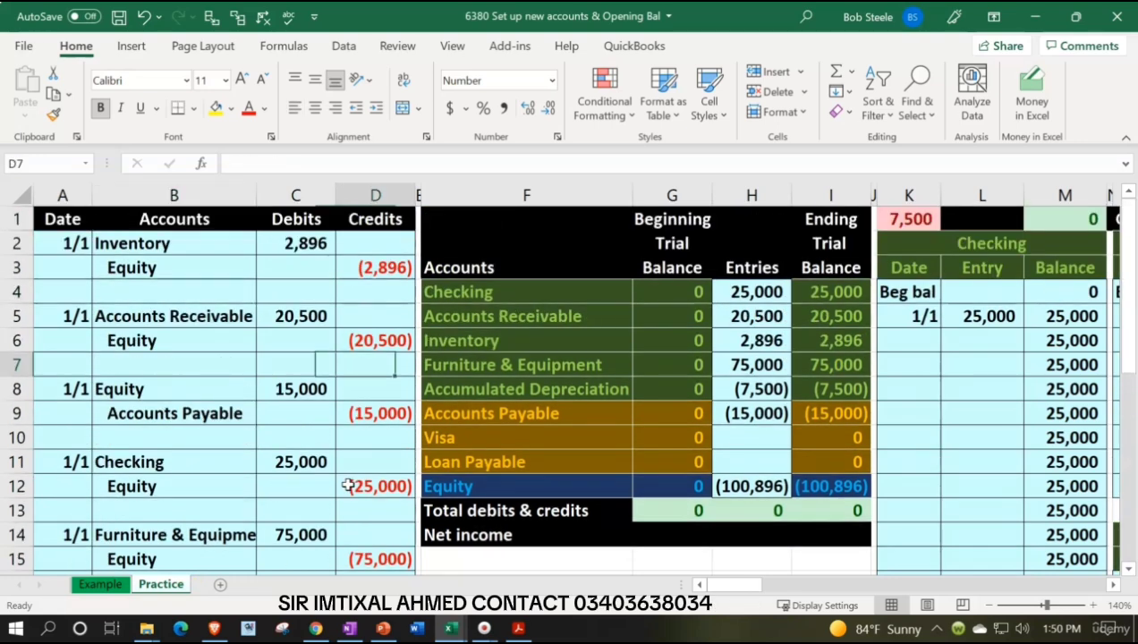
pyautogui.press('Down')
pyautogui.press('Right')
pyautogui.press('Right')
pyautogui.press('Right')
pyautogui.press('Right')
pyautogui.press('Right')
pyautogui.press('Right')
pyautogui.press('Right')
pyautogui.press('Right')
pyautogui.press('Right')
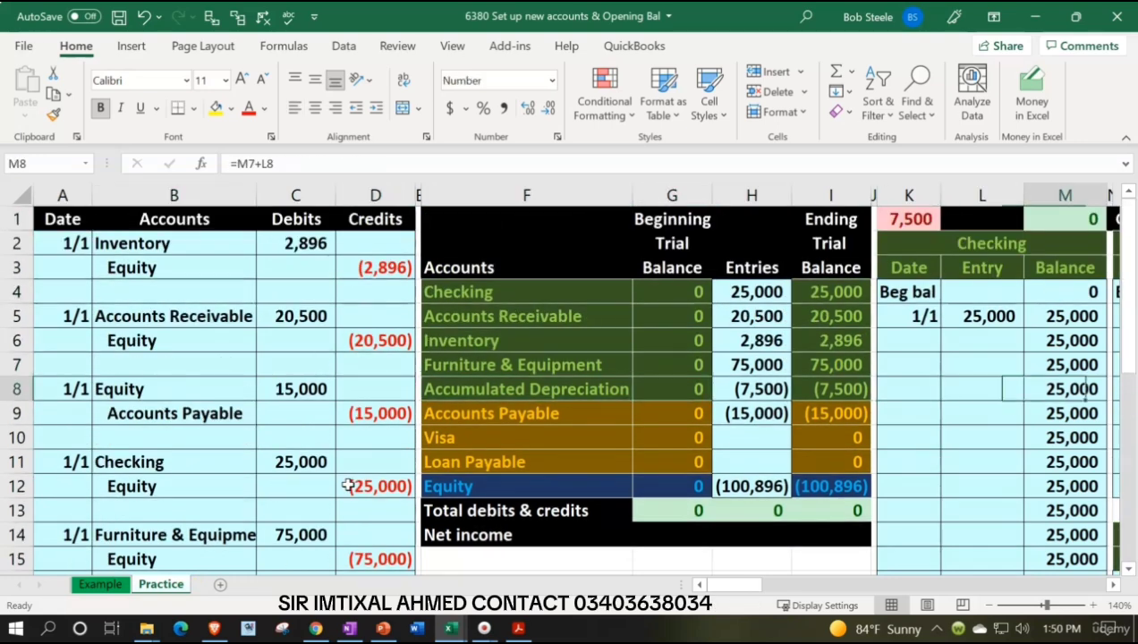
pyautogui.press('Right')
pyautogui.press('Right')
pyautogui.press('Right')
pyautogui.press('Right')
pyautogui.press('Right')
pyautogui.press('Right')
pyautogui.press('Right')
pyautogui.press('Right')
pyautogui.press('Right')
pyautogui.press('Right')
pyautogui.press('Right')
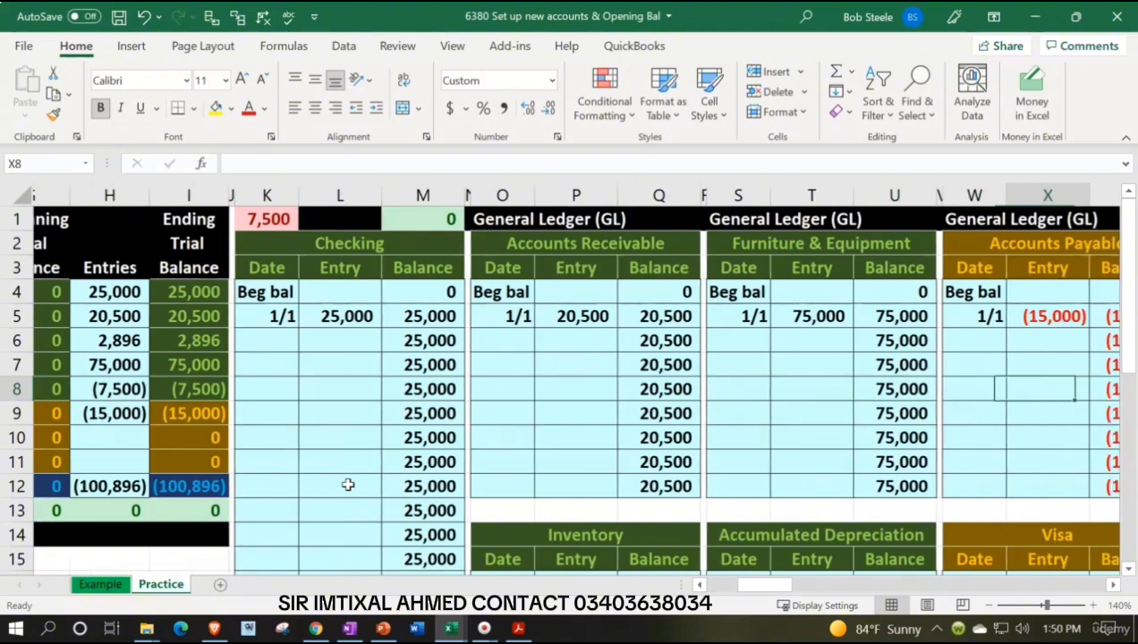
pyautogui.press('Right')
pyautogui.press('Down')
pyautogui.press('Down')
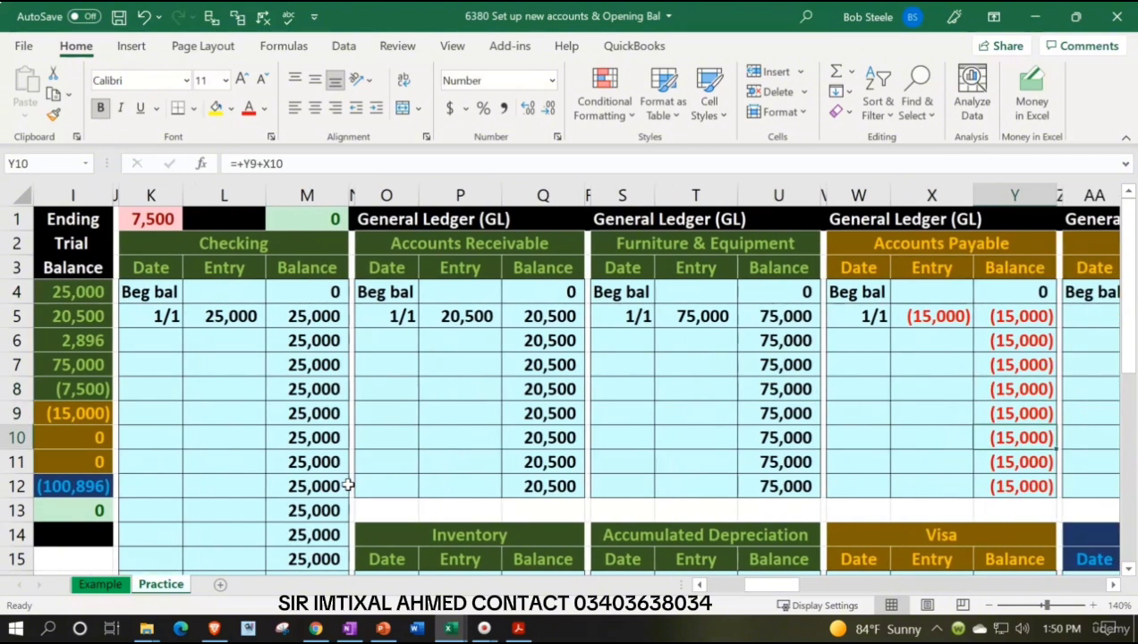
pyautogui.scroll(-1, 348, 485)
pyautogui.scroll(-1, 582, 465)
pyautogui.click(598, 460)
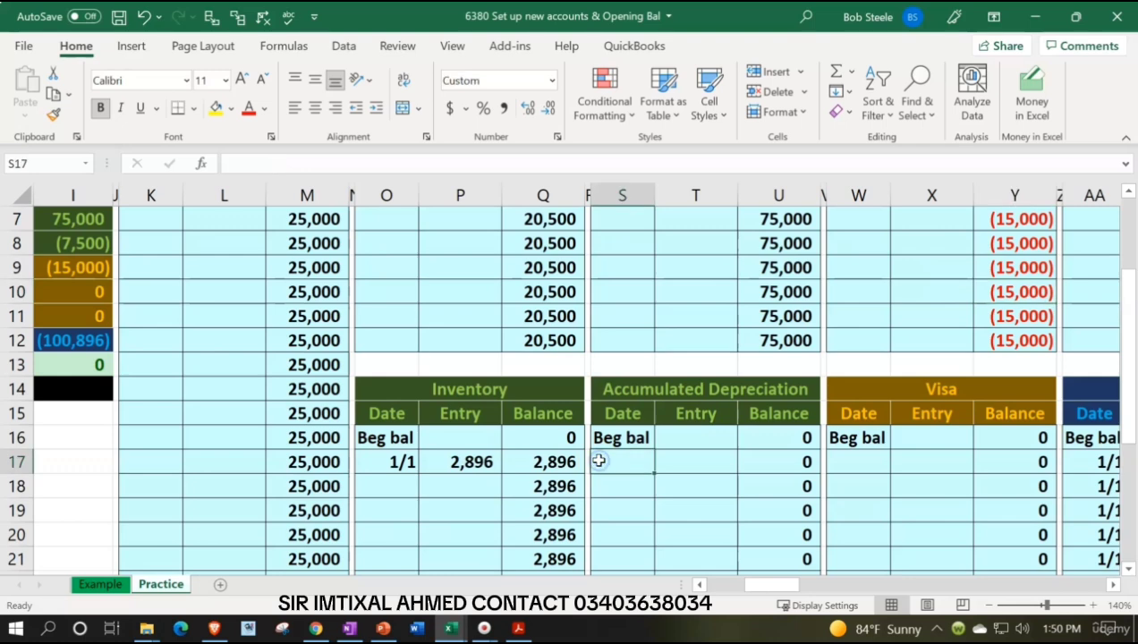
pyautogui.write('1/1')
pyautogui.press('Tab')
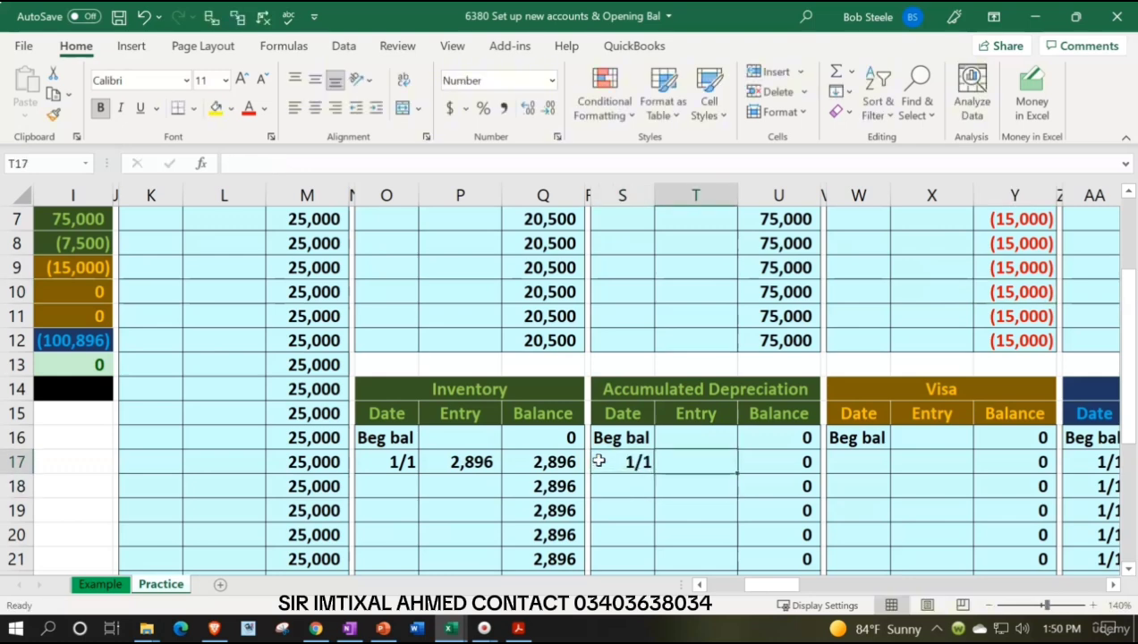
# Post the credit to the Accumulated Depreciation ledger by referencing journal cell D18 in T17.
pyautogui.write('=')
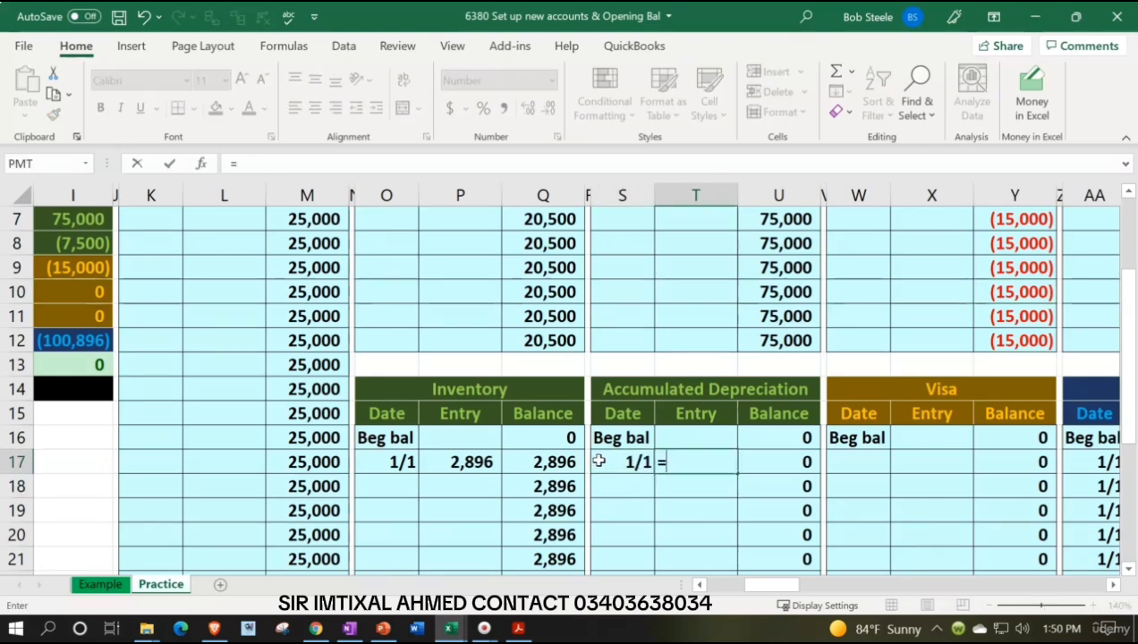
pyautogui.press('Left')
pyautogui.press('Left')
pyautogui.press('Left')
pyautogui.press('Left')
pyautogui.press('Left')
pyautogui.press('Left')
pyautogui.press('Left')
pyautogui.press('Left')
pyautogui.press('Left')
pyautogui.press('Left')
pyautogui.press('Left')
pyautogui.press('Left')
pyautogui.press('Left')
pyautogui.press('Left')
pyautogui.press('Left')
pyautogui.press('Left')
pyautogui.press('Left')
pyautogui.press('Left')
pyautogui.press('Left')
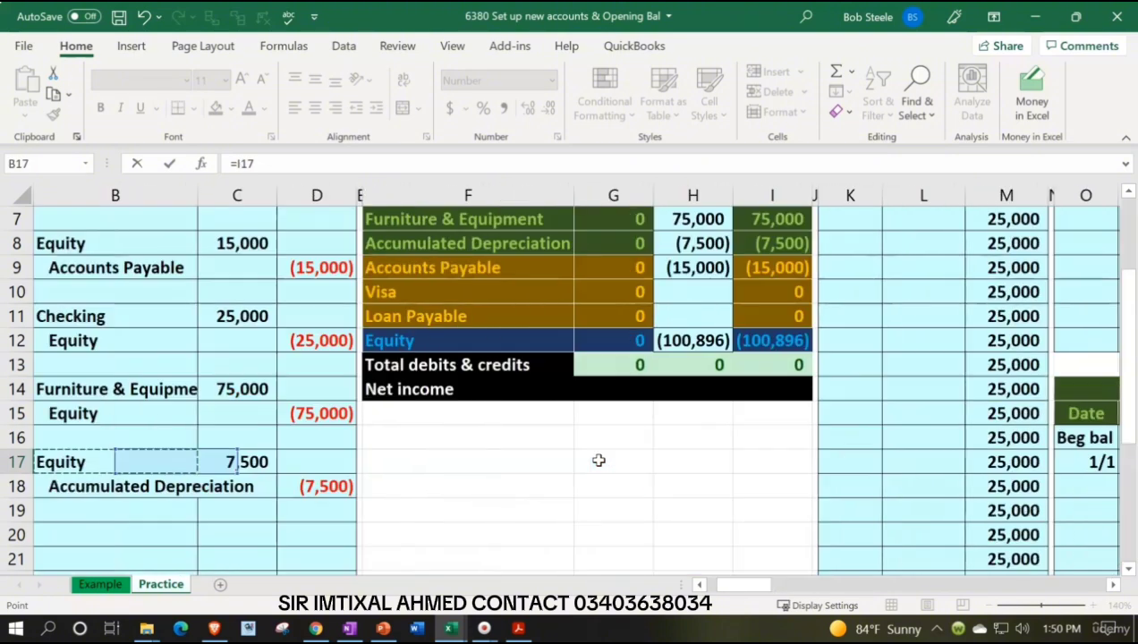
pyautogui.press('Right')
pyautogui.press('Right')
pyautogui.press('Right')
pyautogui.press('Down')
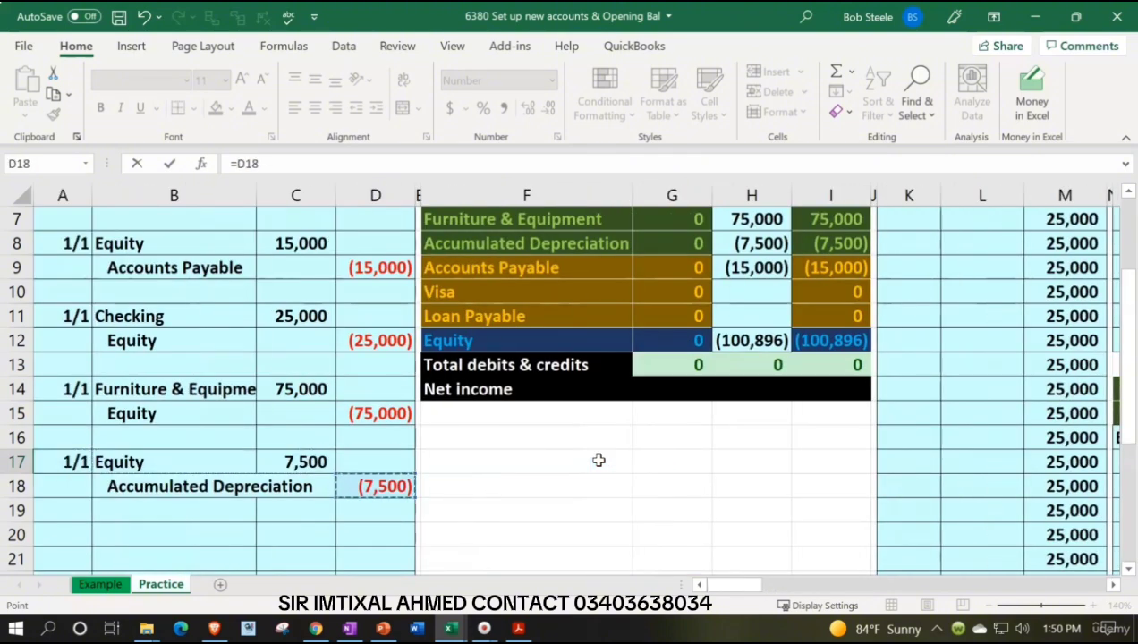
pyautogui.press('Return')
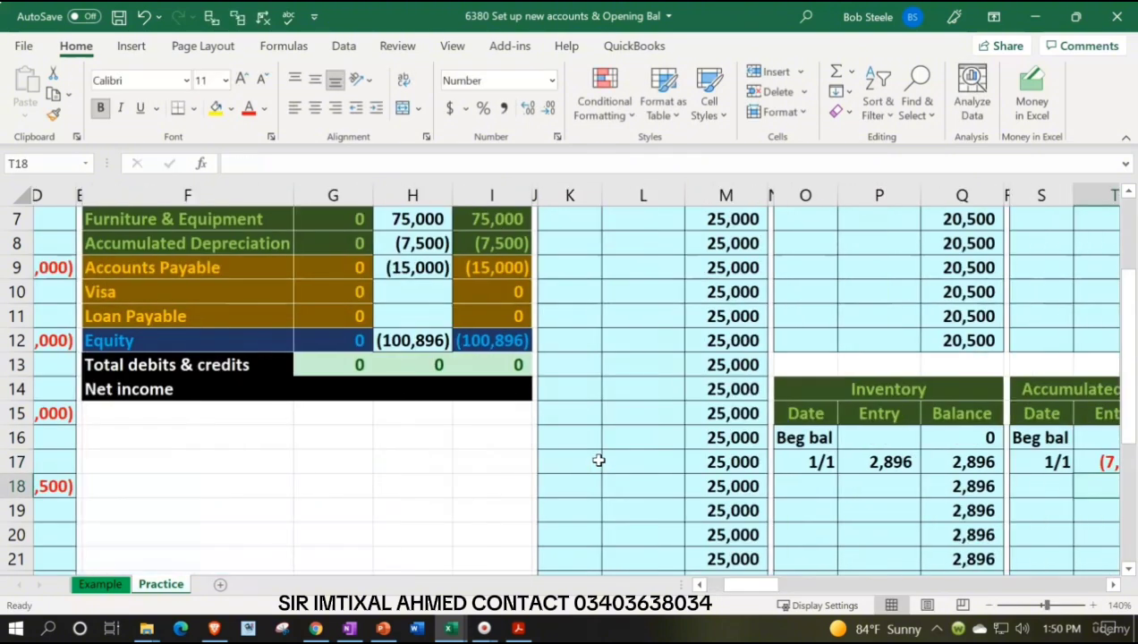
# Check the posted Accumulated Depreciation ledger line and inspect the formula behind its entry in T17.
pyautogui.press('Right')
pyautogui.press('Right')
pyautogui.press('Right')
pyautogui.press('Right')
pyautogui.press('Right')
pyautogui.press('Right')
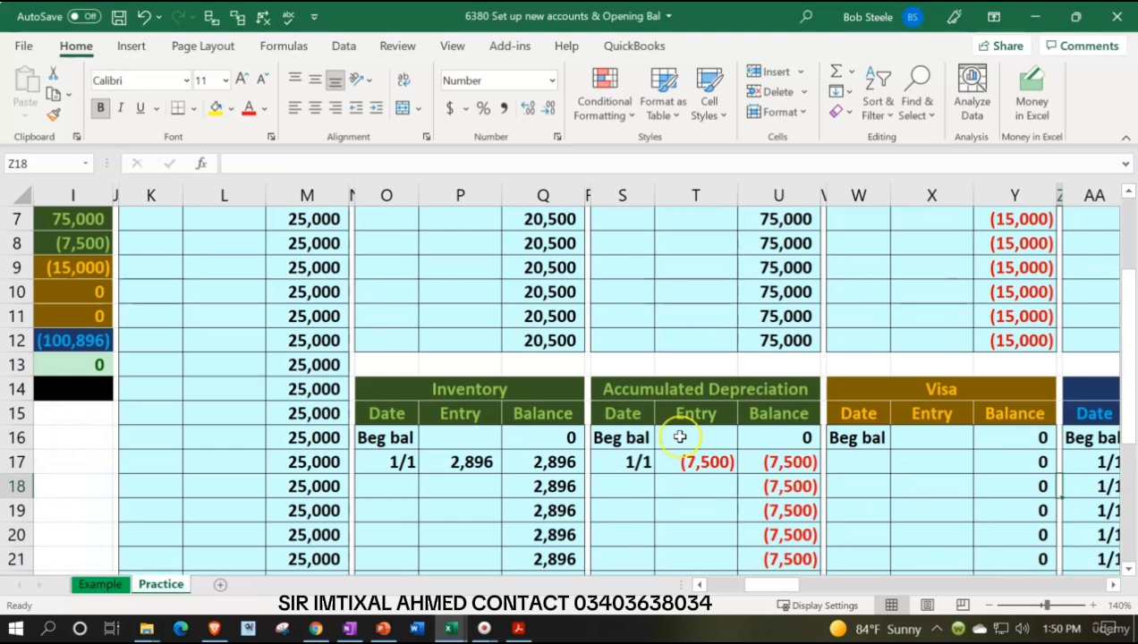
pyautogui.click(710, 463)
pyautogui.doubleClick(712, 462)
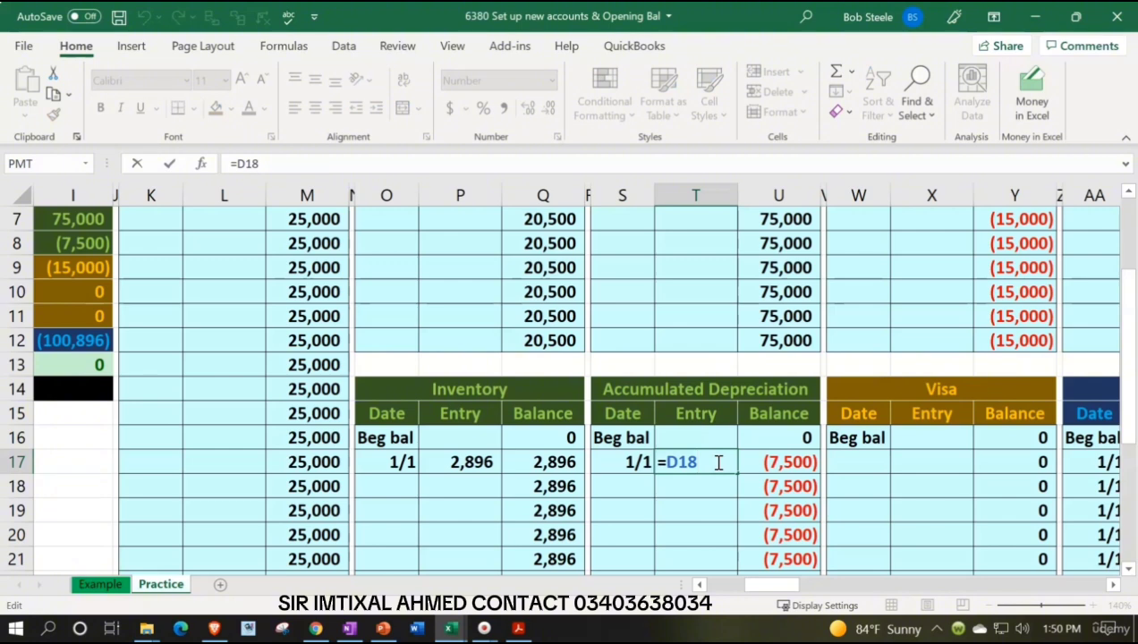
pyautogui.press('Return')
pyautogui.press('Up')
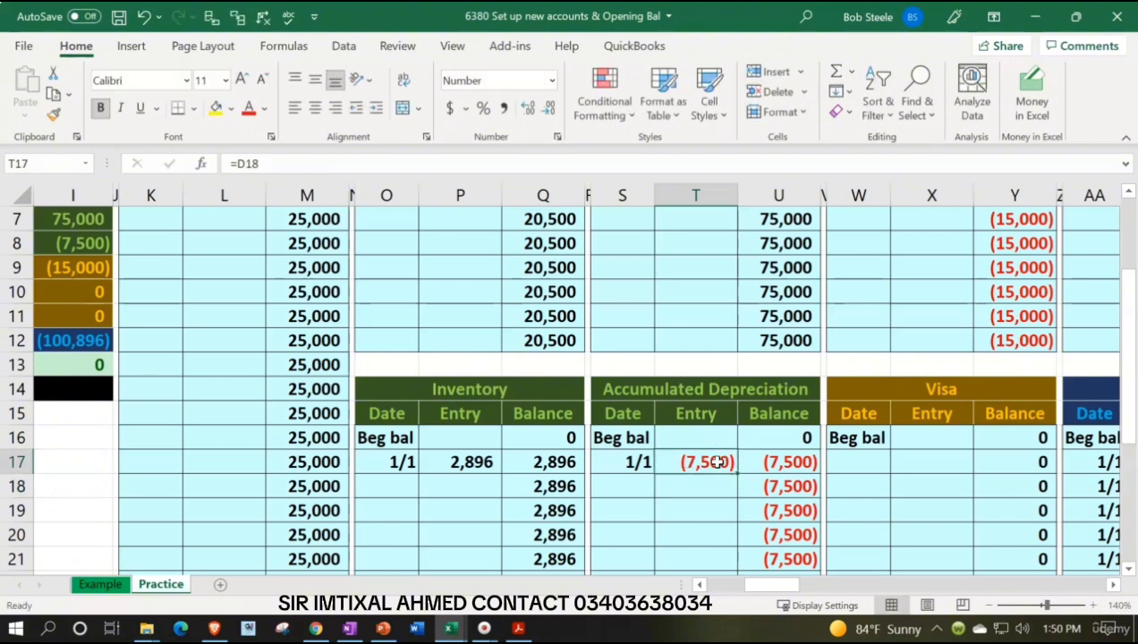
pyautogui.press('Up')
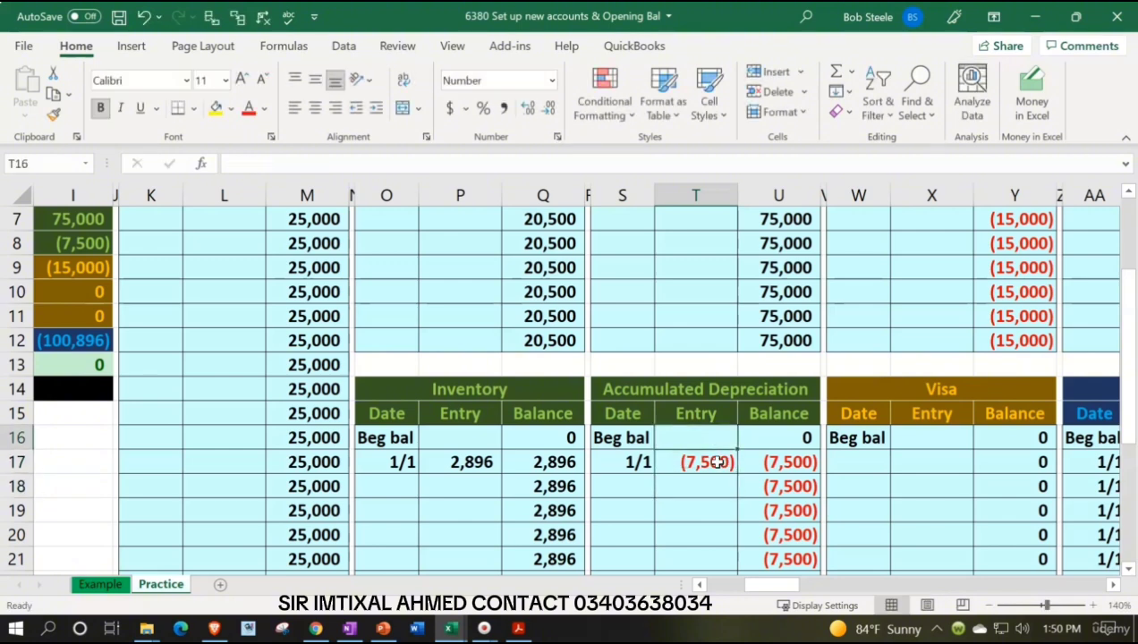
pyautogui.click(718, 463)
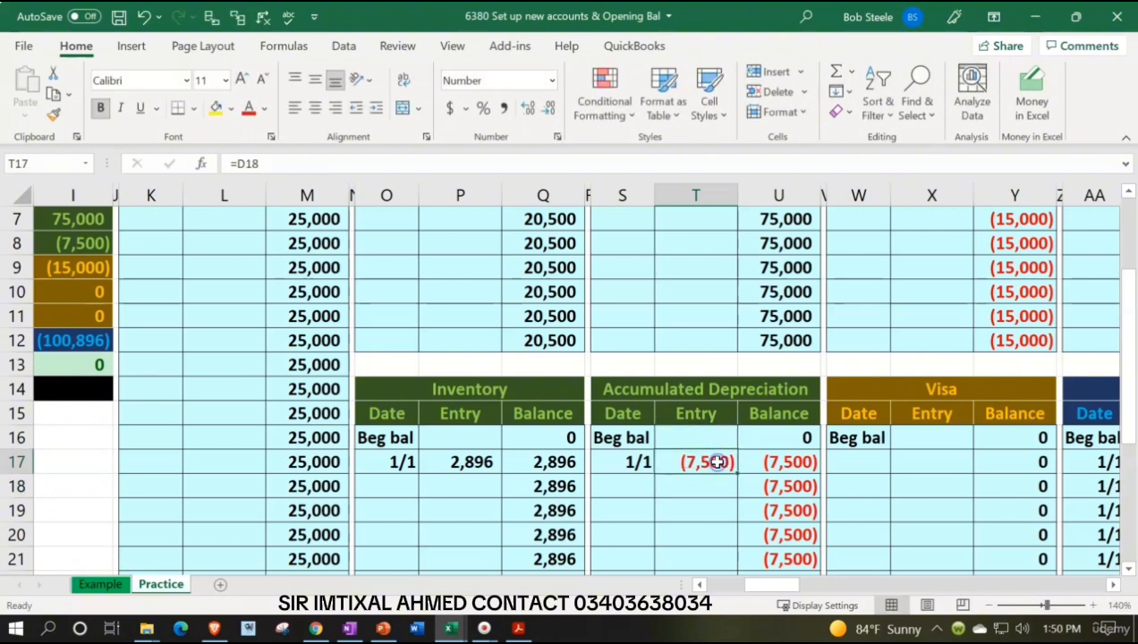
# Trace the precedents of the Accumulated Depreciation entry in T17 and look over the formula auditing commands.
pyautogui.click(212, 18)
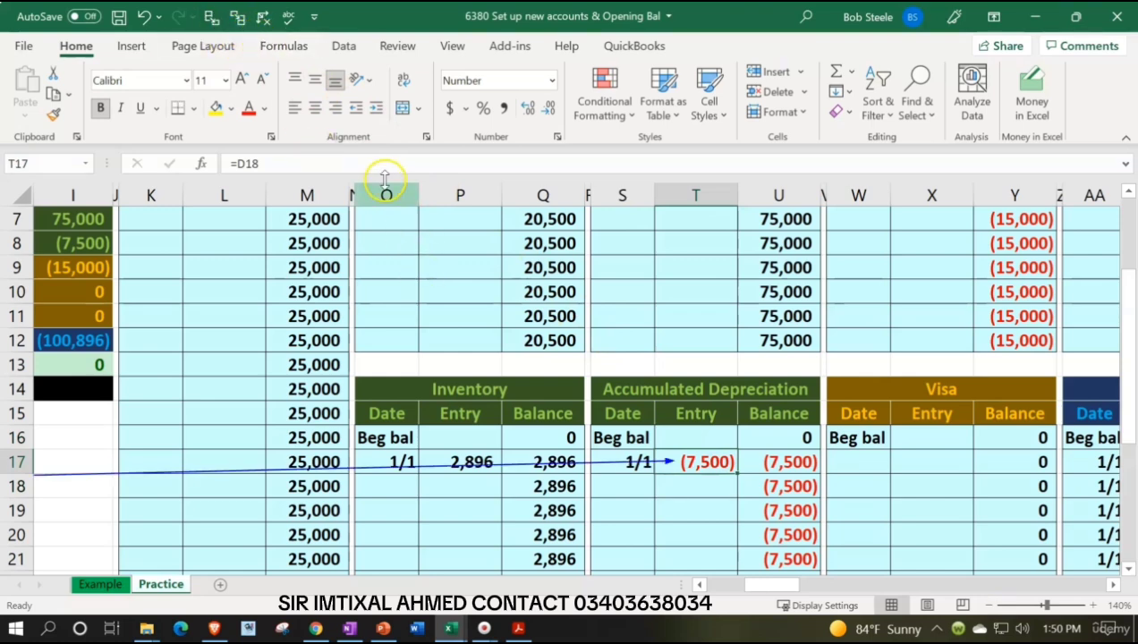
pyautogui.click(284, 46)
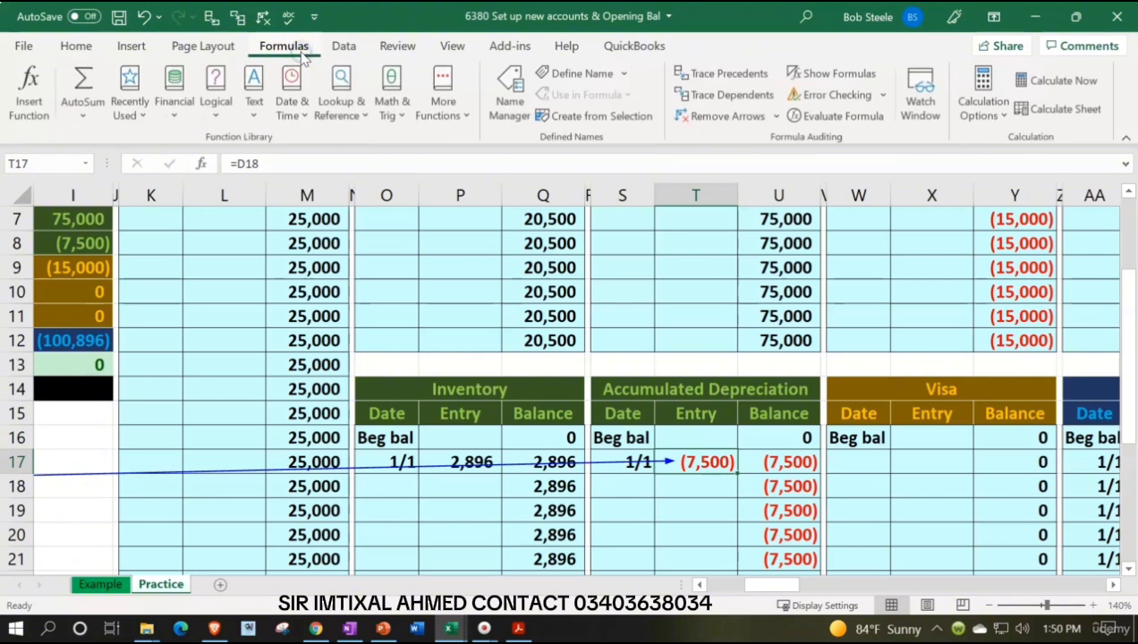
pyautogui.click(341, 52)
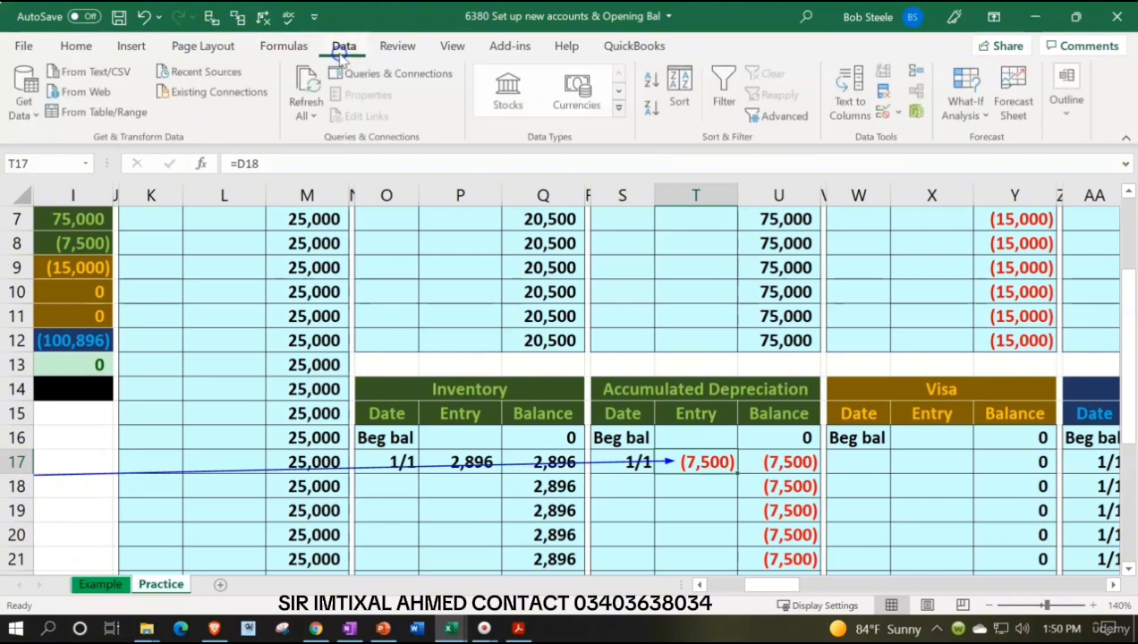
pyautogui.click(284, 47)
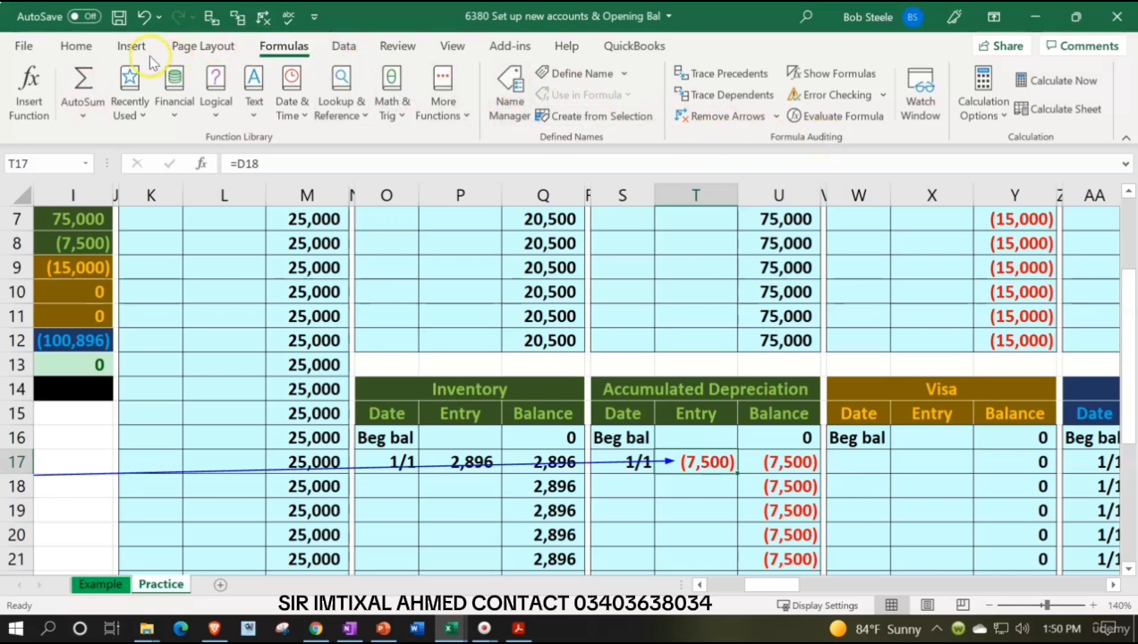
pyautogui.click(89, 52)
pyautogui.click(242, 291)
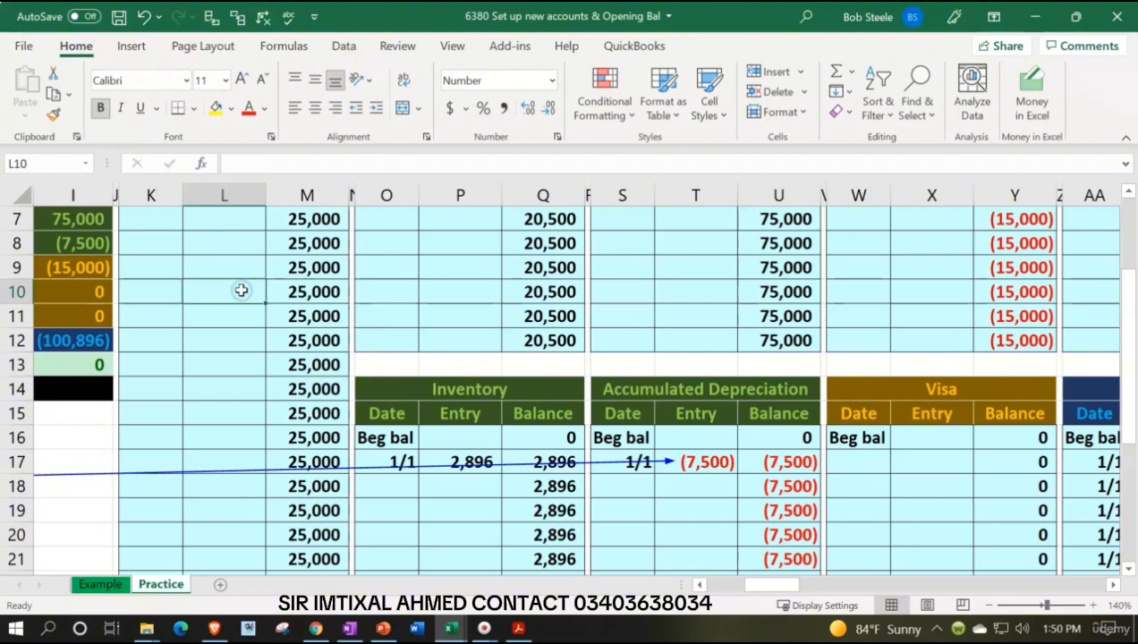
# Follow the trace arrow back to its source in the journal's credit column and remove the arrows.
pyautogui.press('Left')
pyautogui.press('Left')
pyautogui.press('Left')
pyautogui.press('Left')
pyautogui.press('Left')
pyautogui.press('Left')
pyautogui.press('Left')
pyautogui.press('Left')
pyautogui.press('Left')
pyautogui.press('Left')
pyautogui.press('Left')
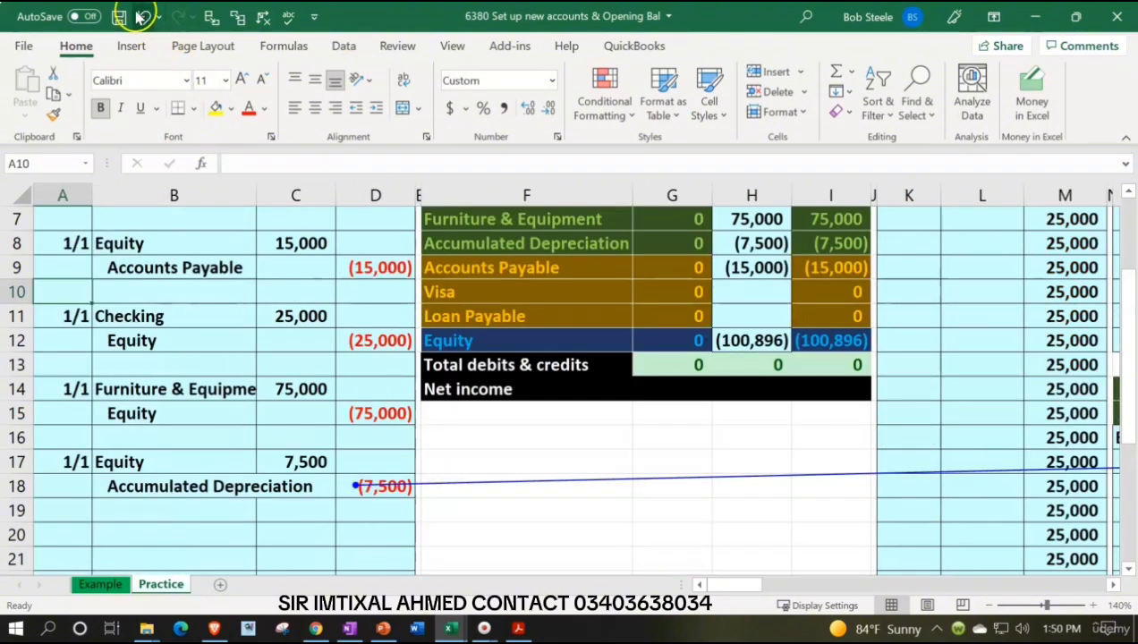
pyautogui.click(269, 17)
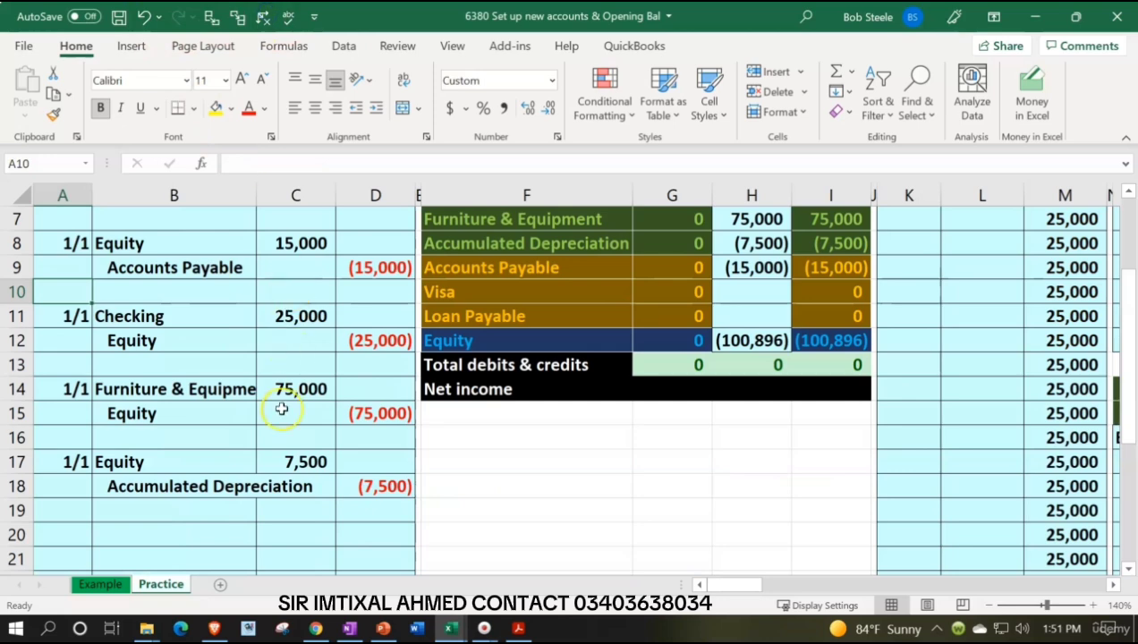
# Switch to Adobe Acrobat Reader to look up the Visa line on the beginning trial balance, and return to Excel.
pyautogui.click(520, 631)
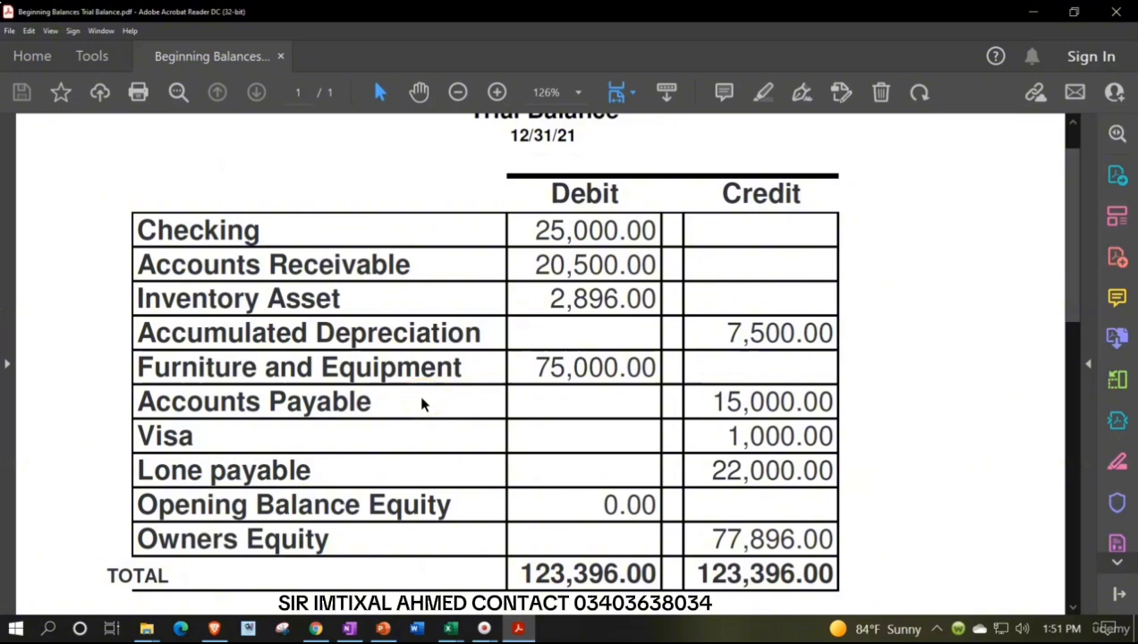
pyautogui.click(403, 432)
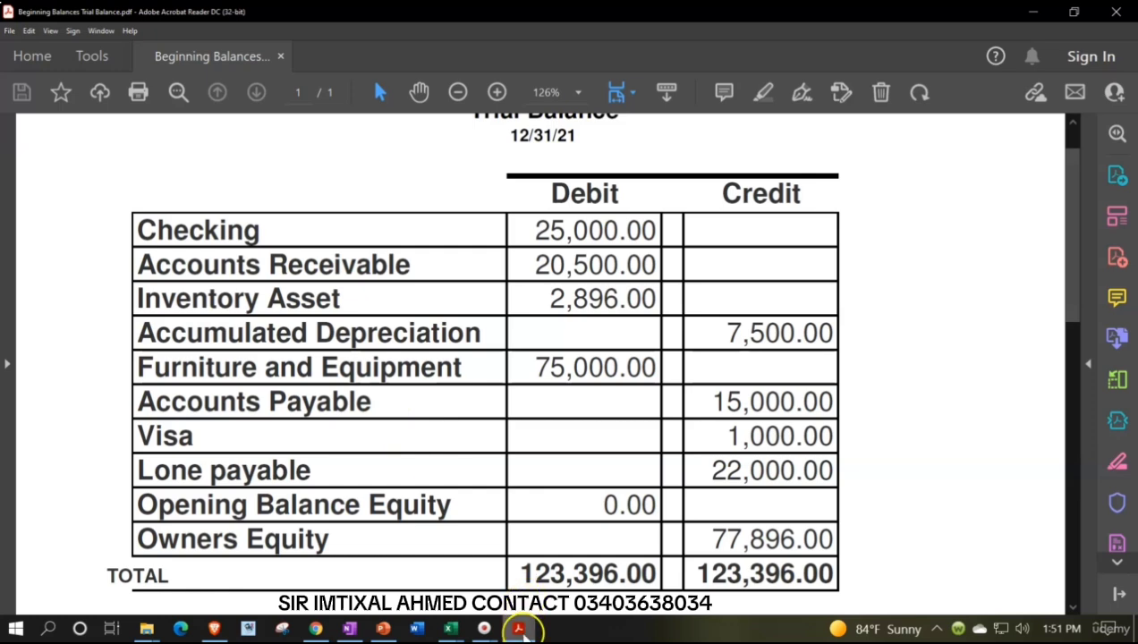
pyautogui.click(518, 629)
pyautogui.click(375, 507)
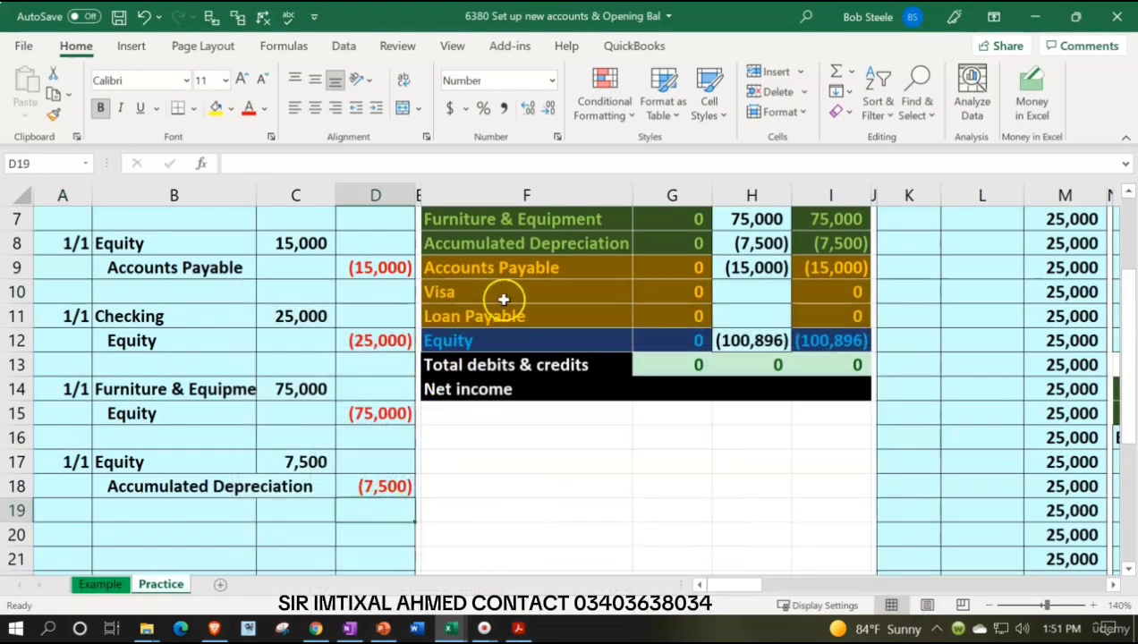
# Enter the date 1/1 in A20 for a new journal entry below the Accumulated Depreciation one.
pyautogui.click(65, 532)
pyautogui.write('1/1')
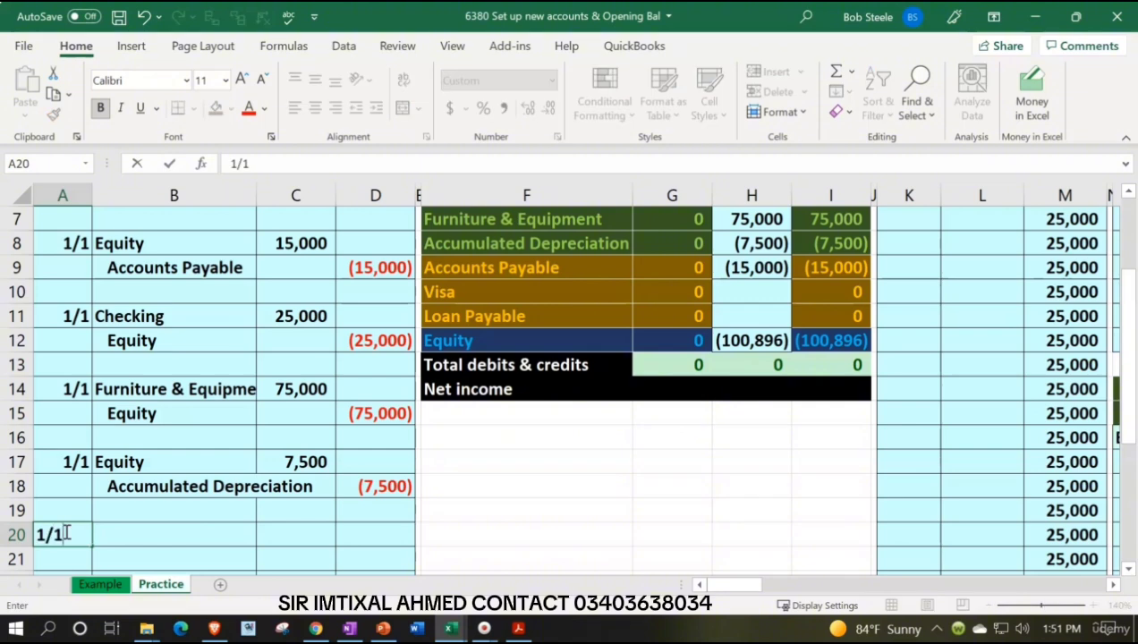
pyautogui.press('Return')
pyautogui.press('Up')
pyautogui.press('Right')
# Enter Equity as the debit account in B20 by referencing trial balance cell F12.
pyautogui.write('=')
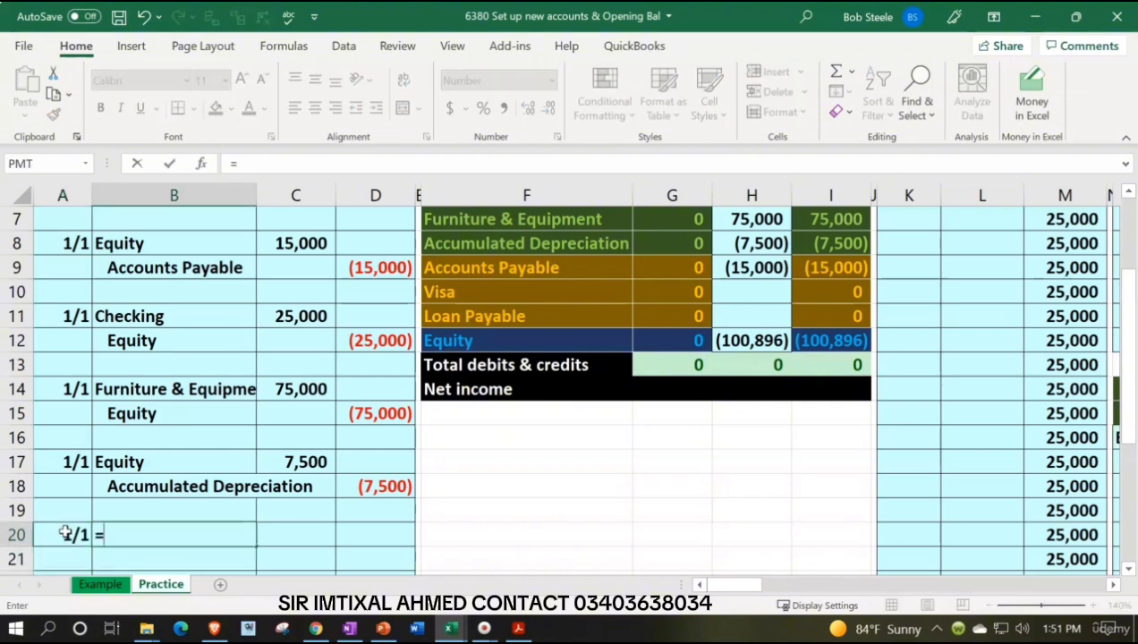
pyautogui.press('Right')
pyautogui.press('Right')
pyautogui.press('Right')
pyautogui.press('Right')
pyautogui.press('Up')
pyautogui.press('Up')
pyautogui.press('Up')
pyautogui.press('Up')
pyautogui.press('Up')
pyautogui.press('Up')
pyautogui.press('Up')
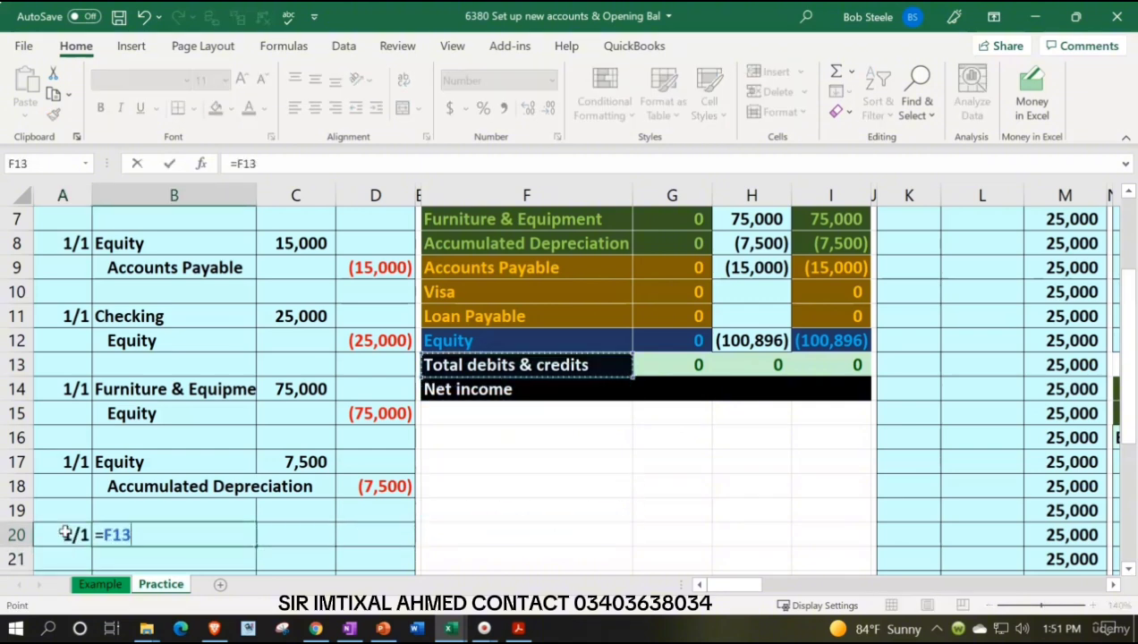
pyautogui.press('Up')
pyautogui.press('Return')
# Enter Visa as the credit account in B21 by referencing trial balance cell F10.
pyautogui.write('+')
pyautogui.press('Right')
pyautogui.press('Right')
pyautogui.press('Right')
pyautogui.press('Right')
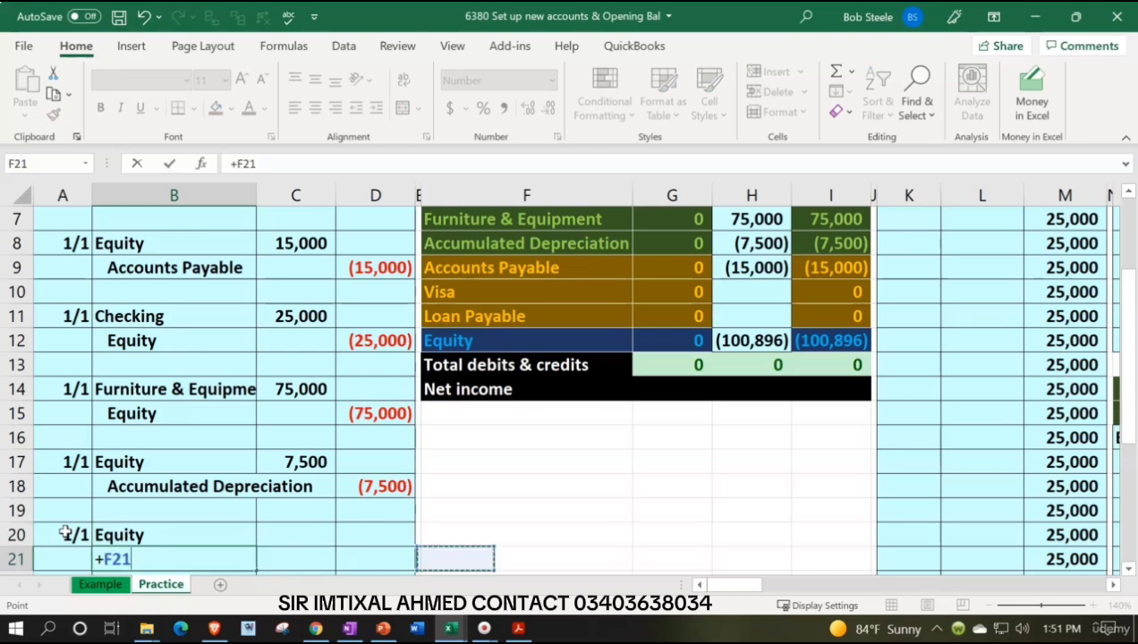
pyautogui.press('Up')
pyautogui.press('Up')
pyautogui.press('Up')
pyautogui.press('Up')
pyautogui.press('Up')
pyautogui.press('Up')
pyautogui.press('Up')
pyautogui.press('Up')
pyautogui.press('Up')
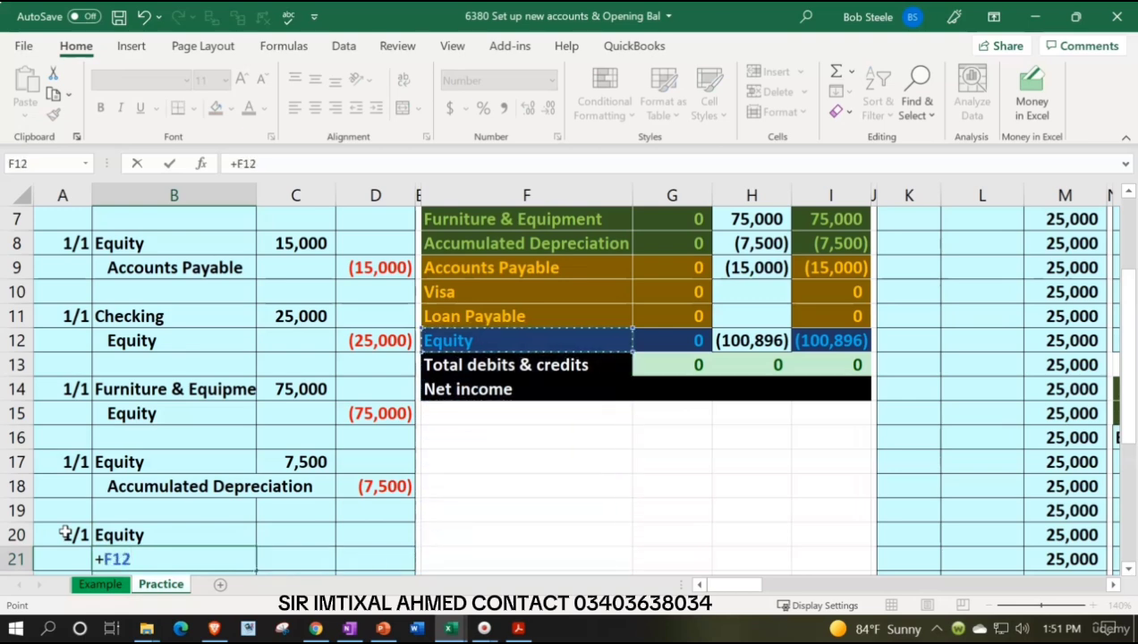
pyautogui.press('Up')
pyautogui.press('Up')
pyautogui.press('Return')
# Check the Visa balance in the trial balance PDF and enter 1000 as the Equity debit in C20.
pyautogui.press('Up')
pyautogui.press('Up')
pyautogui.press('Right')
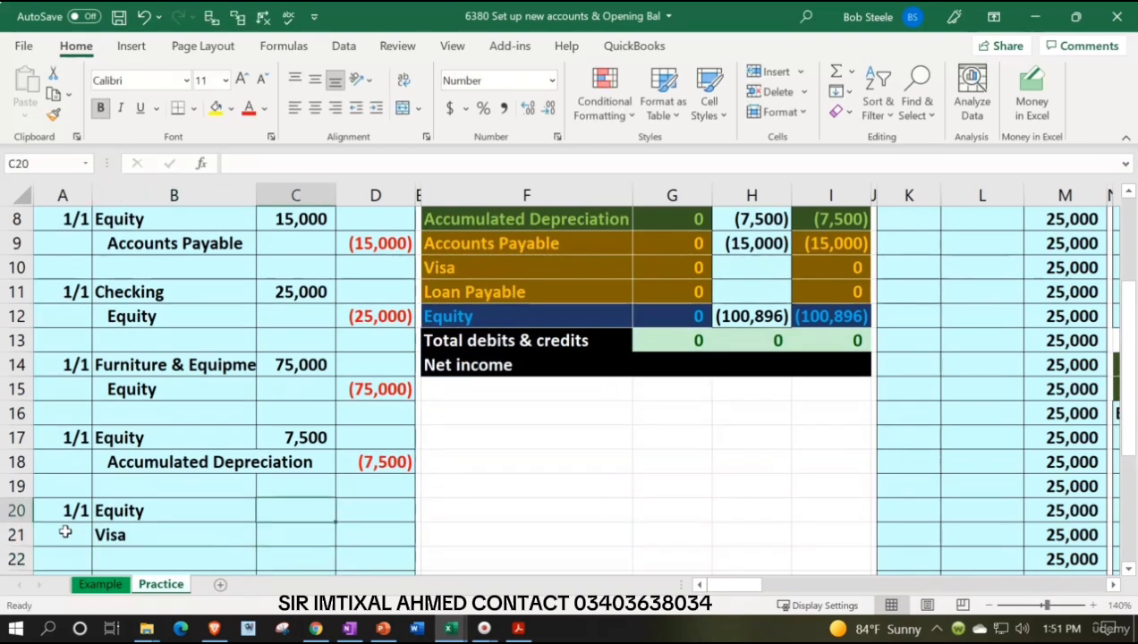
pyautogui.click(517, 629)
pyautogui.click(517, 629)
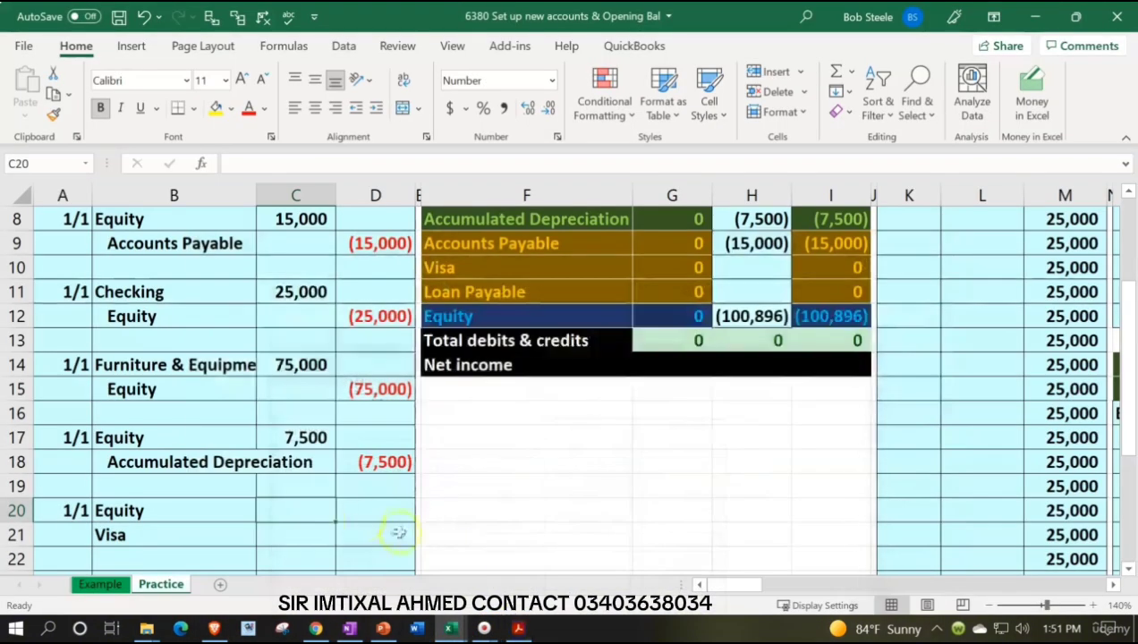
pyautogui.write('1000')
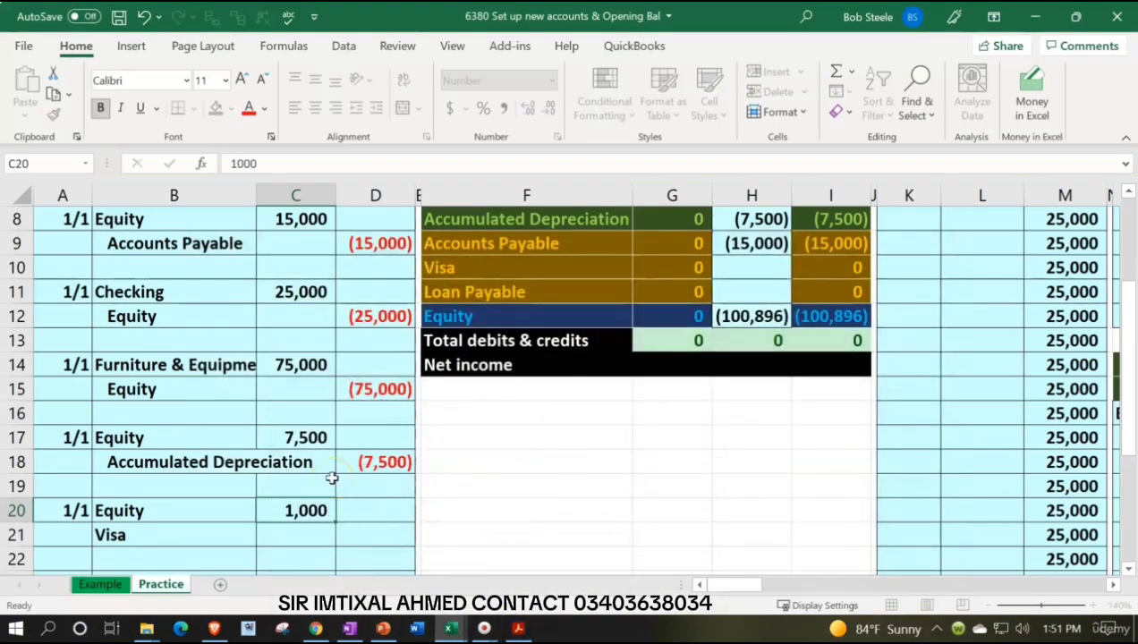
# Enter the Visa credit in D21 as the negative of the Equity debit in C20.
pyautogui.press('Return')
pyautogui.press('Right')
pyautogui.write('-')
pyautogui.press('Left')
pyautogui.press('Up')
pyautogui.press('Return')
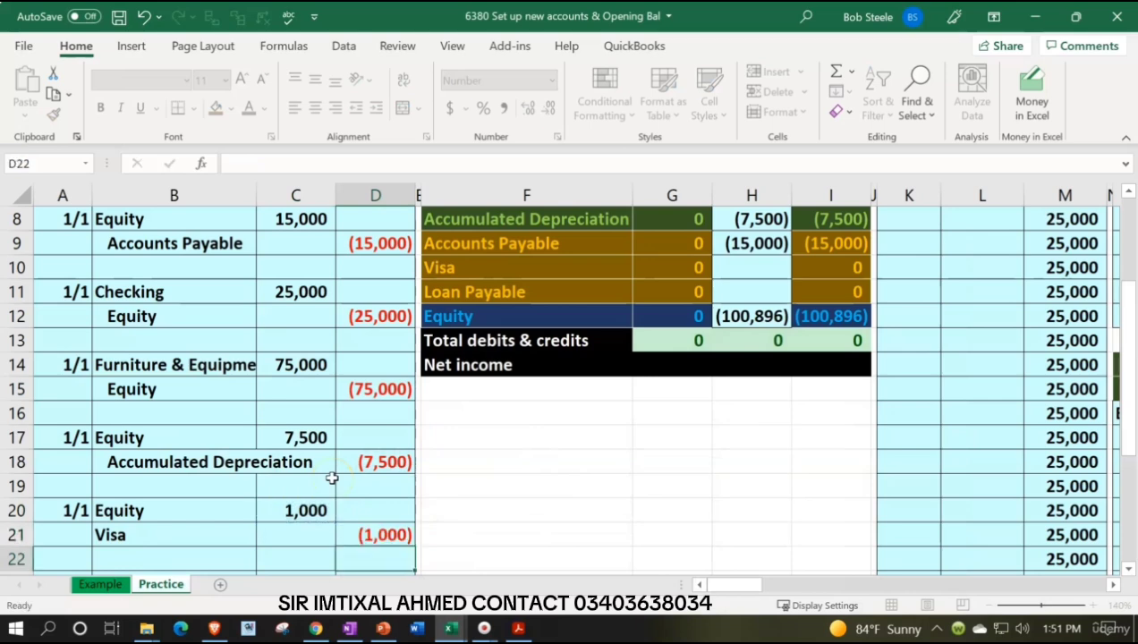
# Indent the Visa account name in B21 as the credit line of the journal entry.
pyautogui.press('Up')
pyautogui.press('Left')
pyautogui.press('Left')
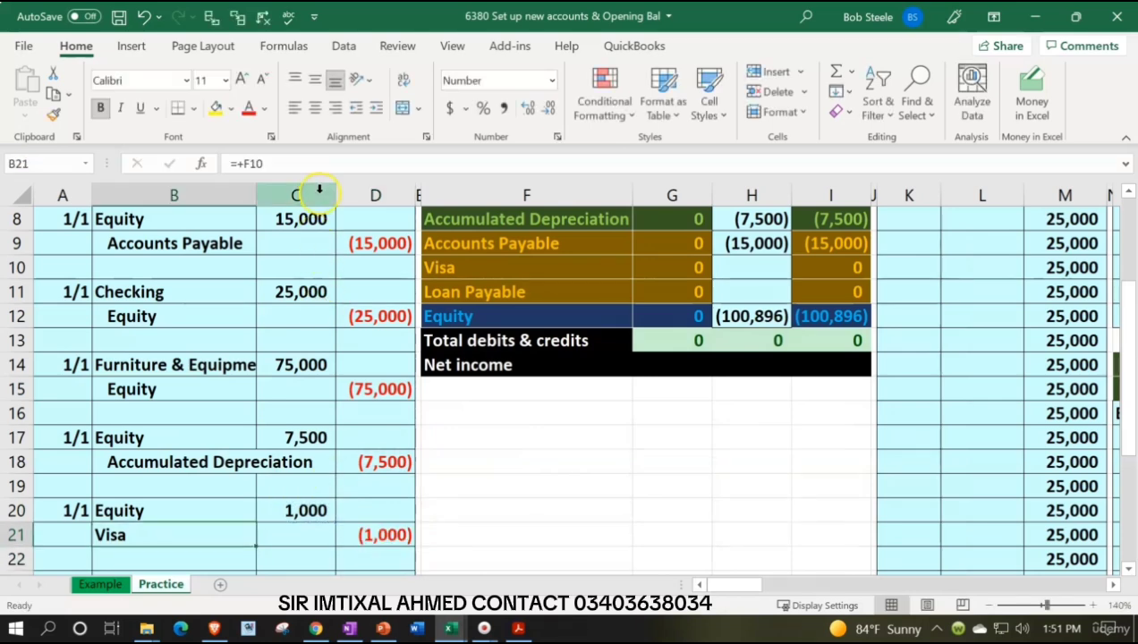
pyautogui.click(374, 109)
pyautogui.click(259, 505)
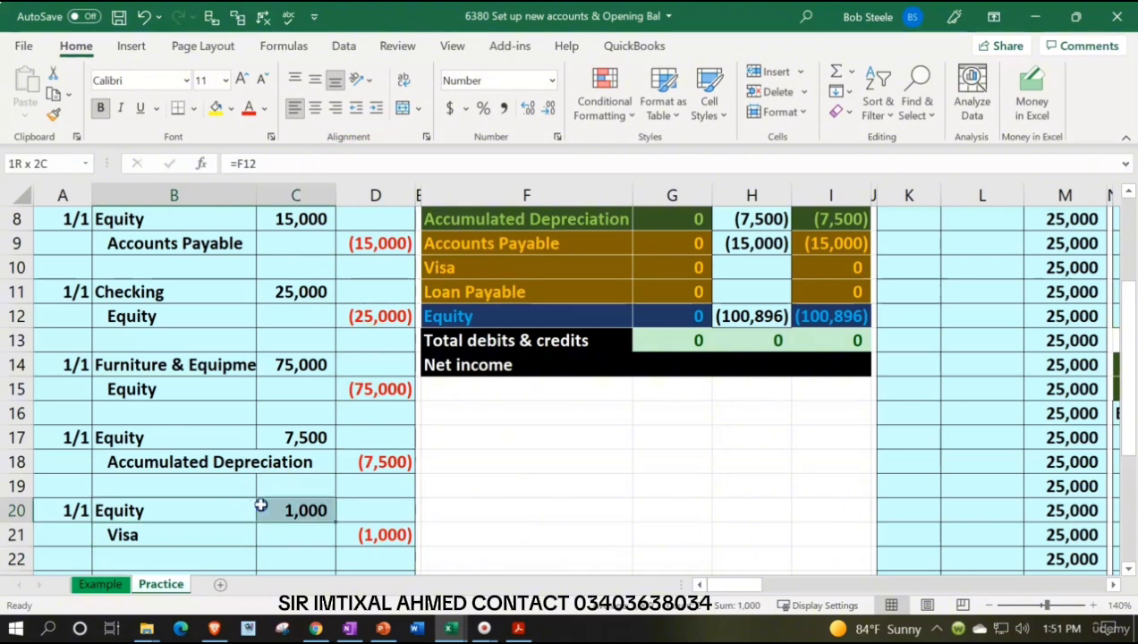
# Add the Equity debit in C20 to the end of the Equity entries formula in trial balance cell H12.
pyautogui.press('Left')
pyautogui.press('Up')
pyautogui.press('Up')
pyautogui.press('Up')
pyautogui.press('Up')
pyautogui.press('Up')
pyautogui.press('Up')
pyautogui.press('Up')
pyautogui.press('Up')
pyautogui.press('Up')
pyautogui.press('Up')
pyautogui.press('Up')
pyautogui.press('Up')
pyautogui.press('Up')
pyautogui.press('Up')
pyautogui.press('Up')
pyautogui.press('Up')
pyautogui.press('Up')
pyautogui.press('Up')
pyautogui.press('Up')
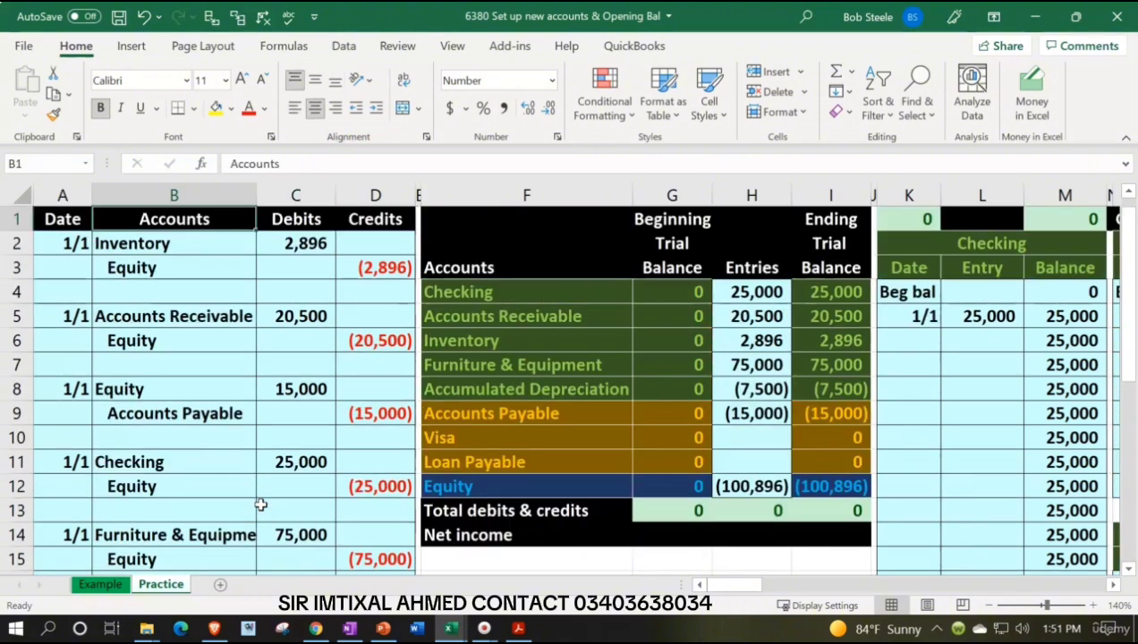
pyautogui.press('Down')
pyautogui.press('Down')
pyautogui.press('Down')
pyautogui.press('Down')
pyautogui.press('Down')
pyautogui.press('Down')
pyautogui.press('Down')
pyautogui.press('Down')
pyautogui.press('Down')
pyautogui.press('Down')
pyautogui.press('Down')
pyautogui.press('Right')
pyautogui.press('Right')
pyautogui.press('Right')
pyautogui.press('Right')
pyautogui.press('Right')
pyautogui.press('Right')
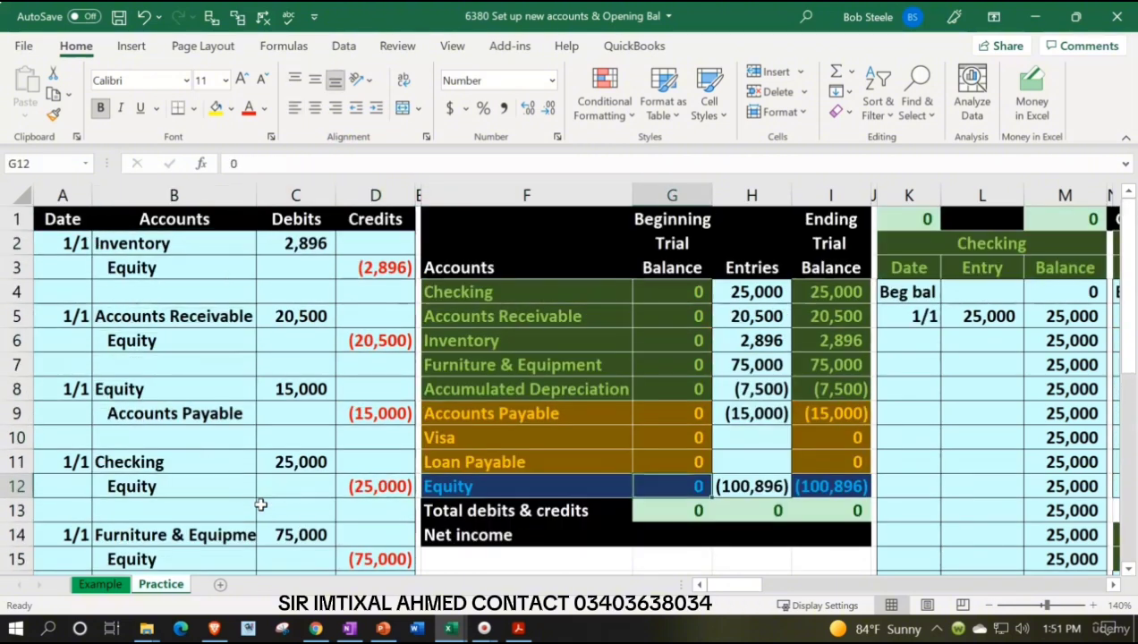
pyautogui.press('F2')
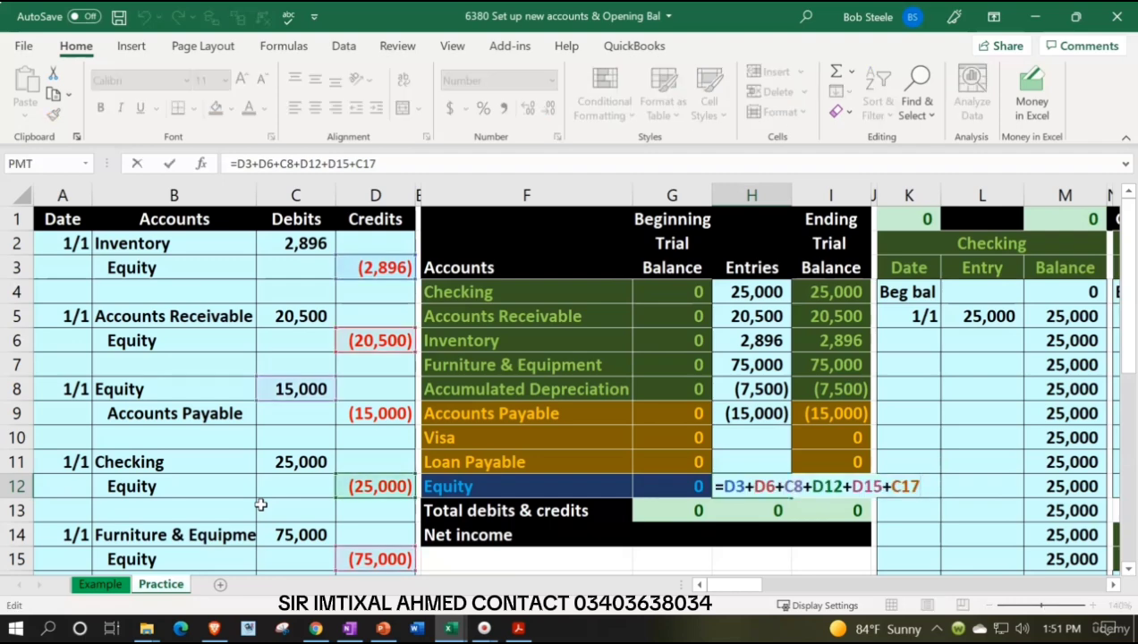
pyautogui.write('+')
pyautogui.press('Down')
pyautogui.press('Down')
pyautogui.press('Down')
pyautogui.press('Down')
pyautogui.press('Down')
pyautogui.press('Down')
pyautogui.press('Down')
pyautogui.press('Down')
pyautogui.press('Down')
pyautogui.press('Down')
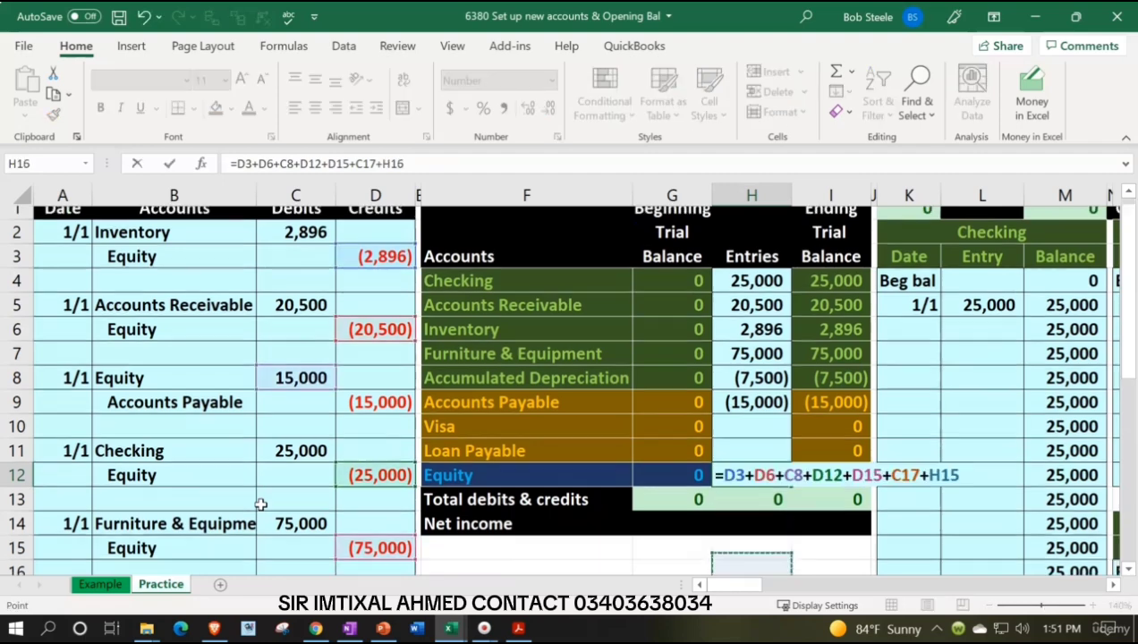
pyautogui.press('Down')
pyautogui.press('Down')
pyautogui.press('Left')
pyautogui.press('Left')
pyautogui.press('Left')
pyautogui.press('Left')
pyautogui.press('Left')
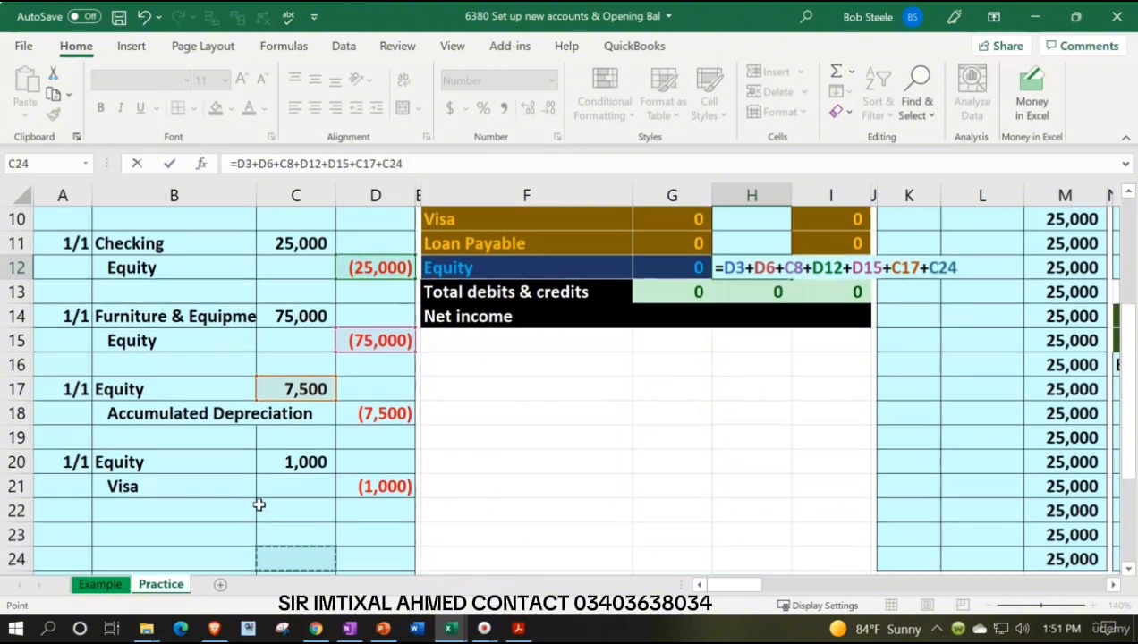
pyautogui.scroll(-2, 409, 473)
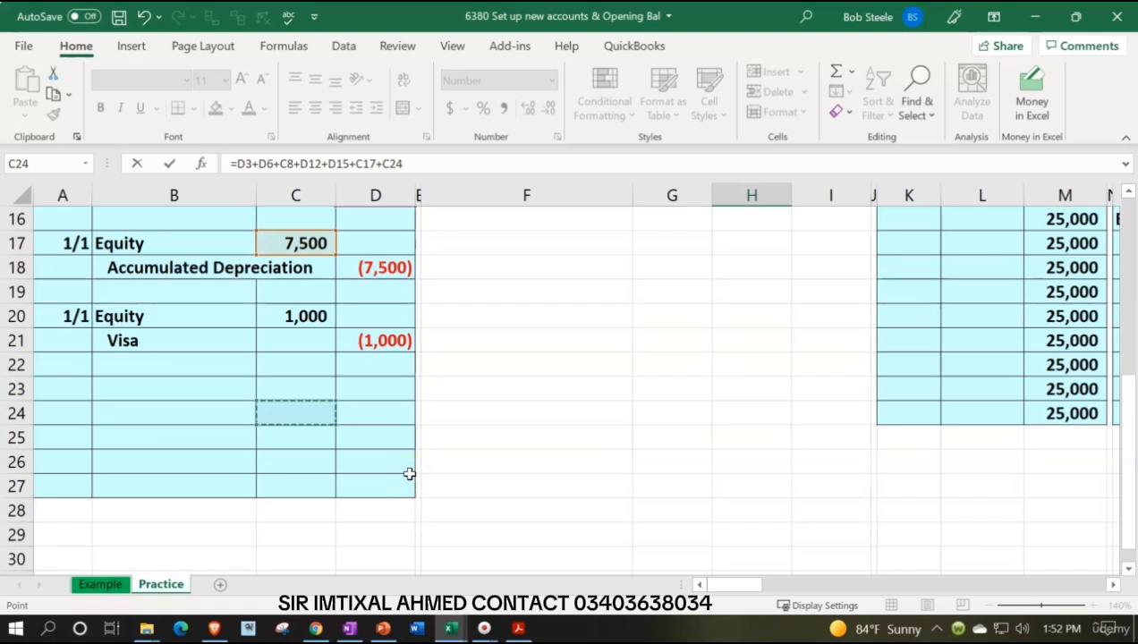
pyautogui.scroll(1, 409, 473)
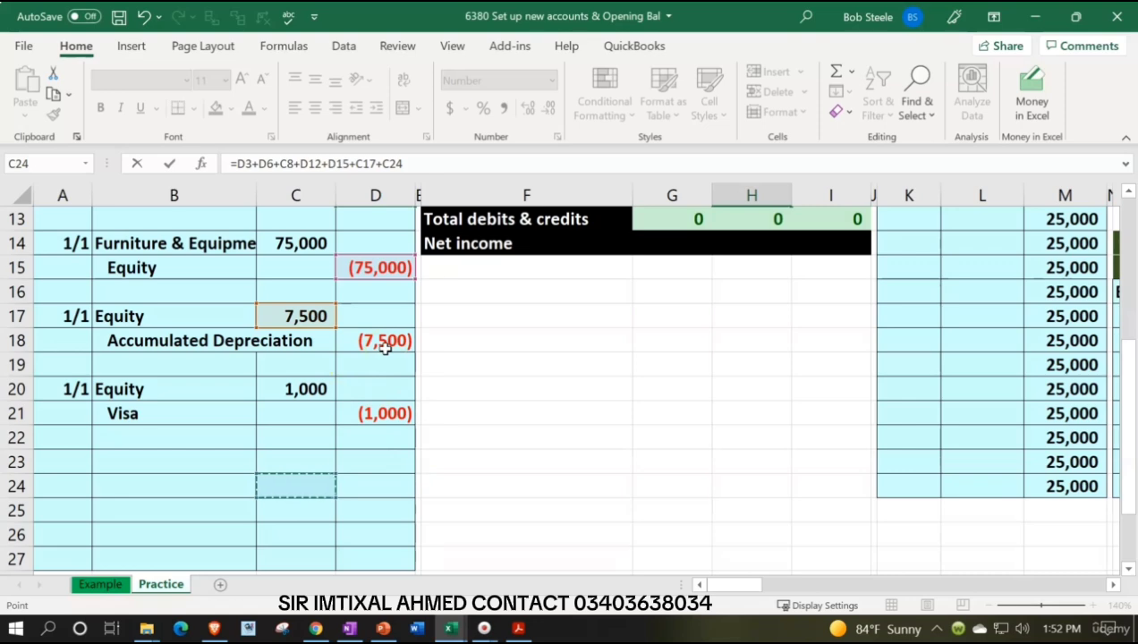
pyautogui.press('Up')
pyautogui.press('Up')
pyautogui.press('Up')
pyautogui.press('Up')
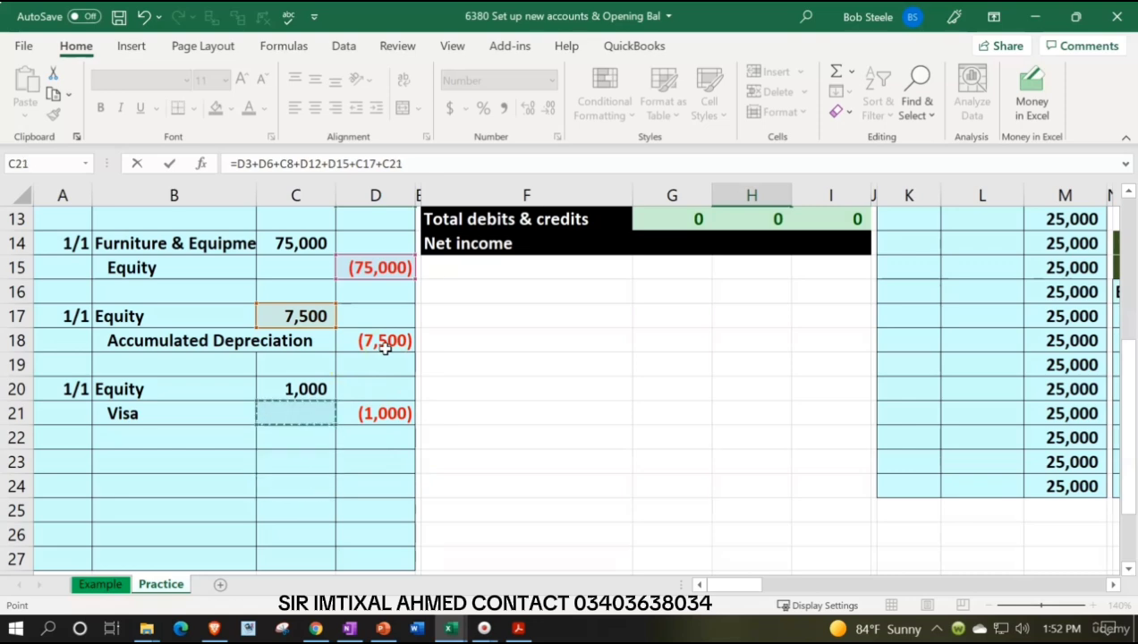
pyautogui.press('Return')
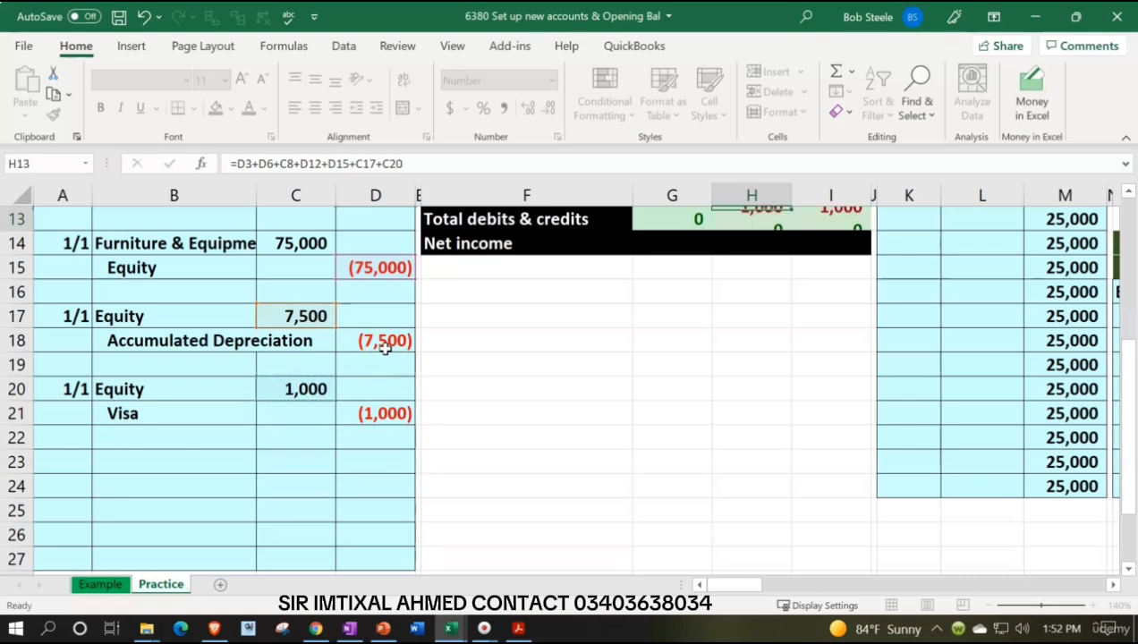
# Post the Visa credit to the trial balance by setting the Visa entries cell H10 to =D21.
pyautogui.scroll(4, 384, 348)
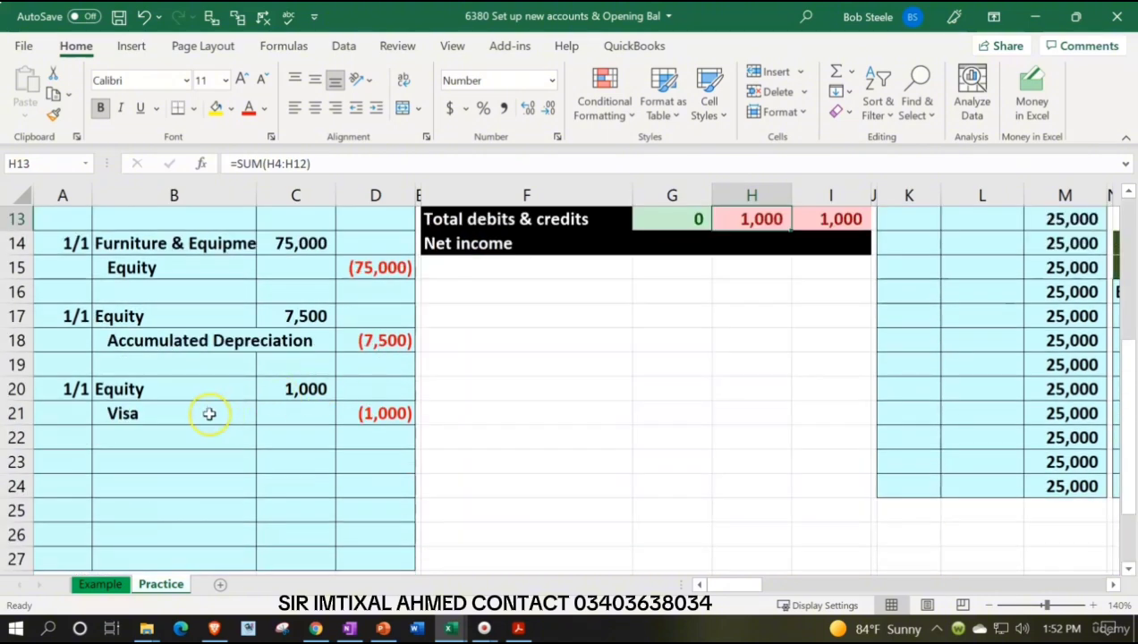
pyautogui.moveTo(210, 415); pyautogui.dragTo(359, 425)
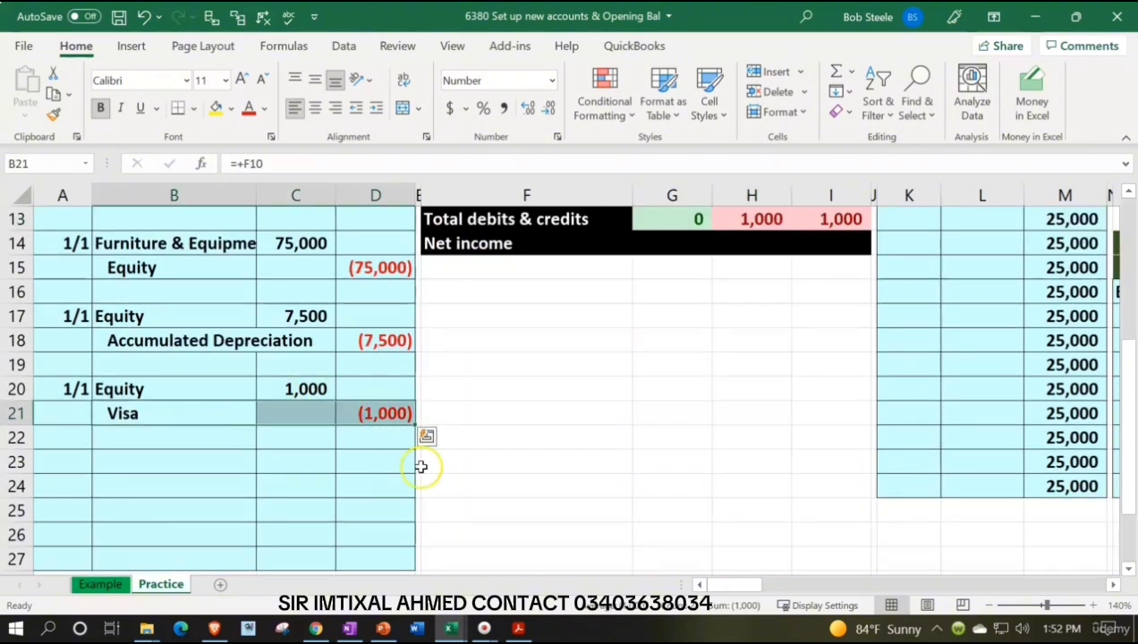
pyautogui.scroll(3, 427, 474)
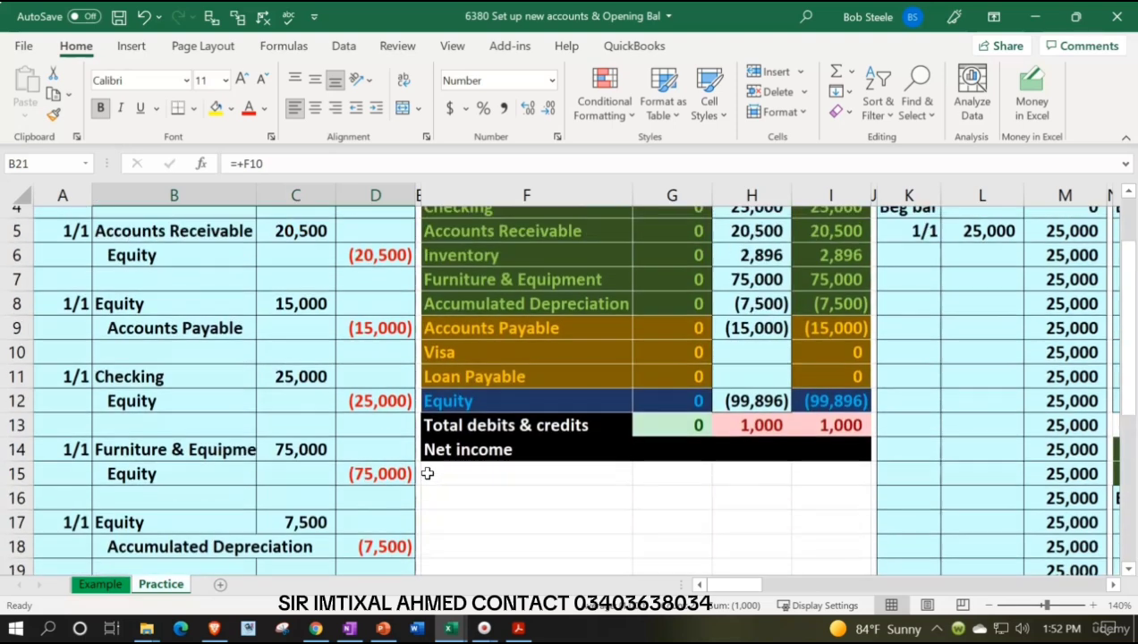
pyautogui.click(513, 364)
pyautogui.press('Right')
pyautogui.press('Right')
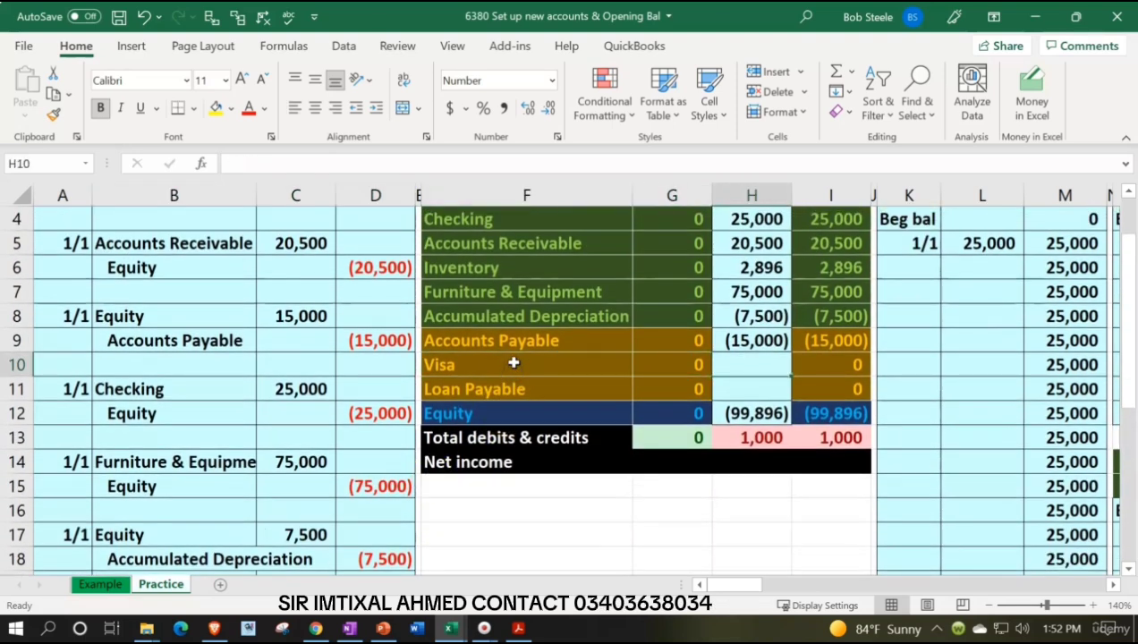
pyautogui.write('=')
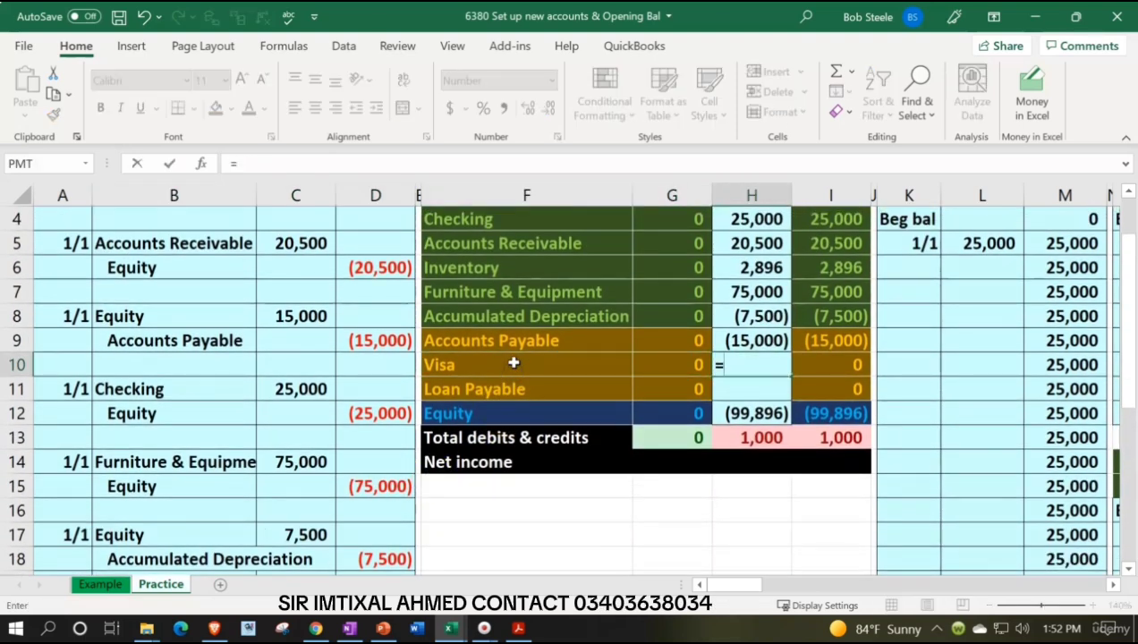
pyautogui.press('Down')
pyautogui.press('Down')
pyautogui.press('Down')
pyautogui.press('Down')
pyautogui.press('Down')
pyautogui.press('Down')
pyautogui.press('Down')
pyautogui.press('Down')
pyautogui.press('Down')
pyautogui.press('Down')
pyautogui.press('Down')
pyautogui.press('Down')
pyautogui.press('Down')
pyautogui.press('Down')
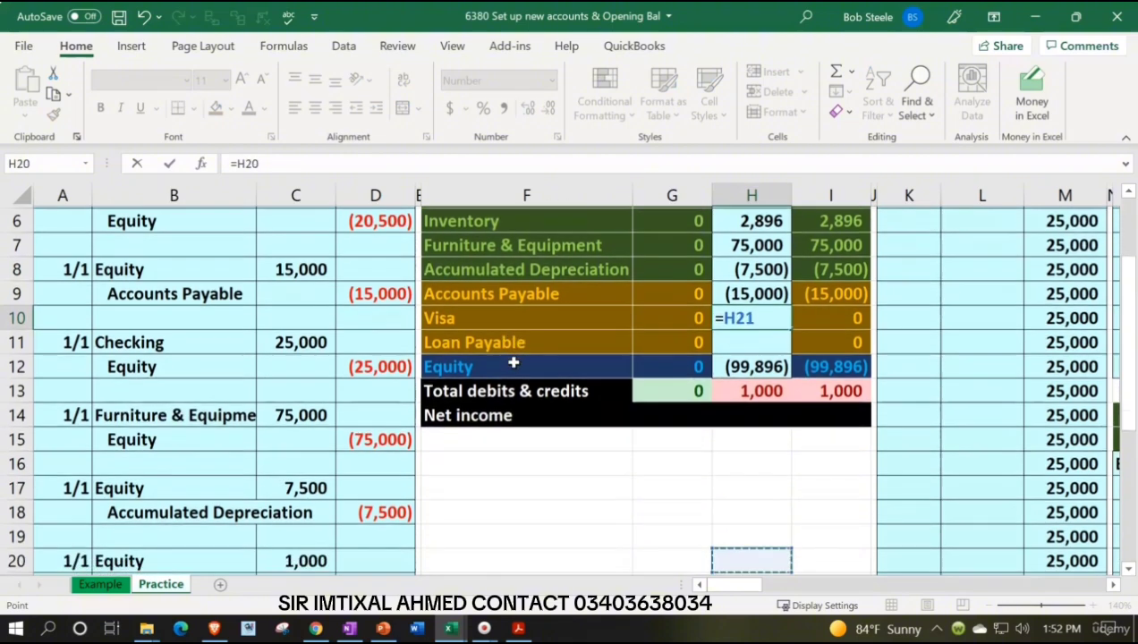
pyautogui.press('Left')
pyautogui.press('Left')
pyautogui.press('Left')
pyautogui.press('Left')
pyautogui.press('Up')
pyautogui.press('Up')
pyautogui.press('Up')
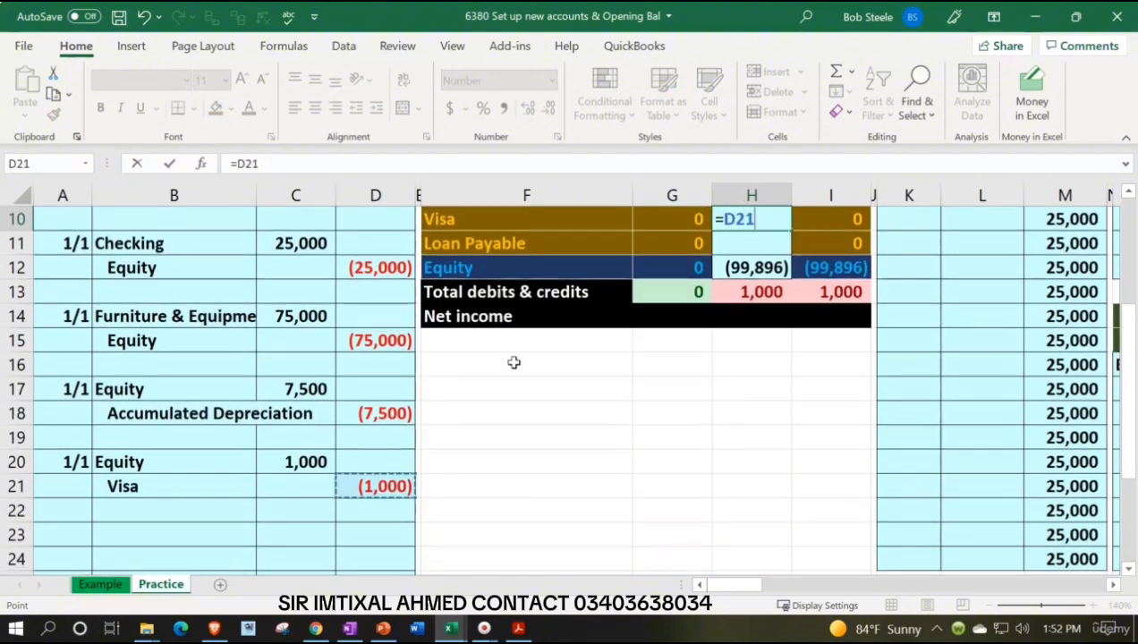
pyautogui.press('Return')
# Review the trial balance entries against the Equity and Visa journal entry in rows 20 and 21.
pyautogui.press('Up')
pyautogui.press('Up')
pyautogui.press('Up')
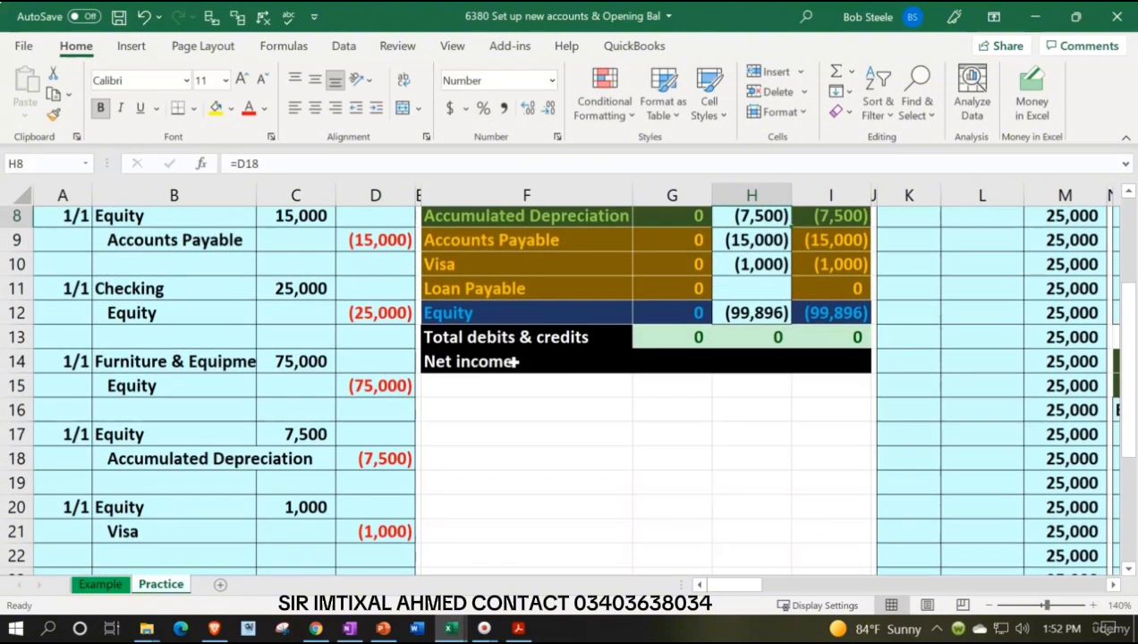
pyautogui.press('Up')
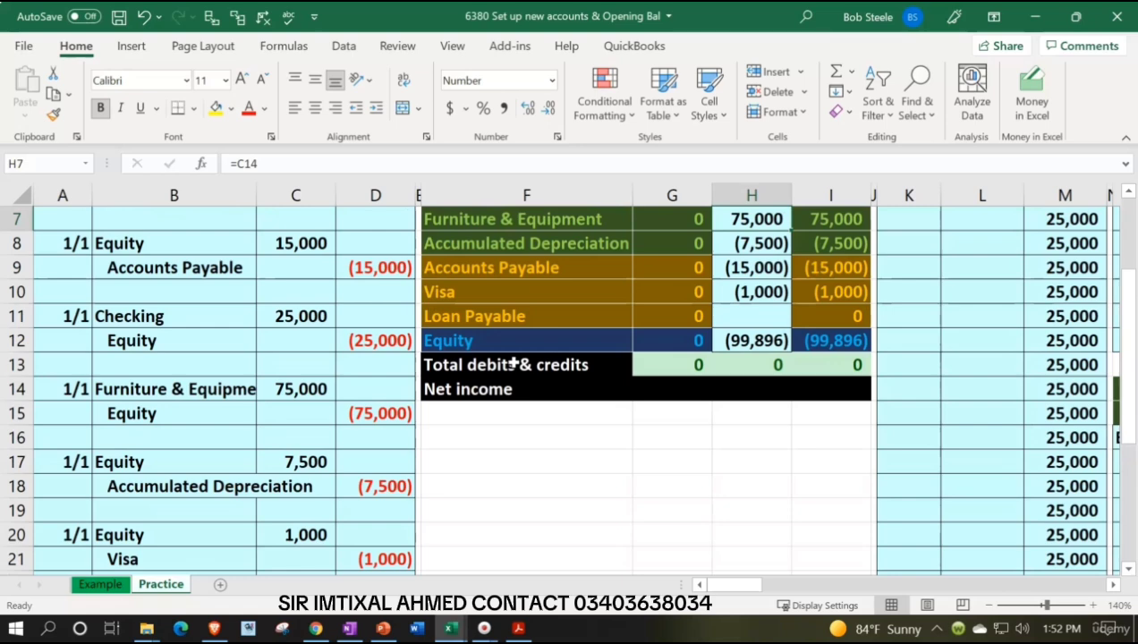
pyautogui.scroll(-3, 663, 347)
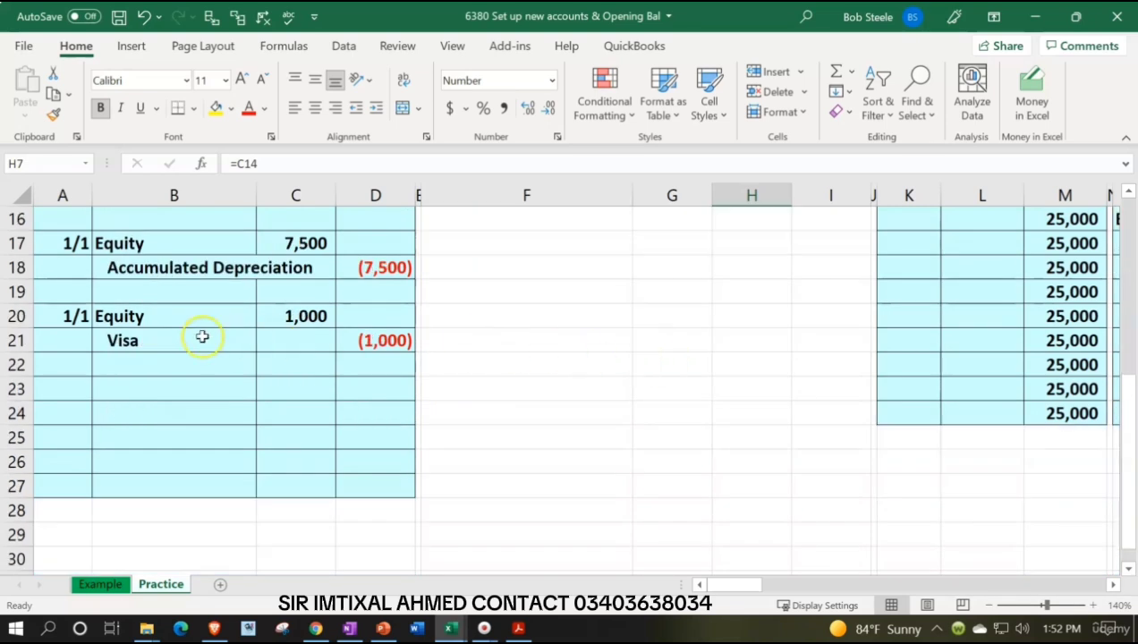
pyautogui.click(179, 317)
pyautogui.moveTo(179, 316); pyautogui.dragTo(355, 340)
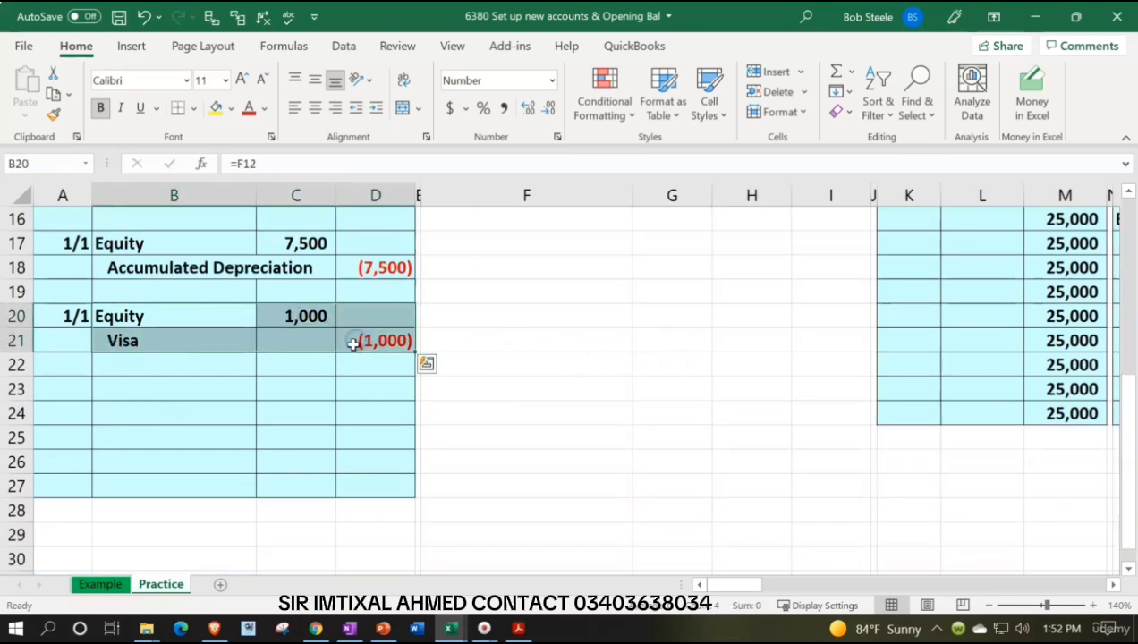
pyautogui.click(265, 315)
pyautogui.scroll(5, 350, 420)
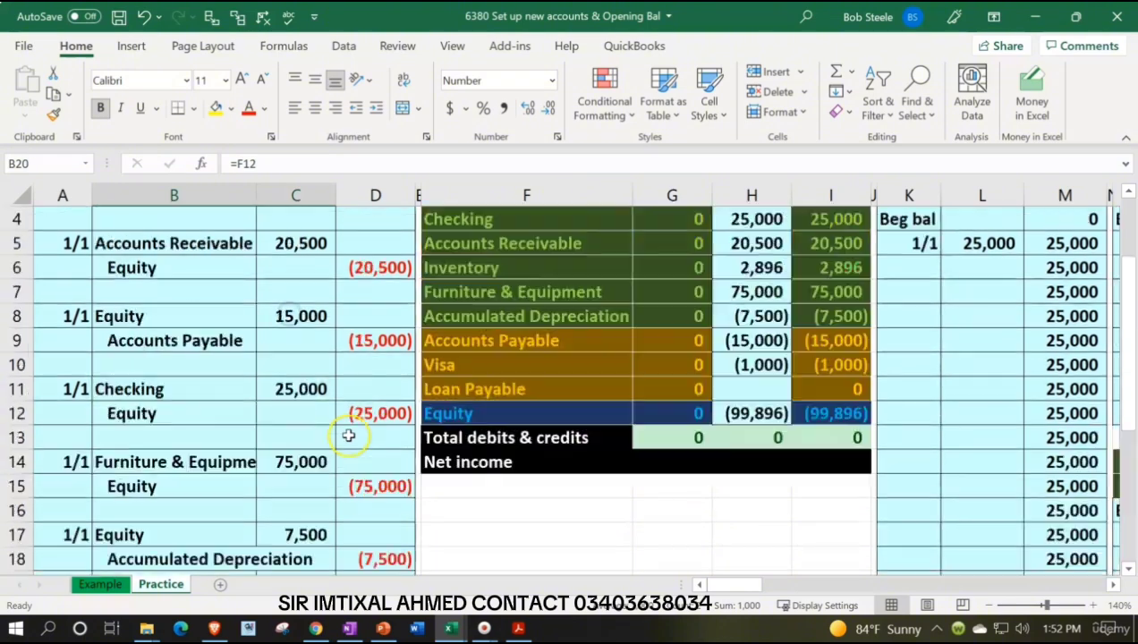
# Enter the date 1/1 in AA23, the next open row of the Equity account in the general ledger.
pyautogui.click(519, 432)
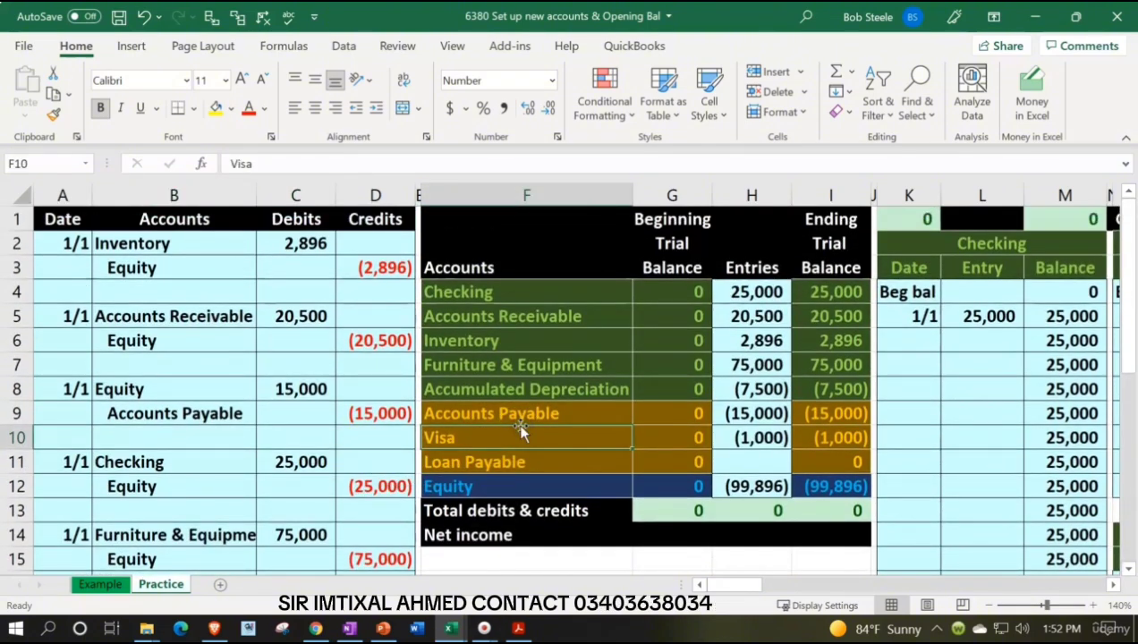
pyautogui.press('Right')
pyautogui.press('Right')
pyautogui.press('Right')
pyautogui.press('Right')
pyautogui.press('Right')
pyautogui.press('Right')
pyautogui.press('Right')
pyautogui.press('Right')
pyautogui.press('Right')
pyautogui.press('Right')
pyautogui.press('Right')
pyautogui.press('Right')
pyautogui.press('Right')
pyautogui.press('Right')
pyautogui.press('Right')
pyautogui.press('Right')
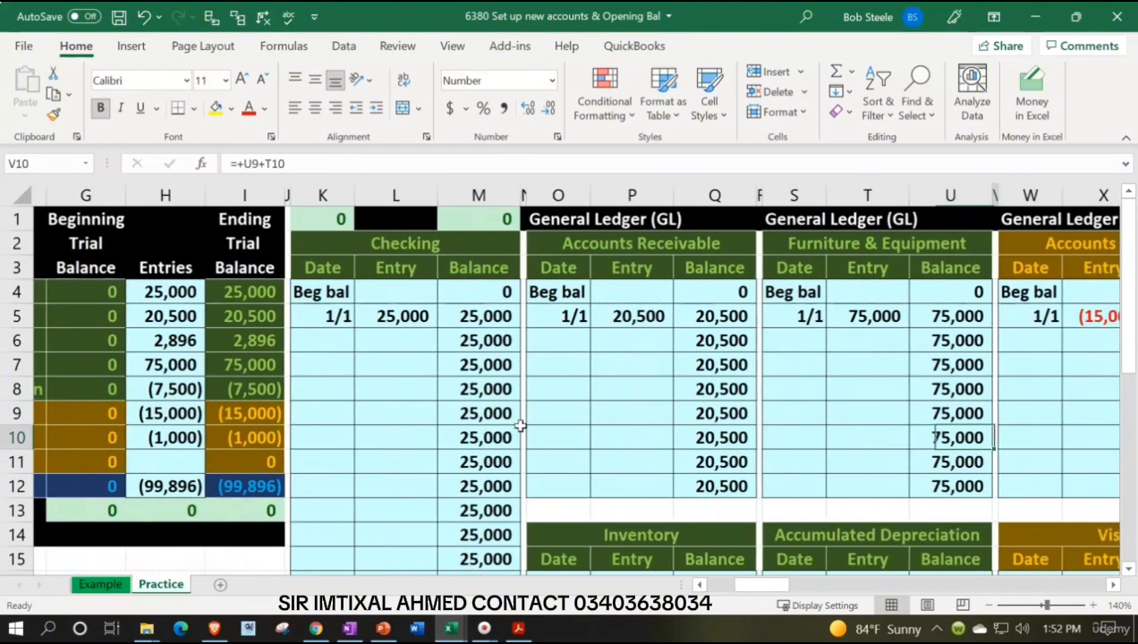
pyautogui.press('Right')
pyautogui.press('Right')
pyautogui.press('Right')
pyautogui.press('Right')
pyautogui.press('Right')
pyautogui.press('Right')
pyautogui.press('Right')
pyautogui.press('Right')
pyautogui.press('Right')
pyautogui.press('Right')
pyautogui.press('Down')
pyautogui.press('Down')
pyautogui.press('Down')
pyautogui.press('Down')
pyautogui.press('Down')
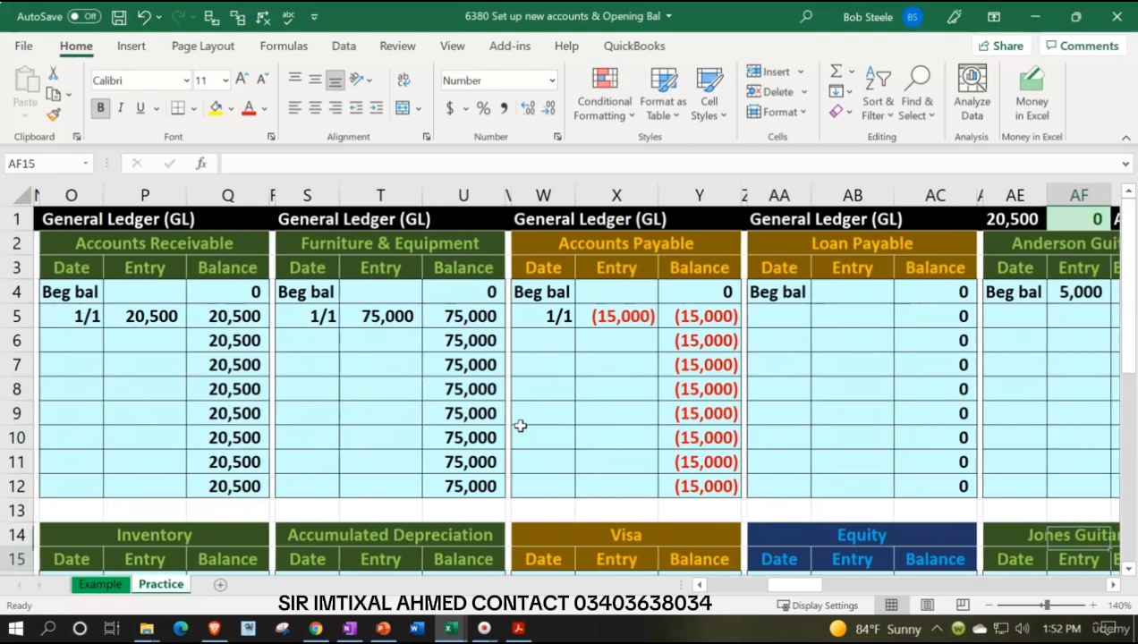
pyautogui.press('Down')
pyautogui.press('Down')
pyautogui.press('Down')
pyautogui.press('Down')
pyautogui.press('Down')
pyautogui.press('Down')
pyautogui.press('Down')
pyautogui.press('Down')
pyautogui.press('Down')
pyautogui.press('Down')
pyautogui.press('Down')
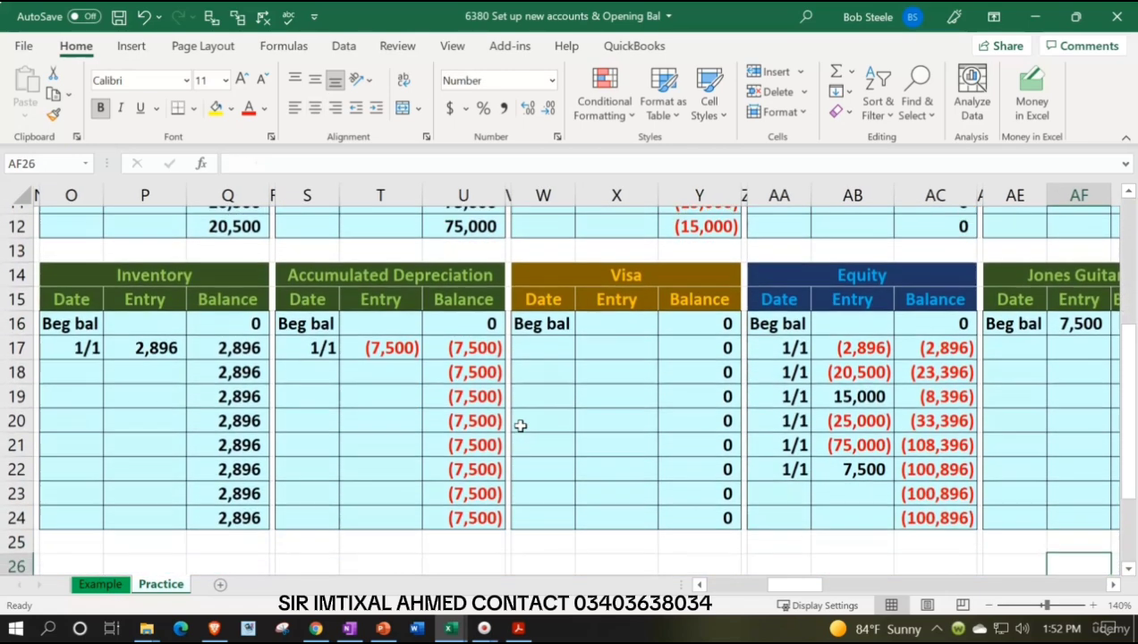
pyautogui.press('Left')
pyautogui.press('Left')
pyautogui.press('Left')
pyautogui.press('Left')
pyautogui.press('Left')
pyautogui.press('Up')
pyautogui.press('Up')
pyautogui.press('Up')
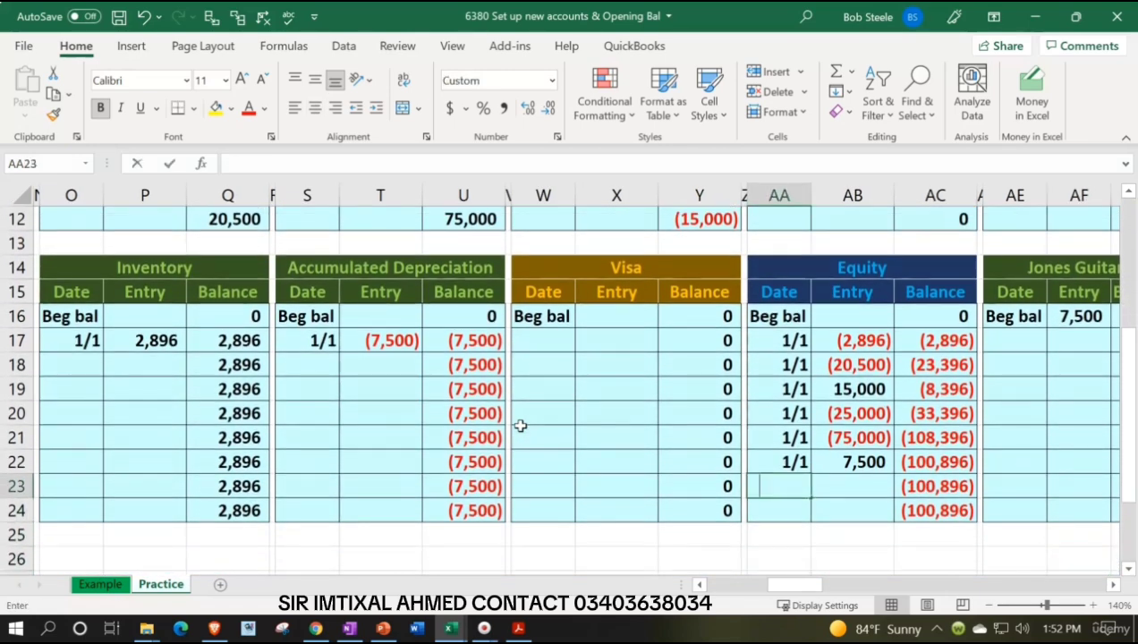
pyautogui.write('1/1')
pyautogui.press('Return')
# Post the Equity debit to the Equity ledger by setting the entry cell AB23 to =C20.
pyautogui.press('Right')
pyautogui.press('Up')
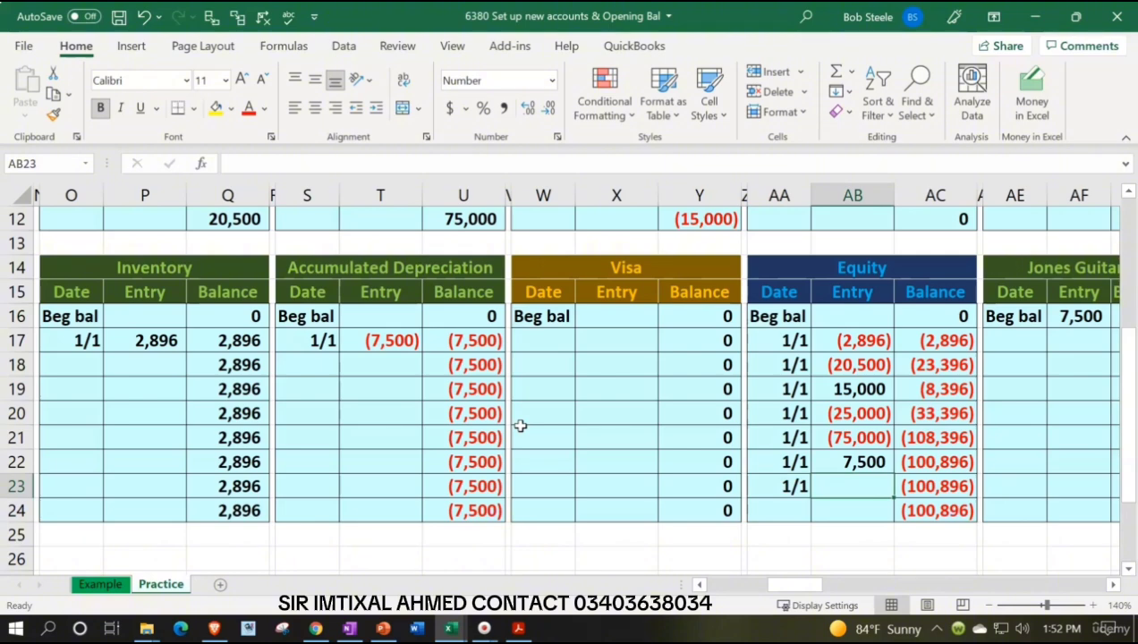
pyautogui.write('=')
pyautogui.press('Left')
pyautogui.press('Left')
pyautogui.press('Left')
pyautogui.press('Left')
pyautogui.press('Left')
pyautogui.press('Left')
pyautogui.press('Left')
pyautogui.press('Left')
pyautogui.press('Left')
pyautogui.press('Left')
pyautogui.press('Left')
pyautogui.press('Left')
pyautogui.press('Left')
pyautogui.press('Left')
pyautogui.press('Left')
pyautogui.press('Left')
pyautogui.press('Left')
pyautogui.press('Left')
pyautogui.press('Left')
pyautogui.press('Left')
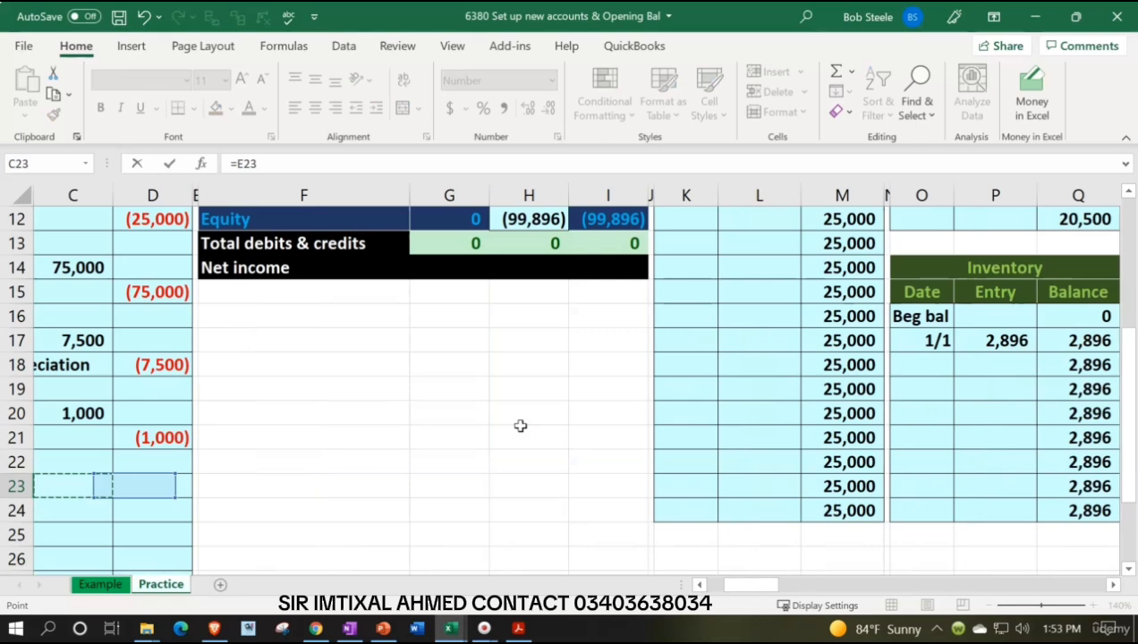
pyautogui.press('Up')
pyautogui.press('Up')
pyautogui.press('Up')
pyautogui.press('Left')
pyautogui.press('Left')
pyautogui.press('Left')
pyautogui.press('Left')
pyautogui.press('Right')
pyautogui.press('Right')
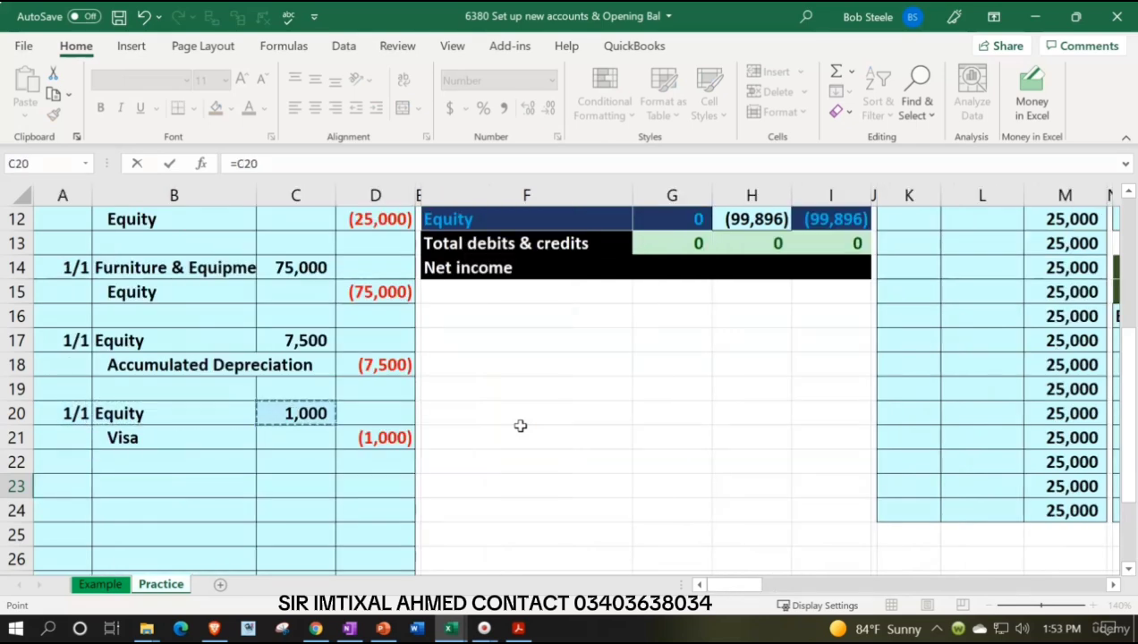
pyautogui.press('Return')
# Compare the Equity ledger's running balance with the Equity ending balance in I12, and examine the ledger check total in K1.
pyautogui.press('Right')
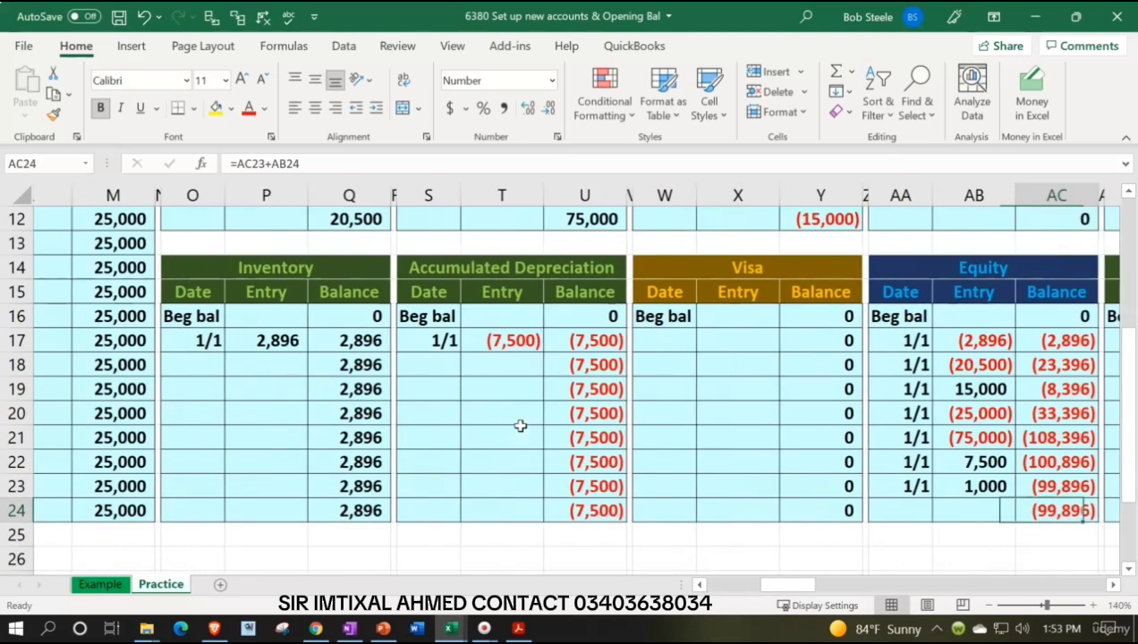
pyautogui.press('Up')
pyautogui.press('Up')
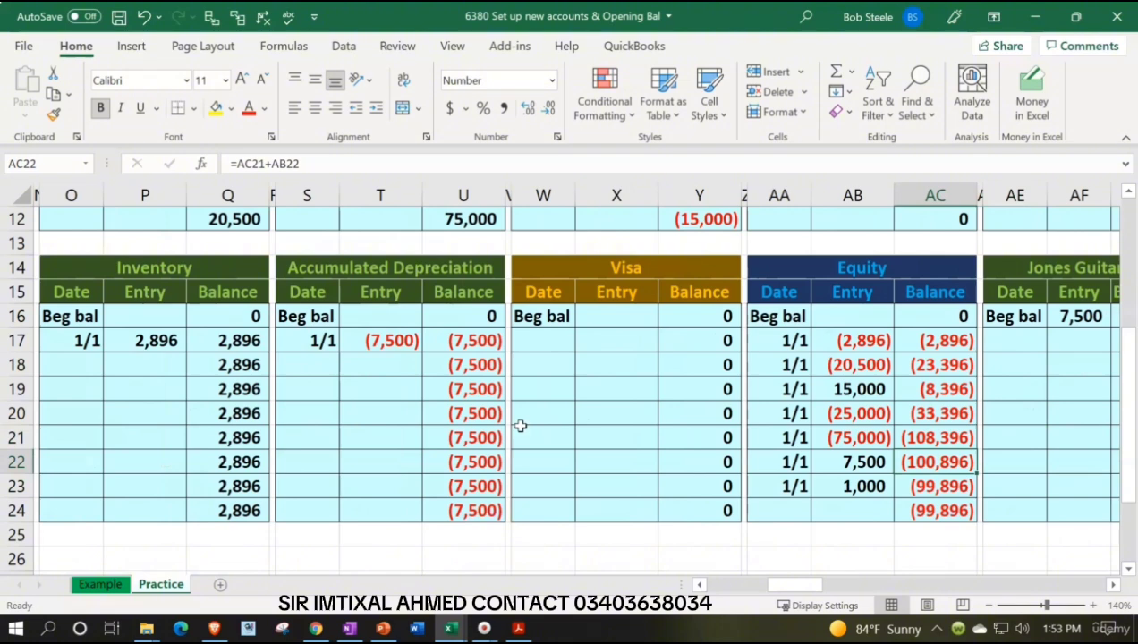
pyautogui.press('Down')
pyautogui.press('Left')
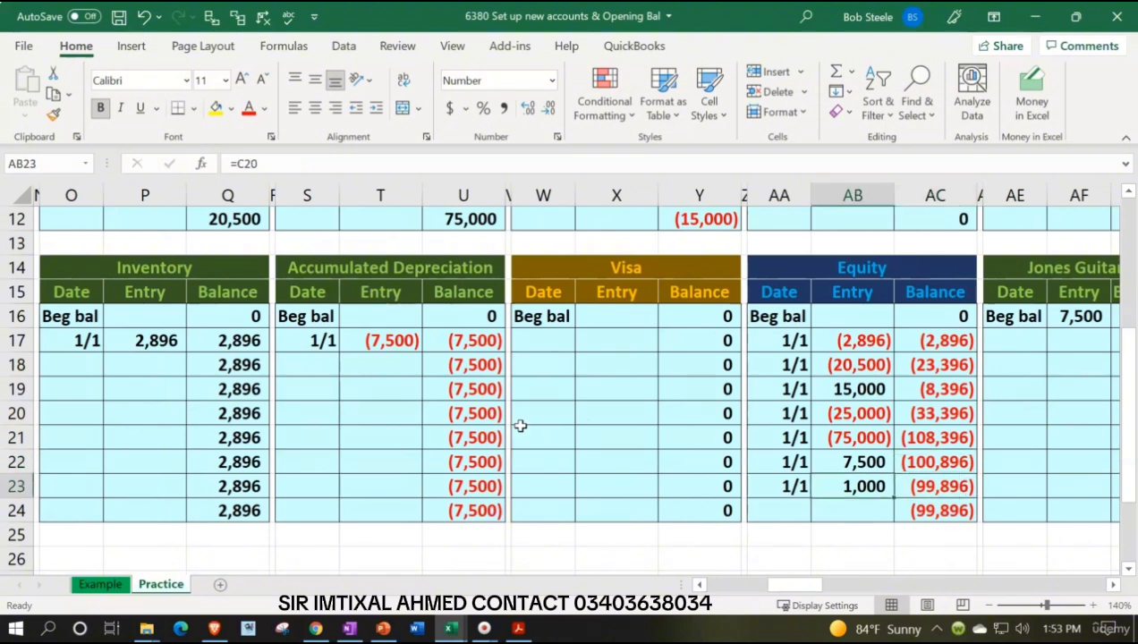
pyautogui.press('Right')
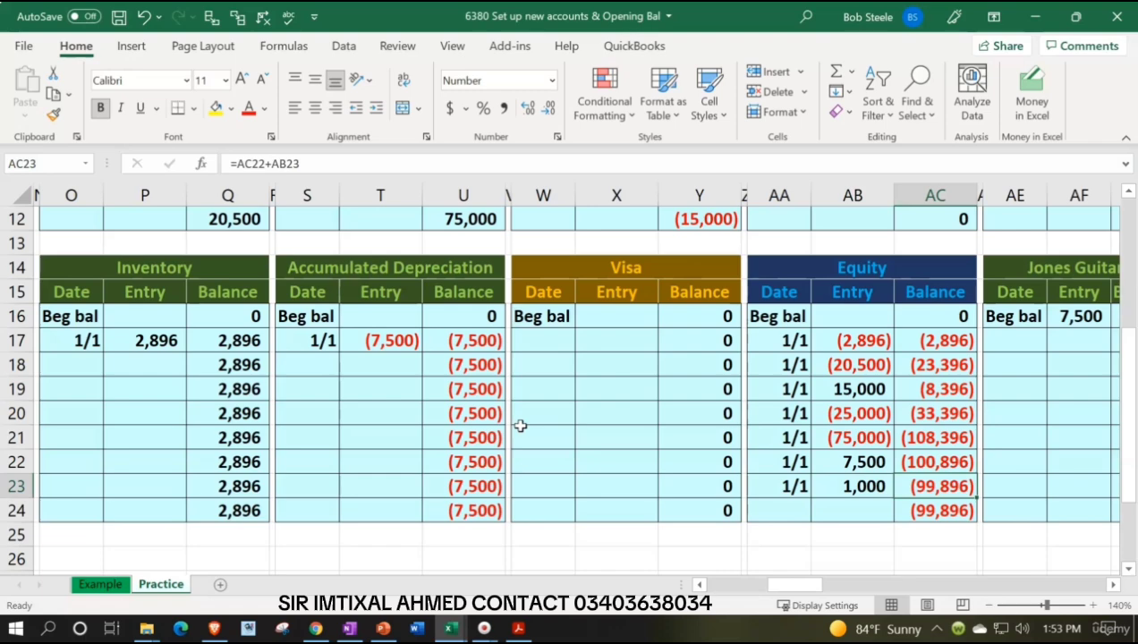
pyautogui.press('Down')
pyautogui.press('Left')
pyautogui.press('Left')
pyautogui.press('Left')
pyautogui.press('Left')
pyautogui.press('Left')
pyautogui.press('Left')
pyautogui.press('Left')
pyautogui.press('Left')
pyautogui.press('Left')
pyautogui.press('Left')
pyautogui.press('Left')
pyautogui.press('Left')
pyautogui.press('Left')
pyautogui.press('Left')
pyautogui.press('Left')
pyautogui.press('Left')
pyautogui.press('Left')
pyautogui.press('Left')
pyautogui.press('Left')
pyautogui.press('Left')
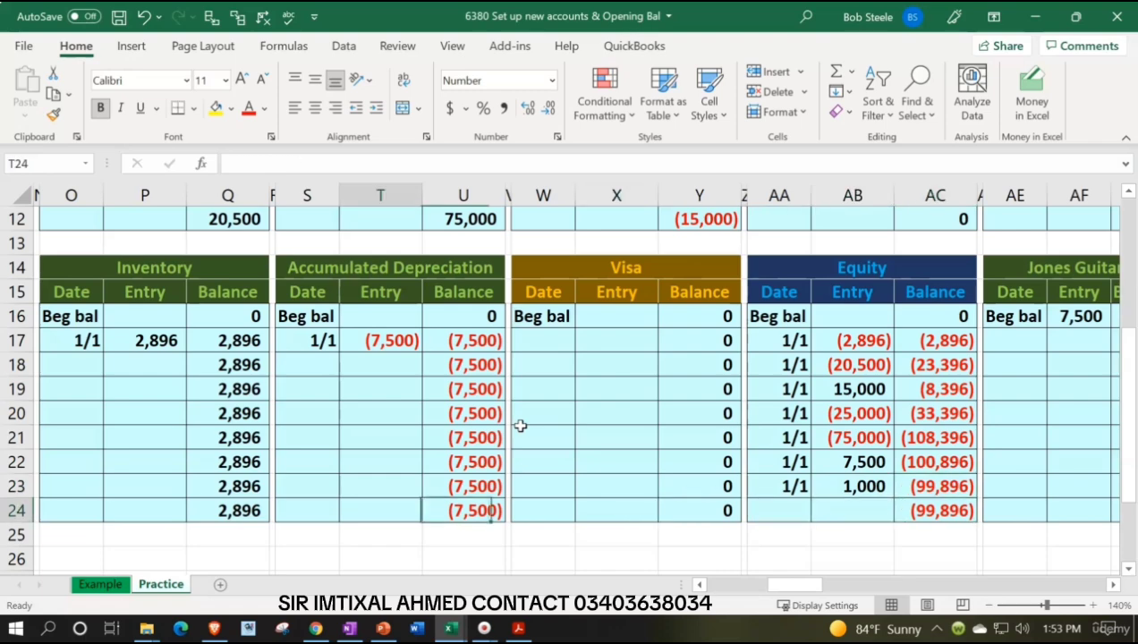
pyautogui.scroll(1, 519, 425)
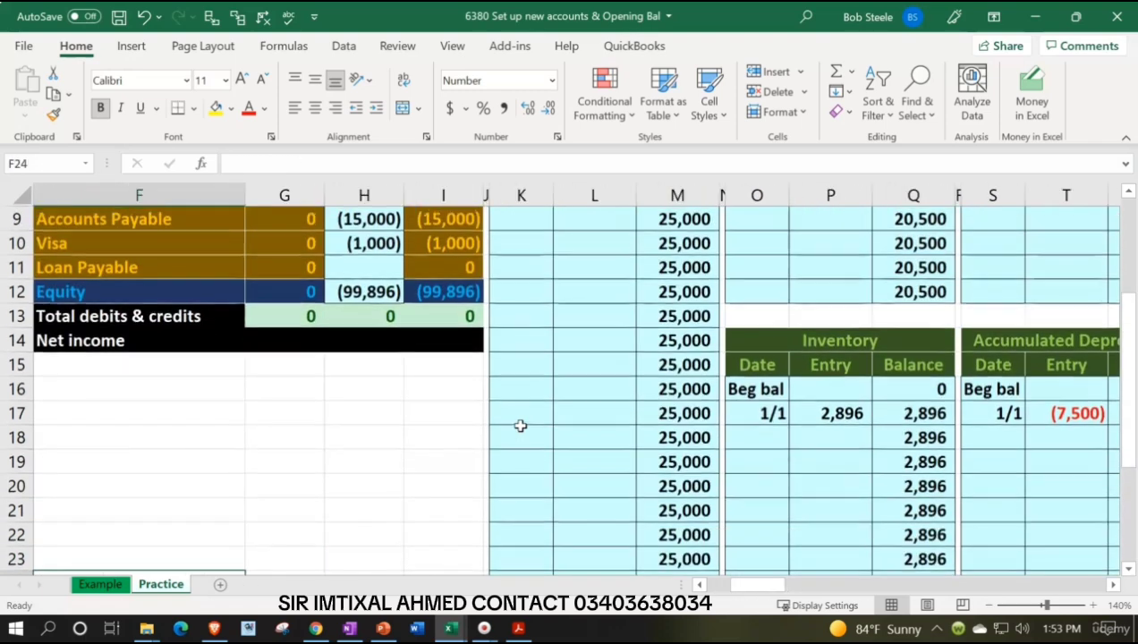
pyautogui.click(456, 300)
pyautogui.scroll(3, 458, 302)
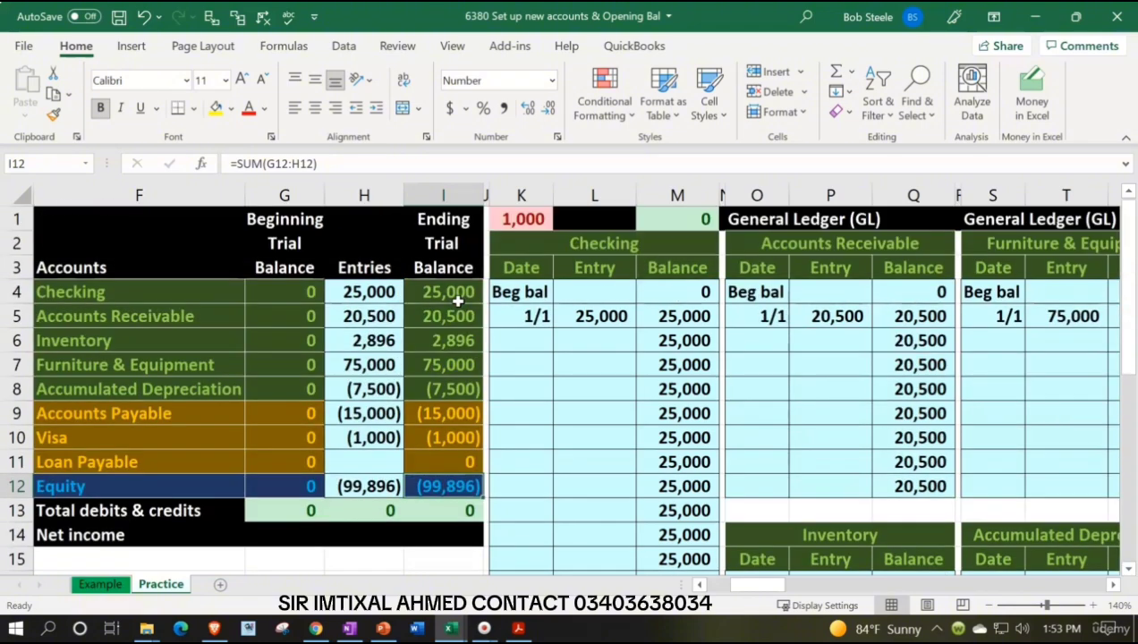
pyautogui.click(502, 221)
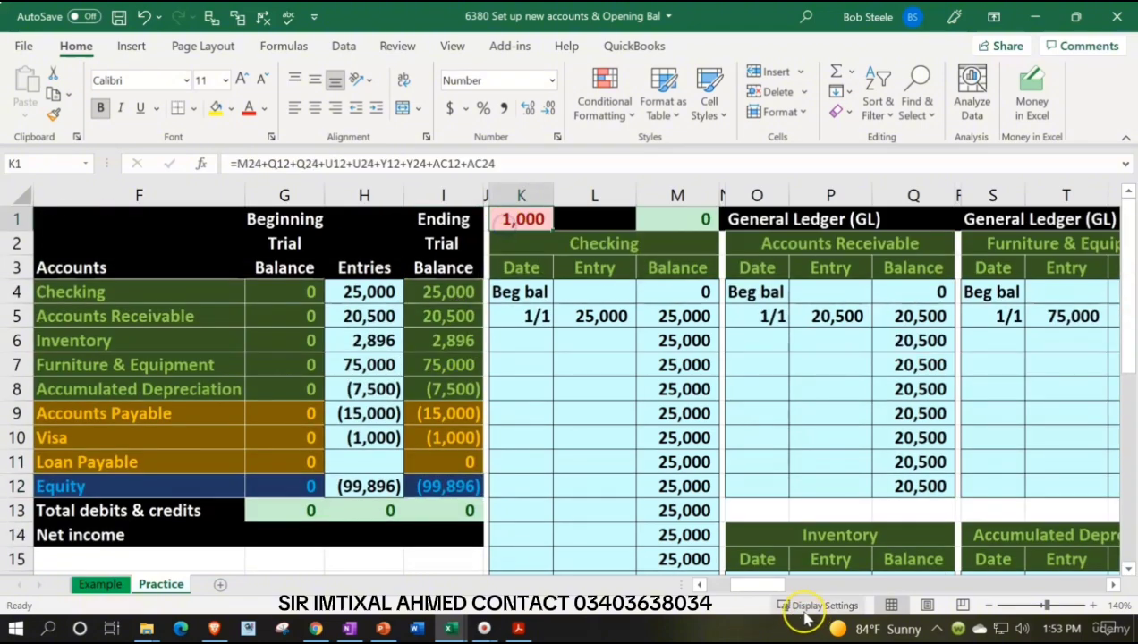
# Enter the date 1/1 in W17, the first open row of the Visa account in the general ledger.
pyautogui.moveTo(775, 587); pyautogui.dragTo(729, 587)
pyautogui.scroll(-3, 134, 349)
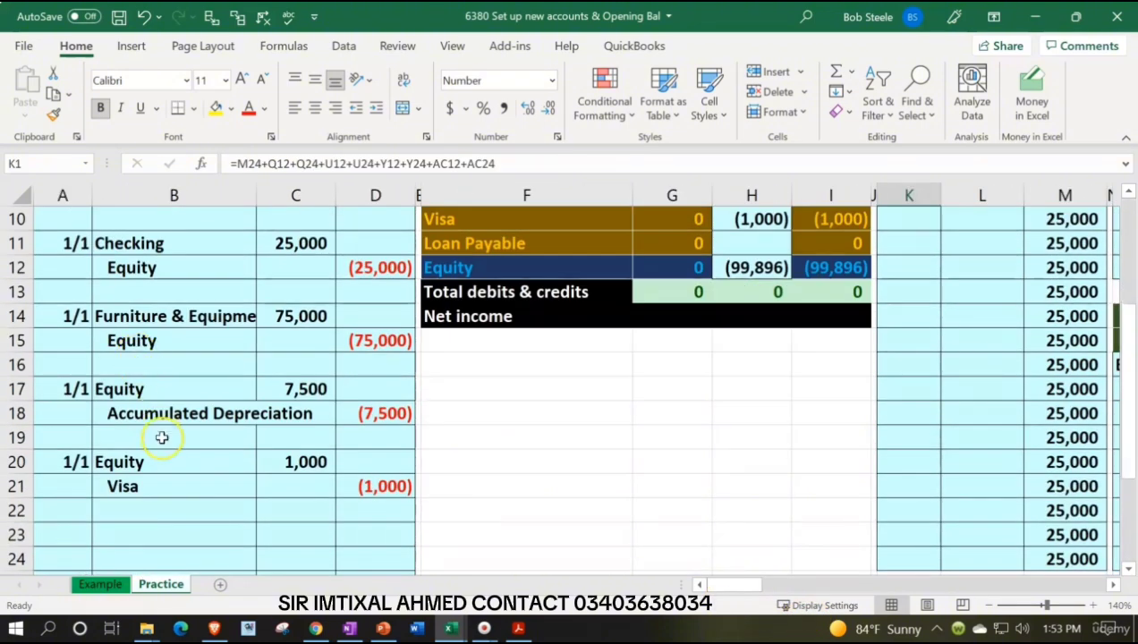
pyautogui.moveTo(170, 482); pyautogui.dragTo(373, 497)
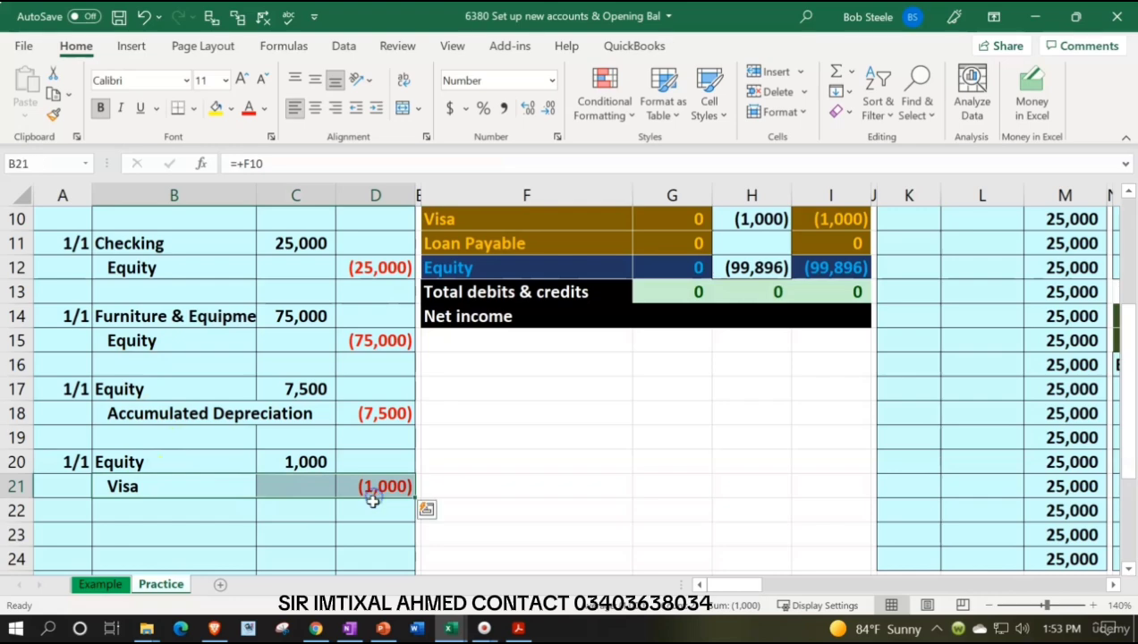
pyautogui.scroll(1, 373, 494)
pyautogui.click(502, 308)
pyautogui.scroll(2, 499, 364)
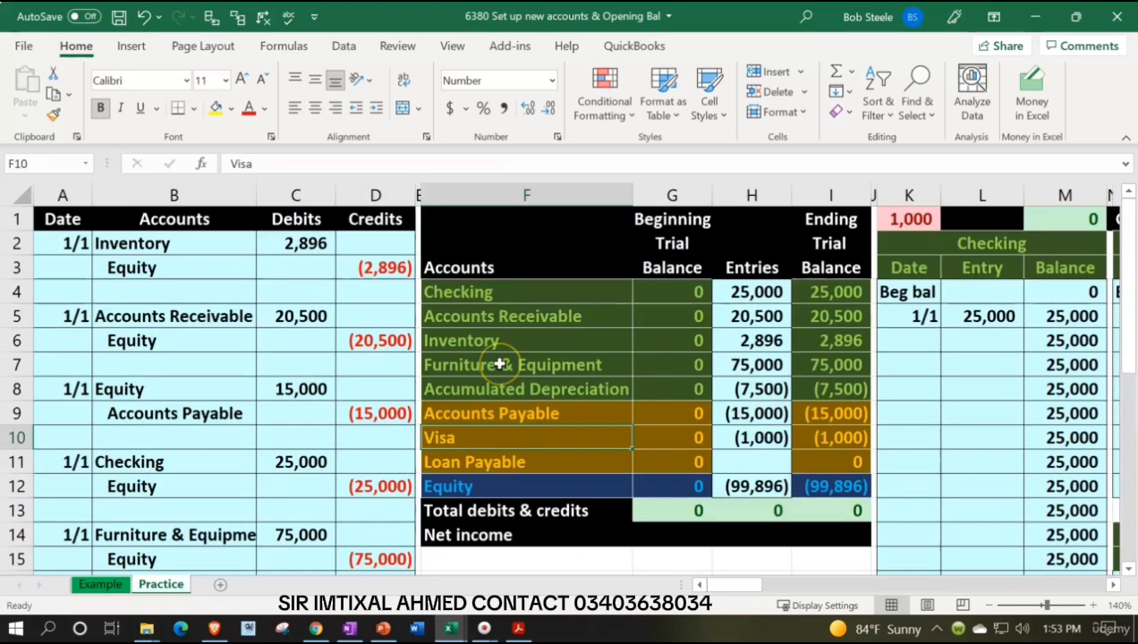
pyautogui.press('Right')
pyautogui.press('Right')
pyautogui.press('Right')
pyautogui.press('Right')
pyautogui.press('Right')
pyautogui.press('Right')
pyautogui.press('Right')
pyautogui.press('Right')
pyautogui.press('Right')
pyautogui.press('Right')
pyautogui.press('Right')
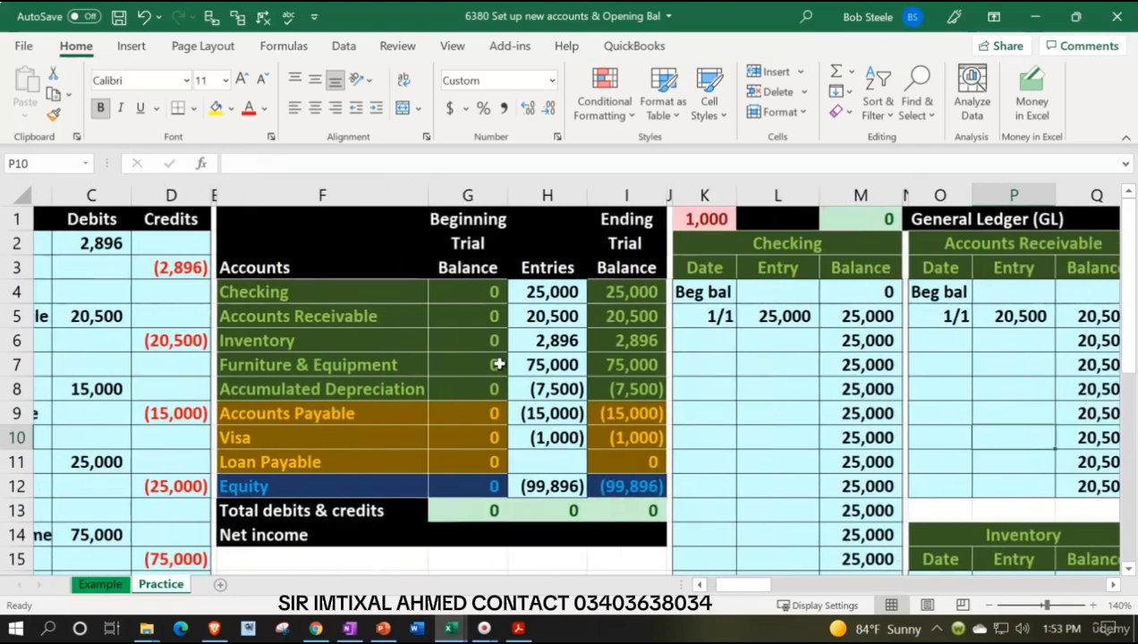
pyautogui.press('Right')
pyautogui.press('Right')
pyautogui.press('Right')
pyautogui.press('Right')
pyautogui.press('Right')
pyautogui.press('Right')
pyautogui.press('Right')
pyautogui.press('Right')
pyautogui.press('Right')
pyautogui.press('Right')
pyautogui.press('Right')
pyautogui.press('Right')
pyautogui.press('Right')
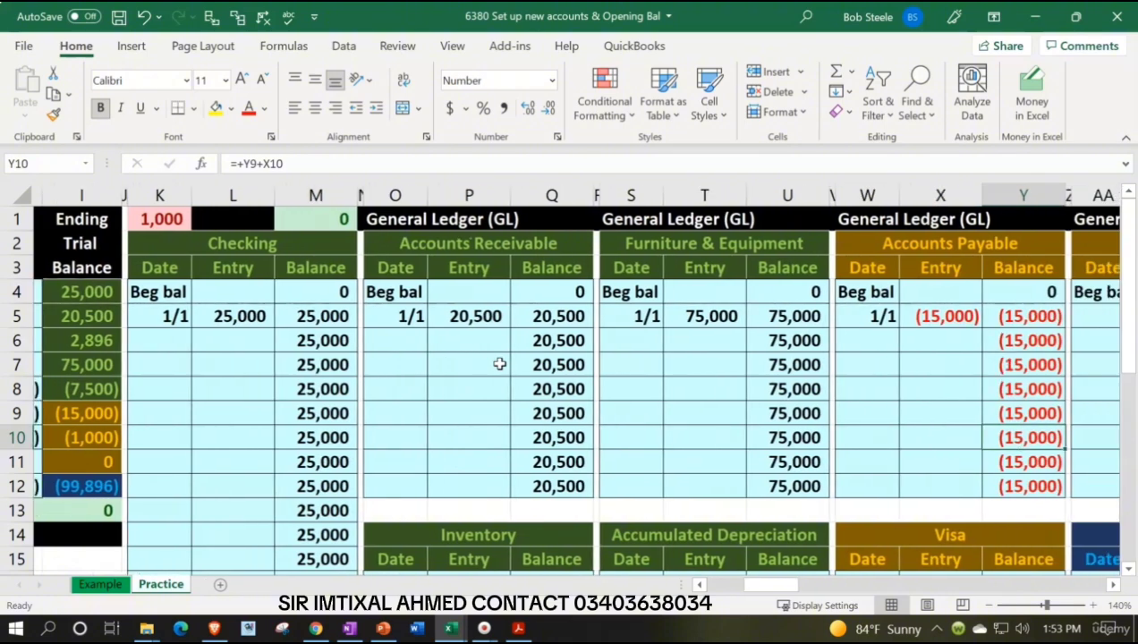
pyautogui.press('Right')
pyautogui.press('Down')
pyautogui.press('Down')
pyautogui.press('Down')
pyautogui.press('Down')
pyautogui.press('Down')
pyautogui.press('Down')
pyautogui.press('Down')
pyautogui.press('Down')
pyautogui.press('Down')
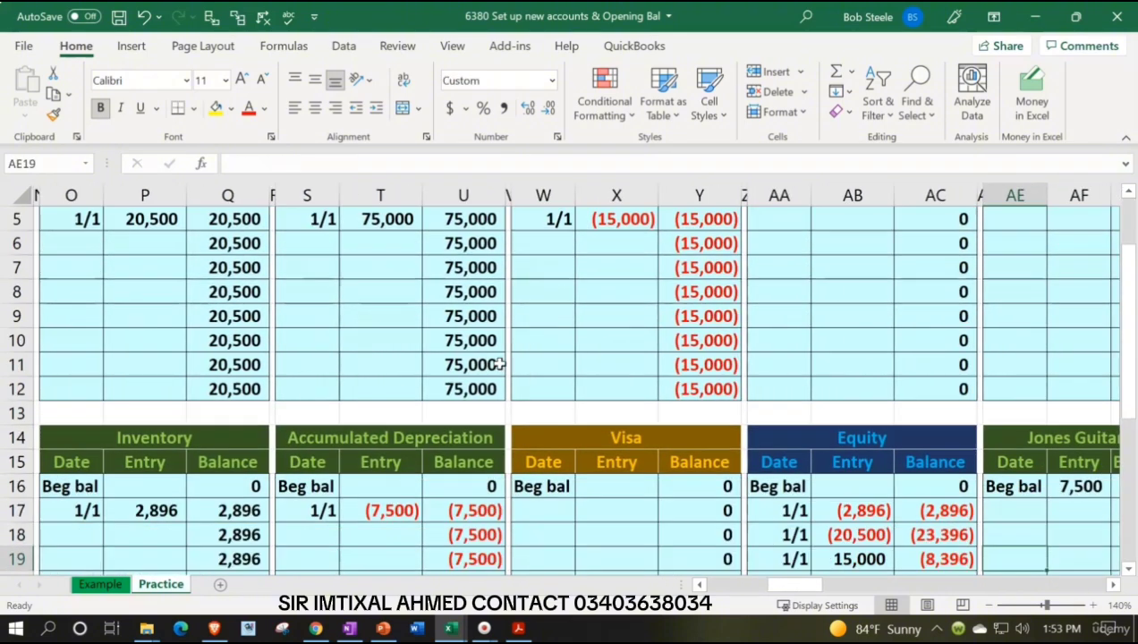
pyautogui.press('Left')
pyautogui.press('Left')
pyautogui.press('Left')
pyautogui.press('Left')
pyautogui.press('Left')
pyautogui.press('Left')
pyautogui.press('Left')
pyautogui.press('Left')
pyautogui.press('Up')
pyautogui.press('Up')
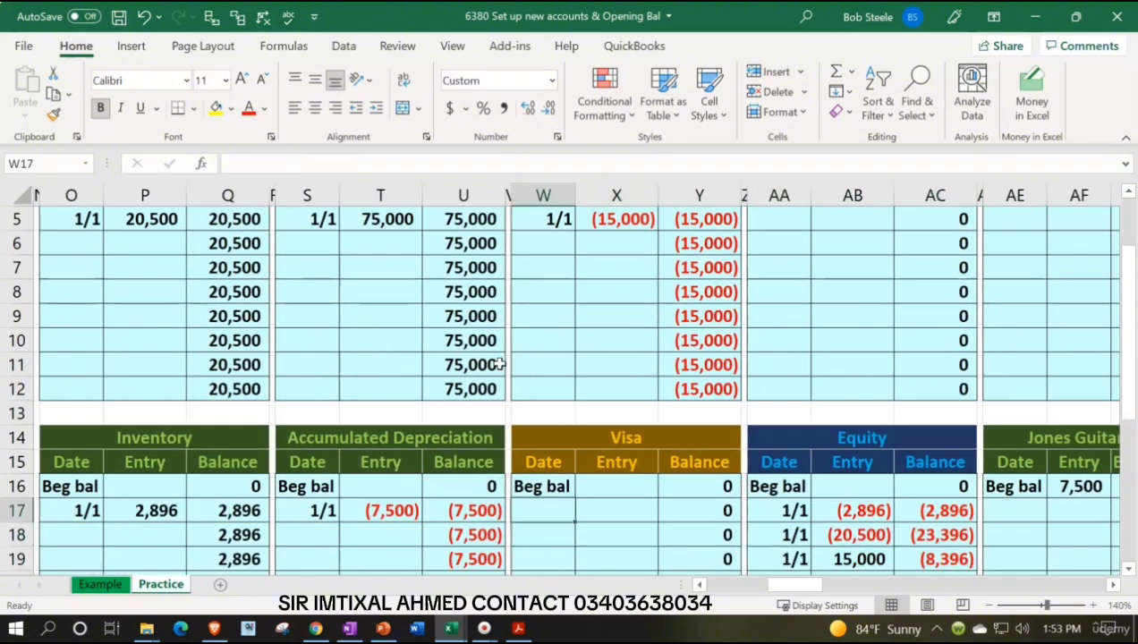
pyautogui.write('1/1')
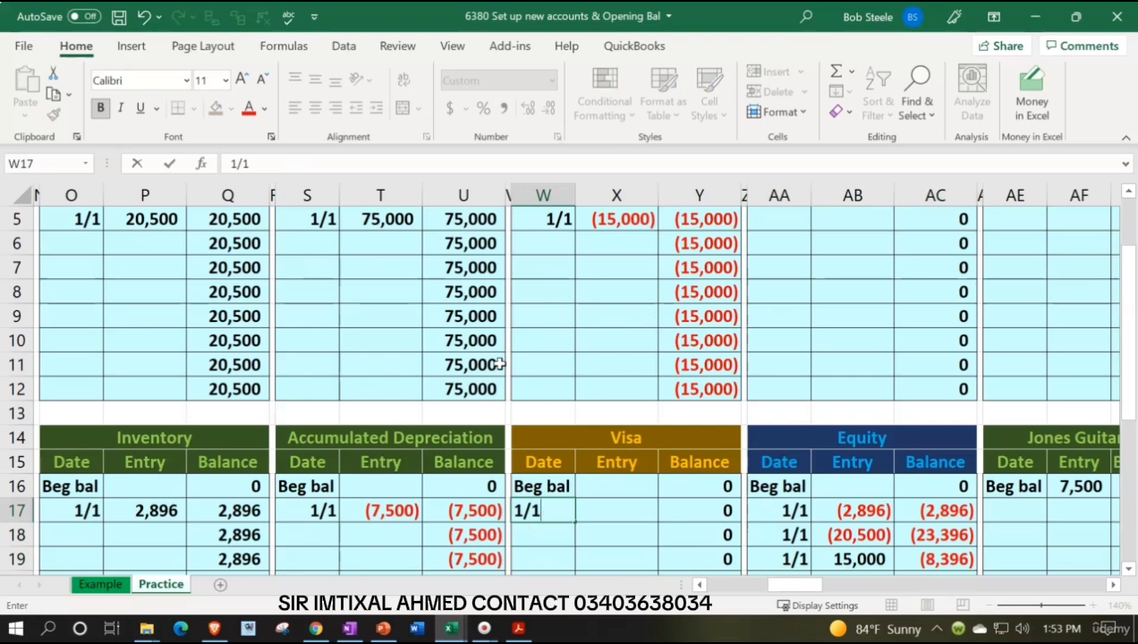
pyautogui.press('Return')
# Post the Visa credit to the Visa ledger by setting the entry cell X17 to =D21.
pyautogui.press('Right')
pyautogui.press('Up')
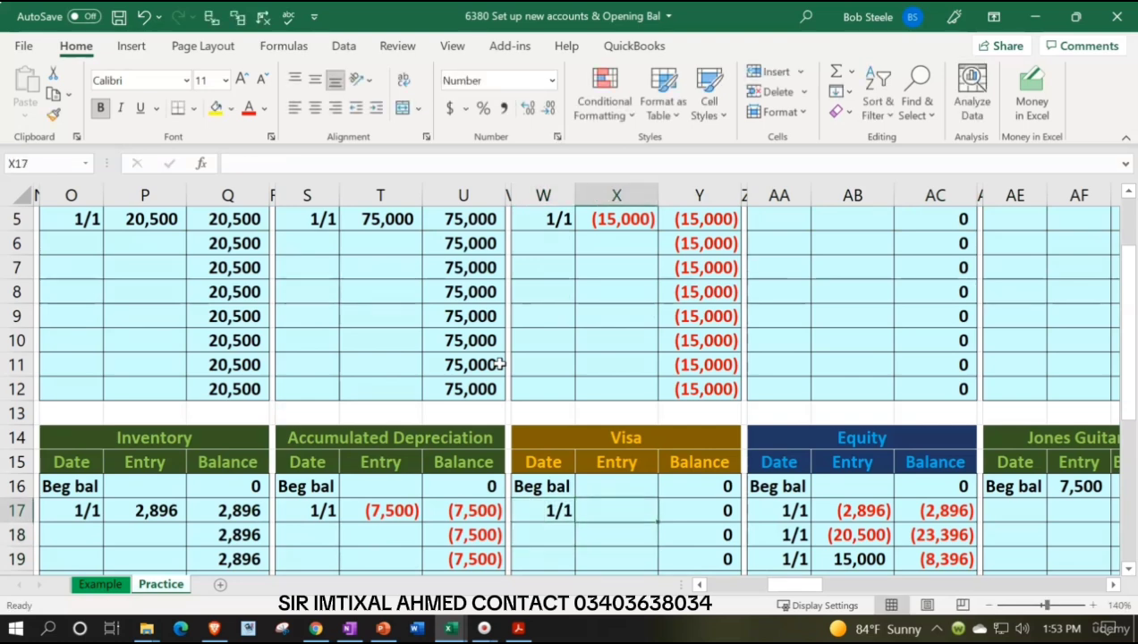
pyautogui.write('=')
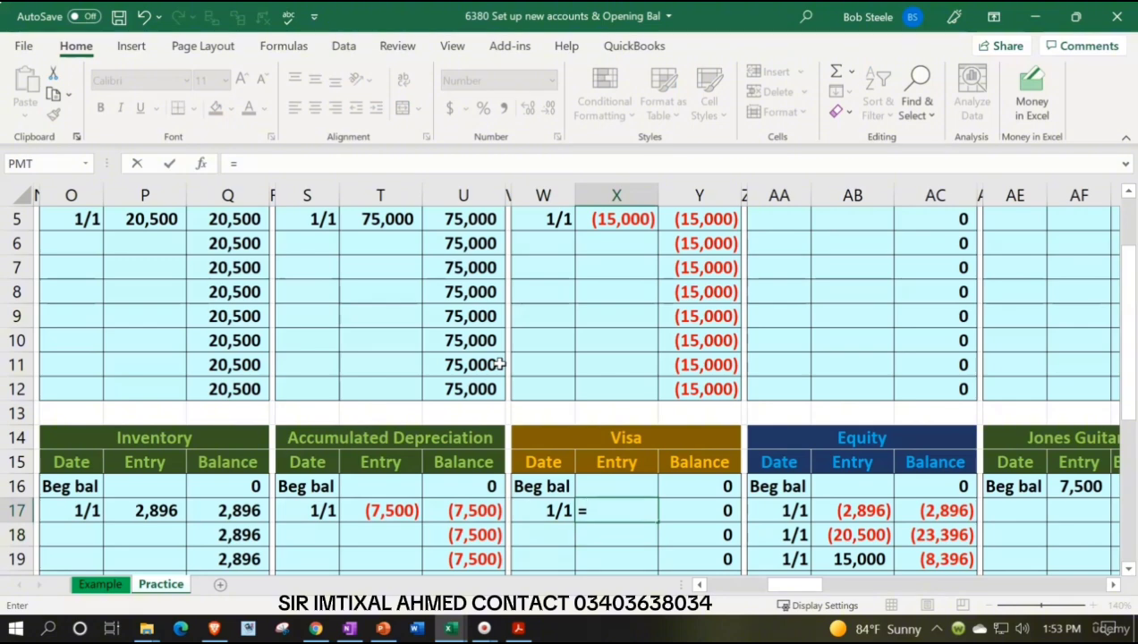
pyautogui.press('Left')
pyautogui.press('Left')
pyautogui.press('Left')
pyautogui.press('Left')
pyautogui.press('Left')
pyautogui.press('Left')
pyautogui.press('Left')
pyautogui.press('Left')
pyautogui.press('Left')
pyautogui.press('Left')
pyautogui.press('Left')
pyautogui.press('Left')
pyautogui.press('Left')
pyautogui.press('Left')
pyautogui.press('Left')
pyautogui.press('Left')
pyautogui.press('Left')
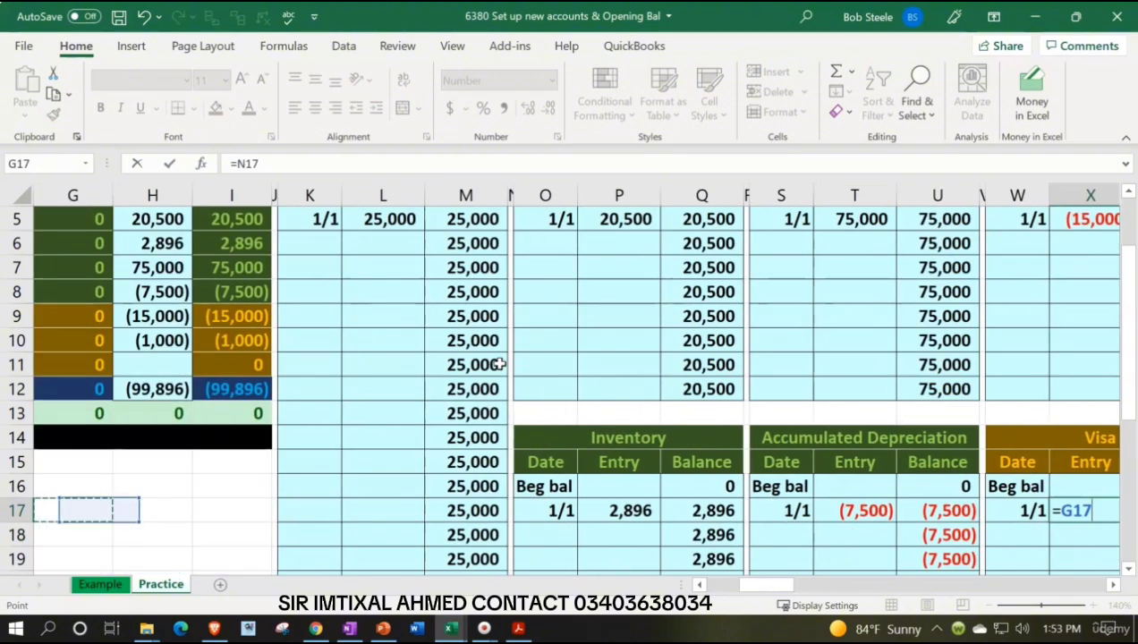
pyautogui.press('Left')
pyautogui.press('Left')
pyautogui.press('Left')
pyautogui.press('Left')
pyautogui.press('Left')
pyautogui.press('Left')
pyautogui.press('Down')
pyautogui.press('Down')
pyautogui.press('Down')
pyautogui.press('Down')
pyautogui.press('Down')
pyautogui.press('Down')
pyautogui.press('Down')
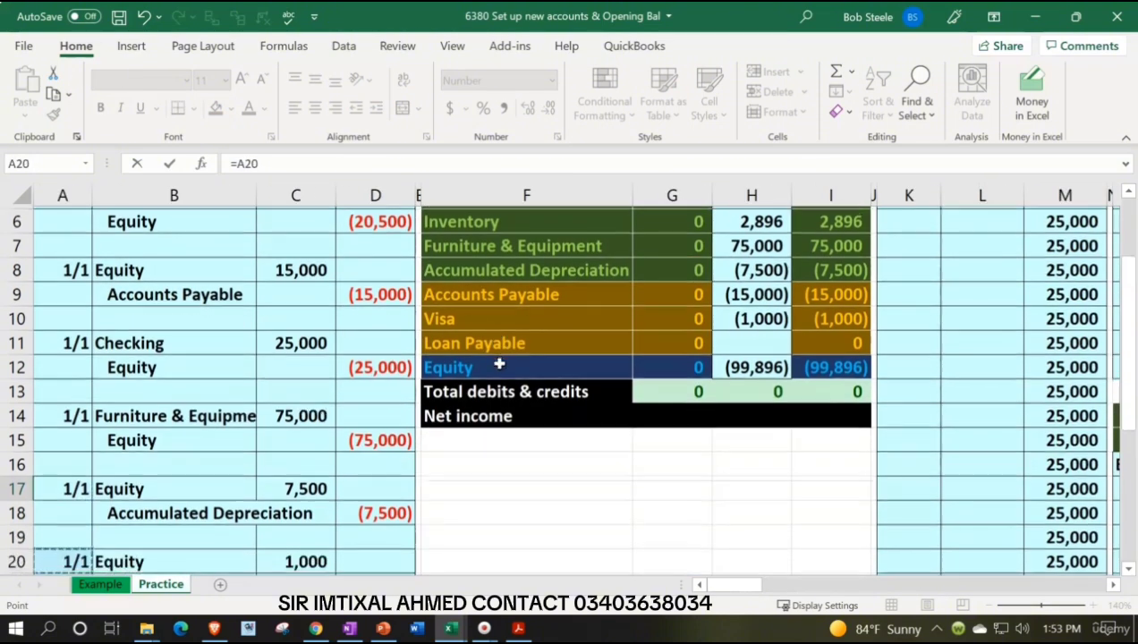
pyautogui.press('Right')
pyautogui.press('Right')
pyautogui.press('Right')
pyautogui.press('Up')
pyautogui.press('Up')
pyautogui.press('Up')
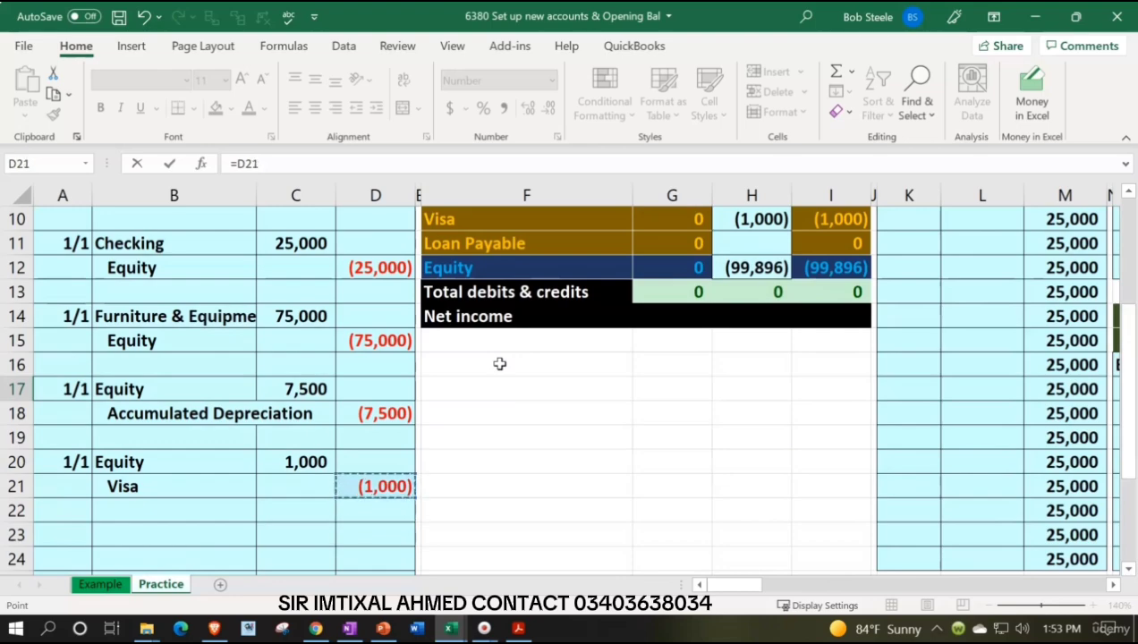
pyautogui.press('Return')
# Compare the Visa ledger's running balance with the Visa ending balance in I10, and examine the ledger check total in K1.
pyautogui.press('Right')
pyautogui.press('Right')
pyautogui.press('Right')
pyautogui.press('Up')
pyautogui.press('Up')
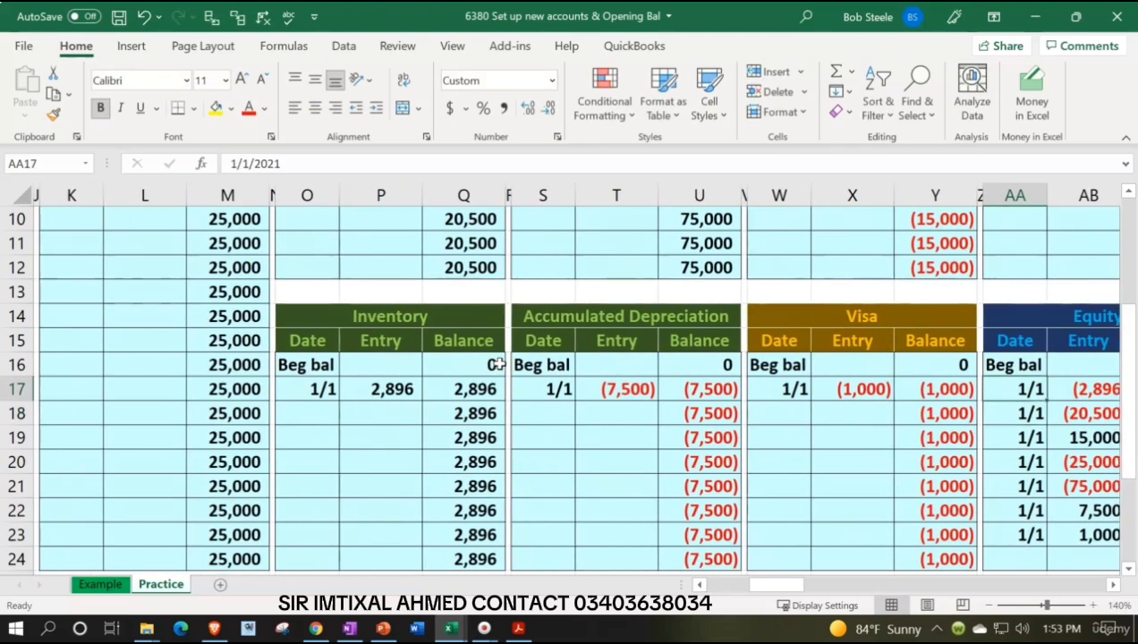
pyautogui.press('Left')
pyautogui.press('Left')
pyautogui.press('Down')
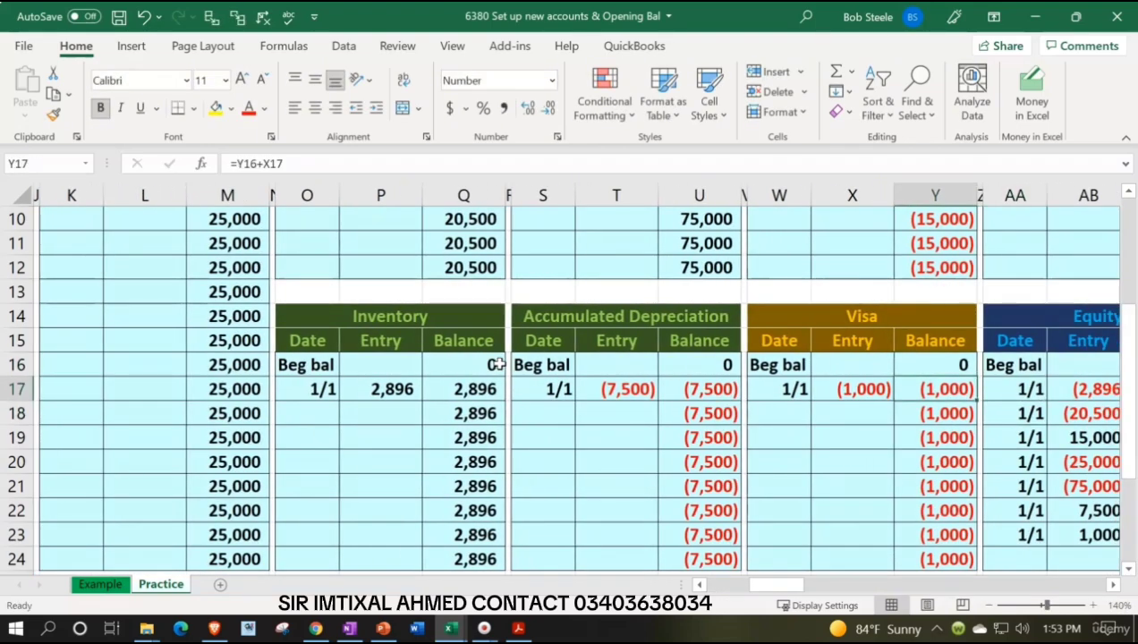
pyautogui.press('Left')
pyautogui.press('Left')
pyautogui.press('Left')
pyautogui.press('Left')
pyautogui.press('Left')
pyautogui.press('Left')
pyautogui.press('Left')
pyautogui.press('Left')
pyautogui.press('Left')
pyautogui.press('Left')
pyautogui.press('Left')
pyautogui.press('Left')
pyautogui.press('Left')
pyautogui.press('Left')
pyautogui.press('Left')
pyautogui.press('Left')
pyautogui.press('Left')
pyautogui.press('Left')
pyautogui.press('Left')
pyautogui.press('Left')
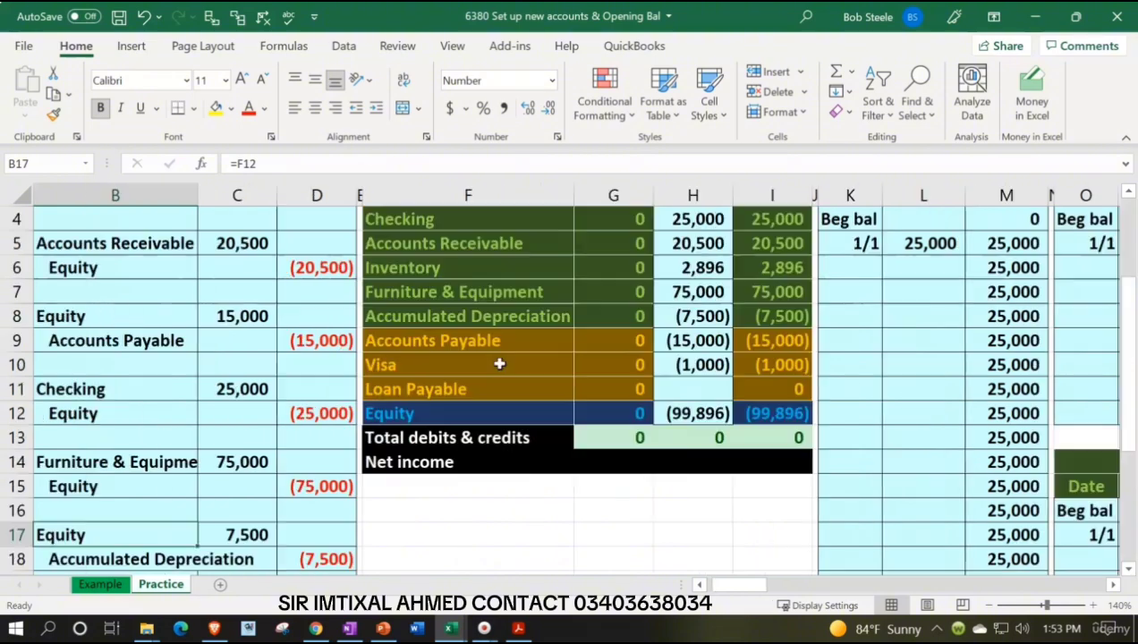
pyautogui.scroll(1, 499, 364)
pyautogui.click(789, 438)
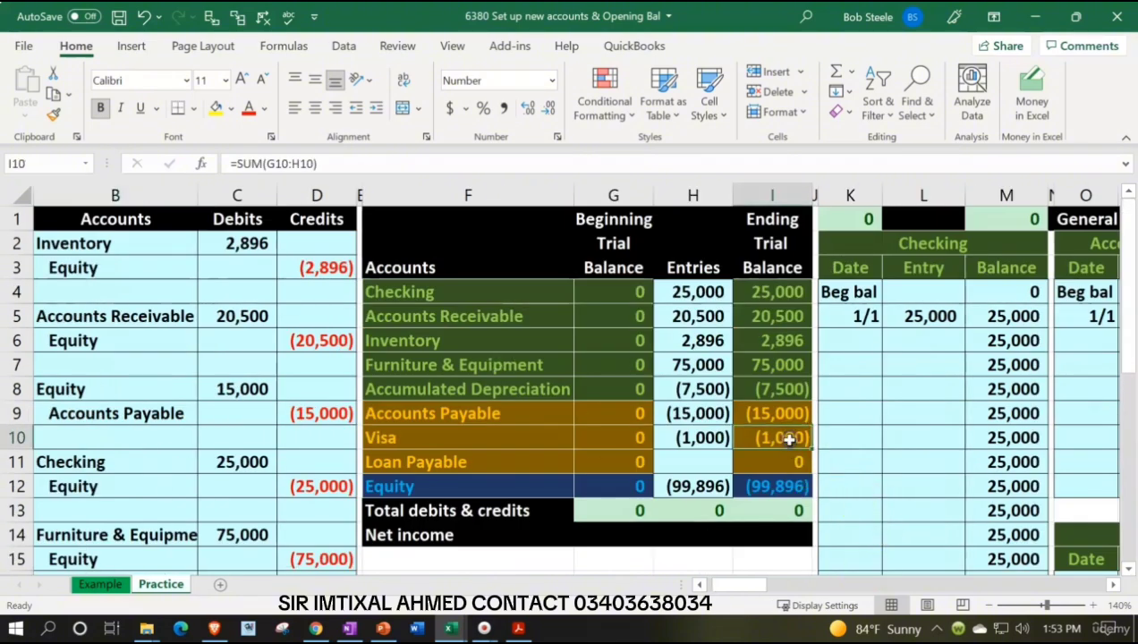
pyautogui.click(863, 220)
# Look up the loan payable opening balance in the Beginning Balances Trial Balance PDF in Acrobat Reader, and return to the Excel workbook.
pyautogui.scroll(-1, 249, 437)
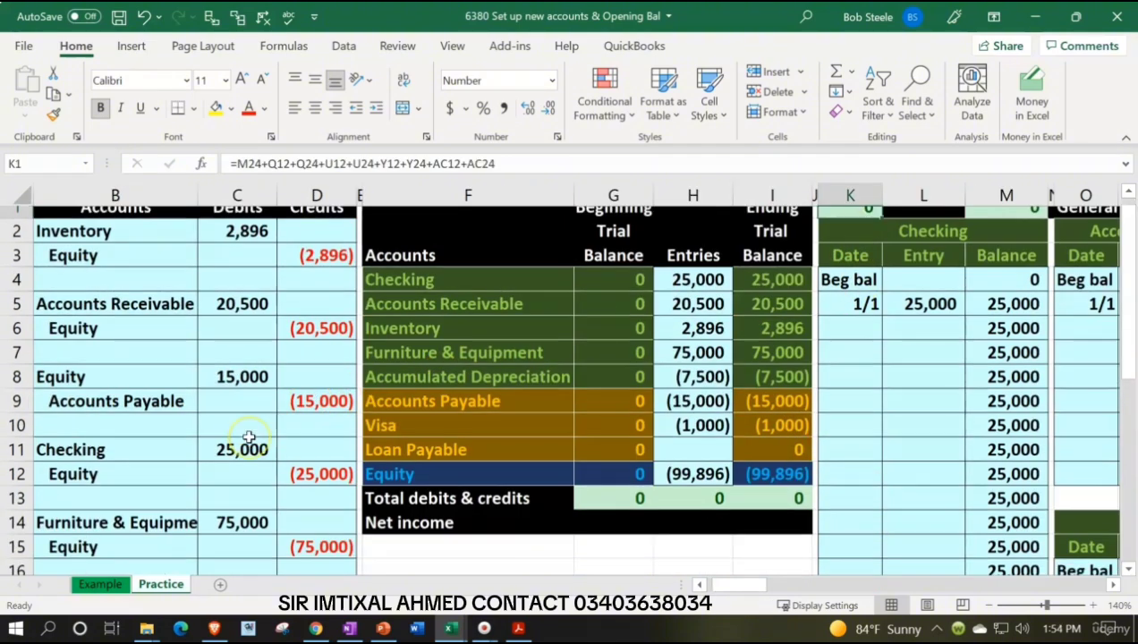
pyautogui.scroll(-4, 248, 436)
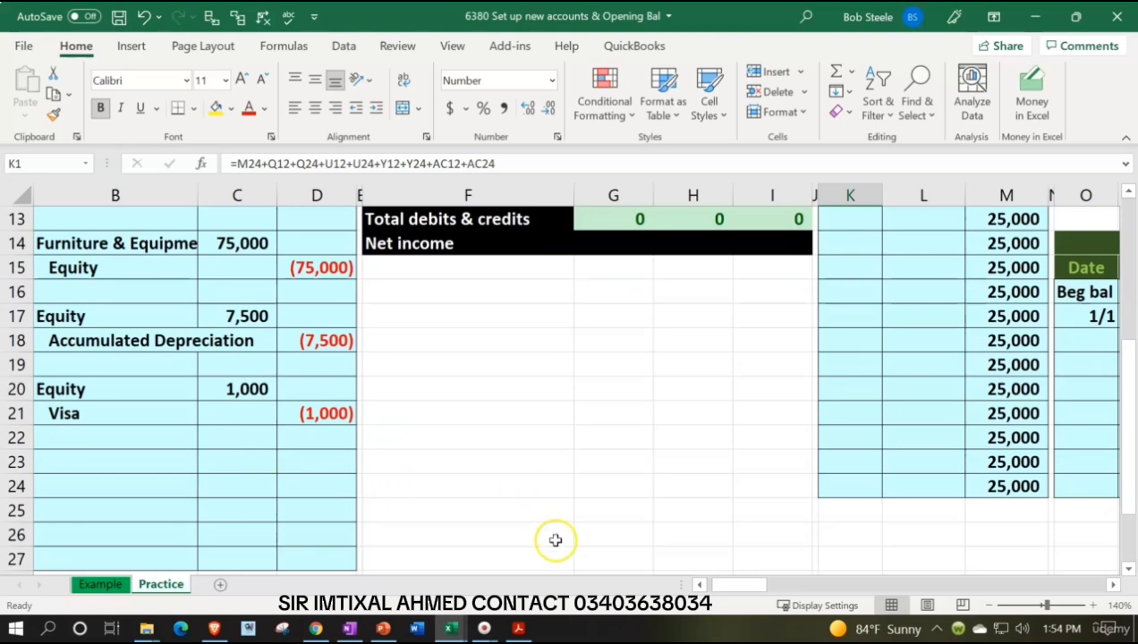
pyautogui.click(518, 628)
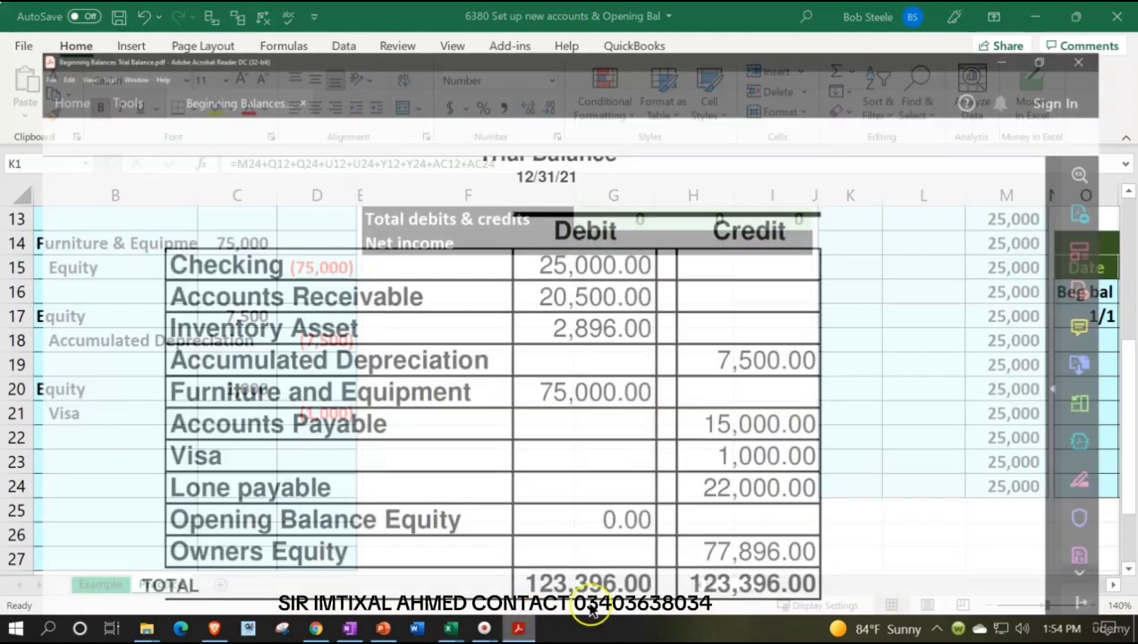
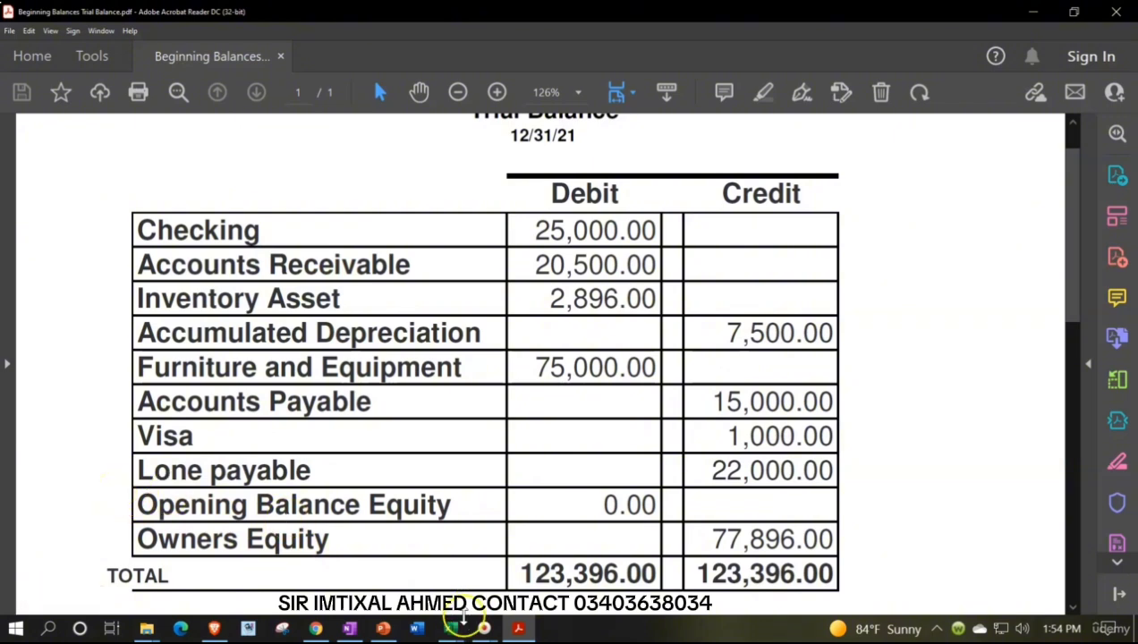
pyautogui.click(450, 628)
pyautogui.click(432, 584)
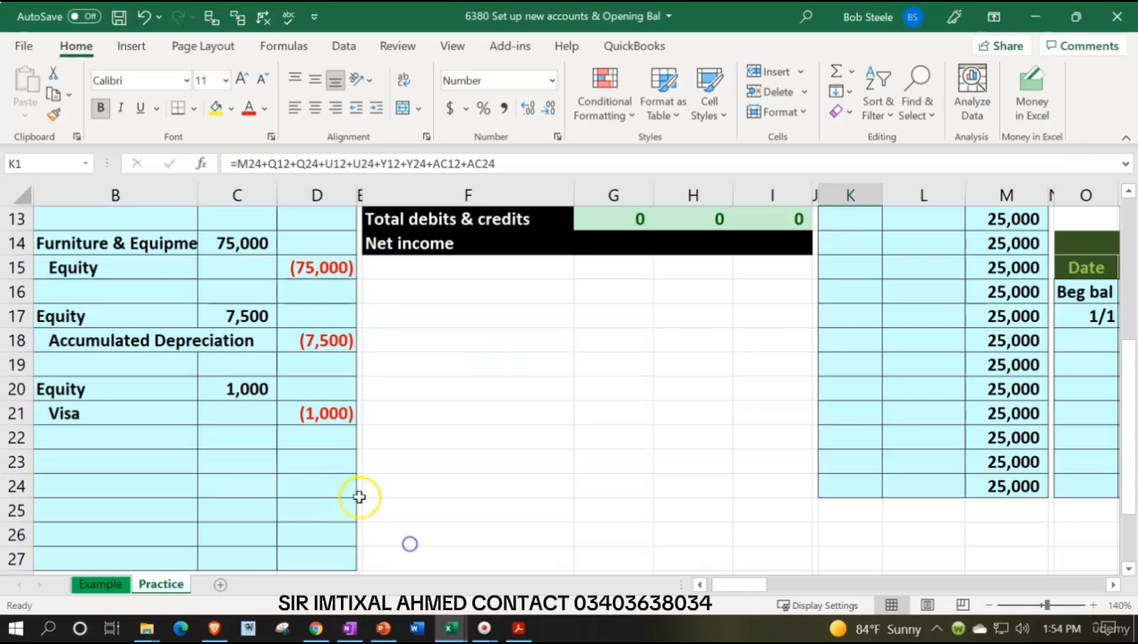
# Start the next journal entry in row 23 with the date 1/1 and Equity as the debit account, linked in B23 as =F12.
pyautogui.click(184, 477)
pyautogui.press('Left')
pyautogui.press('Up')
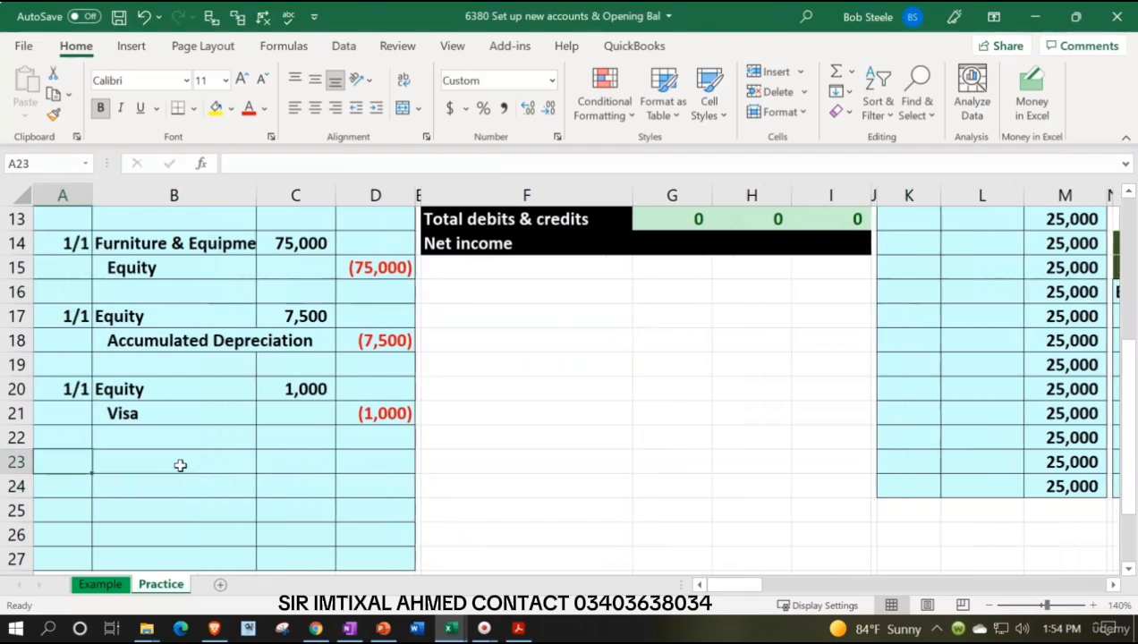
pyautogui.write('1/1')
pyautogui.press('Return')
pyautogui.click(180, 465)
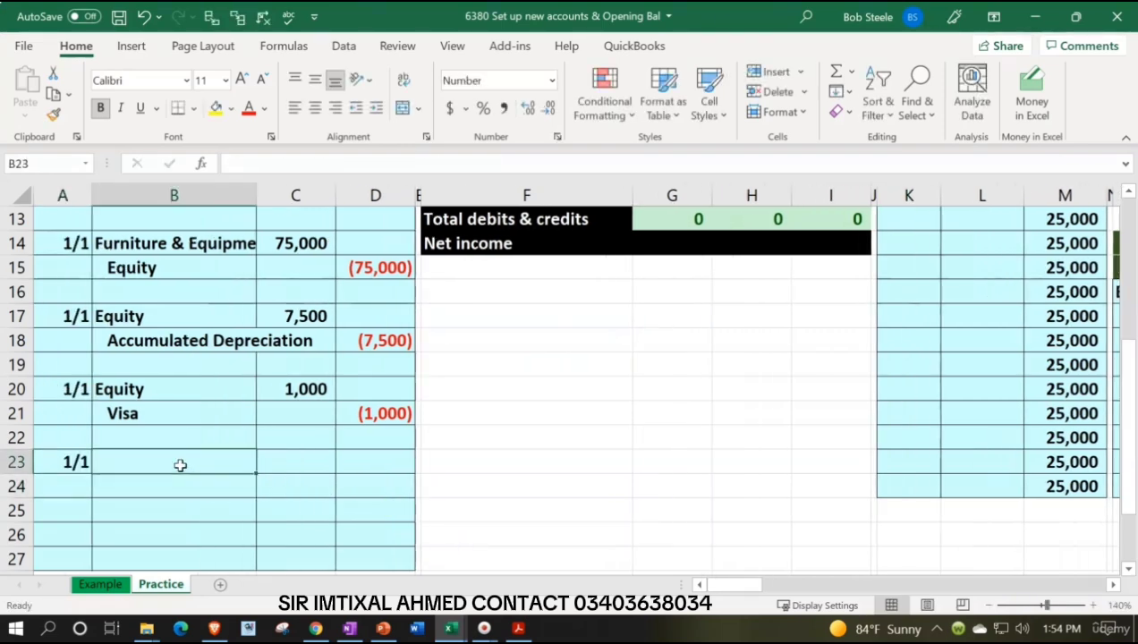
pyautogui.write('=')
pyautogui.press('Right')
pyautogui.press('Right')
pyautogui.press('Right')
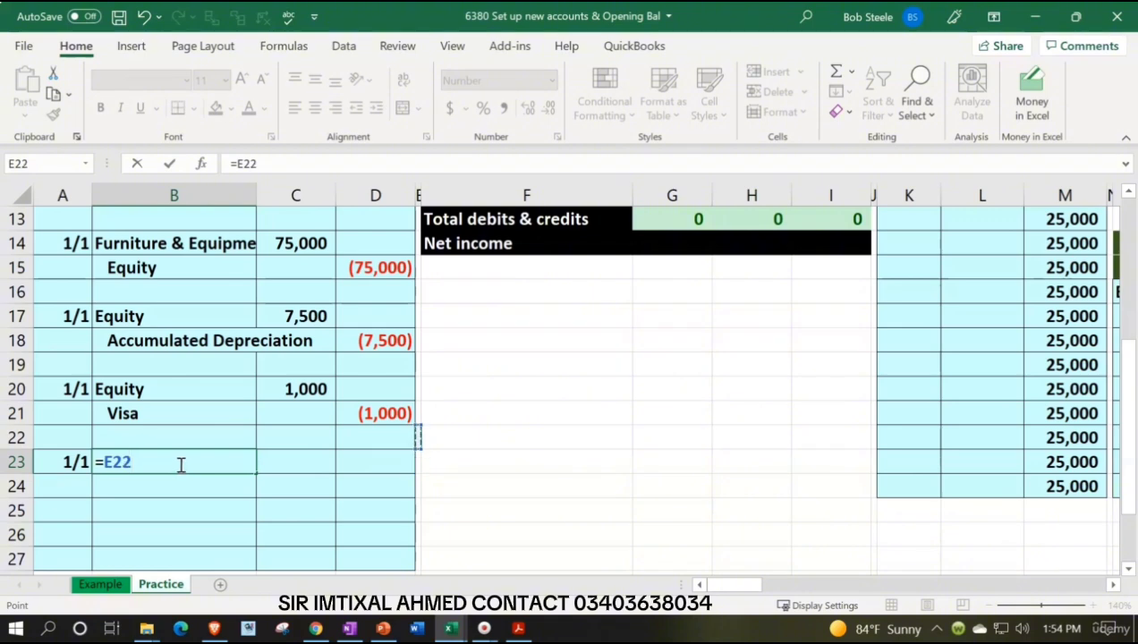
pyautogui.press('Up')
pyautogui.press('Up')
pyautogui.press('Up')
pyautogui.press('Up')
pyautogui.press('Up')
pyautogui.press('Up')
pyautogui.press('Up')
pyautogui.press('Up')
pyautogui.press('Up')
pyautogui.press('Up')
pyautogui.press('Up')
pyautogui.press('Up')
pyautogui.press('Up')
pyautogui.press('Up')
pyautogui.press('Down')
pyautogui.press('Right')
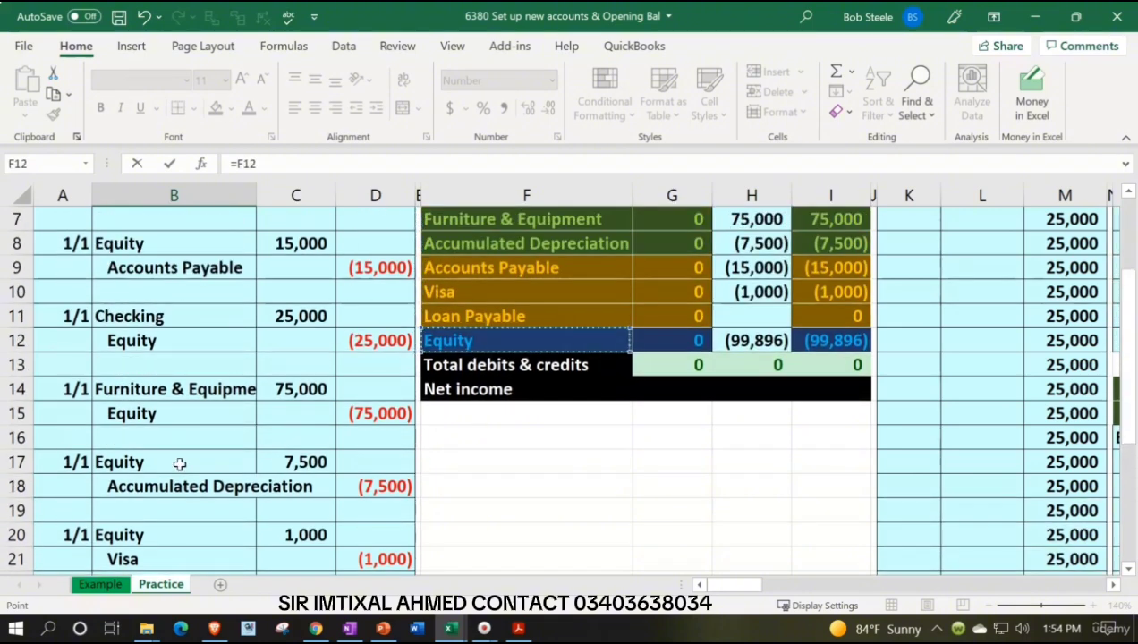
pyautogui.press('Return')
# Link B24 to the Loan Payable account name with =F11 and indent it as the credit account.
pyautogui.write('=')
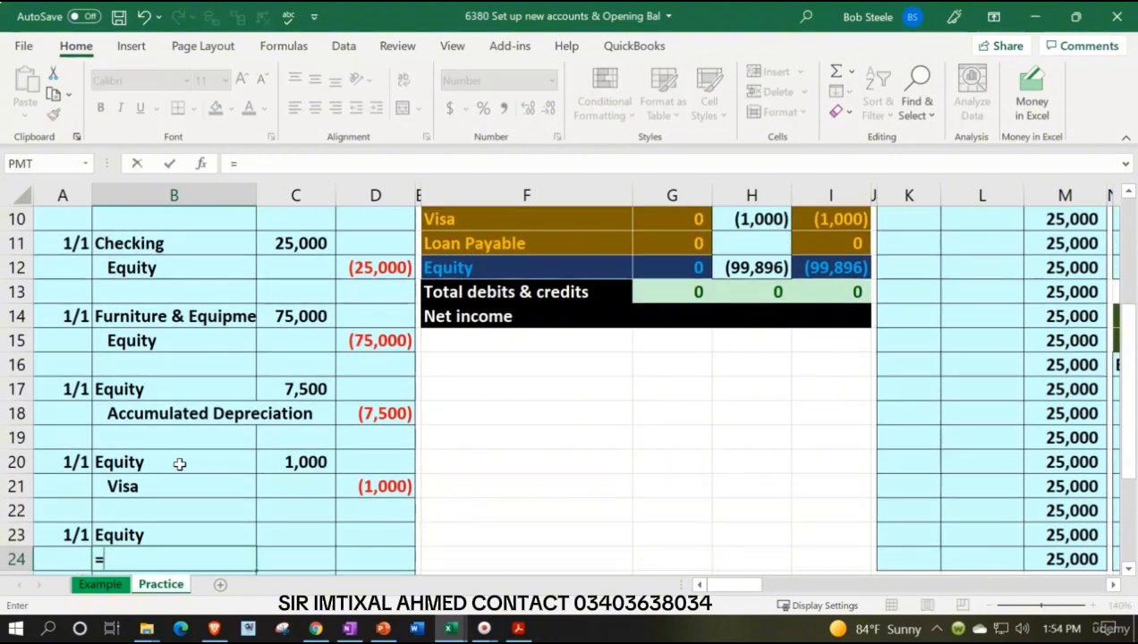
pyautogui.press('Right')
pyautogui.press('Right')
pyautogui.press('Up')
pyautogui.press('Up')
pyautogui.press('Up')
pyautogui.press('Up')
pyautogui.press('Up')
pyautogui.press('Up')
pyautogui.press('Up')
pyautogui.press('Up')
pyautogui.press('Up')
pyautogui.press('Up')
pyautogui.press('Up')
pyautogui.press('Up')
pyautogui.press('Up')
pyautogui.press('Up')
pyautogui.press('Up')
pyautogui.press('Up')
pyautogui.press('Up')
pyautogui.press('Up')
pyautogui.press('Up')
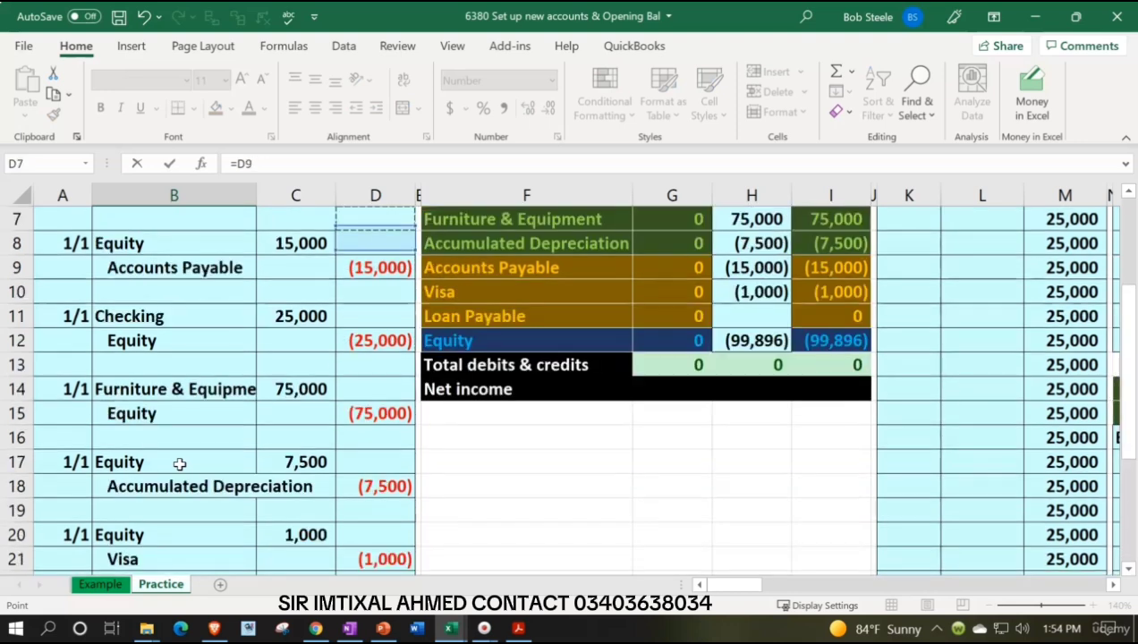
pyautogui.press('Down')
pyautogui.press('Down')
pyautogui.press('Down')
pyautogui.press('Down')
pyautogui.press('Down')
pyautogui.press('Down')
pyautogui.press('Right')
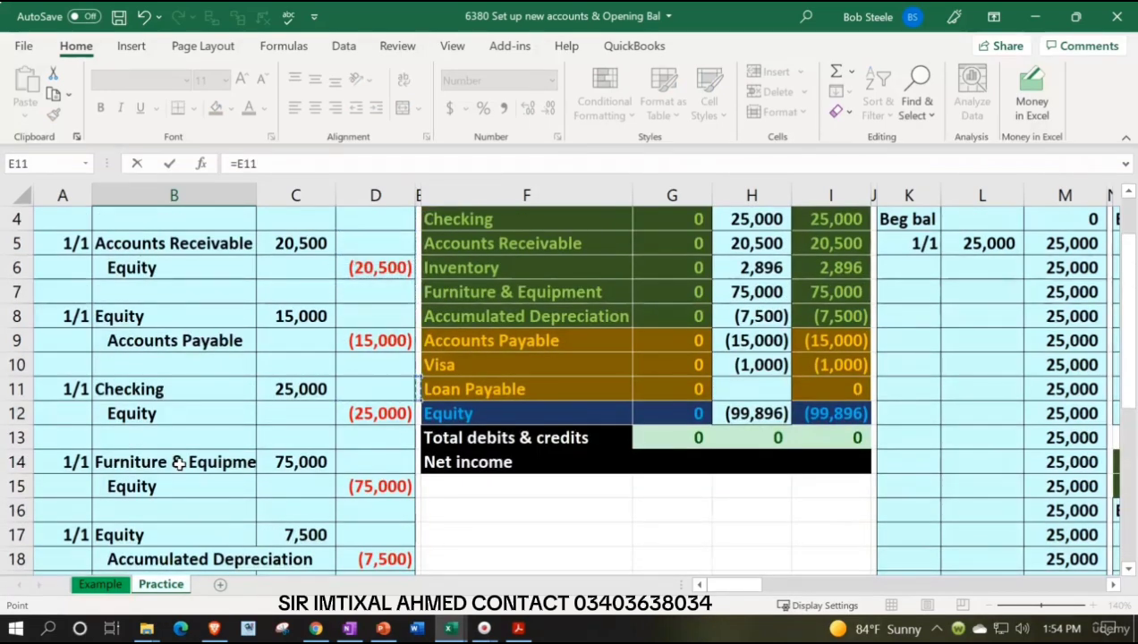
pyautogui.press('Return')
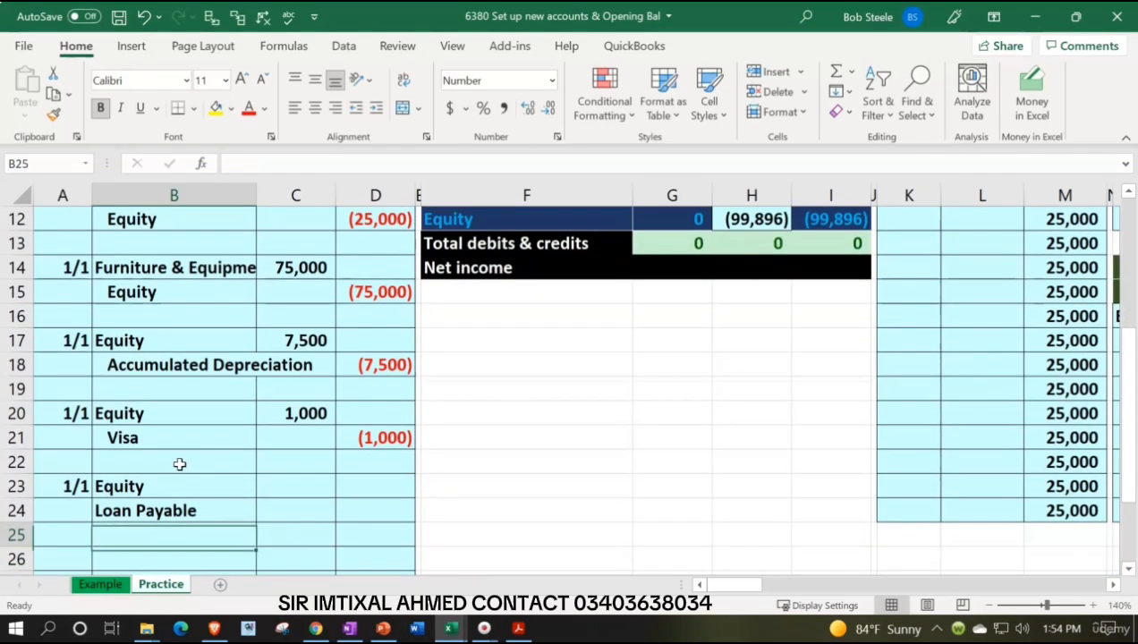
pyautogui.press('Up')
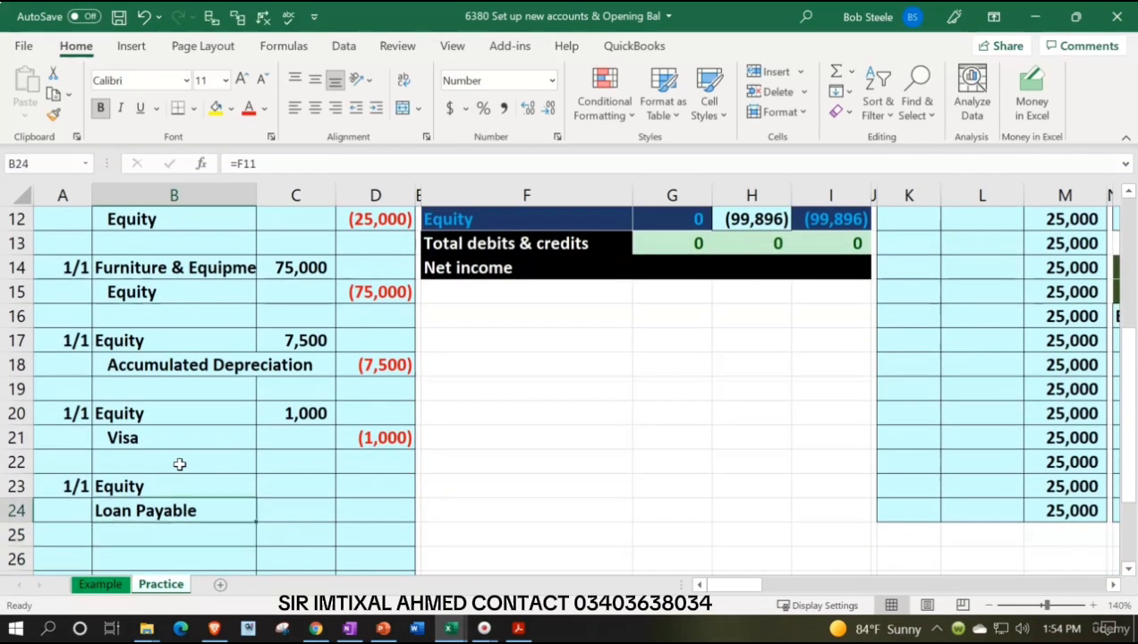
pyautogui.click(375, 108)
# Look up the loan payable balance in the Beginning Balances Trial Balance PDF in Acrobat Reader, and enter 22000 as the Equity debit in C23.
pyautogui.press('Up')
pyautogui.press('Right')
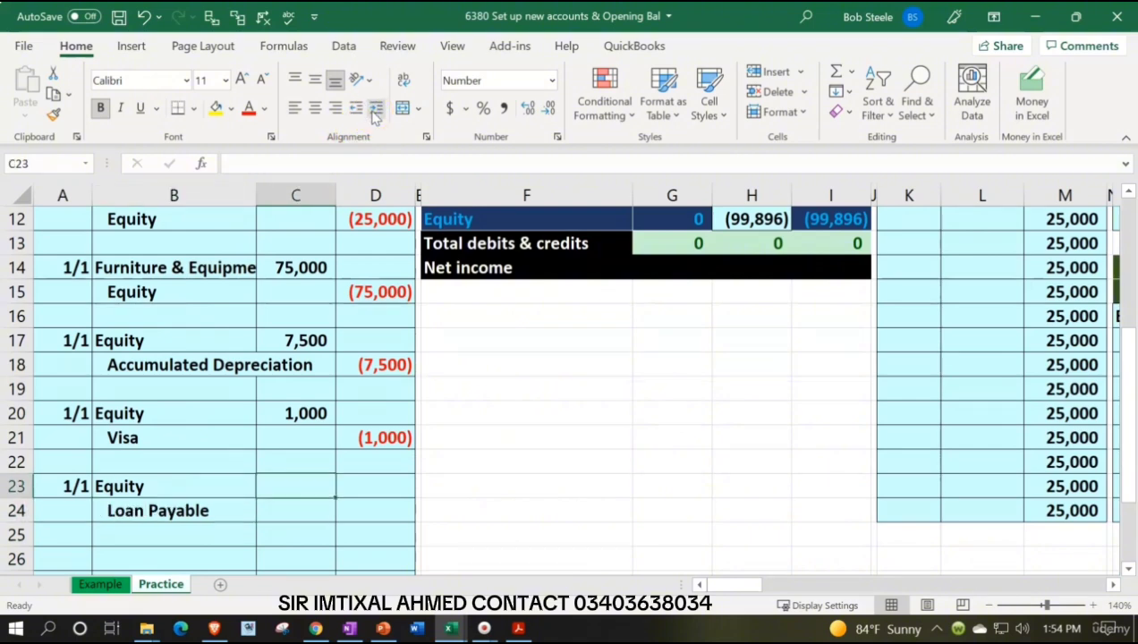
pyautogui.click(529, 631)
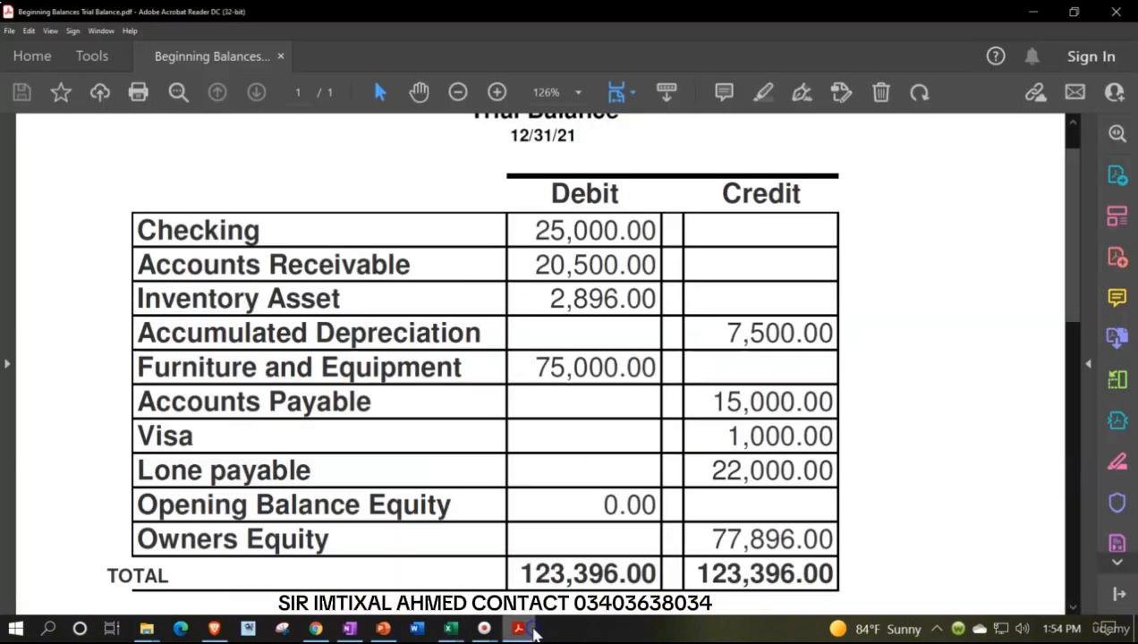
pyautogui.click(519, 629)
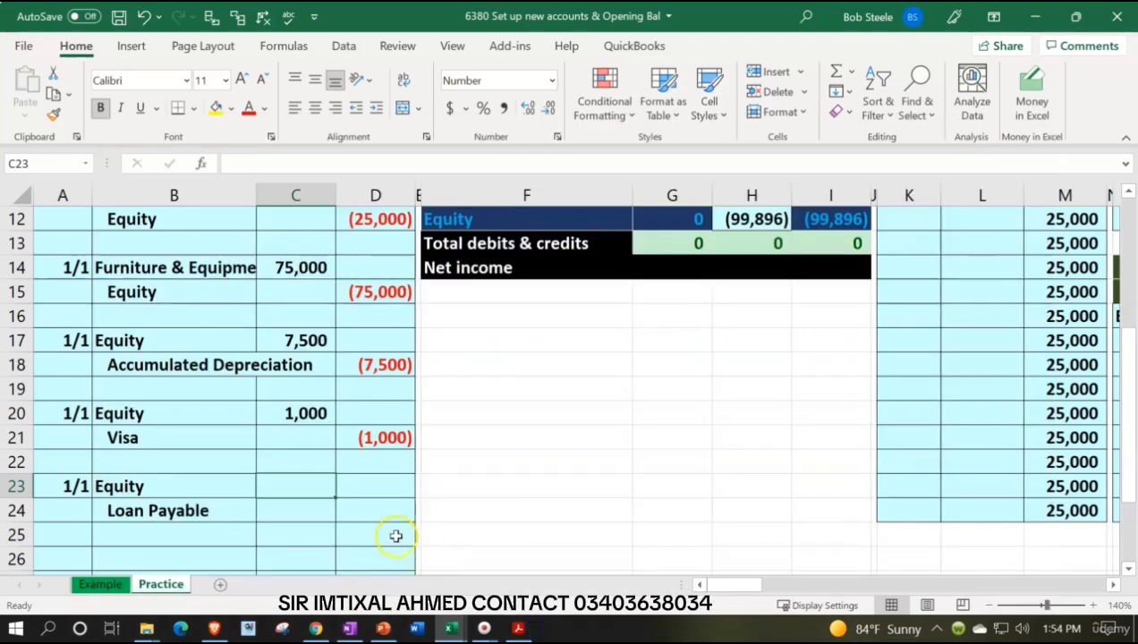
pyautogui.write('22000')
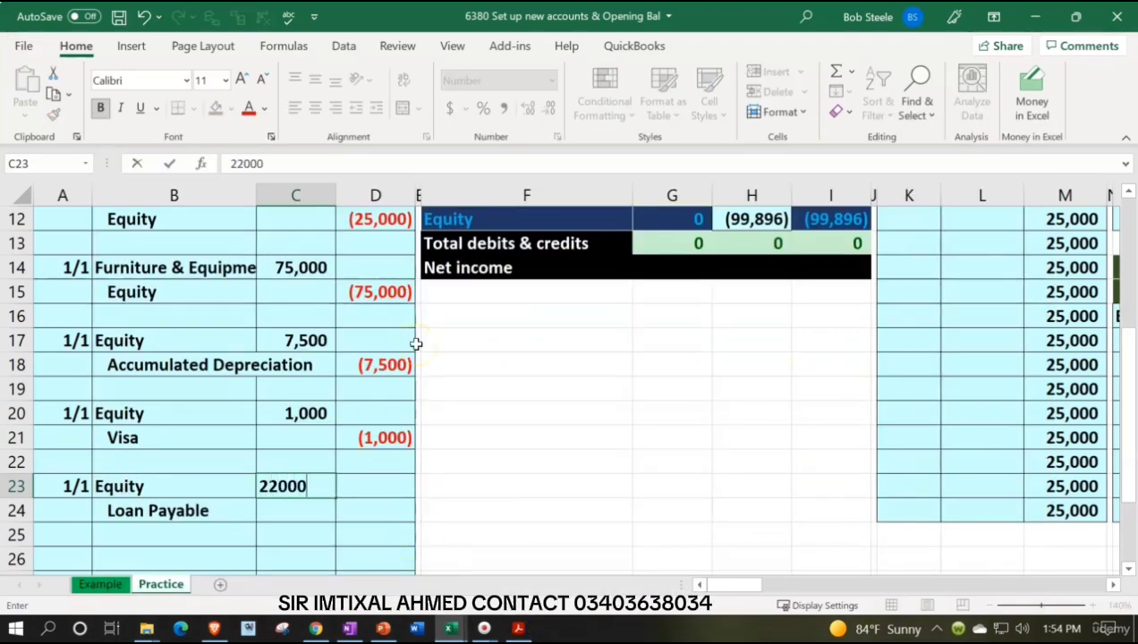
pyautogui.press('Return')
# Enter the Loan Payable credit in D24 as the negative of the Equity debit, =-C23.
pyautogui.press('Right')
pyautogui.write('-')
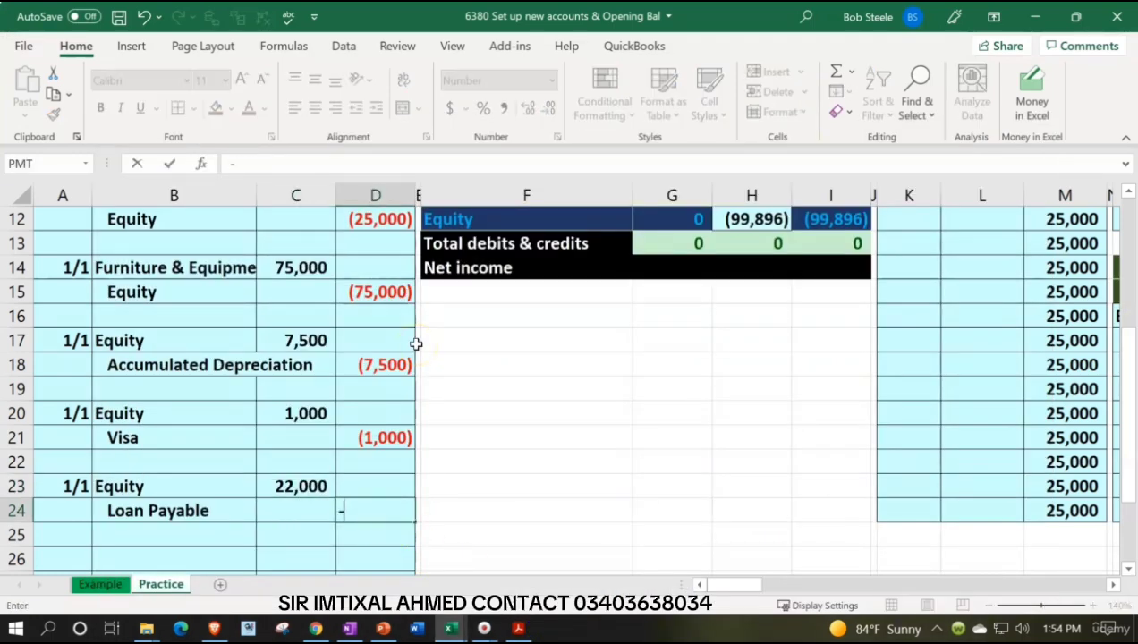
pyautogui.press('Left')
pyautogui.press('Up')
pyautogui.press('Return')
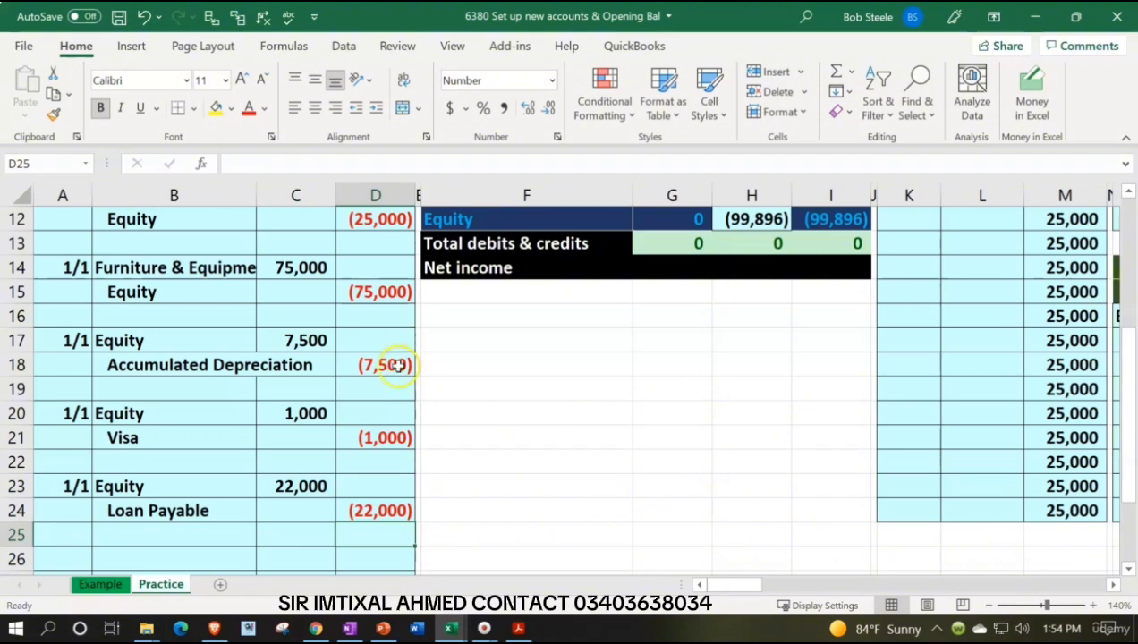
# Post the Equity debit to the trial balance by adding +C23 to the end of the Equity entries formula in H12.
pyautogui.moveTo(83, 484); pyautogui.dragTo(265, 483)
pyautogui.press('Up')
pyautogui.press('Up')
pyautogui.press('Up')
pyautogui.press('Up')
pyautogui.press('Up')
pyautogui.press('Up')
pyautogui.press('Up')
pyautogui.press('Up')
pyautogui.press('Up')
pyautogui.press('Up')
pyautogui.press('Up')
pyautogui.press('Up')
pyautogui.press('Up')
pyautogui.press('Up')
pyautogui.press('Up')
pyautogui.press('Up')
pyautogui.press('Up')
pyautogui.press('Up')
pyautogui.press('Up')
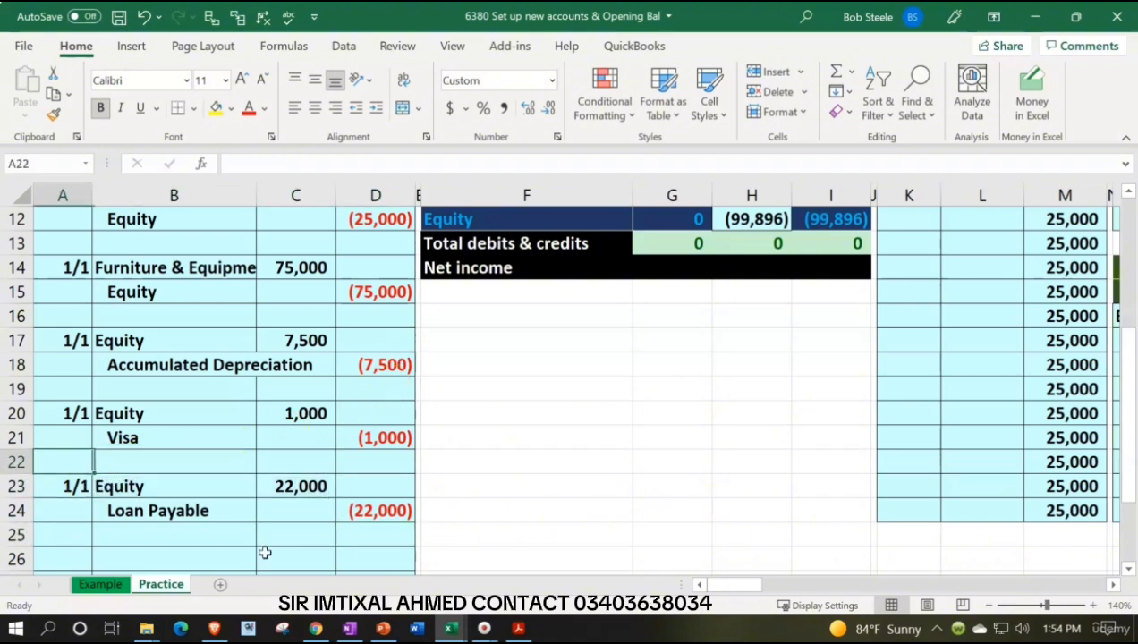
pyautogui.press('Down')
pyautogui.press('Down')
pyautogui.press('Down')
pyautogui.press('Down')
pyautogui.press('Down')
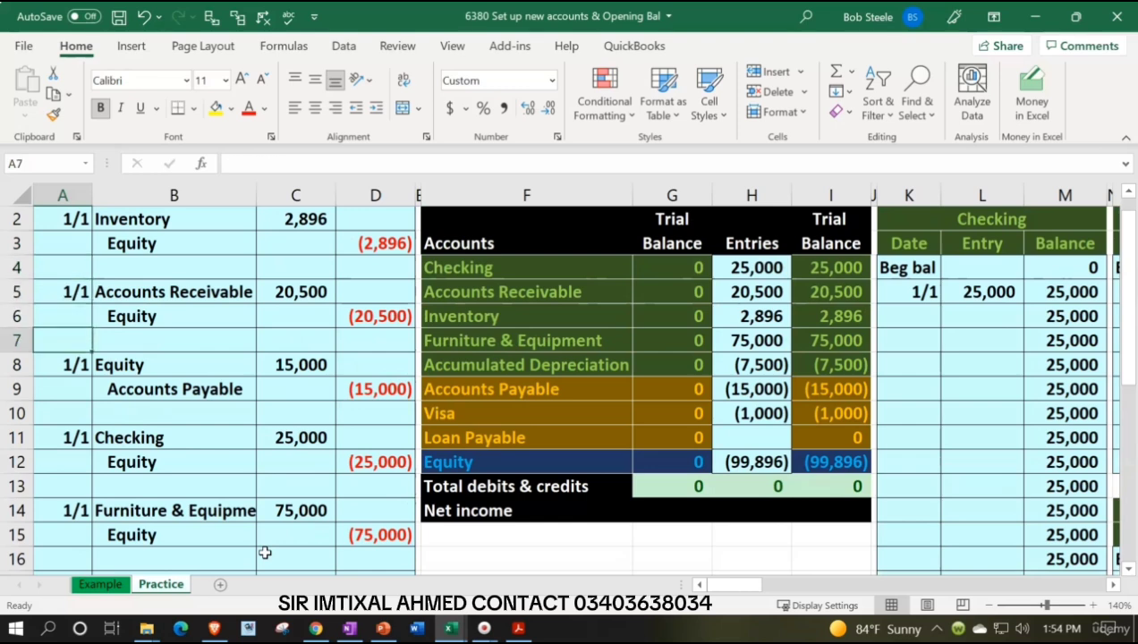
pyautogui.press('Right')
pyautogui.press('Right')
pyautogui.press('Right')
pyautogui.press('Right')
pyautogui.press('Right')
pyautogui.press('Right')
pyautogui.press('Right')
pyautogui.press('Down')
pyautogui.press('Down')
pyautogui.press('Down')
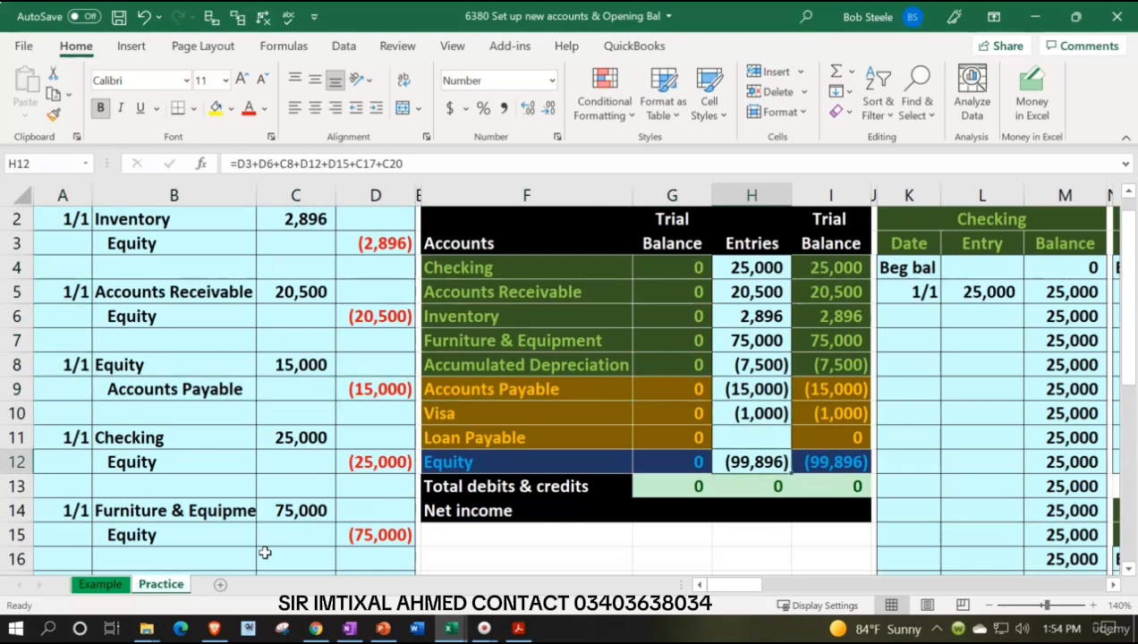
pyautogui.press('F2')
pyautogui.write('+')
pyautogui.press('Down')
pyautogui.press('Down')
pyautogui.press('Down')
pyautogui.press('Down')
pyautogui.press('Down')
pyautogui.press('Down')
pyautogui.press('Down')
pyautogui.press('Down')
pyautogui.press('Down')
pyautogui.press('Down')
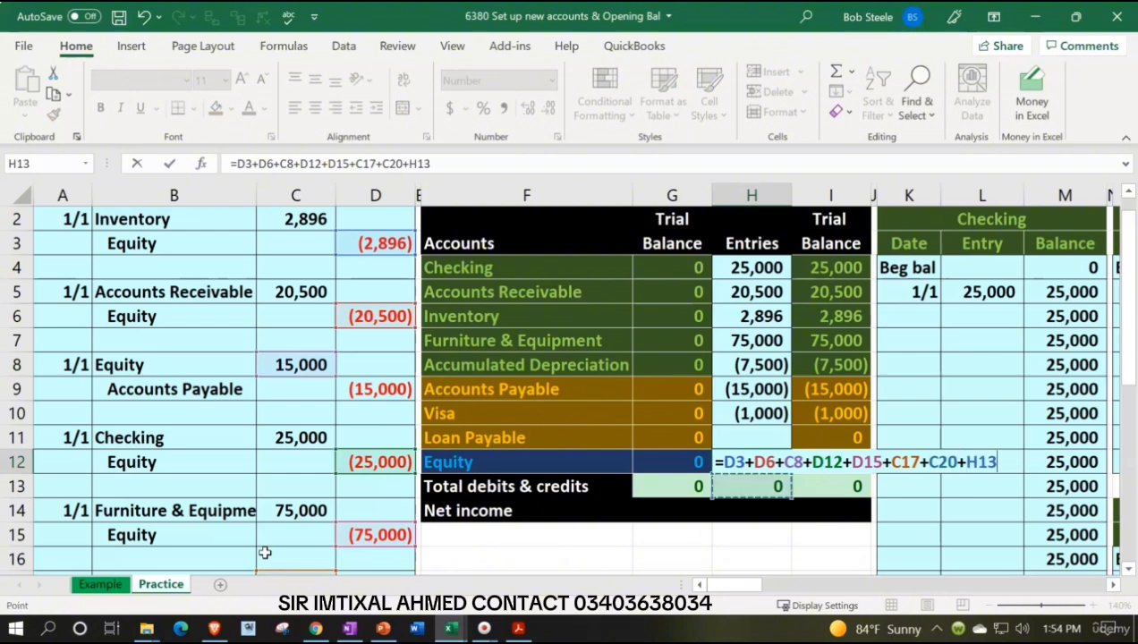
pyautogui.press('Down')
pyautogui.press('Down')
pyautogui.press('Down')
pyautogui.press('Down')
pyautogui.press('Down')
pyautogui.press('Down')
pyautogui.press('Down')
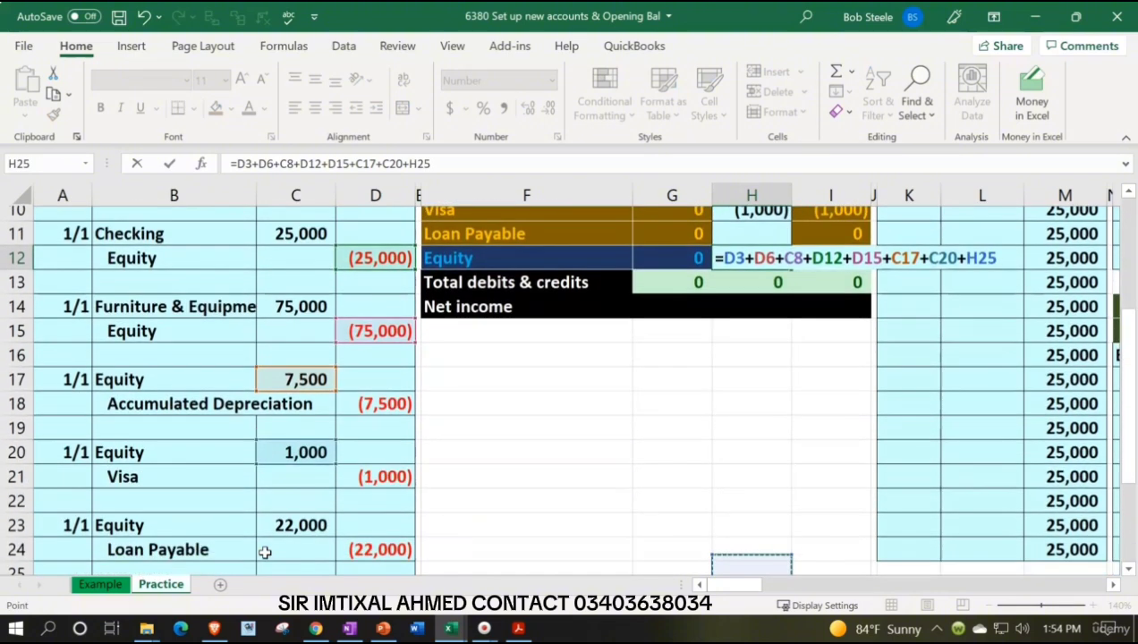
pyautogui.press('Left')
pyautogui.press('Left')
pyautogui.press('Left')
pyautogui.press('Left')
pyautogui.press('Left')
pyautogui.press('Up')
pyautogui.press('Up')
pyautogui.press('Up')
pyautogui.press('Up')
pyautogui.press('Up')
pyautogui.press('Up')
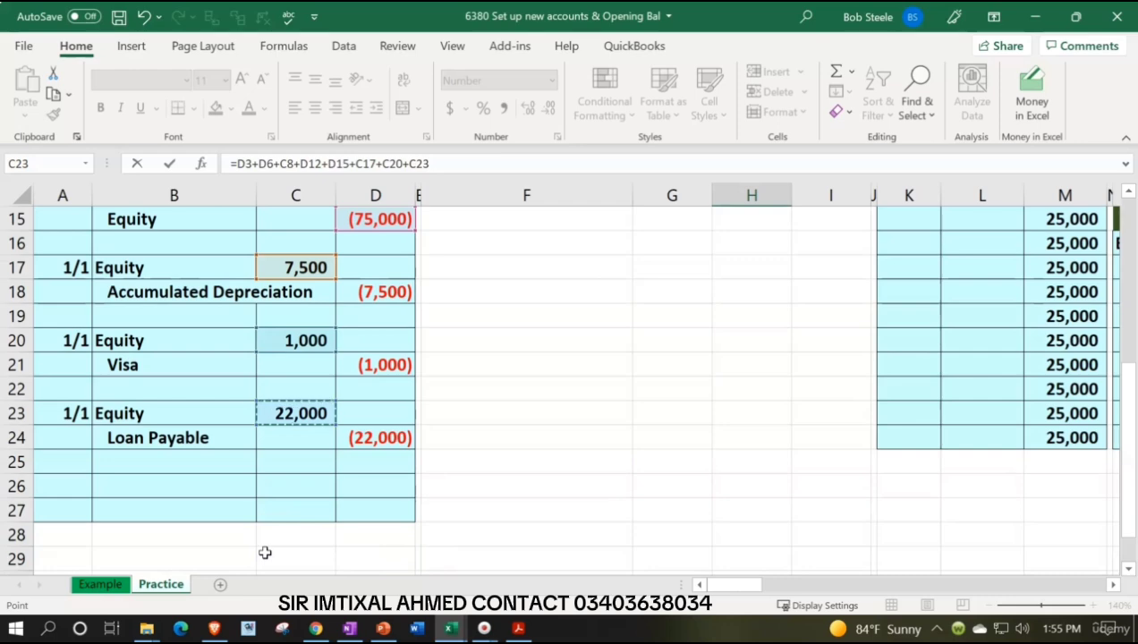
pyautogui.press('Return')
# Check the Entries column of the trial balance against the new journal entry, tracing the Loan Payable credit in D24.
pyautogui.press('Up')
pyautogui.press('Up')
pyautogui.press('Up')
pyautogui.press('Up')
pyautogui.press('Up')
pyautogui.press('Up')
pyautogui.press('Up')
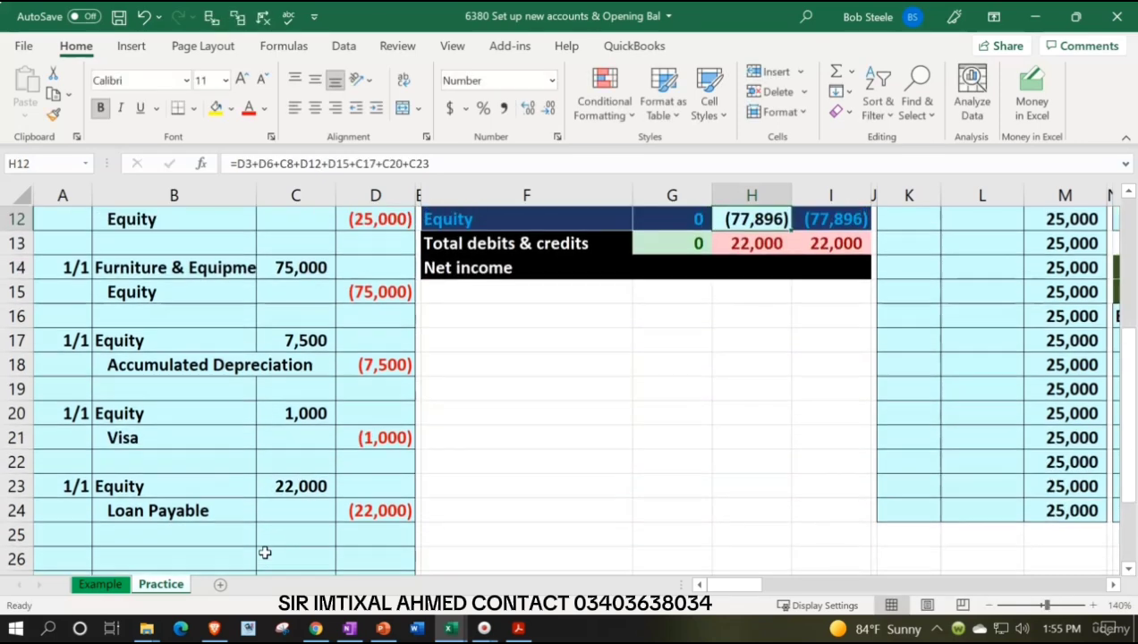
pyautogui.press('Down')
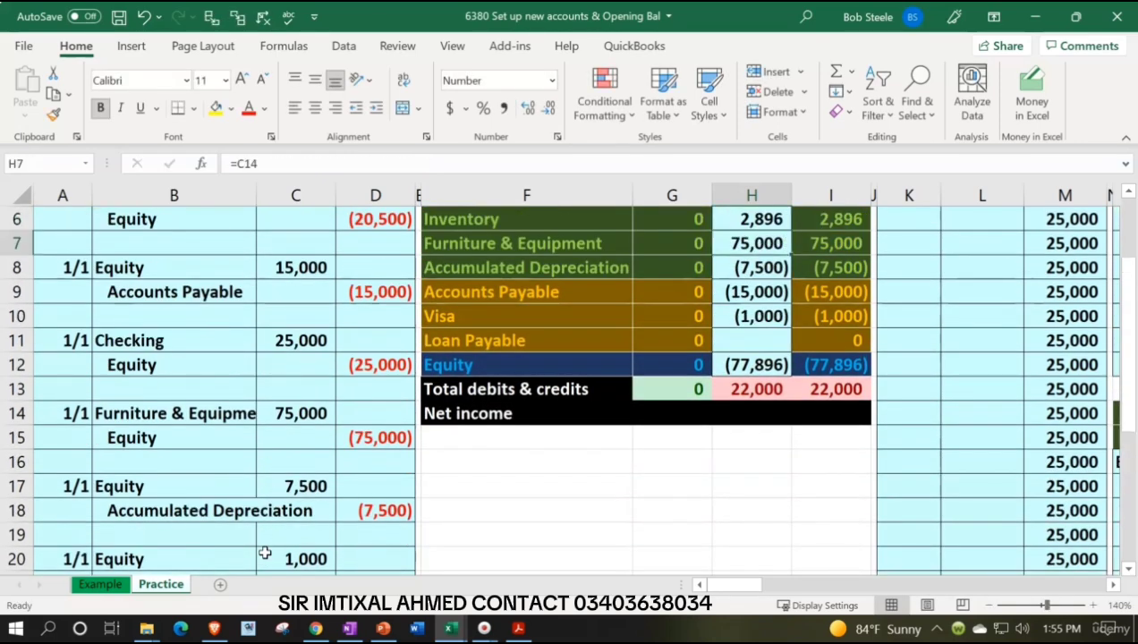
pyautogui.press('Down')
pyautogui.press('Down')
pyautogui.press('Down')
pyautogui.press('Down')
pyautogui.press('Down')
pyautogui.press('Down')
pyautogui.press('Down')
pyautogui.press('Down')
pyautogui.press('Down')
pyautogui.press('Down')
pyautogui.press('Down')
pyautogui.press('Down')
pyautogui.press('Down')
pyautogui.press('Down')
pyautogui.press('Down')
pyautogui.press('Down')
pyautogui.press('Down')
pyautogui.press('Down')
pyautogui.press('Down')
pyautogui.press('Left')
pyautogui.press('Left')
pyautogui.press('Left')
pyautogui.press('Left')
pyautogui.press('Up')
pyautogui.press('Up')
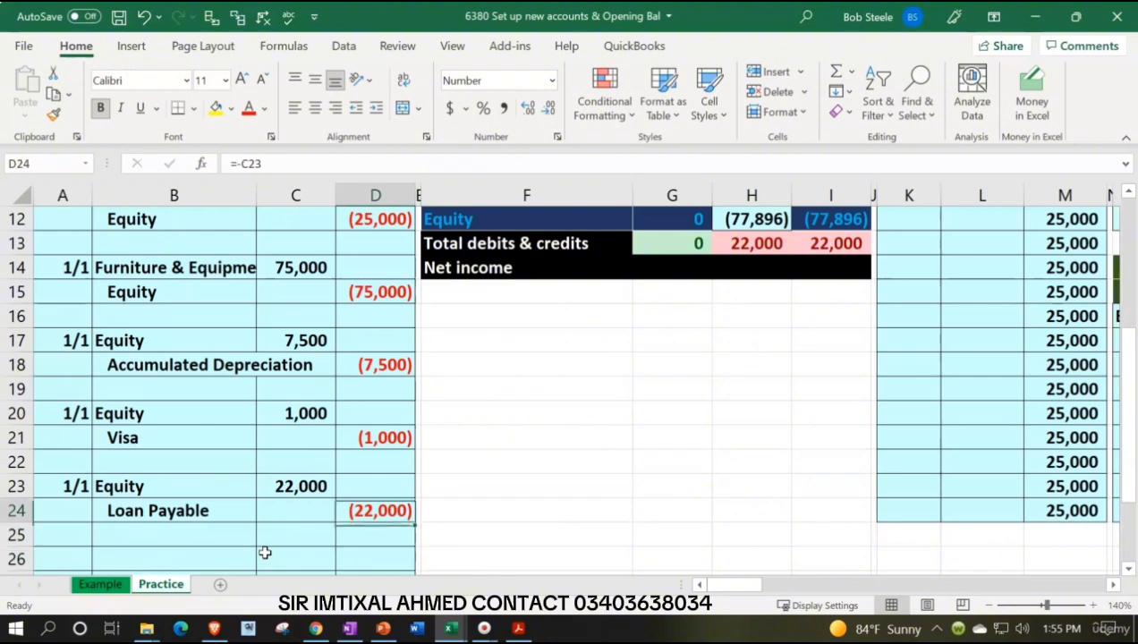
# Post the Loan Payable credit to the trial balance by entering =D24 in the Loan Payable entries cell H11.
pyautogui.press('Up')
pyautogui.press('Up')
pyautogui.press('Up')
pyautogui.press('Up')
pyautogui.press('Up')
pyautogui.press('Up')
pyautogui.press('Up')
pyautogui.press('Up')
pyautogui.press('Up')
pyautogui.press('Up')
pyautogui.press('Up')
pyautogui.press('Up')
pyautogui.press('Up')
pyautogui.press('Up')
pyautogui.press('Up')
pyautogui.press('Up')
pyautogui.press('Up')
pyautogui.press('Up')
pyautogui.press('Up')
pyautogui.press('Up')
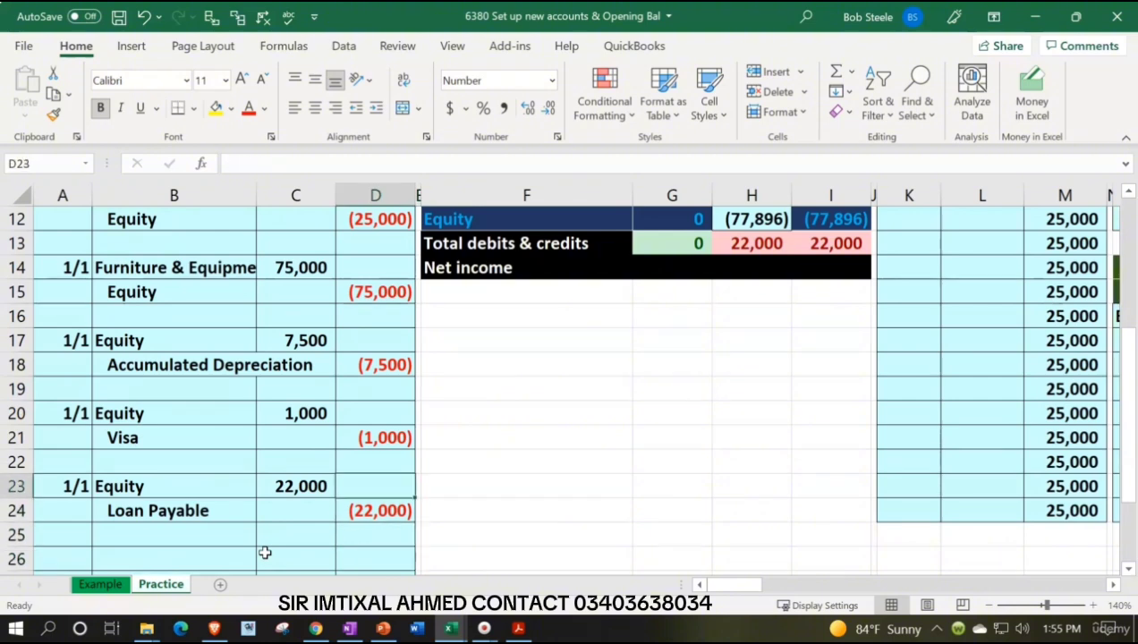
pyautogui.press('Down')
pyautogui.press('Down')
pyautogui.press('Down')
pyautogui.press('Down')
pyautogui.press('Down')
pyautogui.press('Down')
pyautogui.press('Down')
pyautogui.press('Down')
pyautogui.press('Down')
pyautogui.press('Down')
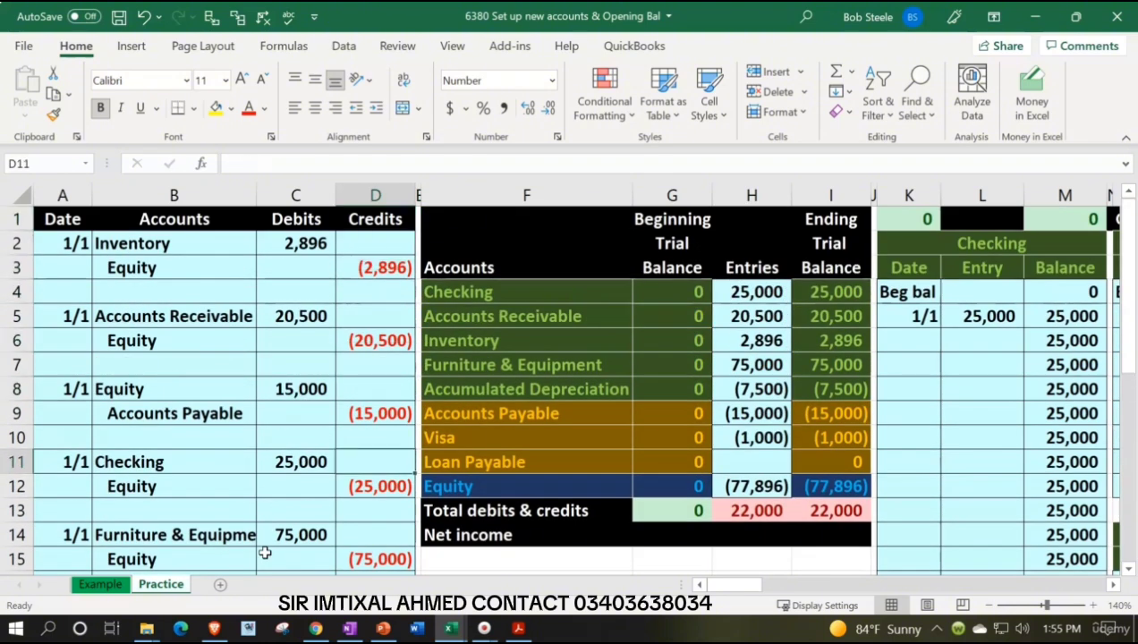
pyautogui.press('Down')
pyautogui.press('Right')
pyautogui.press('Right')
pyautogui.press('Up')
pyautogui.press('Right')
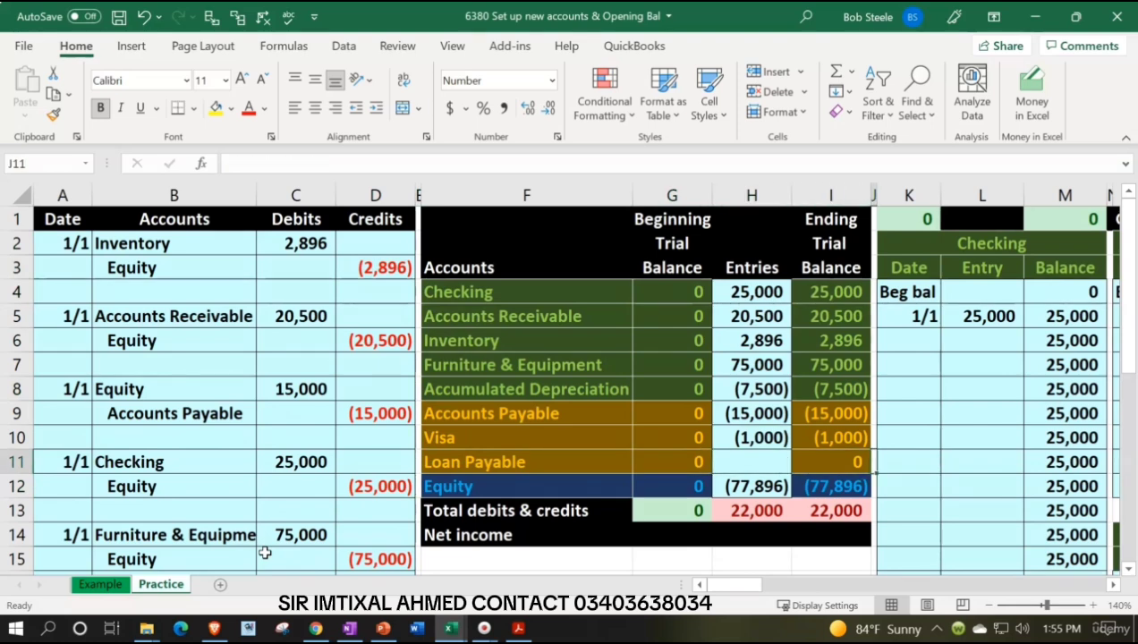
pyautogui.click(751, 463)
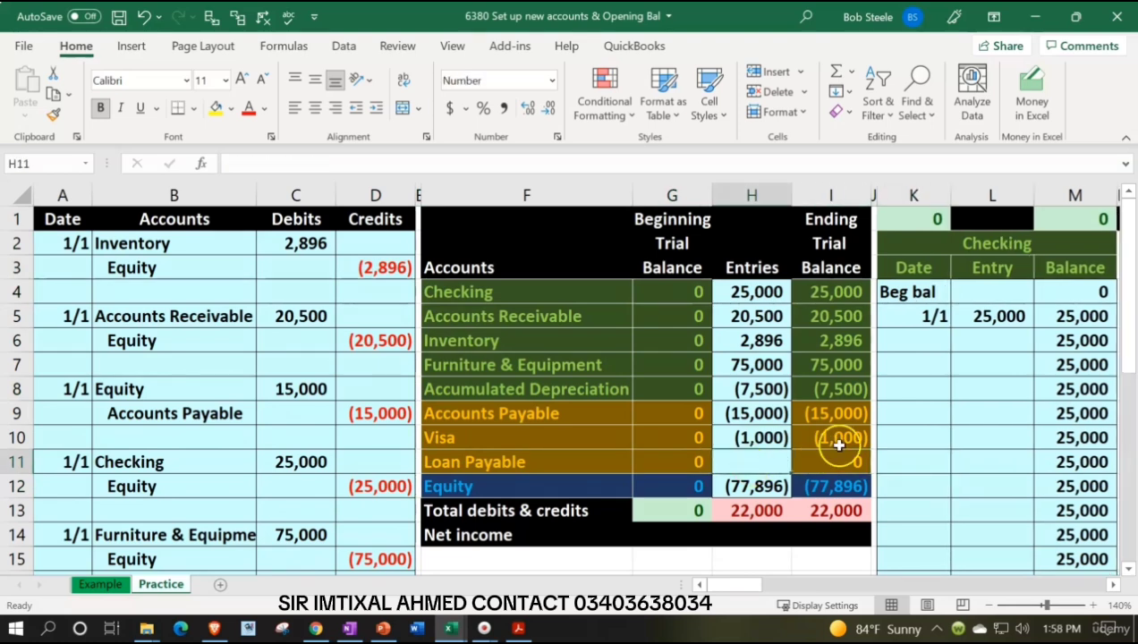
pyautogui.write('=')
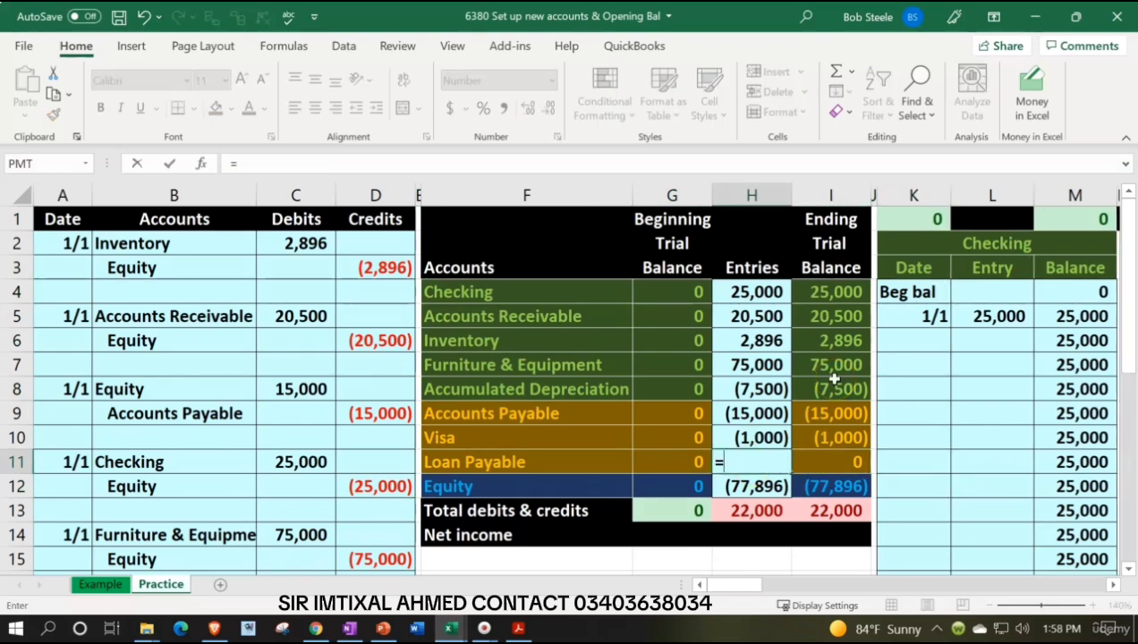
pyautogui.press('Left')
pyautogui.press('Left')
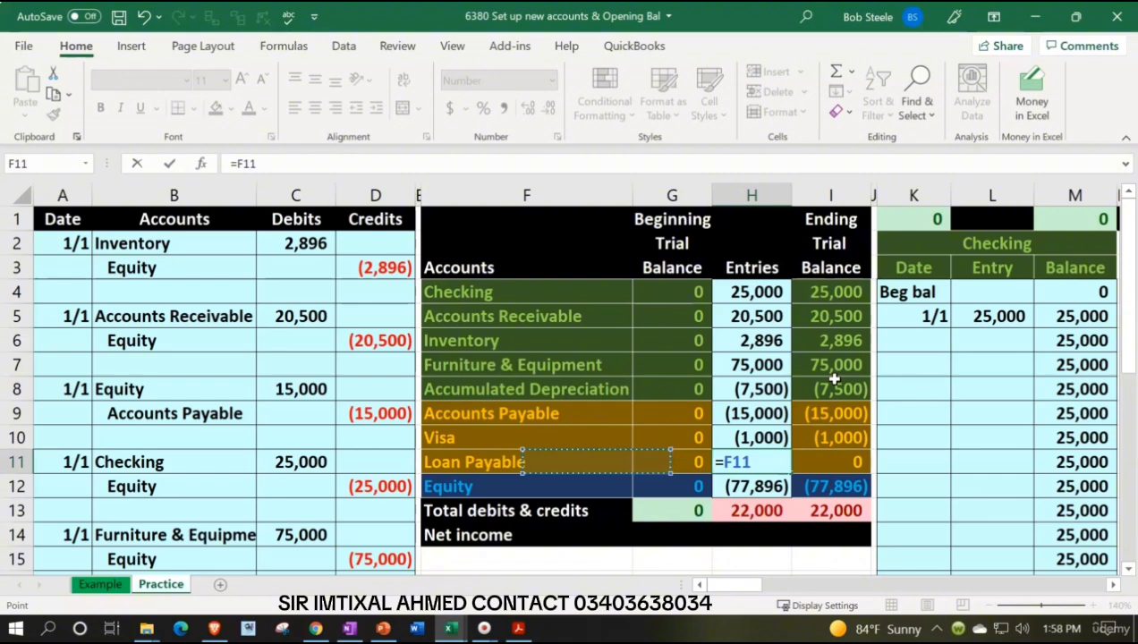
pyautogui.press('Left')
pyautogui.press('Left')
pyautogui.press('Down')
pyautogui.press('Down')
pyautogui.press('Down')
pyautogui.press('Down')
pyautogui.press('Down')
pyautogui.press('Down')
pyautogui.press('Down')
pyautogui.press('Down')
pyautogui.press('Down')
pyautogui.press('Down')
pyautogui.press('Down')
pyautogui.press('Down')
pyautogui.press('Down')
pyautogui.press('Down')
pyautogui.press('Down')
pyautogui.press('Down')
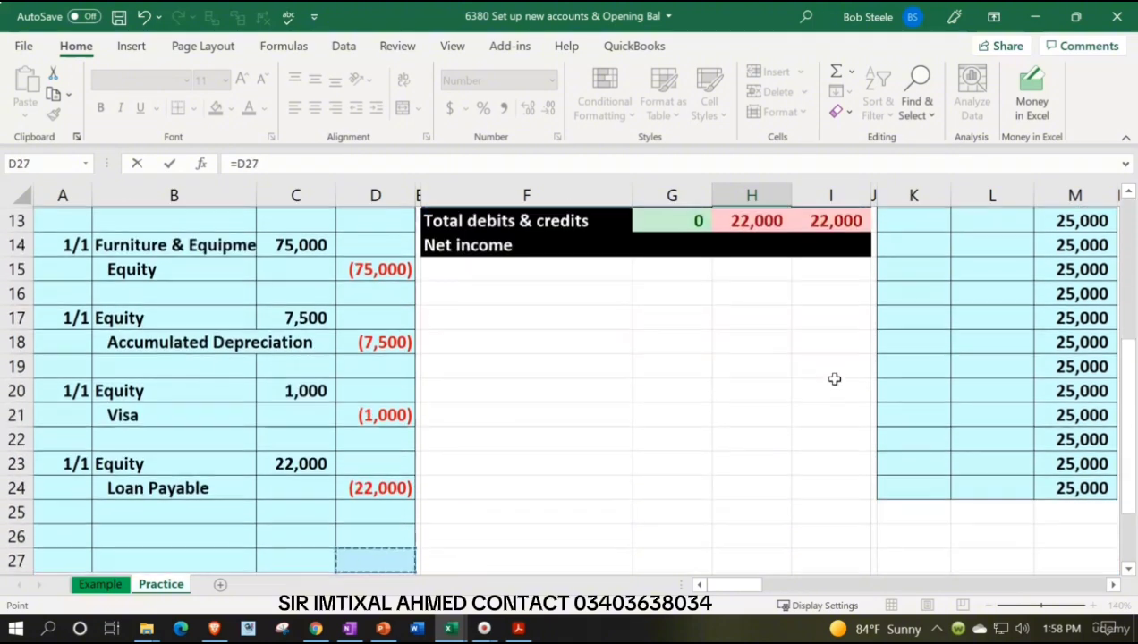
pyautogui.press('Up')
pyautogui.press('Up')
pyautogui.press('Up')
pyautogui.press('Return')
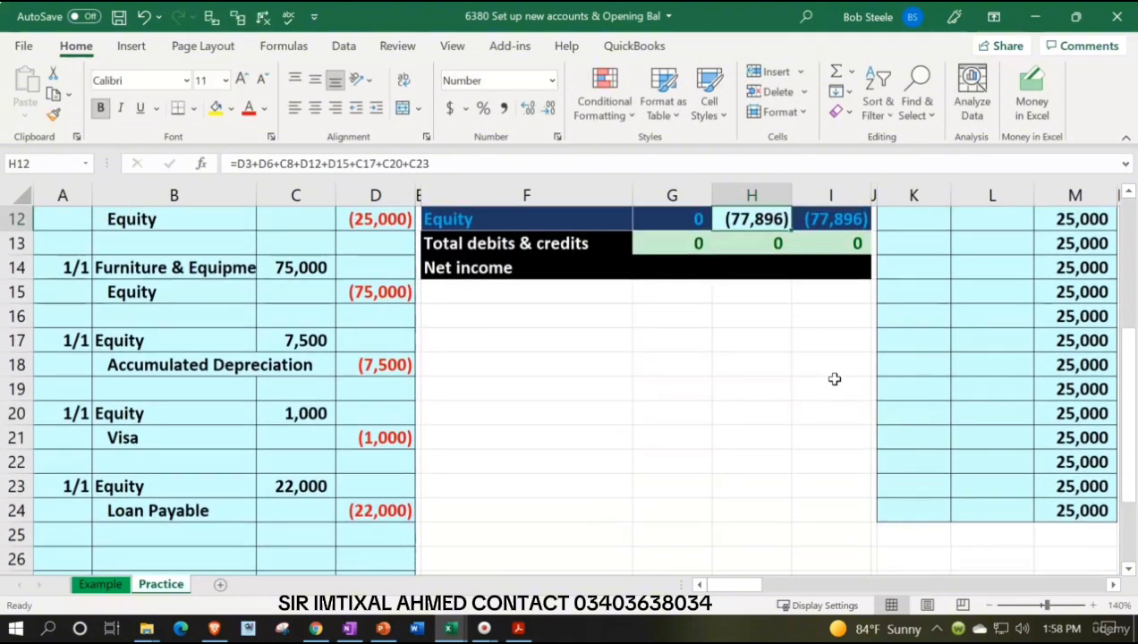
# Check the trial balance totals and account balances against the Equity and Loan Payable journal entry in rows 23 and 24.
pyautogui.press('Up')
pyautogui.press('Up')
pyautogui.press('Up')
pyautogui.press('Up')
pyautogui.press('Up')
pyautogui.press('Up')
pyautogui.press('Up')
pyautogui.press('Up')
pyautogui.press('Up')
pyautogui.press('Up')
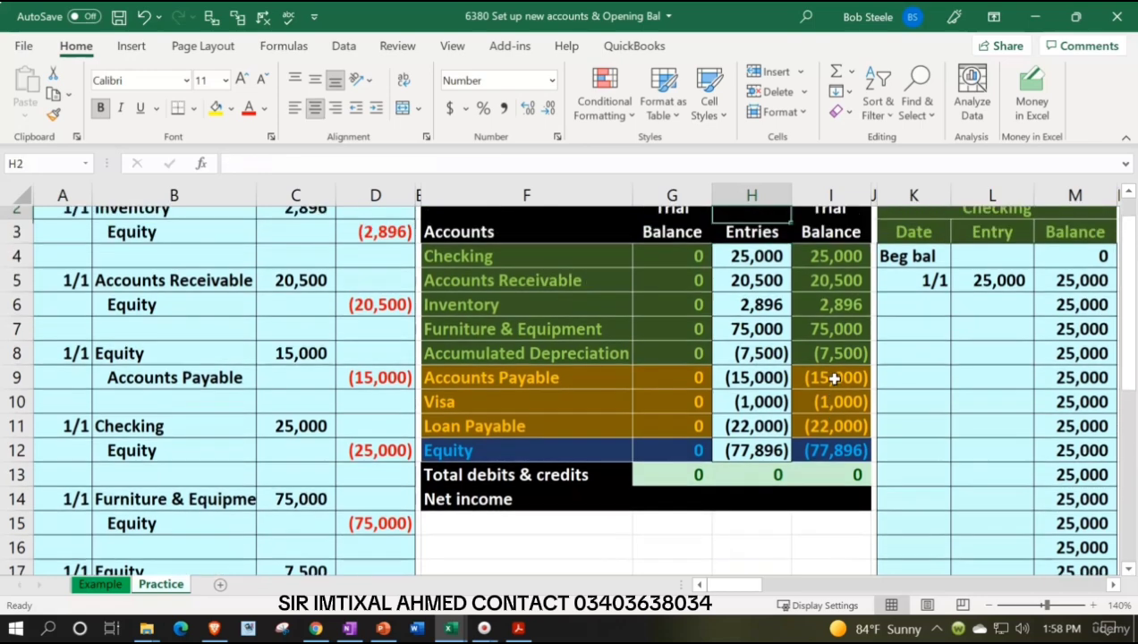
pyautogui.press('Up')
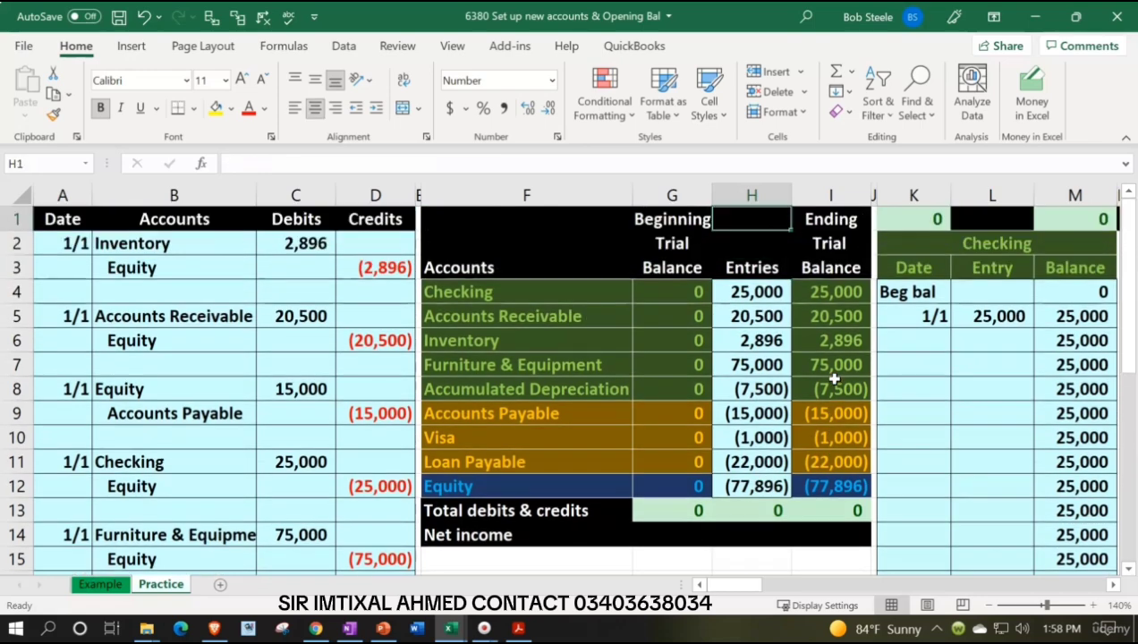
pyautogui.scroll(-5, 615, 383)
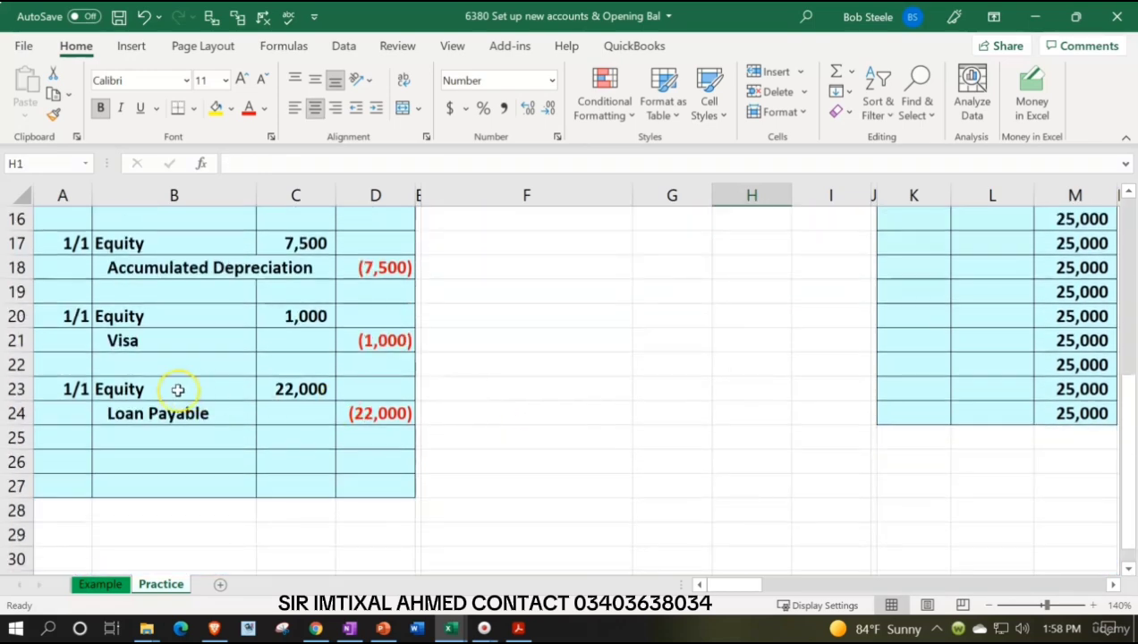
pyautogui.moveTo(85, 383); pyautogui.dragTo(274, 387)
pyautogui.scroll(4, 608, 508)
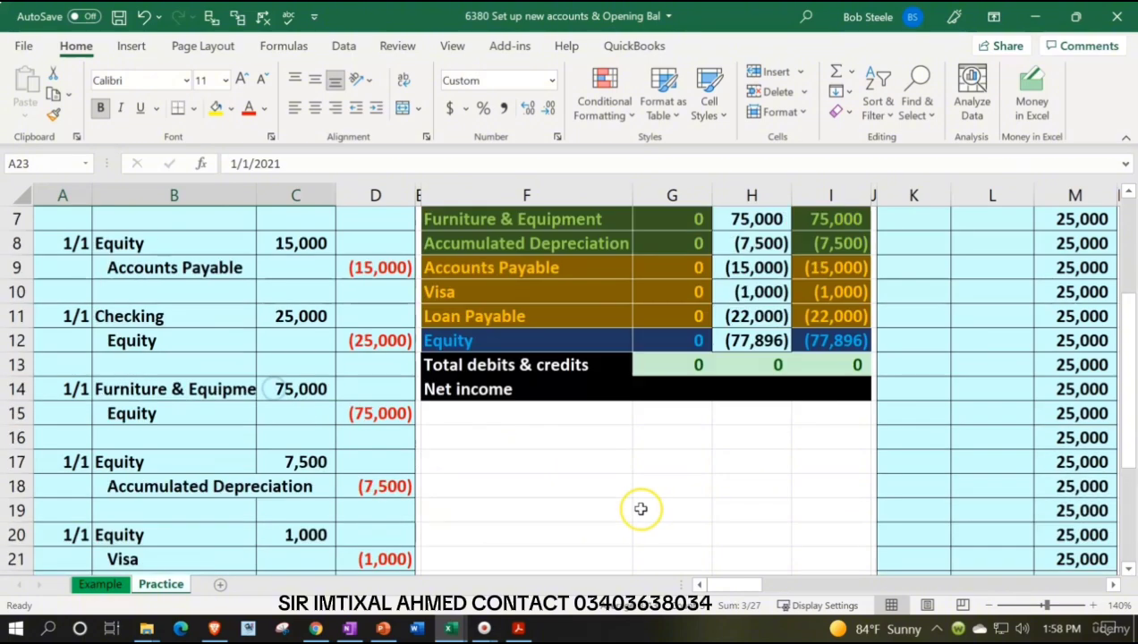
pyautogui.click(610, 413)
pyautogui.scroll(1, 625, 385)
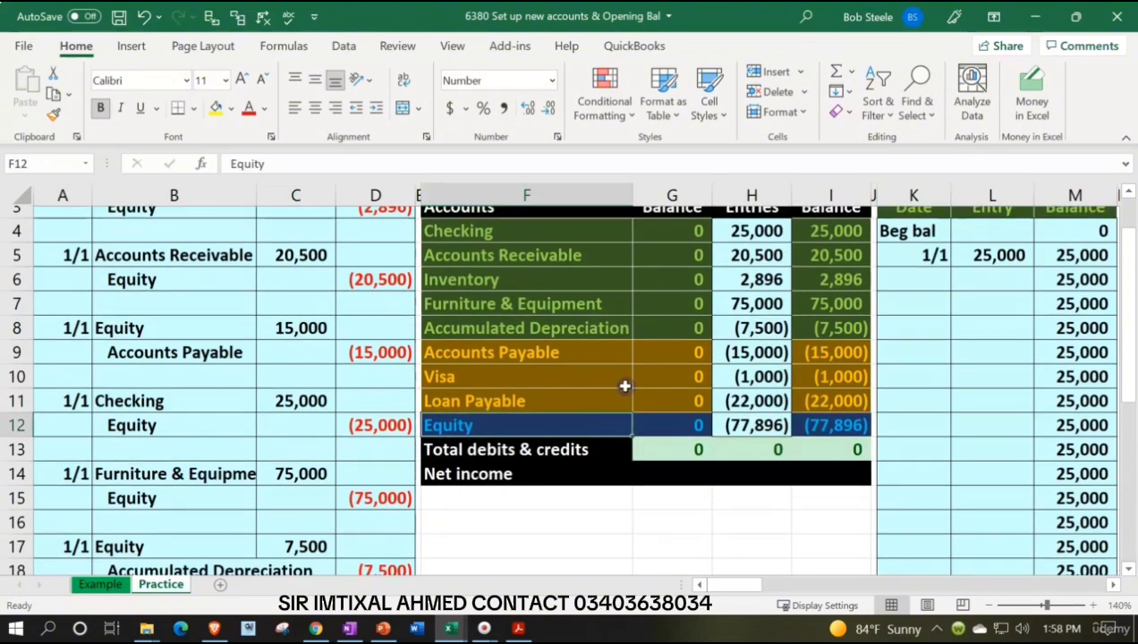
pyautogui.scroll(1, 624, 385)
# Enter the date 1/1 in AA24, the next free row of the Equity general ledger account.
pyautogui.click(624, 386)
pyautogui.press('Right')
pyautogui.press('Right')
pyautogui.press('Right')
pyautogui.press('Right')
pyautogui.press('Right')
pyautogui.press('Right')
pyautogui.press('Right')
pyautogui.press('Right')
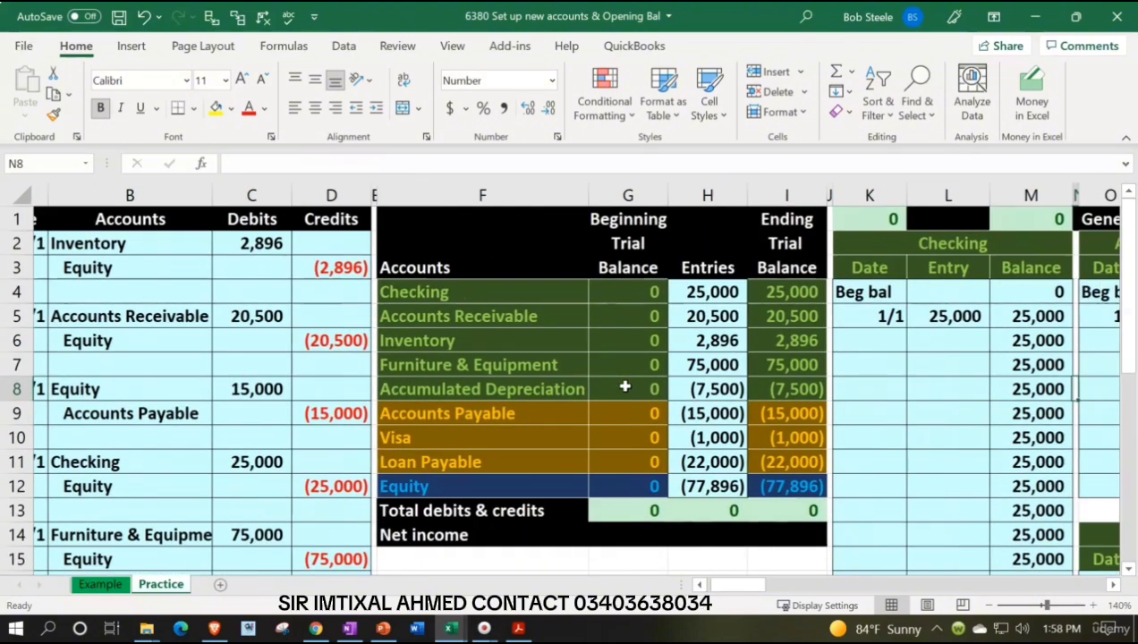
pyautogui.press('Right')
pyautogui.press('Right')
pyautogui.press('Right')
pyautogui.press('Right')
pyautogui.press('Right')
pyautogui.press('Right')
pyautogui.press('Right')
pyautogui.press('Right')
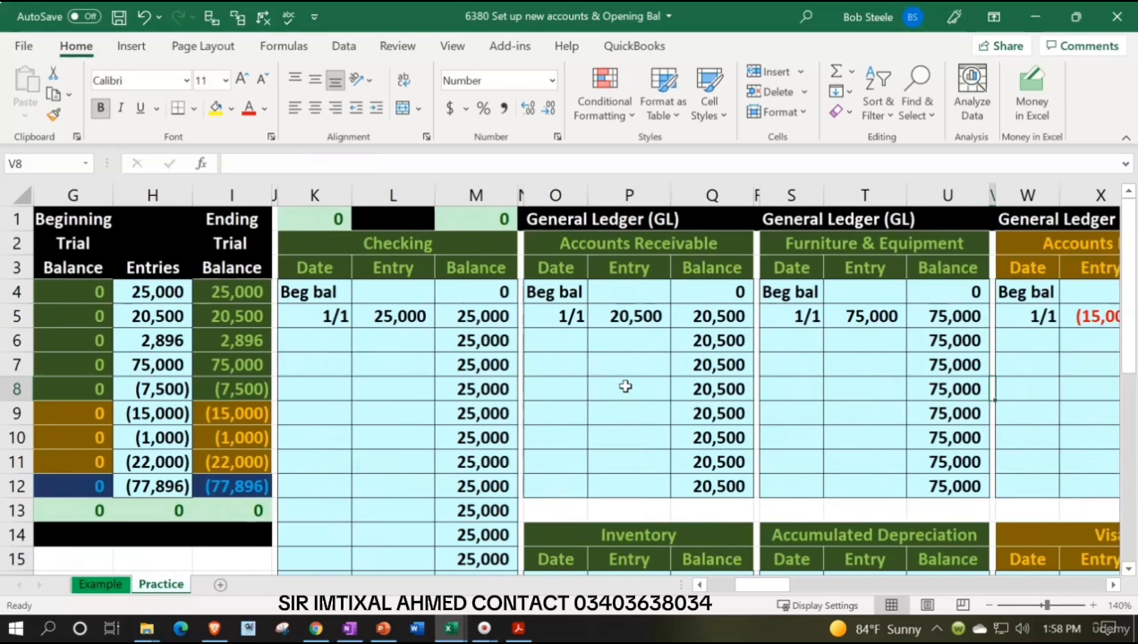
pyautogui.press('Right')
pyautogui.press('Right')
pyautogui.press('Right')
pyautogui.press('Right')
pyautogui.press('Right')
pyautogui.press('Right')
pyautogui.press('Right')
pyautogui.press('Right')
pyautogui.press('Right')
pyautogui.press('Right')
pyautogui.press('Down')
pyautogui.press('Down')
pyautogui.press('Down')
pyautogui.press('Down')
pyautogui.press('Down')
pyautogui.press('Down')
pyautogui.press('Down')
pyautogui.press('Down')
pyautogui.press('Down')
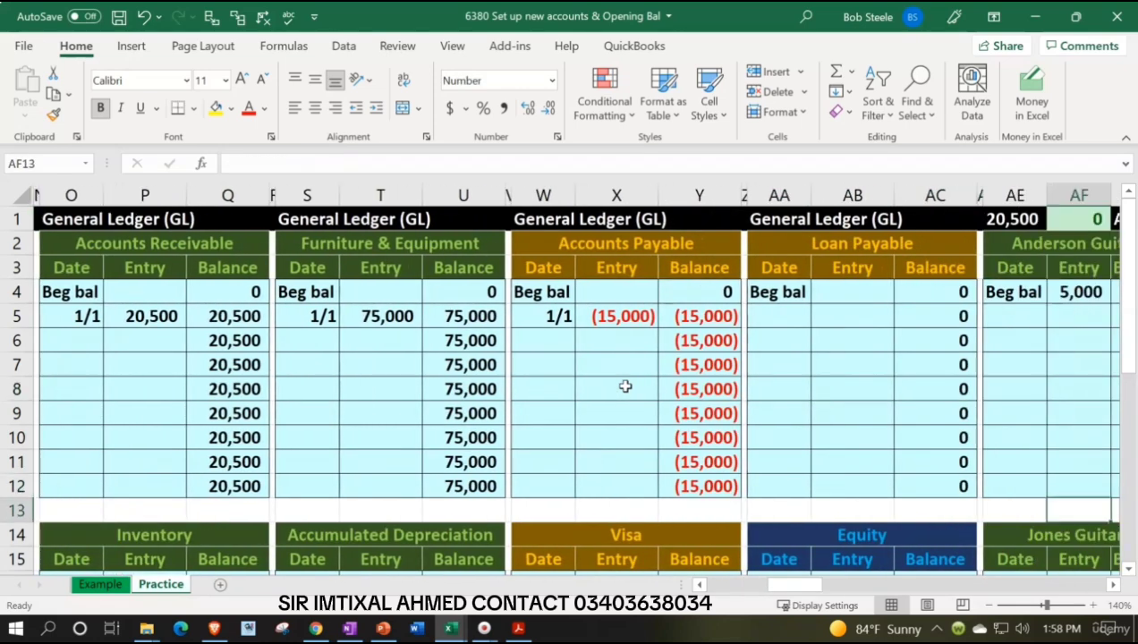
pyautogui.press('Down')
pyautogui.press('Down')
pyautogui.press('Down')
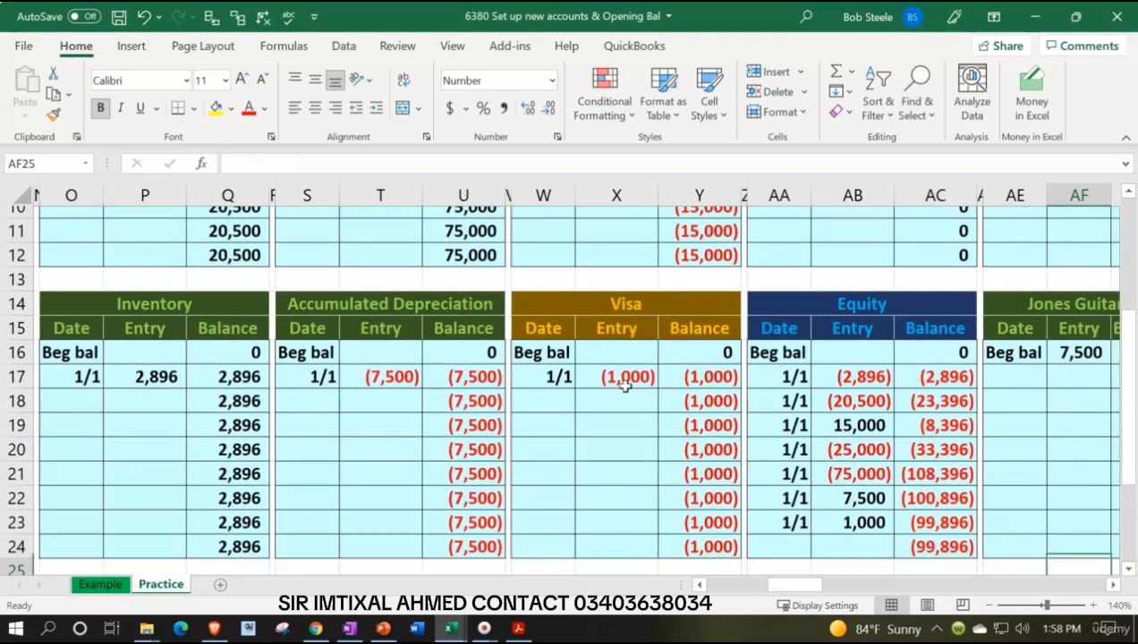
pyautogui.press('Left')
pyautogui.press('Left')
pyautogui.press('Left')
pyautogui.press('Left')
pyautogui.press('Left')
pyautogui.press('Up')
pyautogui.write('1/1')
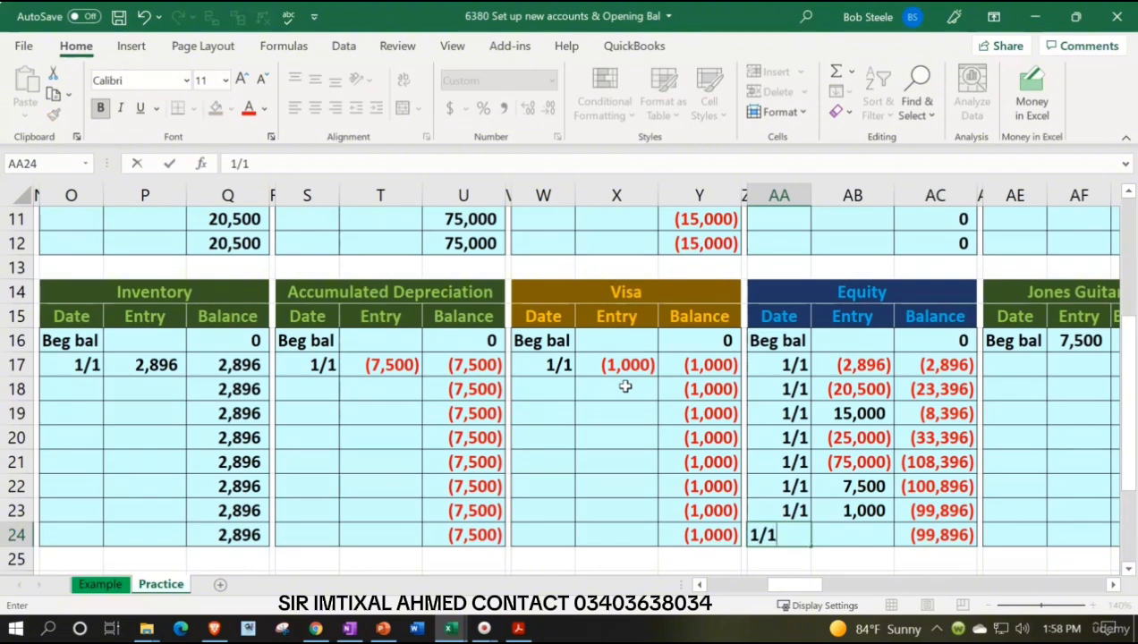
pyautogui.press('Tab')
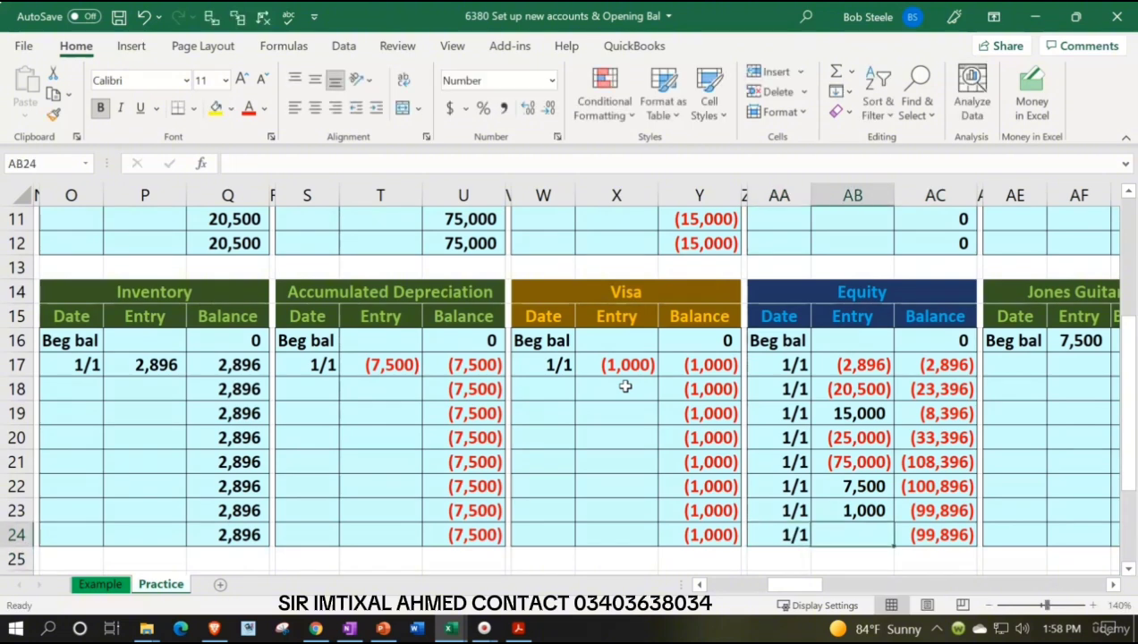
# Post the Equity debit from the loan entry to the Equity ledger by entering =C23 in AB24.
pyautogui.write('=')
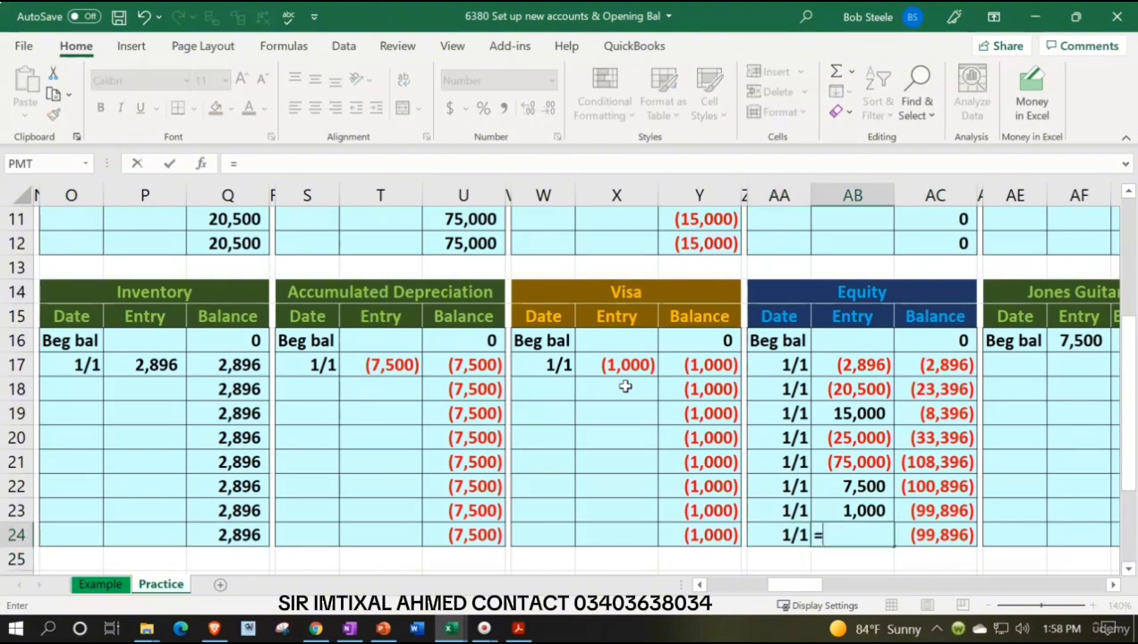
pyautogui.press('Left')
pyautogui.press('Left')
pyautogui.press('Left')
pyautogui.press('Left')
pyautogui.press('Left')
pyautogui.press('Left')
pyautogui.press('Left')
pyautogui.press('Left')
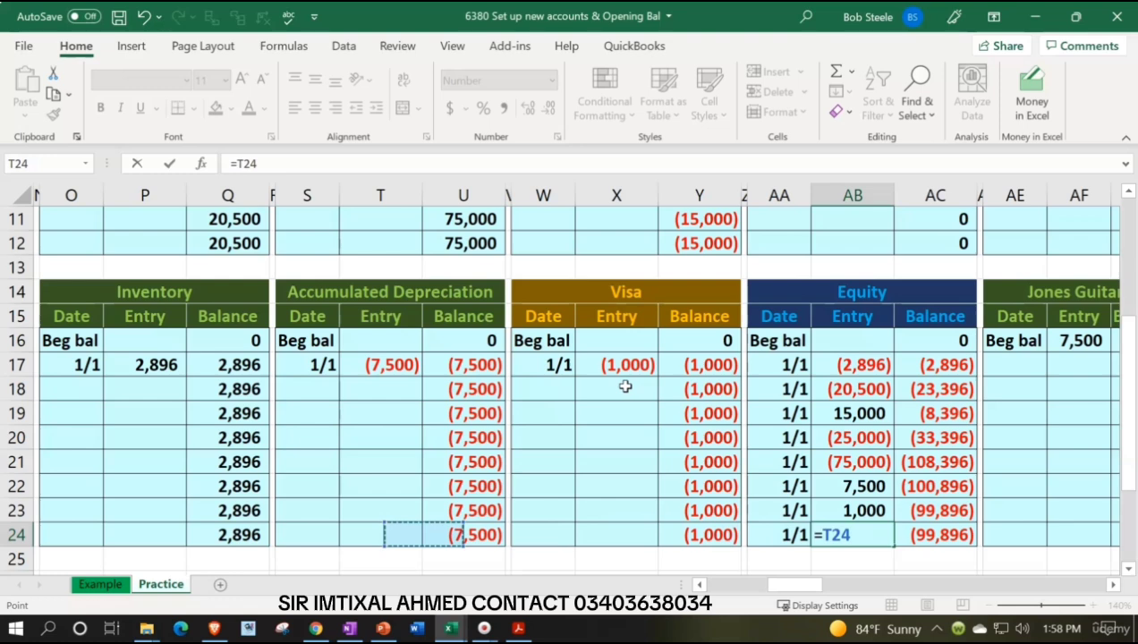
pyautogui.press('Home')
pyautogui.press('Down')
pyautogui.press('Down')
pyautogui.press('Down')
pyautogui.press('Down')
pyautogui.press('Down')
pyautogui.press('Down')
pyautogui.press('Down')
pyautogui.press('Down')
pyautogui.press('Down')
pyautogui.press('Down')
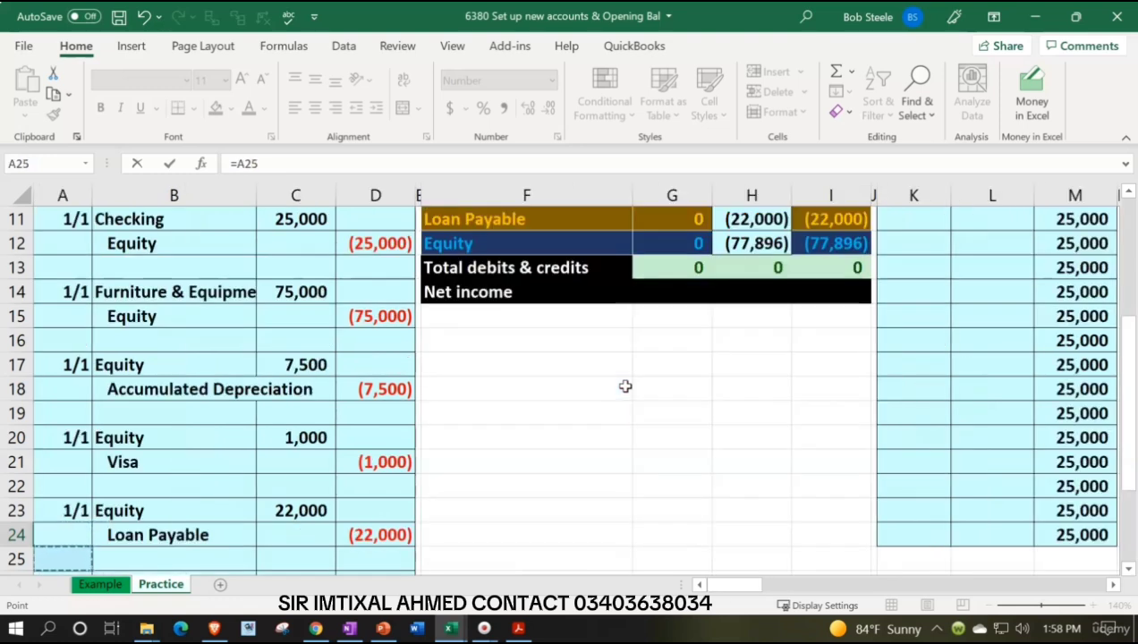
pyautogui.press('Up')
pyautogui.press('Up')
pyautogui.press('Up')
pyautogui.press('Up')
pyautogui.press('Up')
pyautogui.press('Up')
pyautogui.press('Up')
pyautogui.press('Up')
pyautogui.press('Up')
pyautogui.press('Up')
pyautogui.press('Up')
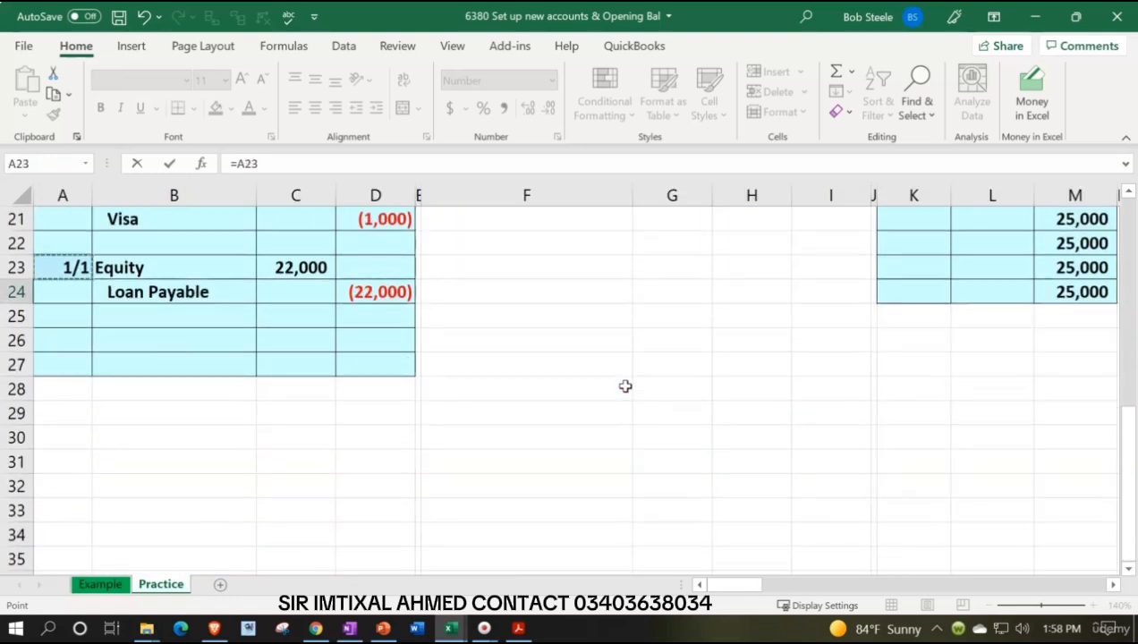
pyautogui.press('Right')
pyautogui.press('Right')
pyautogui.press('Return')
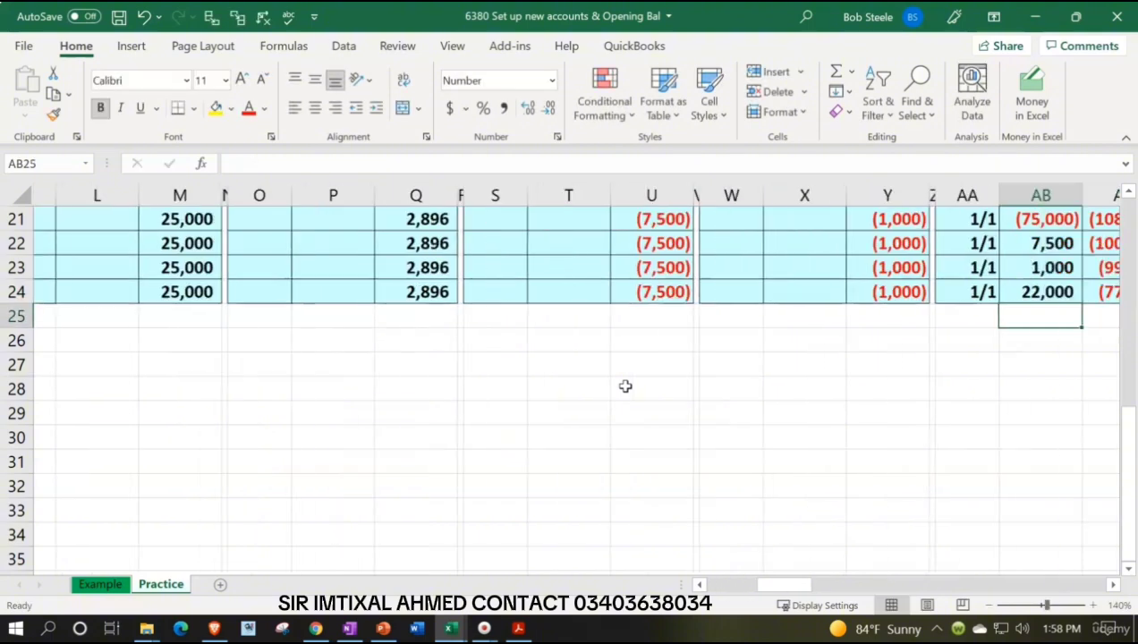
# Check the Equity ledger's running balance in AC24 against the loan posting in AB24 and the rows above it.
pyautogui.press('Up')
pyautogui.press('Right')
pyautogui.press('Right')
pyautogui.press('Up')
pyautogui.press('Up')
pyautogui.press('Up')
pyautogui.press('Up')
pyautogui.press('Up')
pyautogui.press('Up')
pyautogui.press('Up')
pyautogui.press('Up')
pyautogui.press('Up')
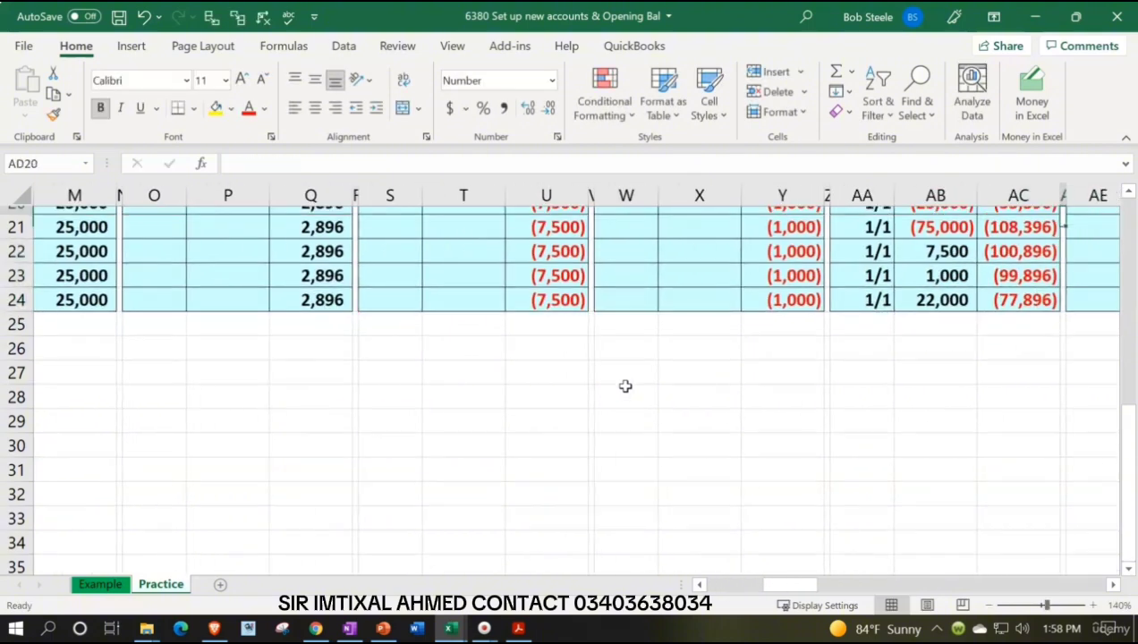
pyautogui.press('Down')
pyautogui.press('Down')
pyautogui.press('Down')
pyautogui.press('Down')
pyautogui.press('Down')
pyautogui.press('Down')
pyautogui.press('Down')
pyautogui.press('Down')
pyautogui.press('Down')
pyautogui.press('Left')
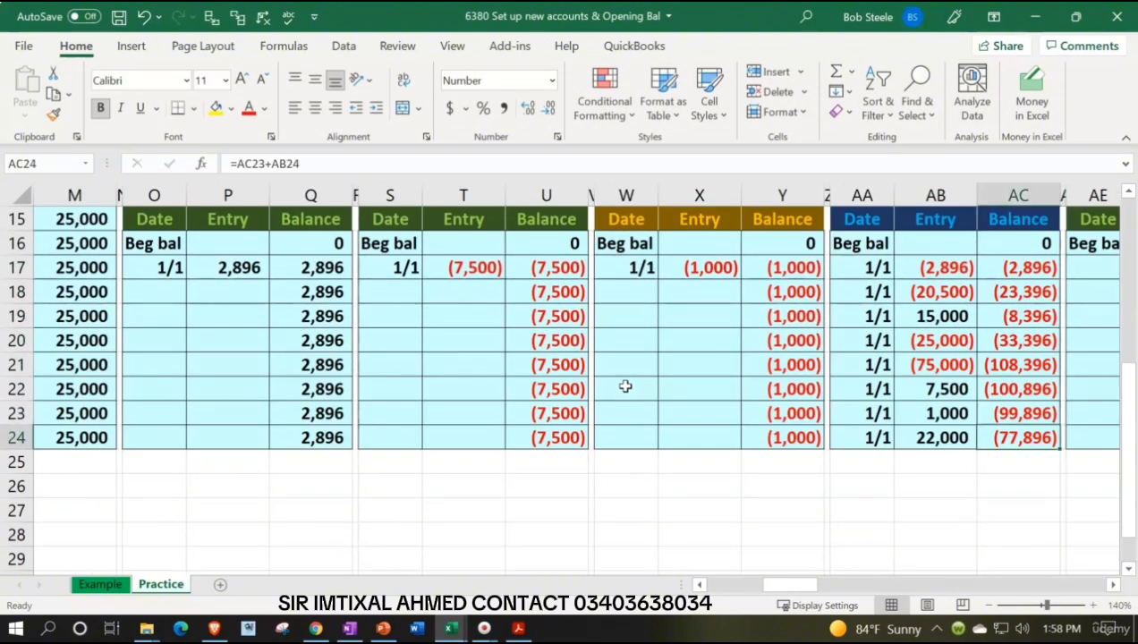
pyautogui.press('Up')
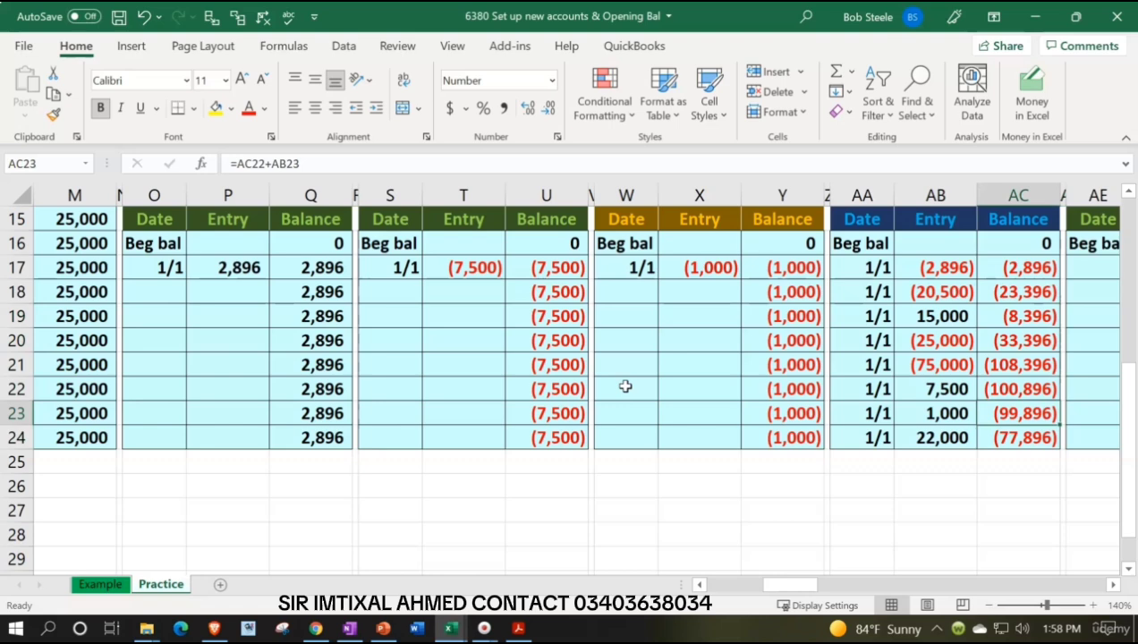
pyautogui.press('Down')
pyautogui.press('Left')
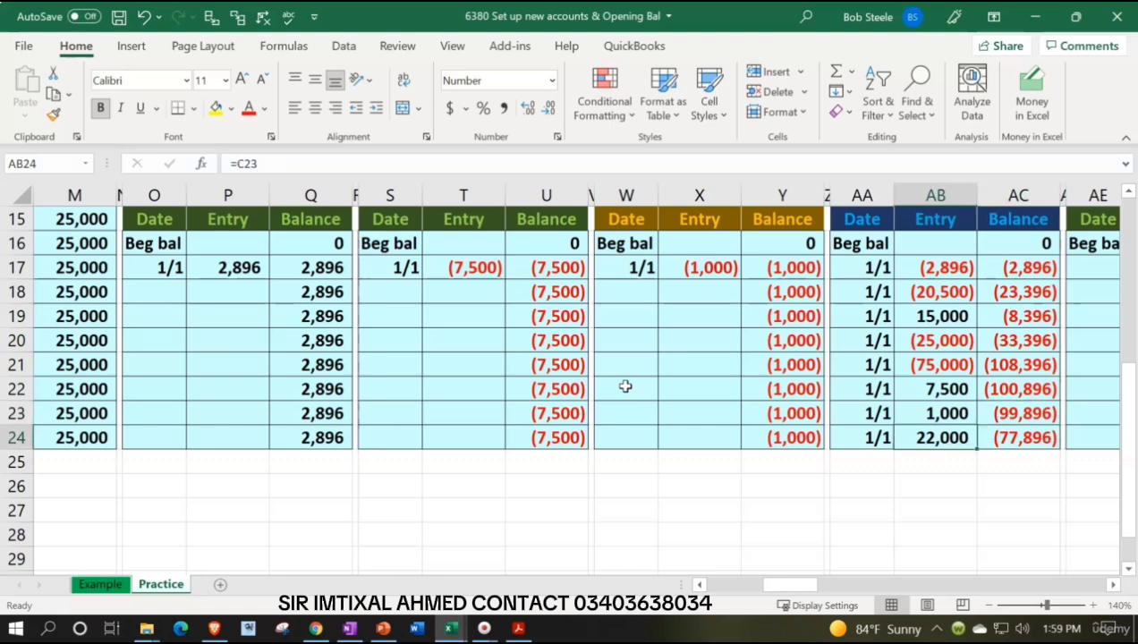
pyautogui.press('Right')
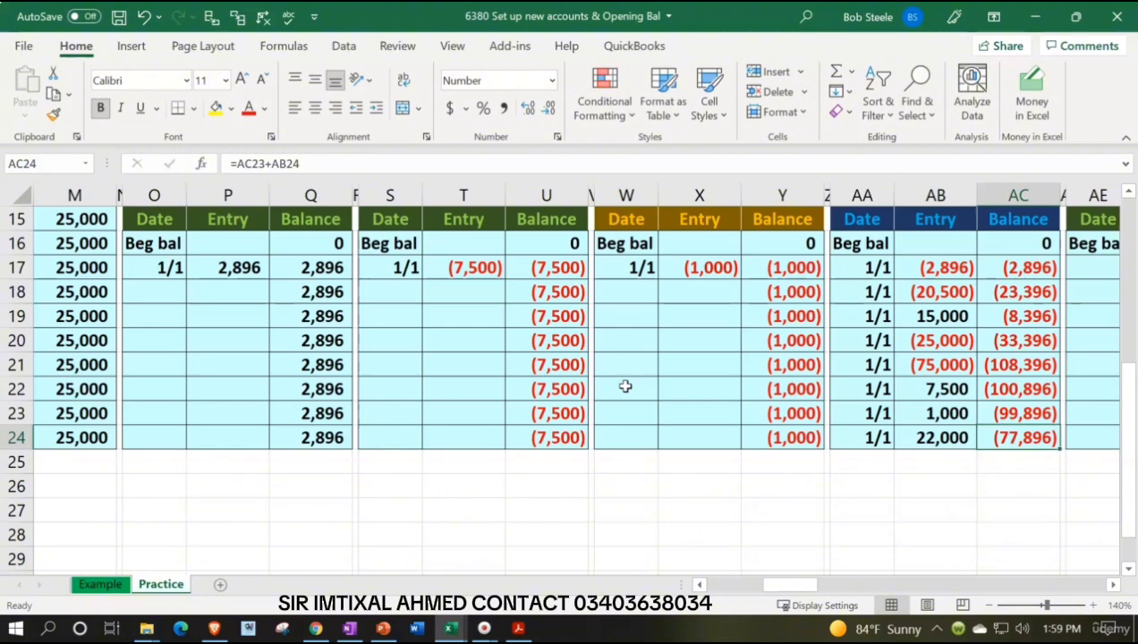
# Compare the Equity ledger balance with the ending trial balance in I12 and check the general ledger's balance formula in K1.
pyautogui.press('Left')
pyautogui.press('Left')
pyautogui.press('Left')
pyautogui.press('Left')
pyautogui.press('Left')
pyautogui.press('Left')
pyautogui.press('Left')
pyautogui.press('Left')
pyautogui.press('Left')
pyautogui.press('Left')
pyautogui.press('Left')
pyautogui.press('Left')
pyautogui.press('Left')
pyautogui.press('Left')
pyautogui.press('Left')
pyautogui.press('Left')
pyautogui.press('Left')
pyautogui.press('Left')
pyautogui.press('Left')
pyautogui.press('Left')
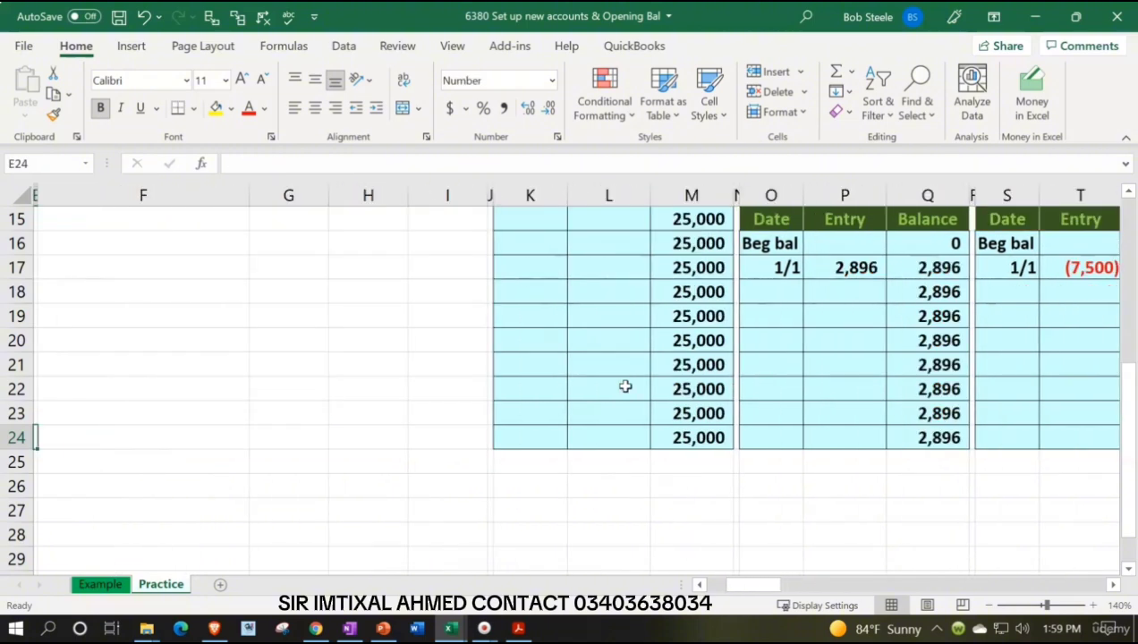
pyautogui.press('Left')
pyautogui.scroll(3, 625, 385)
pyautogui.click(554, 374)
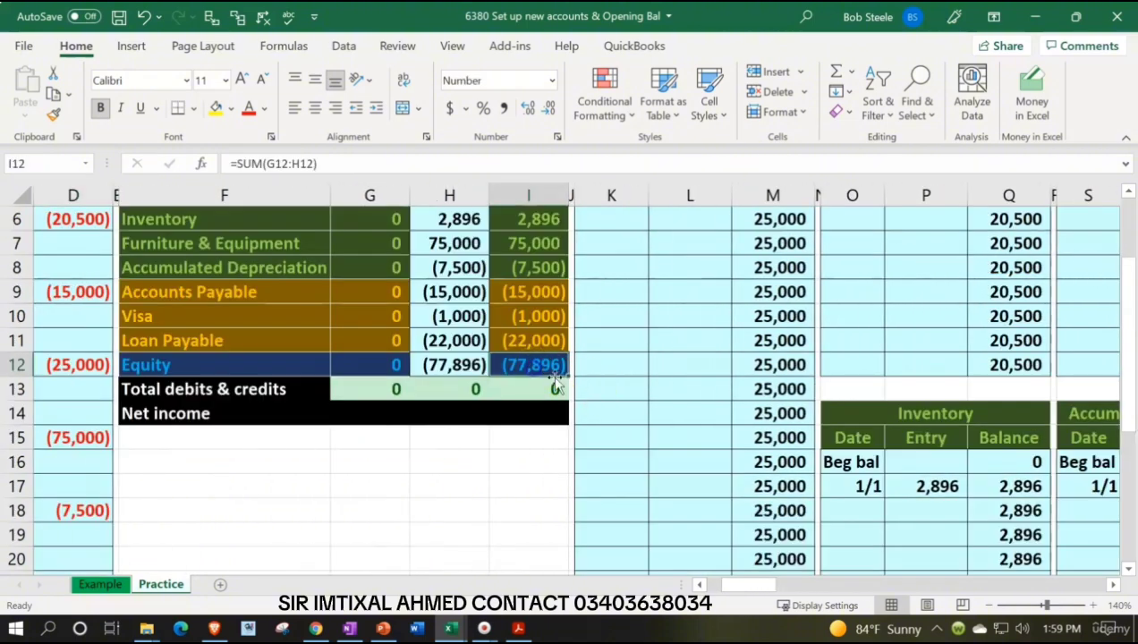
pyautogui.scroll(1, 554, 384)
pyautogui.scroll(2, 604, 234)
pyautogui.click(611, 219)
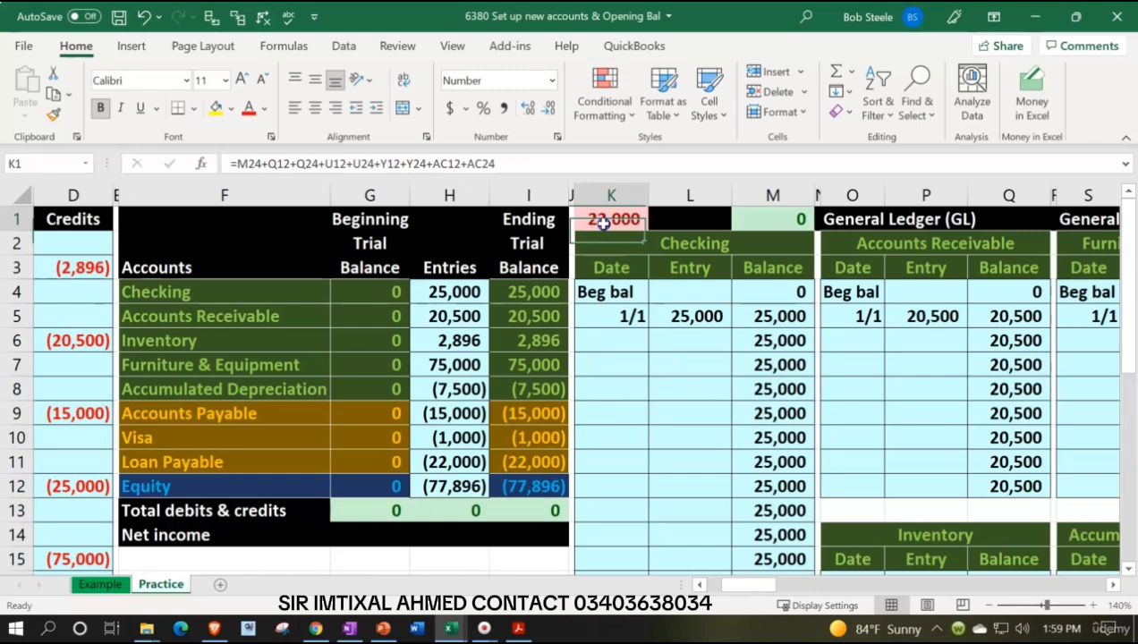
# Review the Equity and Loan Payable journal entry in rows 23 and 24, ending on the credit in D24.
pyautogui.click(578, 455)
pyautogui.press('Left')
pyautogui.press('Left')
pyautogui.press('Left')
pyautogui.press('Left')
pyautogui.press('Left')
pyautogui.press('Left')
pyautogui.press('Left')
pyautogui.press('Left')
pyautogui.press('Left')
pyautogui.press('Left')
pyautogui.press('Down')
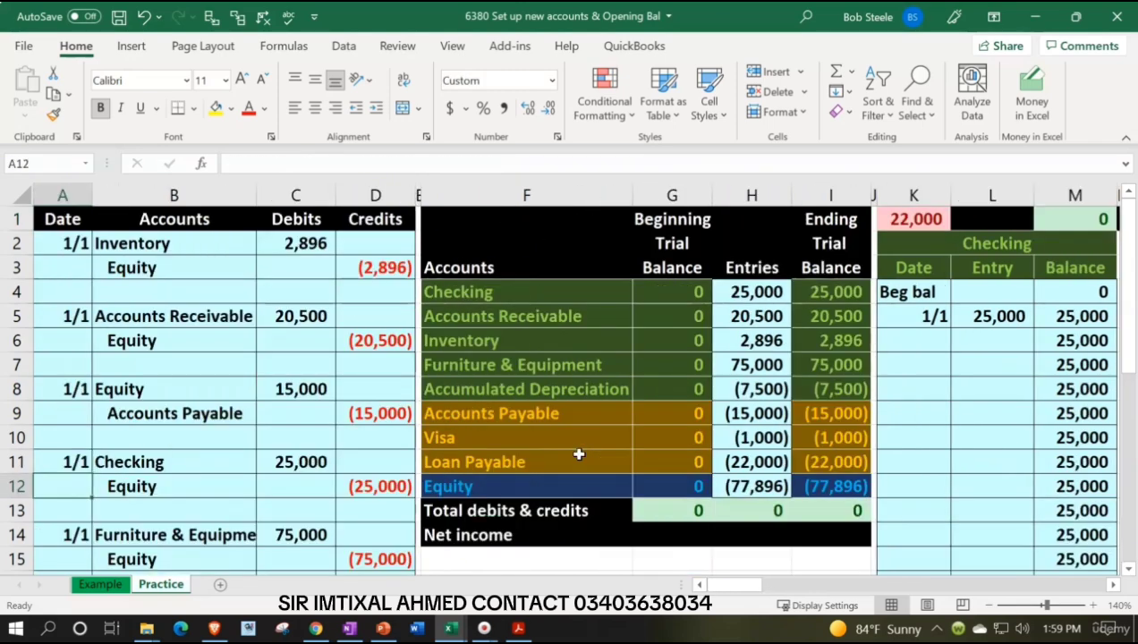
pyautogui.press('Down')
pyautogui.press('Down')
pyautogui.press('Down')
pyautogui.press('Down')
pyautogui.press('Down')
pyautogui.press('Down')
pyautogui.press('Down')
pyautogui.press('Down')
pyautogui.press('Down')
pyautogui.press('Down')
pyautogui.press('Down')
pyautogui.press('Down')
pyautogui.press('Down')
pyautogui.press('Down')
pyautogui.press('Down')
pyautogui.press('Down')
pyautogui.press('Up')
pyautogui.press('Up')
pyautogui.press('Up')
pyautogui.press('Up')
pyautogui.press('Right')
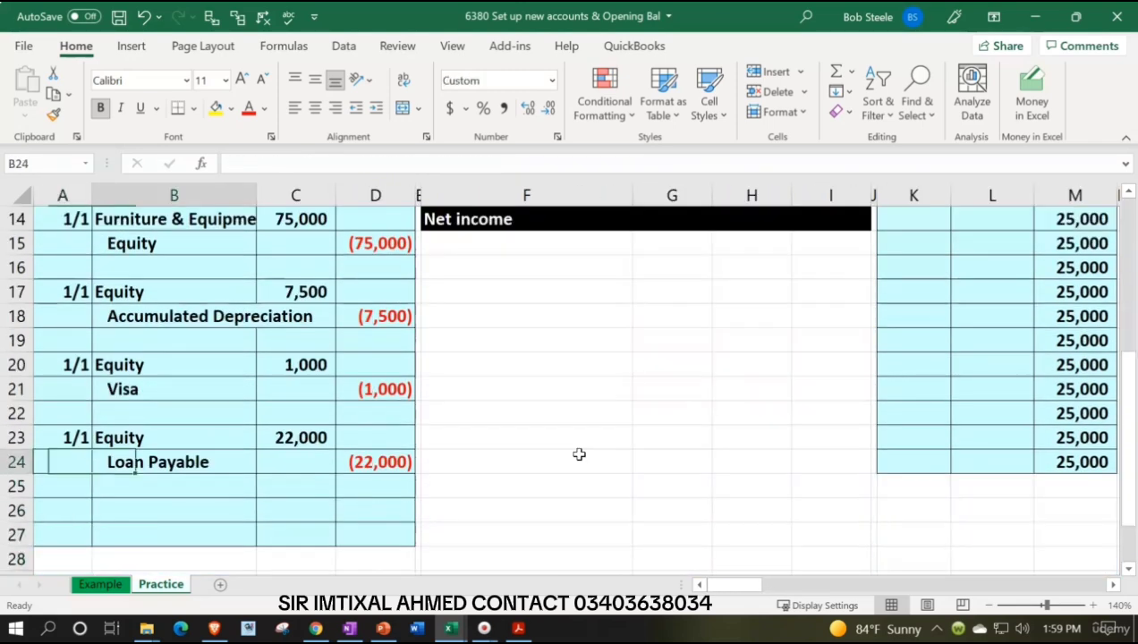
pyautogui.press('Right')
pyautogui.press('Right')
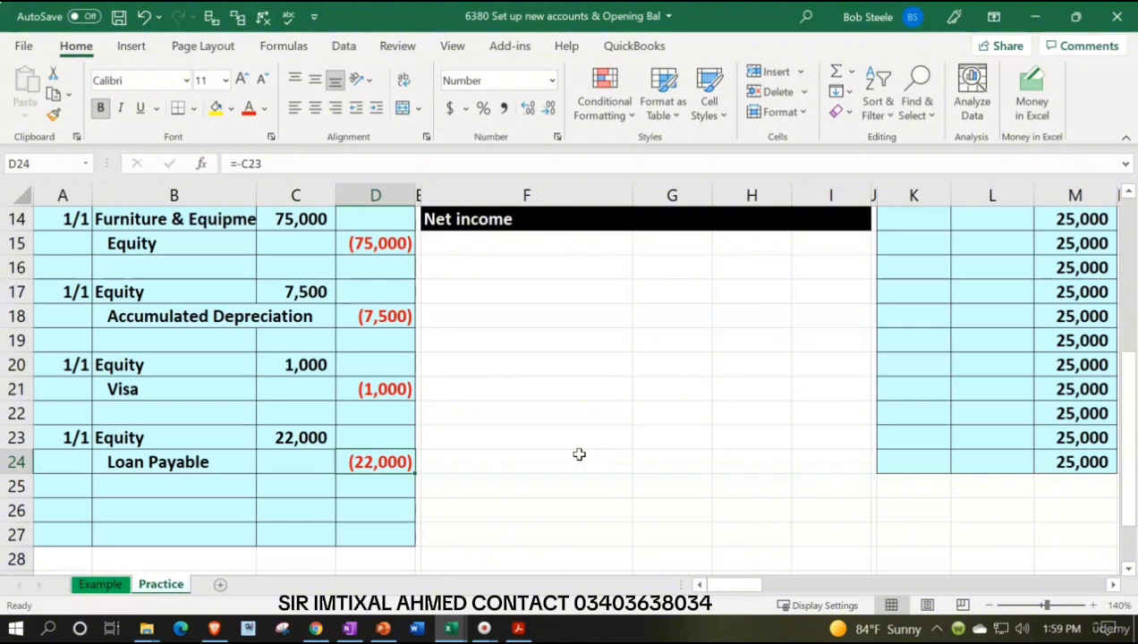
# Check the Loan Payable and other account amounts in the trial balance's entries column.
pyautogui.press('Right')
pyautogui.press('Right')
pyautogui.press('Up')
pyautogui.press('Up')
pyautogui.press('Up')
pyautogui.press('Up')
pyautogui.press('Up')
pyautogui.press('Up')
pyautogui.press('Up')
pyautogui.press('Up')
pyautogui.press('Up')
pyautogui.press('Up')
pyautogui.press('Up')
pyautogui.press('Up')
pyautogui.press('Up')
pyautogui.press('Up')
pyautogui.press('Up')
pyautogui.press('Up')
pyautogui.press('Up')
pyautogui.press('Up')
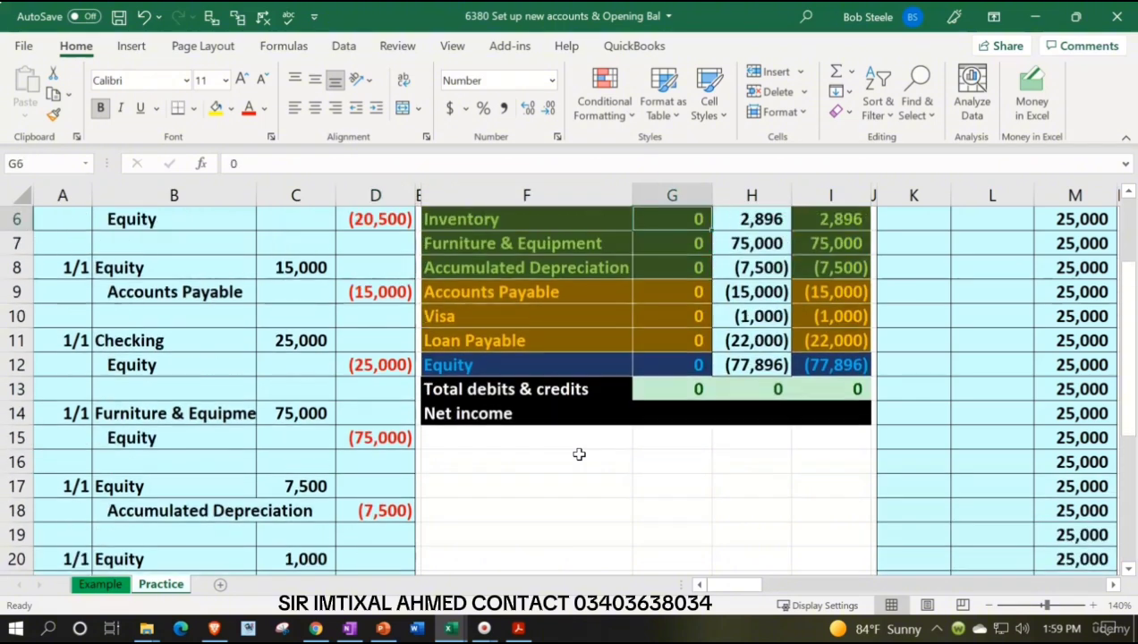
pyautogui.press('Up')
pyautogui.press('Up')
pyautogui.press('Up')
pyautogui.press('Up')
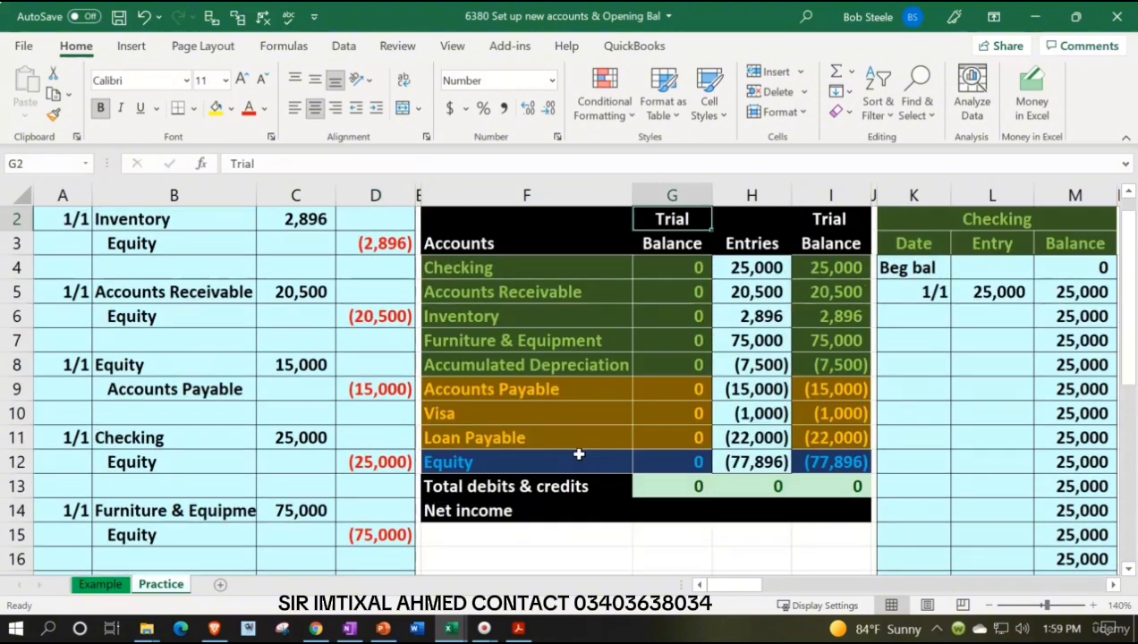
pyautogui.click(593, 429)
pyautogui.click(780, 335)
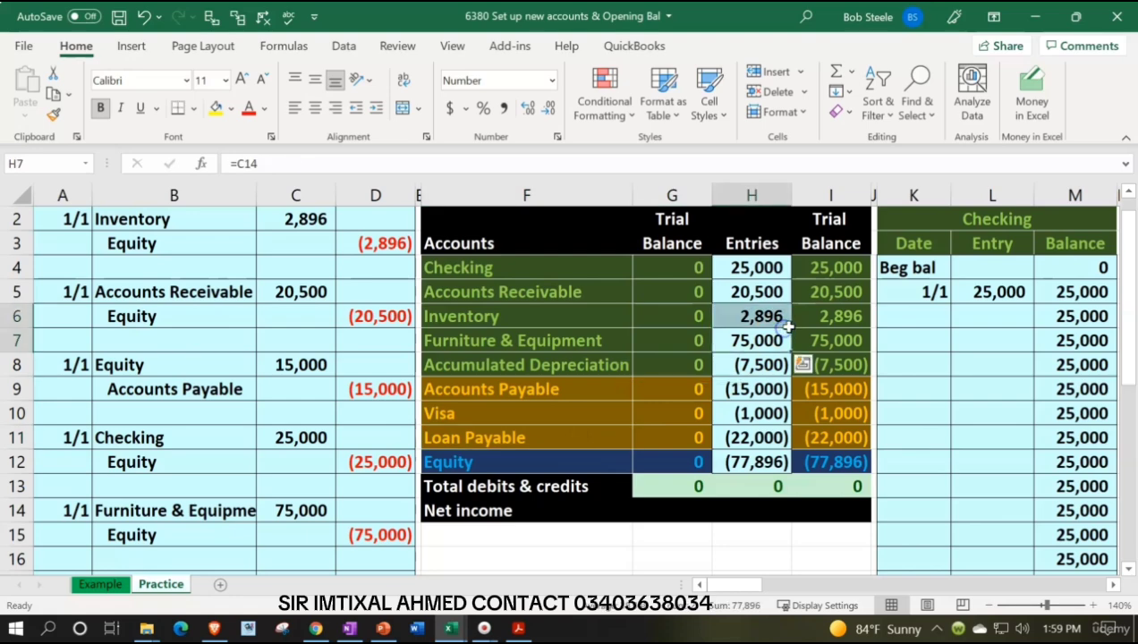
# Enter the date 1/1 in AA5, the first entry row of the Loan Payable ledger.
pyautogui.press('Right')
pyautogui.press('Right')
pyautogui.press('Right')
pyautogui.press('Right')
pyautogui.press('Right')
pyautogui.press('Right')
pyautogui.press('Right')
pyautogui.press('Right')
pyautogui.press('Right')
pyautogui.press('Right')
pyautogui.press('Right')
pyautogui.press('Right')
pyautogui.press('Right')
pyautogui.press('Right')
pyautogui.press('Right')
pyautogui.press('Right')
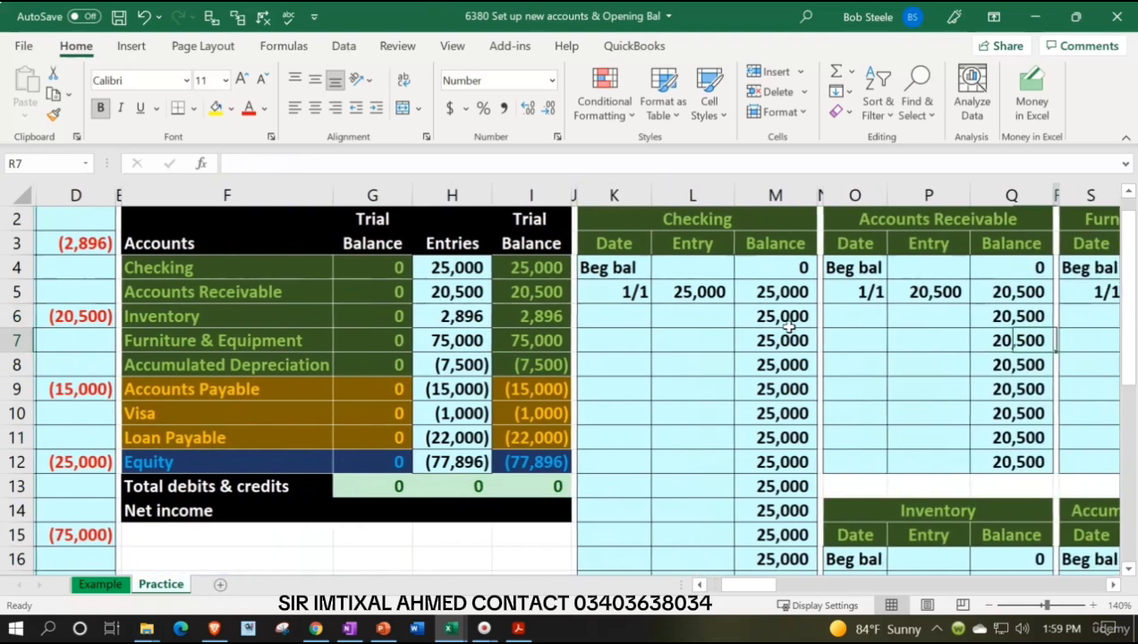
pyautogui.press('Right')
pyautogui.press('Right')
pyautogui.press('Right')
pyautogui.press('Right')
pyautogui.press('Right')
pyautogui.press('Right')
pyautogui.press('Right')
pyautogui.press('Right')
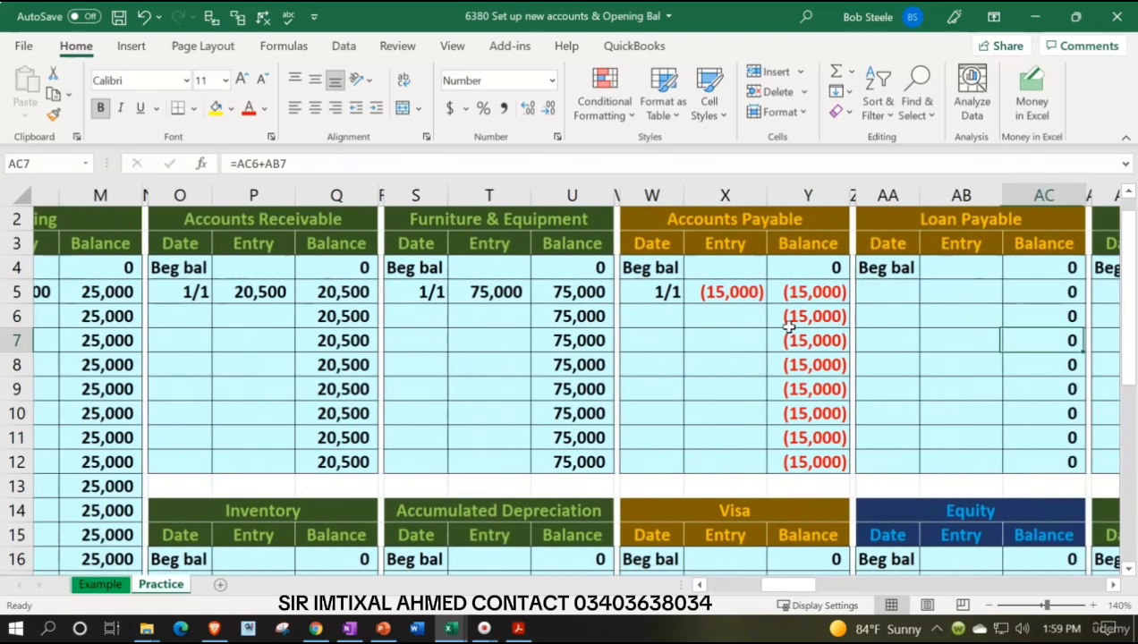
pyautogui.press('Left')
pyautogui.press('Left')
pyautogui.press('Left')
pyautogui.press('Left')
pyautogui.press('Left')
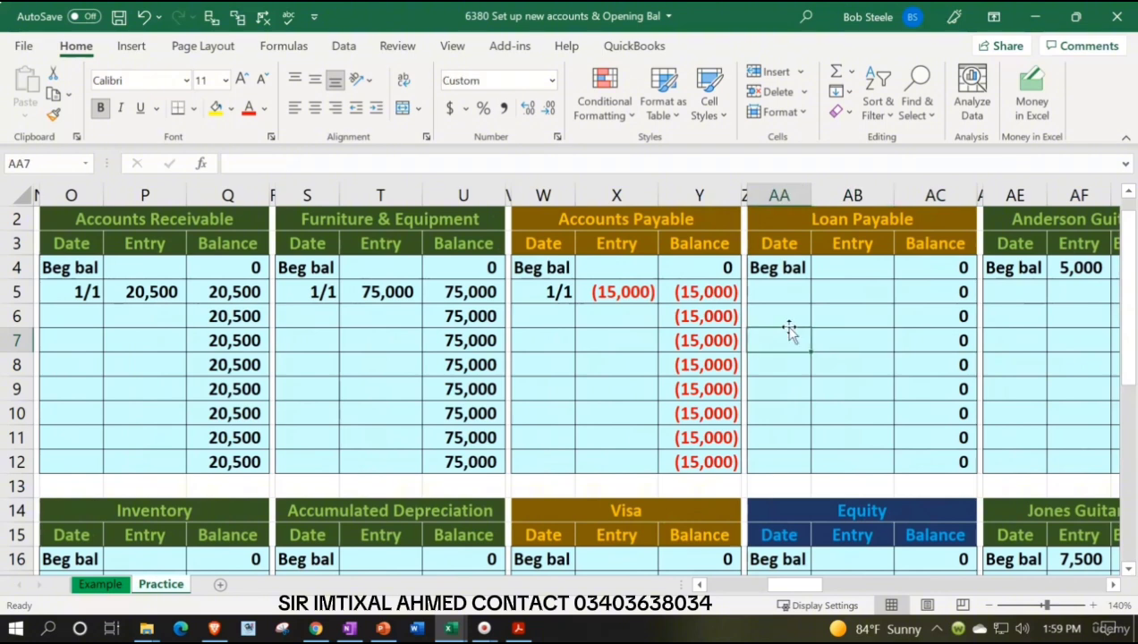
pyautogui.press('Up')
pyautogui.press('Up')
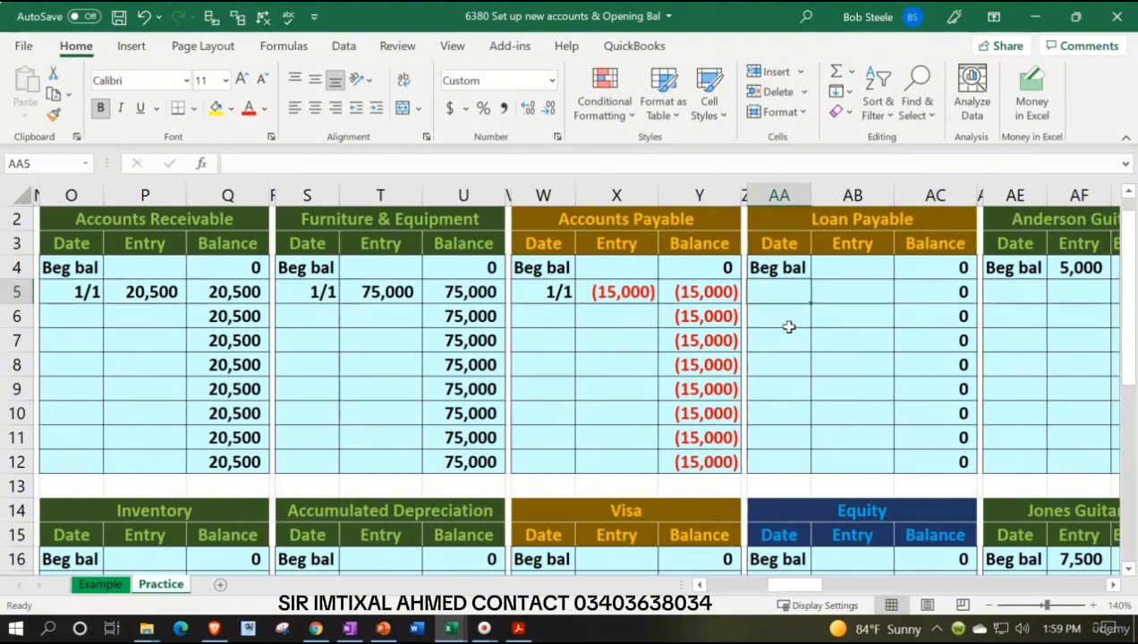
pyautogui.write('1/1')
pyautogui.press('Tab')
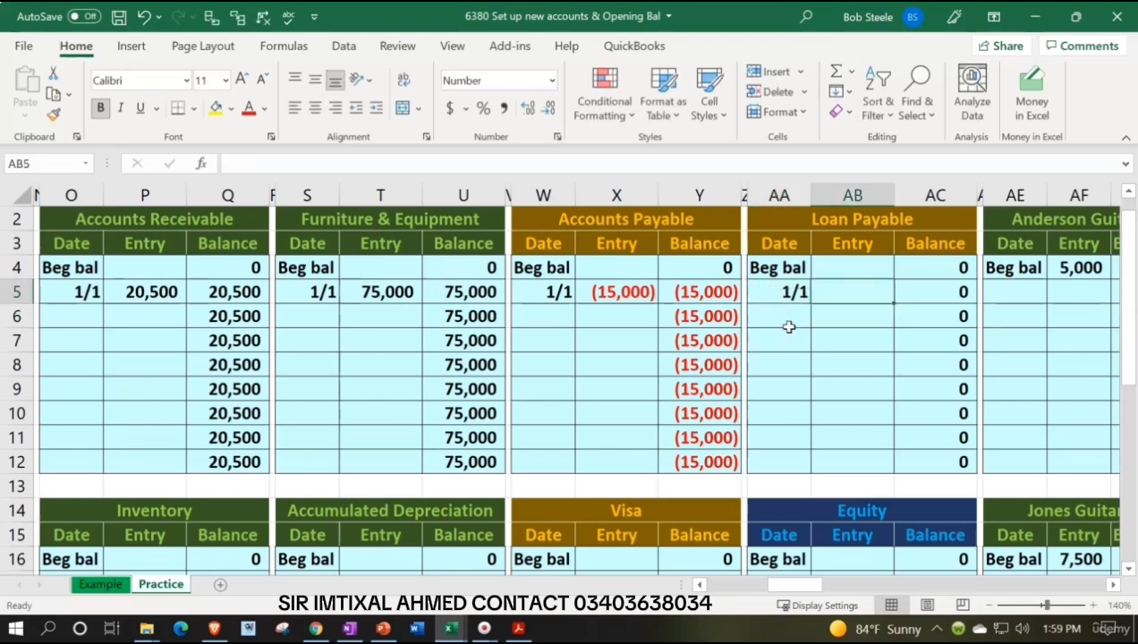
# Post the loan entry to the Loan Payable ledger by linking AB5 to the journal credit in D24.
pyautogui.write('=')
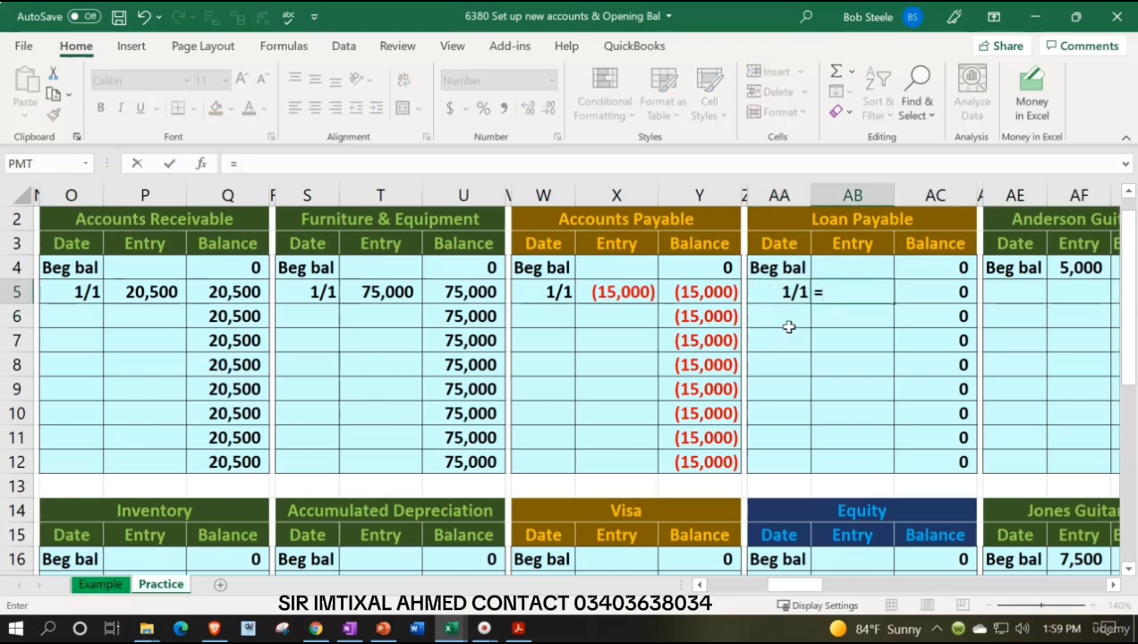
pyautogui.press('Left')
pyautogui.press('Left')
pyautogui.press('Left')
pyautogui.press('Left')
pyautogui.press('Left')
pyautogui.press('Left')
pyautogui.press('Left')
pyautogui.press('Left')
pyautogui.press('Left')
pyautogui.press('Left')
pyautogui.press('Left')
pyautogui.press('Left')
pyautogui.press('Left')
pyautogui.press('Left')
pyautogui.press('Left')
pyautogui.press('Left')
pyautogui.press('Left')
pyautogui.press('Left')
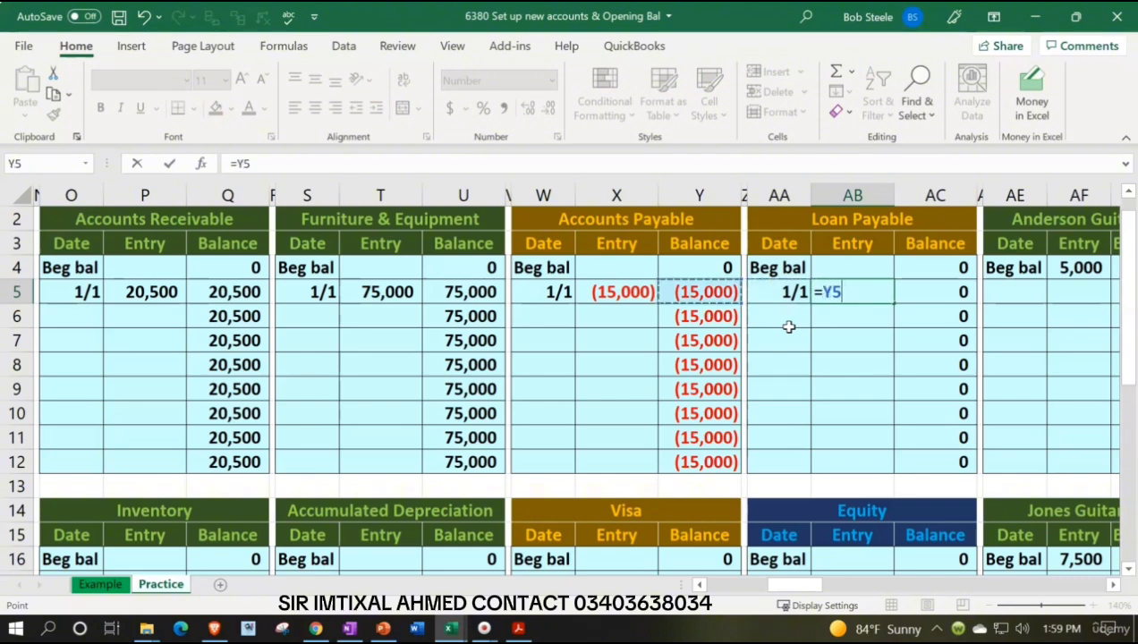
pyautogui.press('Left')
pyautogui.press('Left')
pyautogui.press('Left')
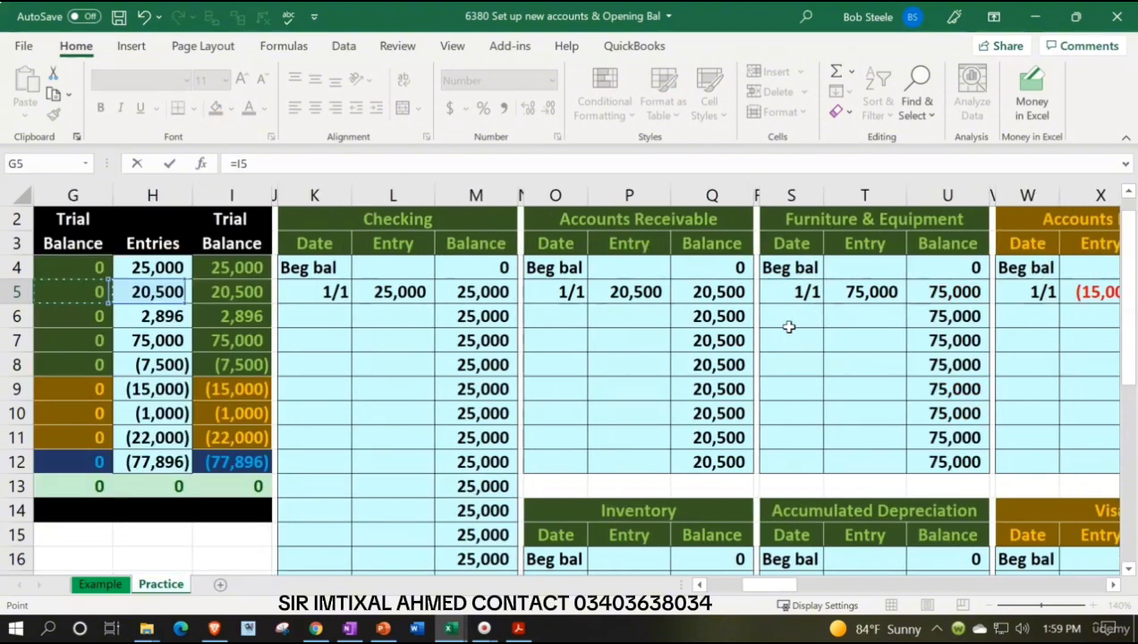
pyautogui.press('Left')
pyautogui.press('Left')
pyautogui.press('Left')
pyautogui.press('Left')
pyautogui.press('Left')
pyautogui.press('Left')
pyautogui.press('Down')
pyautogui.press('Down')
pyautogui.press('Down')
pyautogui.press('Down')
pyautogui.press('Down')
pyautogui.press('Down')
pyautogui.press('Down')
pyautogui.press('Down')
pyautogui.press('Down')
pyautogui.press('Down')
pyautogui.press('Down')
pyautogui.press('Down')
pyautogui.press('Down')
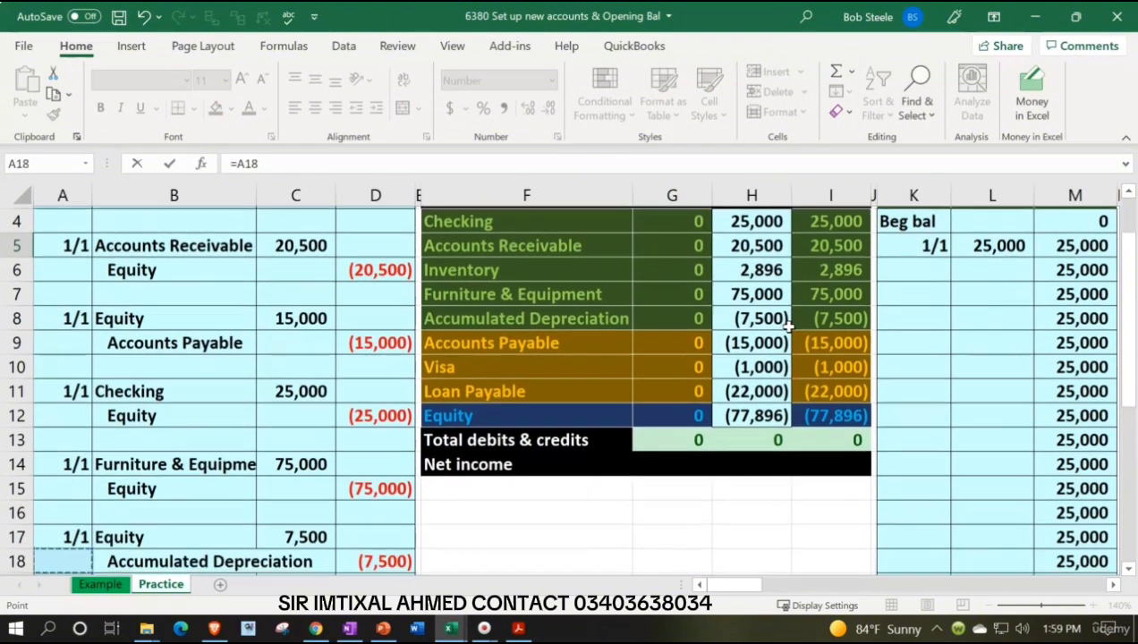
pyautogui.press('Down')
pyautogui.press('Down')
pyautogui.press('Down')
pyautogui.press('Down')
pyautogui.press('Down')
pyautogui.press('Down')
pyautogui.press('Down')
pyautogui.press('Down')
pyautogui.press('Down')
pyautogui.press('Down')
pyautogui.press('Down')
pyautogui.press('Right')
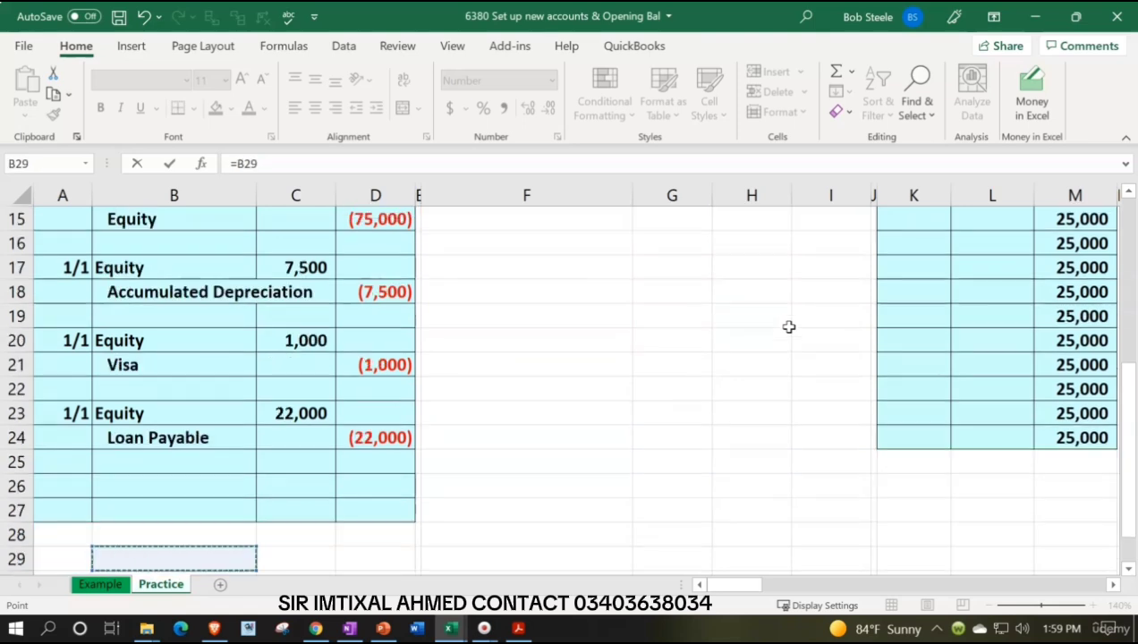
pyautogui.press('Right')
pyautogui.press('Up')
pyautogui.press('Up')
pyautogui.press('Up')
pyautogui.press('Up')
pyautogui.press('Up')
pyautogui.press('Right')
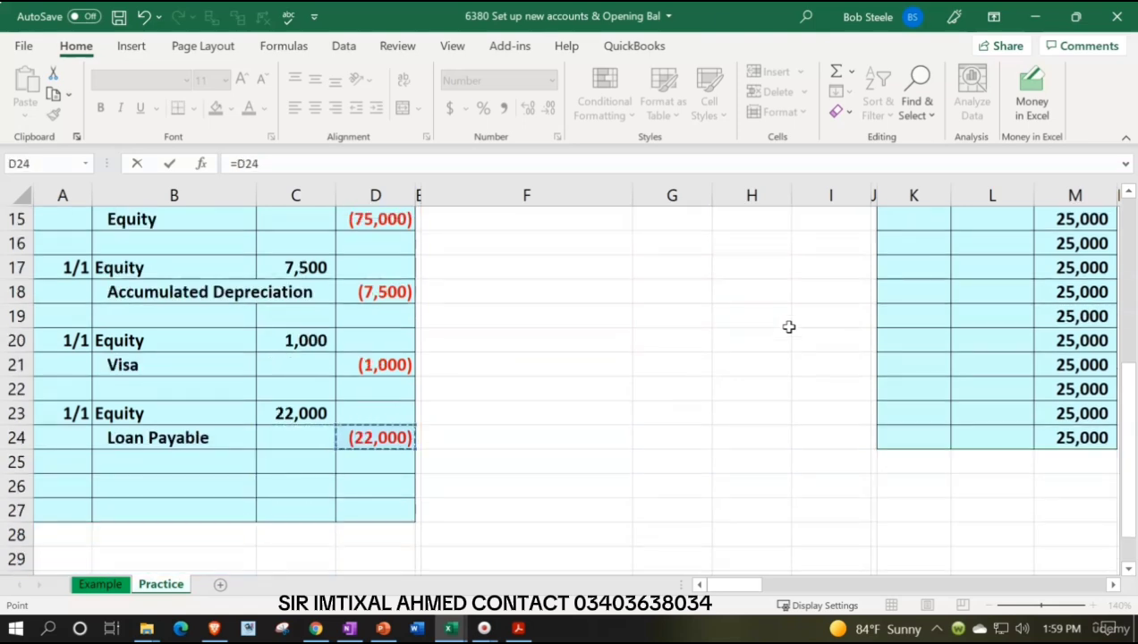
pyautogui.press('Return')
# Check the Loan Payable posting in AB5 and the running balance formula in AC5.
pyautogui.press('Up')
pyautogui.press('Up')
pyautogui.press('Up')
pyautogui.press('Up')
pyautogui.press('Up')
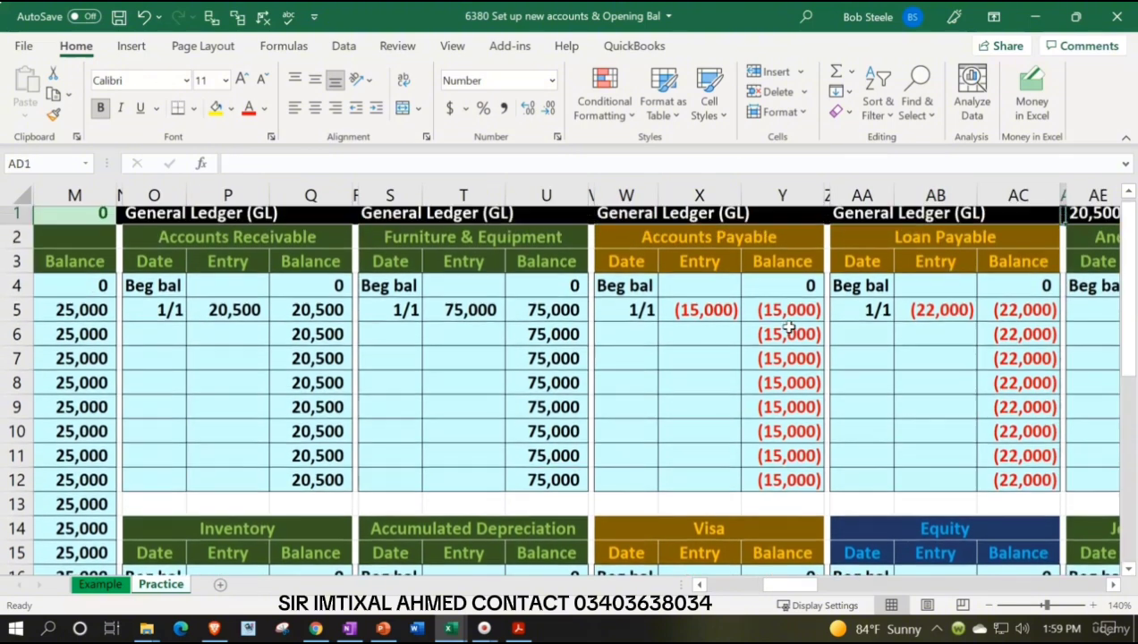
pyautogui.press('Down')
pyautogui.press('Down')
pyautogui.press('Down')
pyautogui.press('Right')
pyautogui.press('Down')
pyautogui.press('Left')
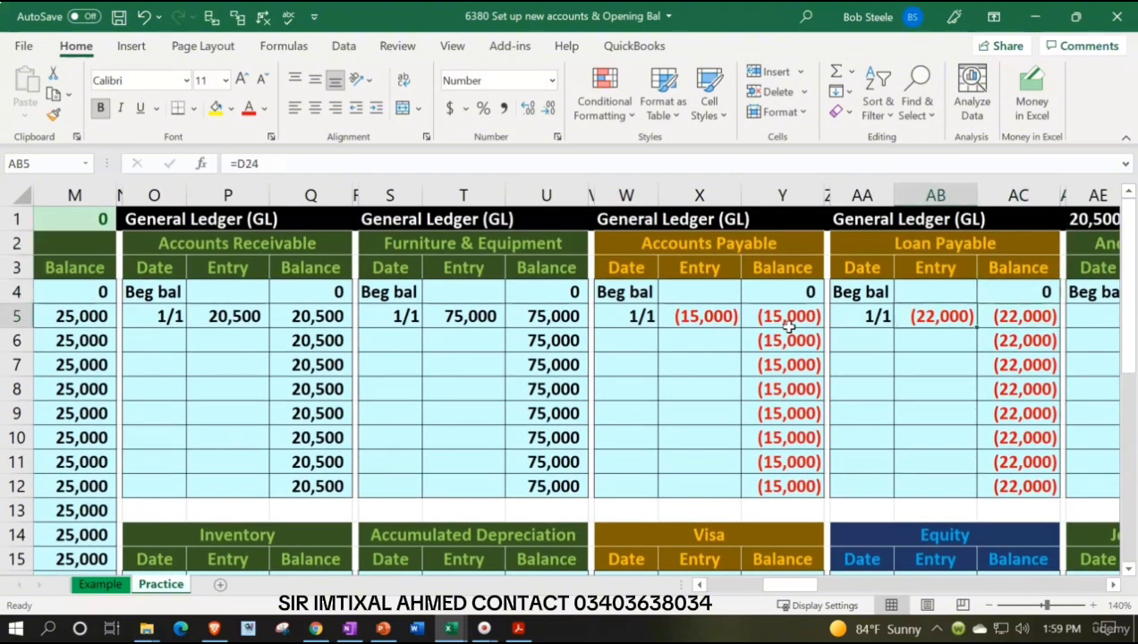
pyautogui.press('Right')
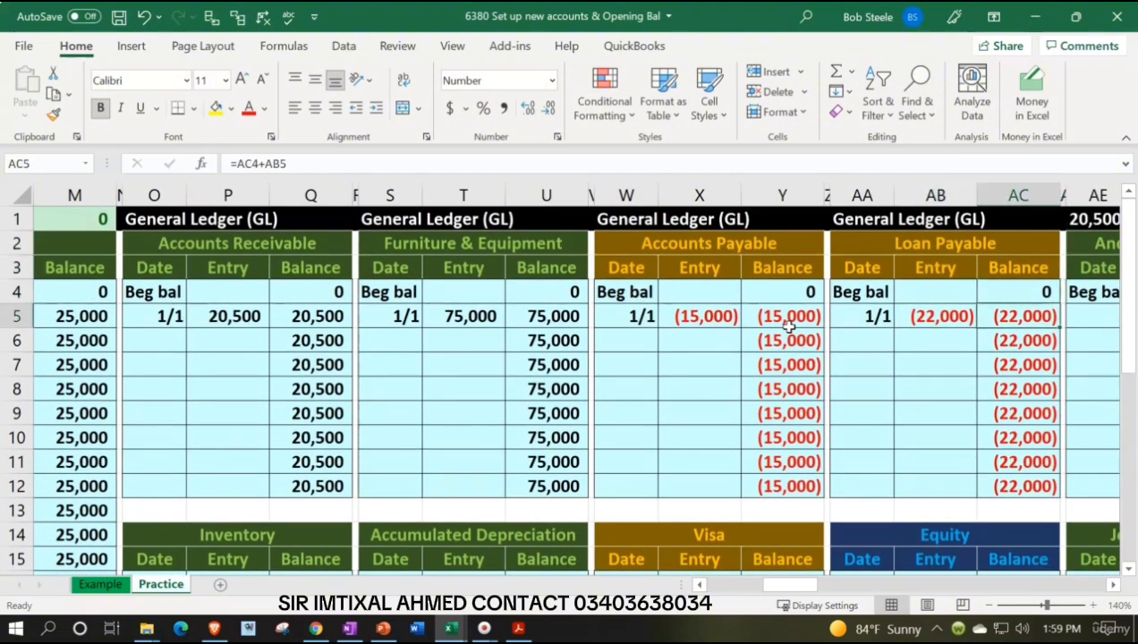
# Compare the Loan Payable ledger balance with the ending trial balance in I11 and check the general ledger's balance formula in K1.
pyautogui.press('Left')
pyautogui.press('Left')
pyautogui.press('Left')
pyautogui.press('Left')
pyautogui.press('Left')
pyautogui.press('Left')
pyautogui.press('Left')
pyautogui.press('Left')
pyautogui.press('Left')
pyautogui.press('Left')
pyautogui.press('Left')
pyautogui.press('Left')
pyautogui.press('Left')
pyautogui.press('Left')
pyautogui.press('Left')
pyautogui.press('Left')
pyautogui.press('Left')
pyautogui.press('Left')
pyautogui.press('Left')
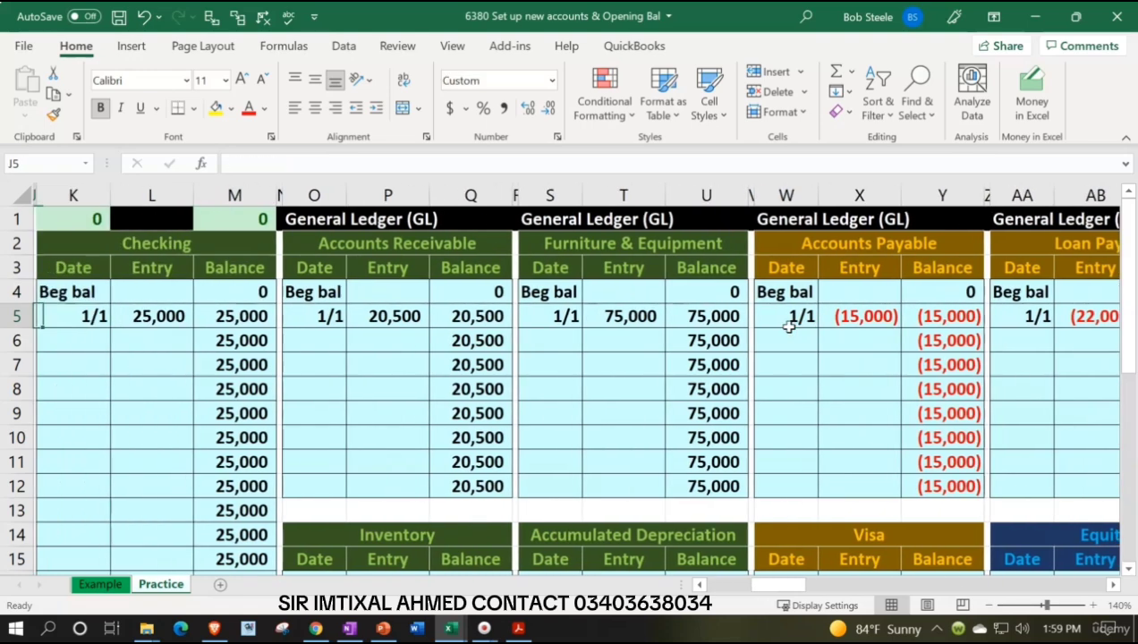
pyautogui.press('Left')
pyautogui.press('Left')
pyautogui.press('Left')
pyautogui.press('Left')
pyautogui.press('Left')
pyautogui.press('Left')
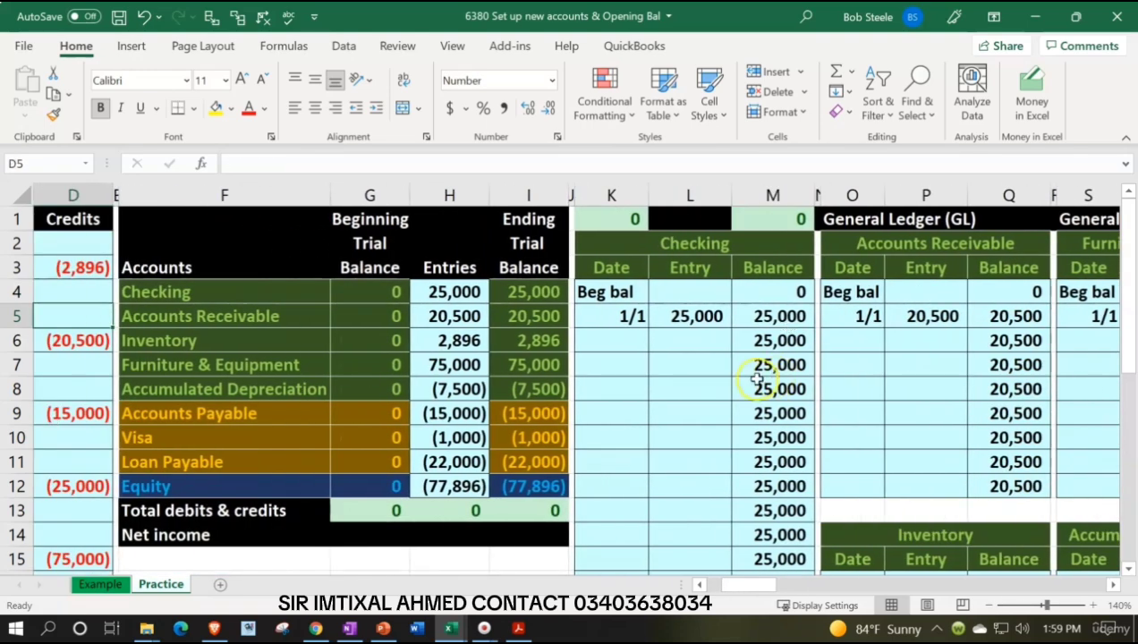
pyautogui.click(564, 460)
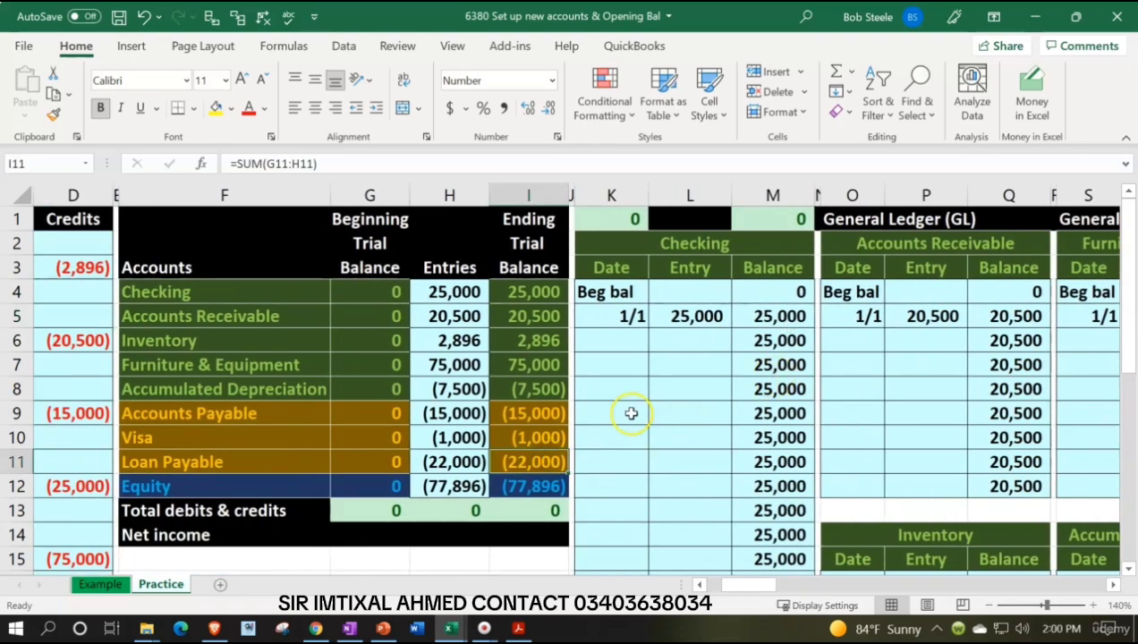
pyautogui.click(630, 220)
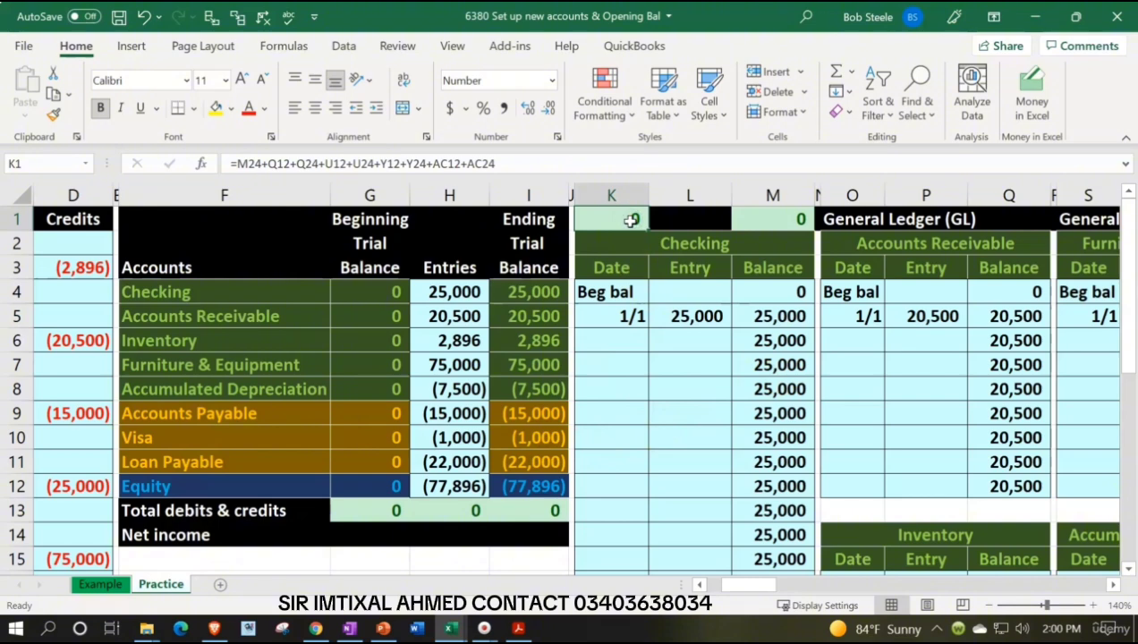
# Switch to Acrobat Reader and place the Beginning Balances Trial Balance PDF beside the worksheet's trial balance to compare the account balances.
pyautogui.click(456, 381)
pyautogui.press('Left')
pyautogui.press('Left')
pyautogui.press('Left')
pyautogui.press('Left')
pyautogui.press('Left')
pyautogui.press('Left')
pyautogui.press('Left')
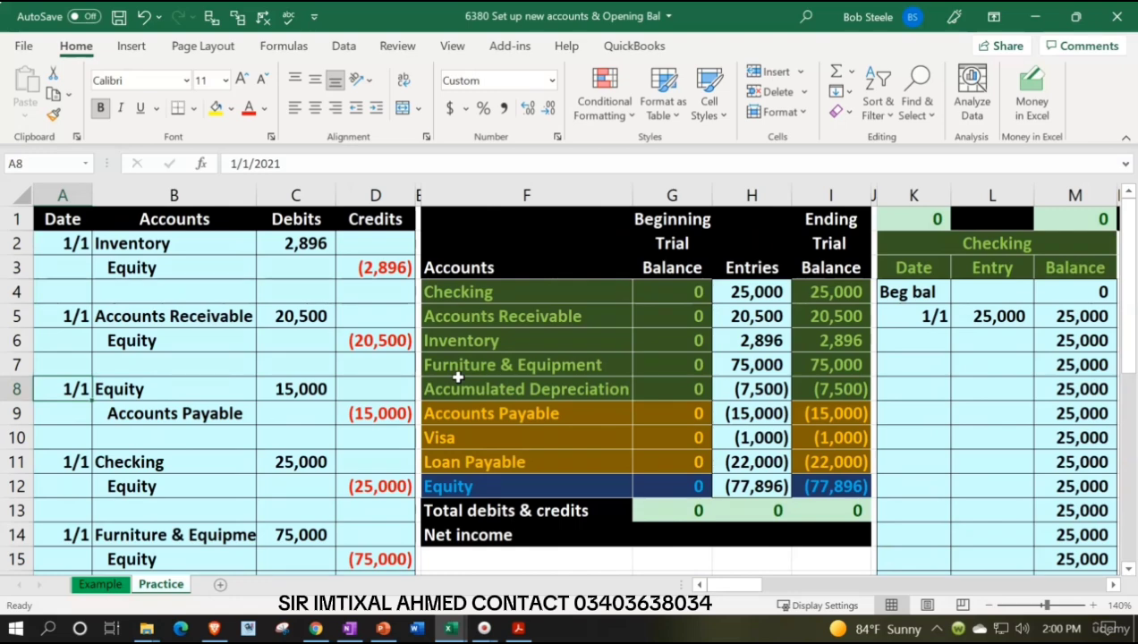
pyautogui.click(519, 629)
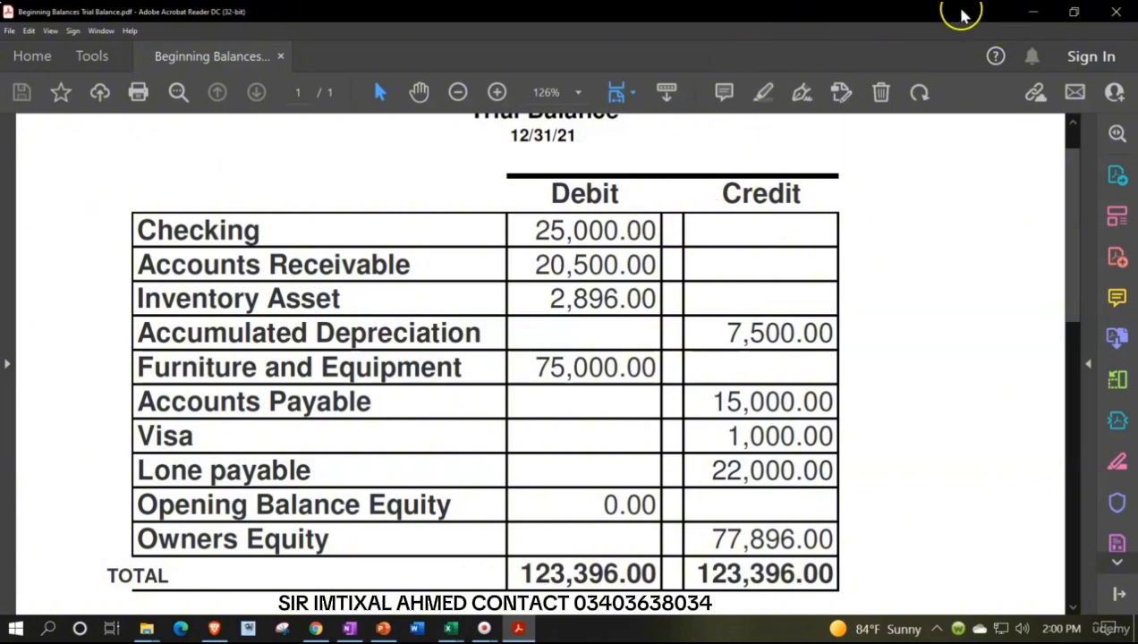
pyautogui.moveTo(959, 12); pyautogui.dragTo(3, 246)
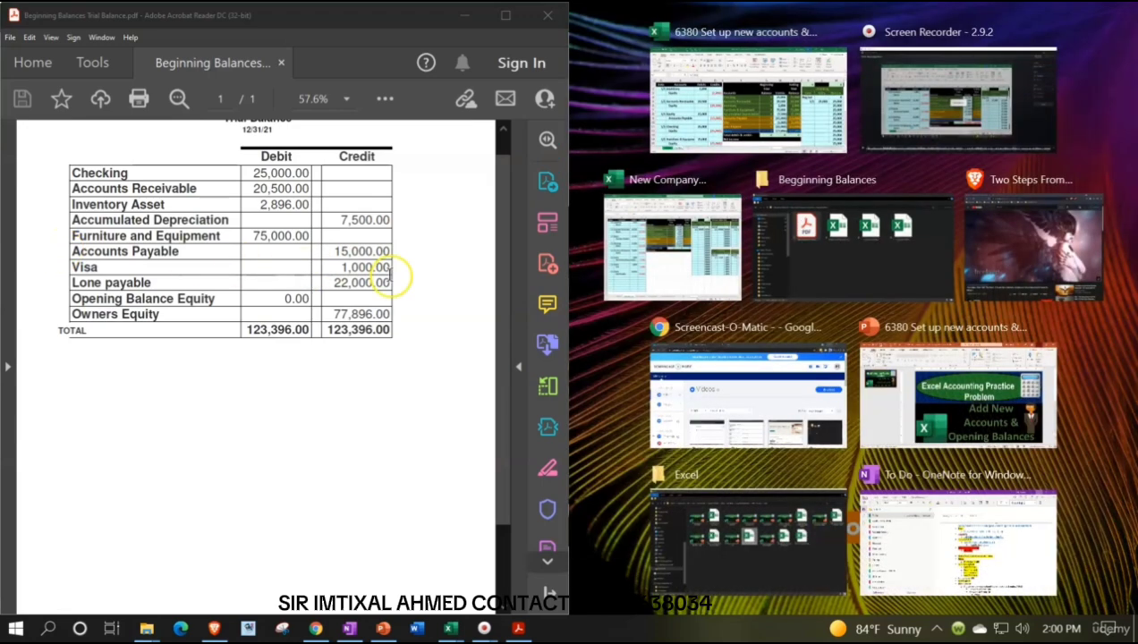
pyautogui.click(246, 461)
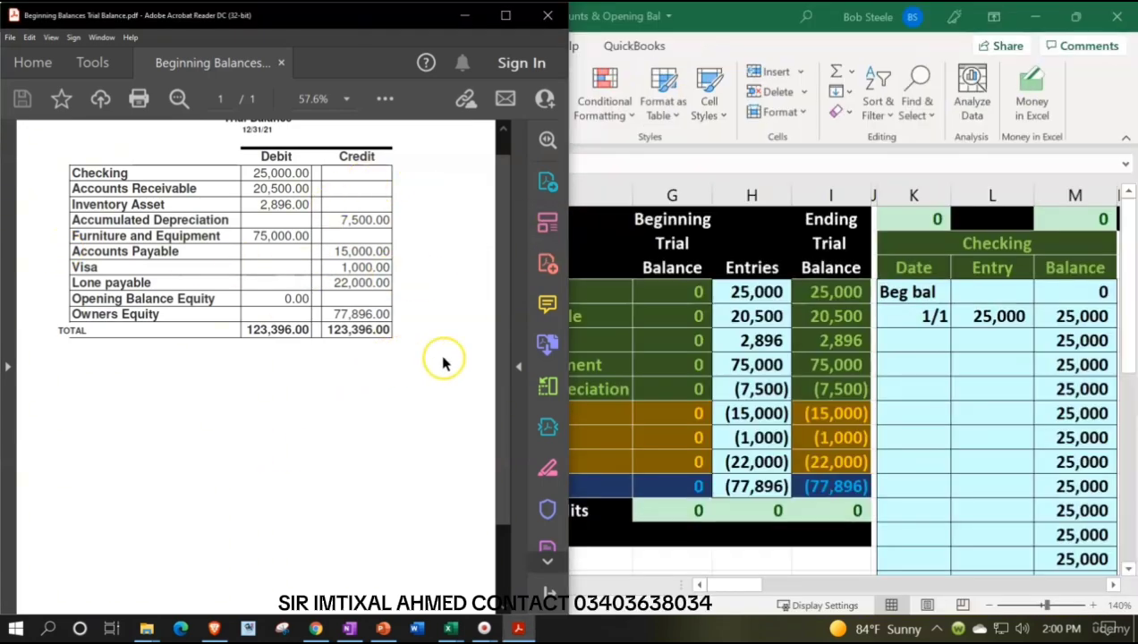
pyautogui.moveTo(574, 371); pyautogui.dragTo(410, 370)
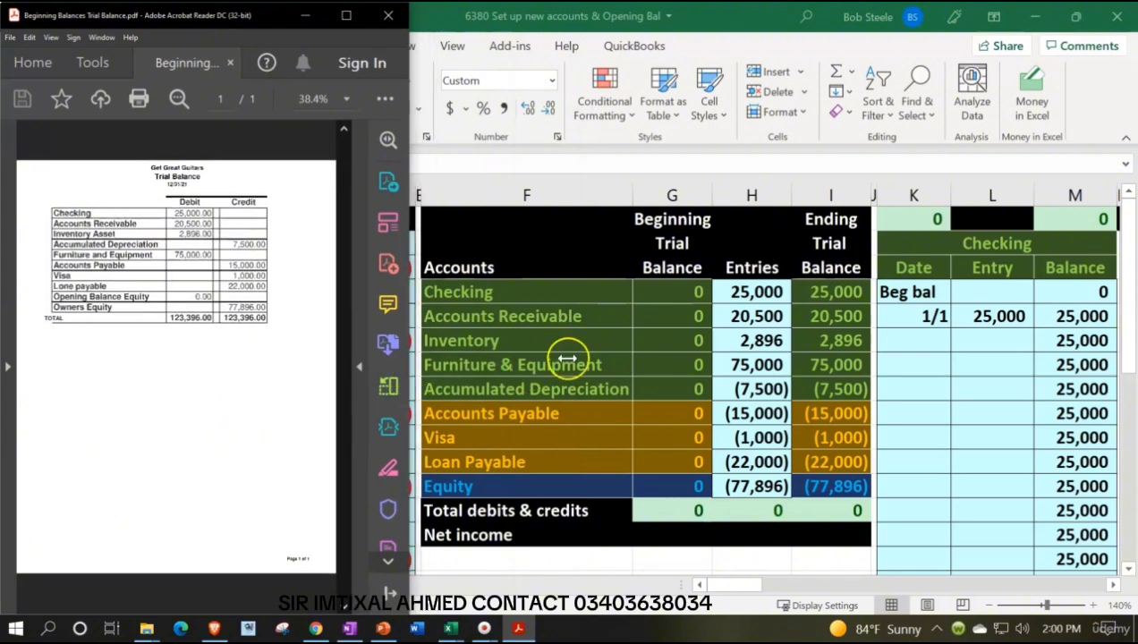
# Return to the Excel workbook and look over the Accounts Receivable and Equity journal entry in rows 5 and 6.
pyautogui.click(586, 358)
pyautogui.click(595, 335)
pyautogui.press('Left')
pyautogui.press('Left')
pyautogui.press('Left')
pyautogui.press('Left')
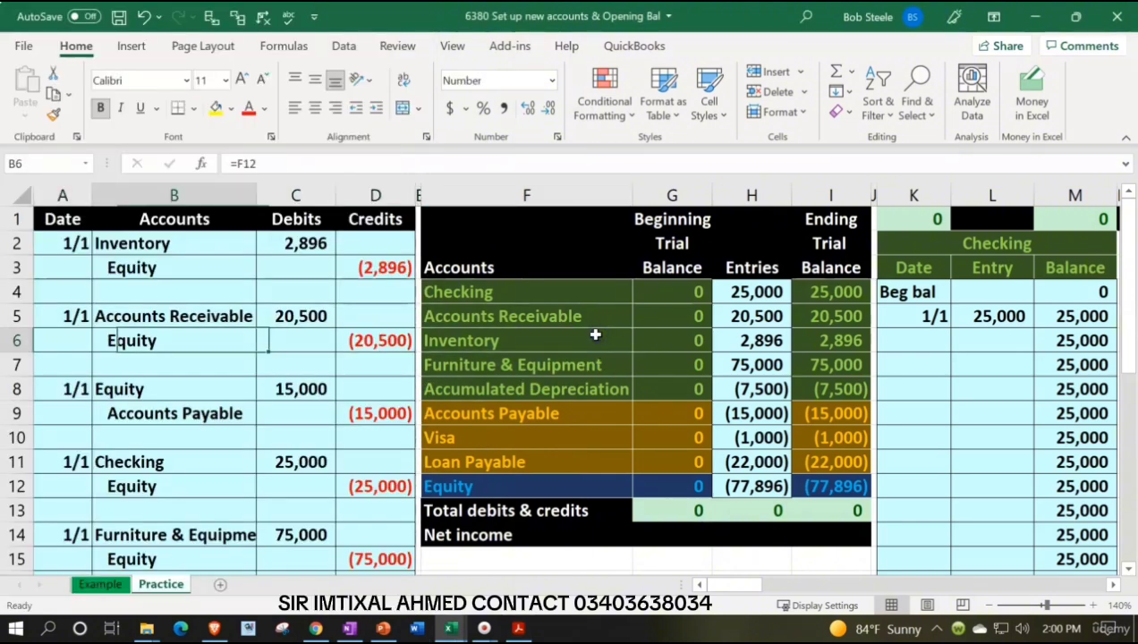
pyautogui.press('Left')
pyautogui.press('Right')
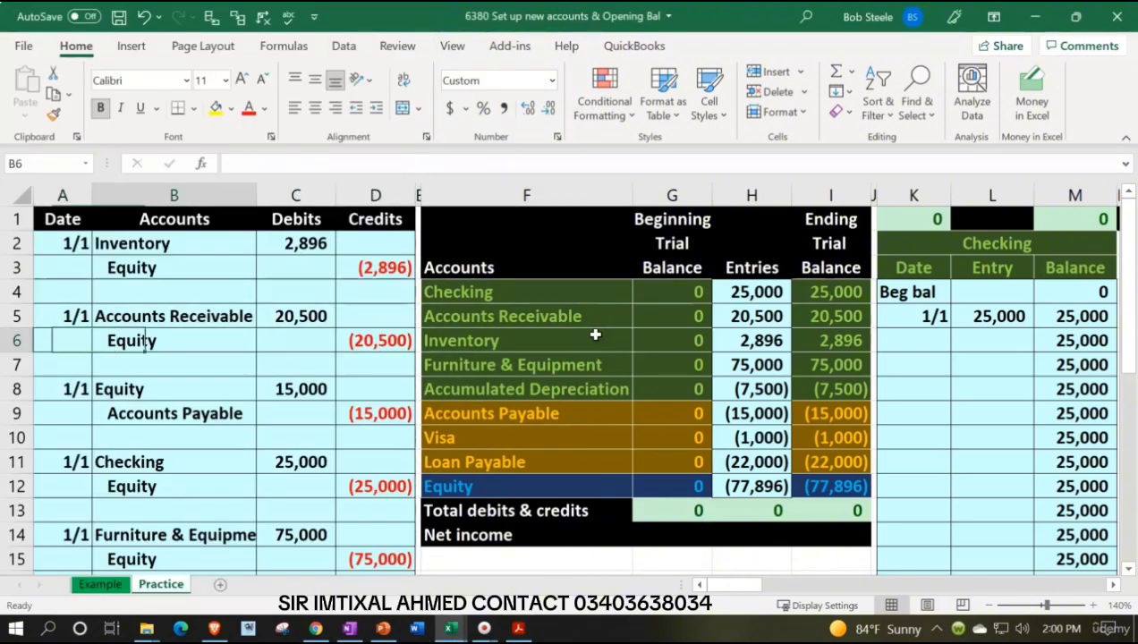
# Switch to Acrobat Reader and compare the Beginning Balances Trial Balance PDF, in a widened window, side by side with the worksheet's ending trial balance.
pyautogui.press('Right')
pyautogui.press('Right')
pyautogui.press('Right')
pyautogui.press('Right')
pyautogui.press('Right')
pyautogui.press('Right')
pyautogui.press('Right')
pyautogui.press('Right')
pyautogui.press('Right')
pyautogui.press('Right')
pyautogui.press('Right')
pyautogui.press('Right')
pyautogui.press('Right')
pyautogui.press('Right')
pyautogui.press('Right')
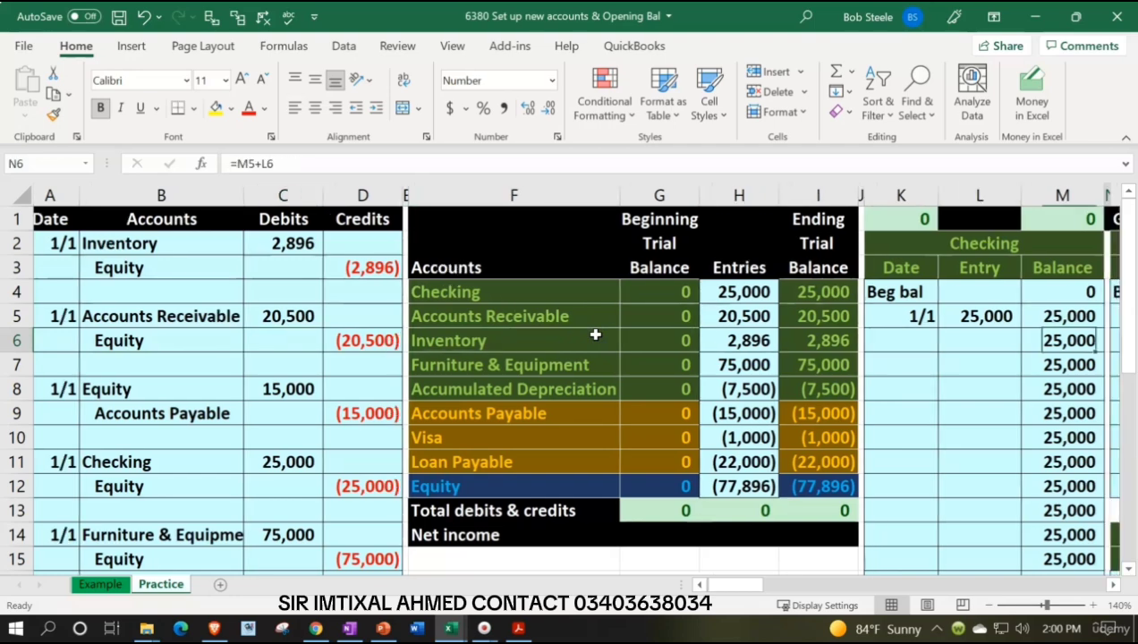
pyautogui.press('Right')
pyautogui.press('Right')
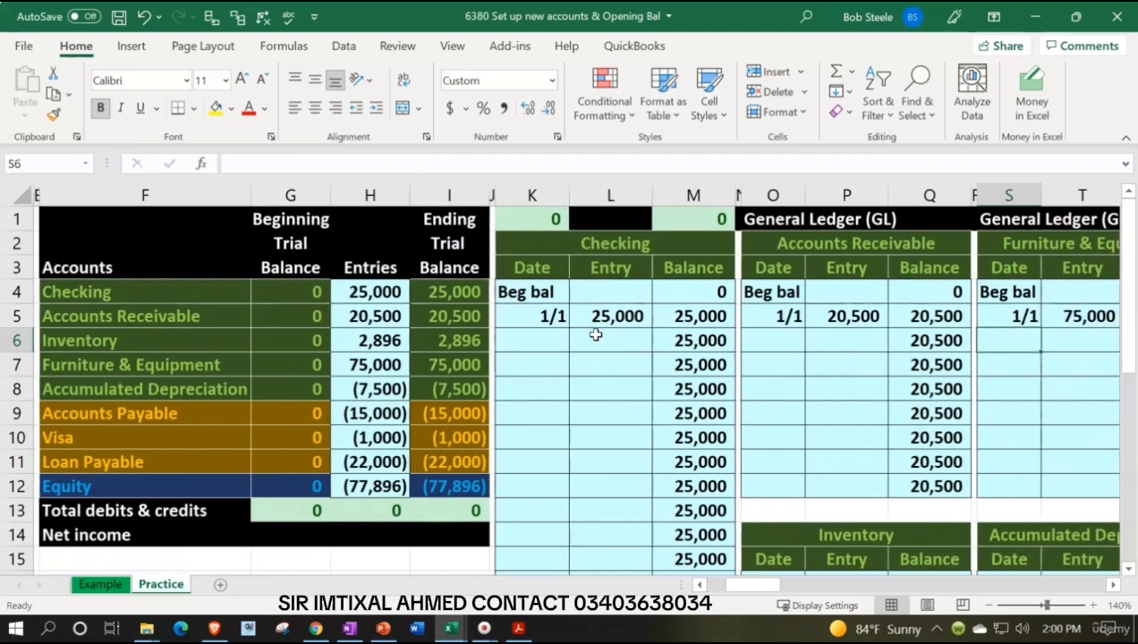
pyautogui.click(518, 628)
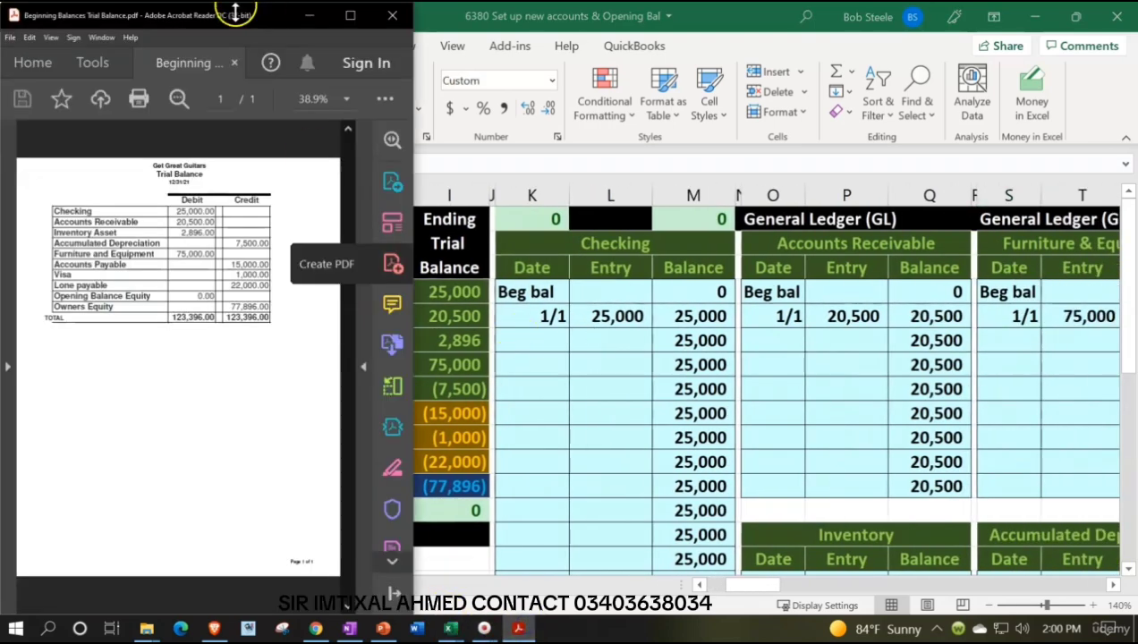
pyautogui.press('super+Right')
pyautogui.press('super+Right')
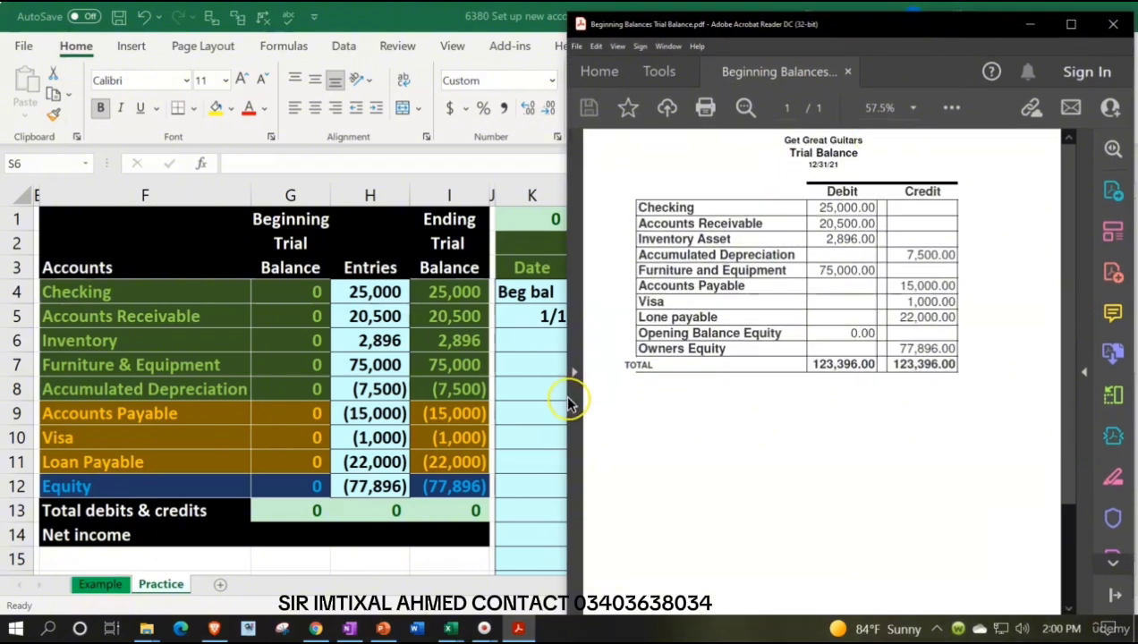
pyautogui.moveTo(569, 404); pyautogui.dragTo(517, 393)
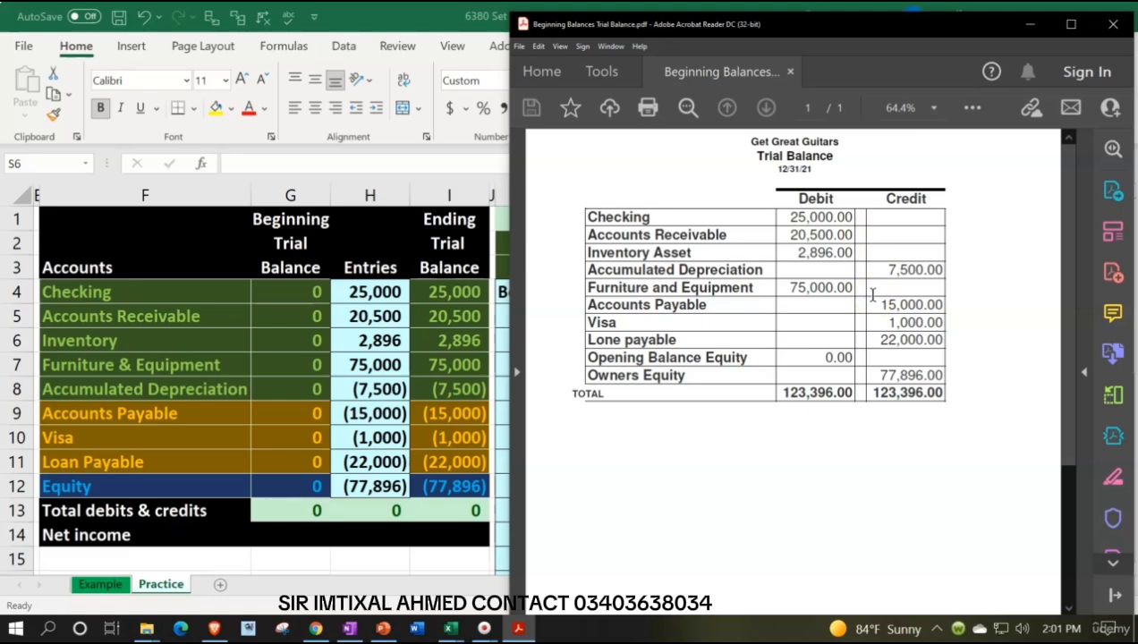
# Return to the Excel workbook, check the Inventory entry formula in H6, and go back to the journal entries at A6.
pyautogui.hotkey('alt', 'Tab')
pyautogui.click(381, 338)
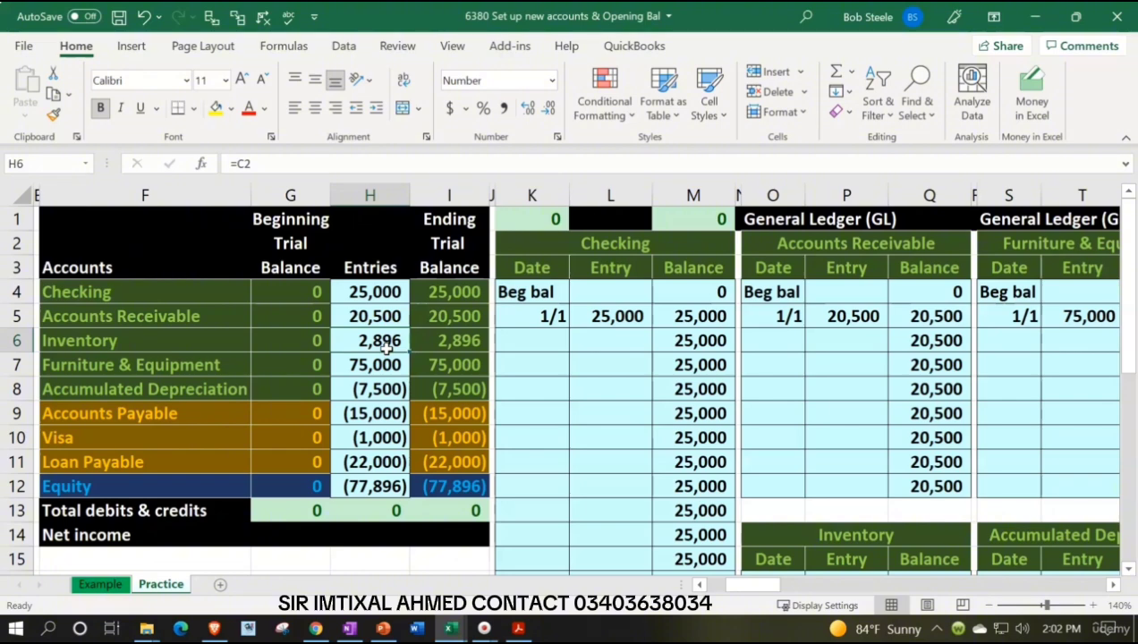
pyautogui.press('Left')
pyautogui.press('Home')
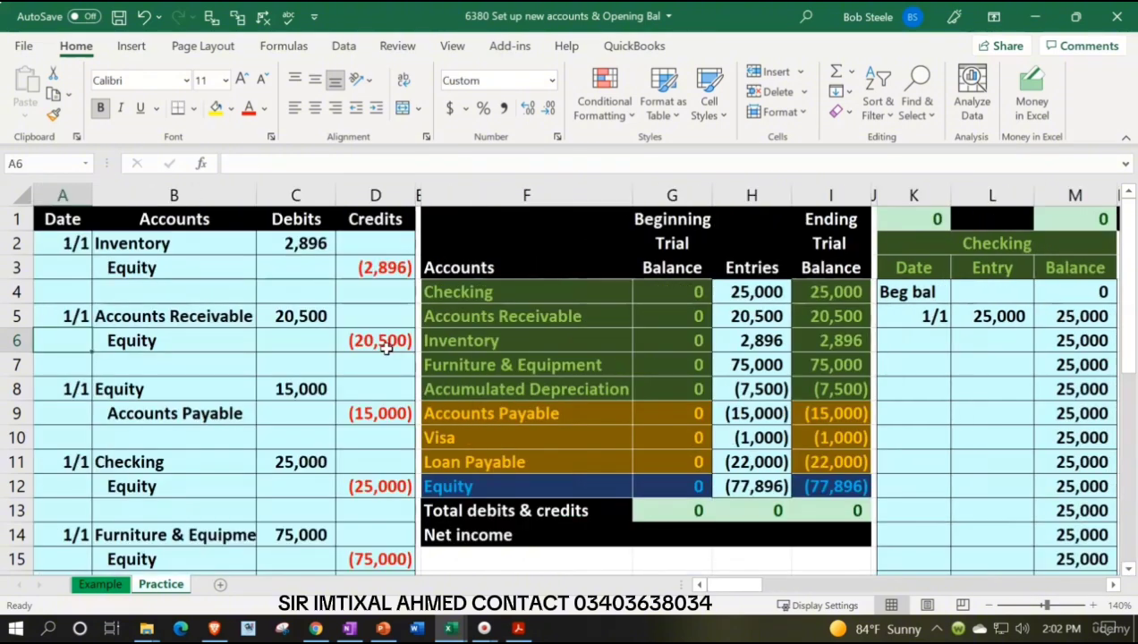